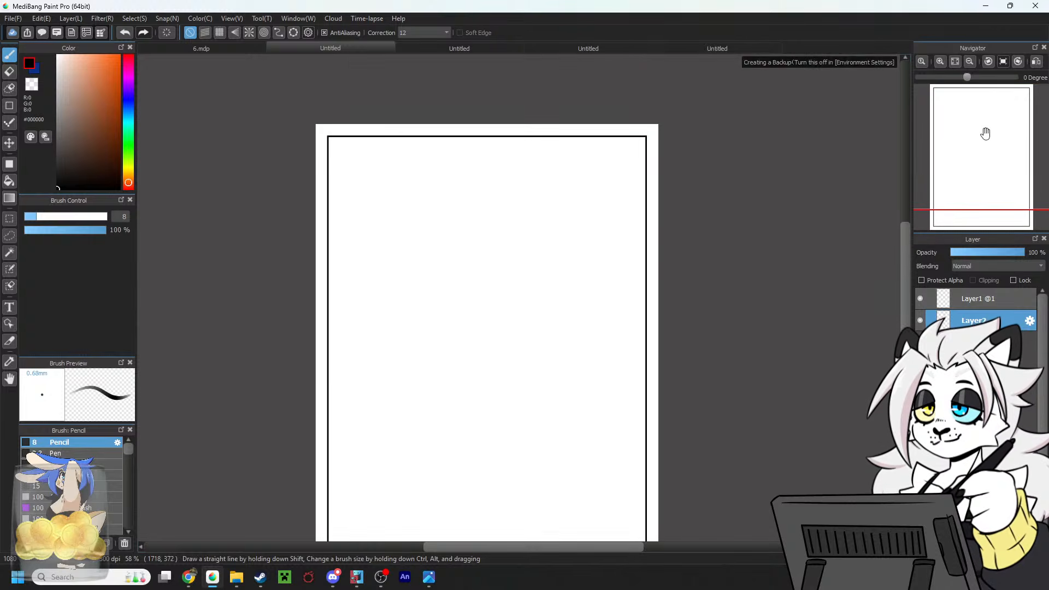
Sketch the left part of a horizontal panel divider across the comic page, roughly level with the first row's lower edge.
left_click(940, 61)
left_click_drag(976, 137, 977, 130)
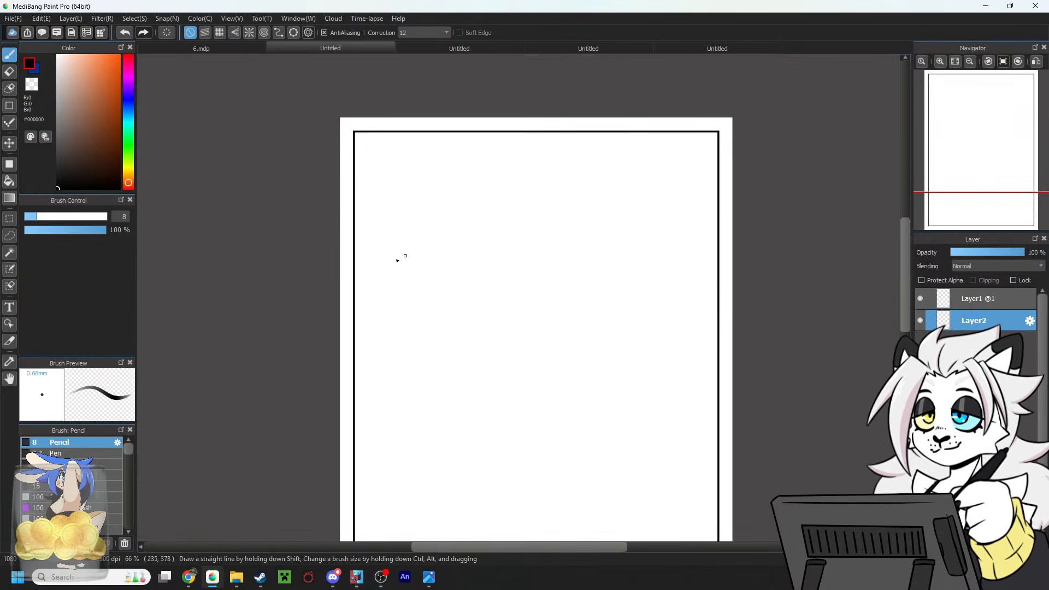
mouse_move(351, 270)
left_mouse_down()
mouse_move(540, 283)
mouse_move(325, 285)
mouse_move(516, 283)
left_mouse_up()
key("ctrl+z")
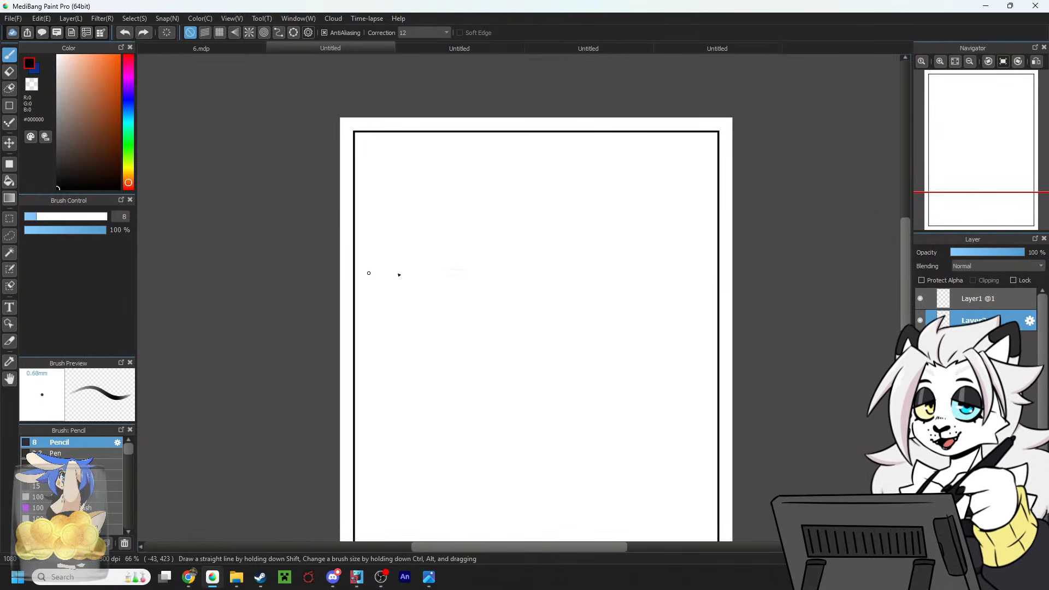
mouse_move(343, 269)
left_mouse_down()
mouse_move(465, 275)
mouse_move(436, 282)
mouse_move(480, 271)
left_mouse_up()
key("ctrl+z")
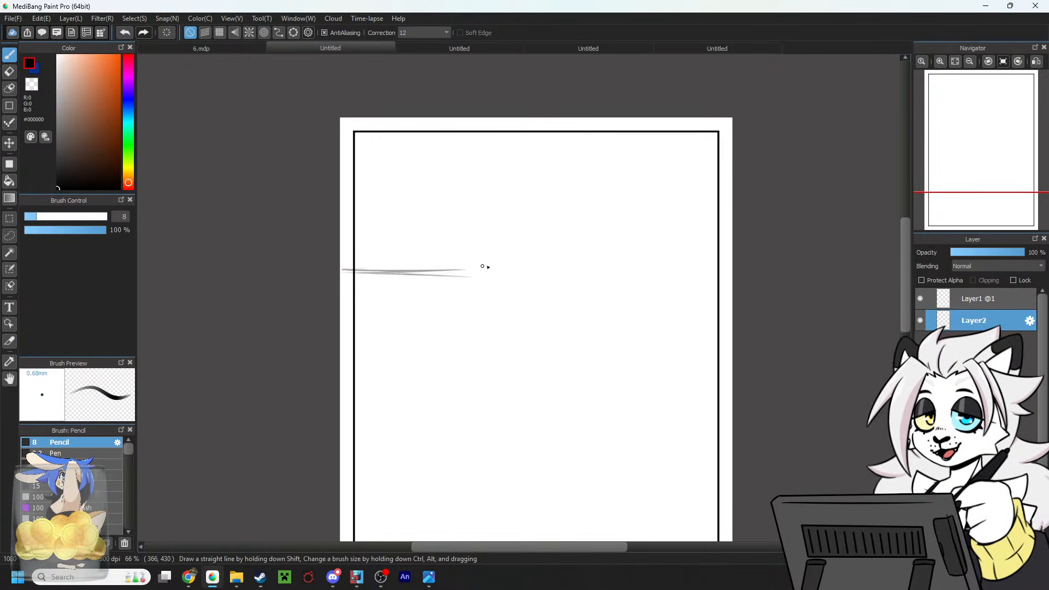
key("ctrl+z")
Sketch a vertical divider in the top row, and extend the horizontal divider to the page's right edge.
mouse_move(357, 274)
left_mouse_down()
mouse_move(476, 271)
mouse_move(485, 218)
left_mouse_up()
key("ctrl+z")
key("ctrl+z")
key("ctrl+z")
left_click_drag(493, 269, 491, 217)
mouse_move(493, 137)
left_mouse_down()
mouse_move(495, 265)
mouse_move(708, 279)
left_mouse_up()
left_click_drag(413, 271, 732, 275)
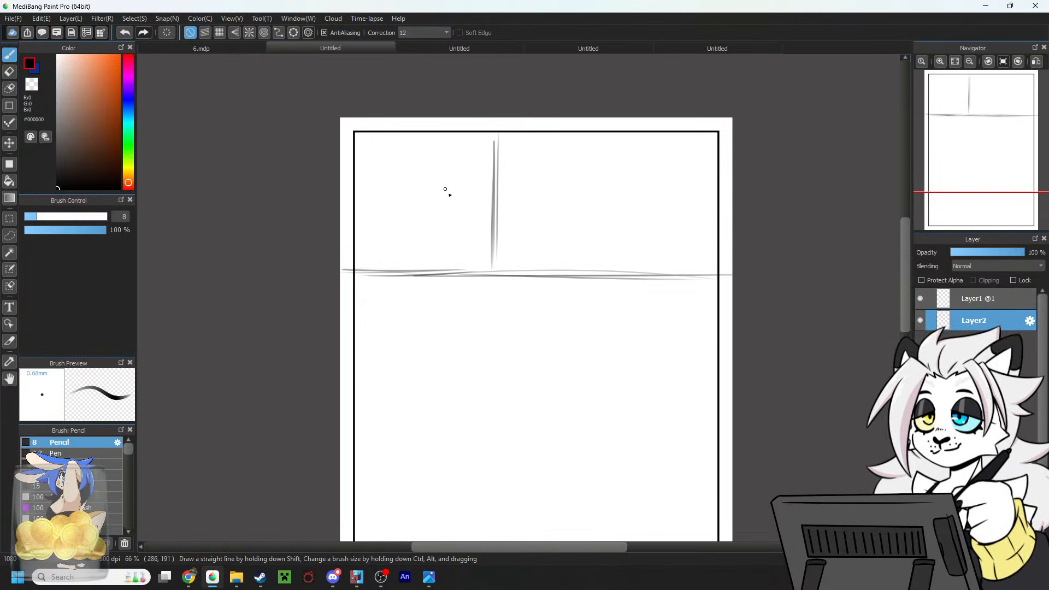
In the first panel, sketch a beam line slanting down from the left frame edge and a short upright above the horizontal divider.
mouse_move(382, 190)
left_mouse_down()
mouse_move(361, 178)
mouse_move(425, 209)
left_mouse_up()
key("ctrl+z")
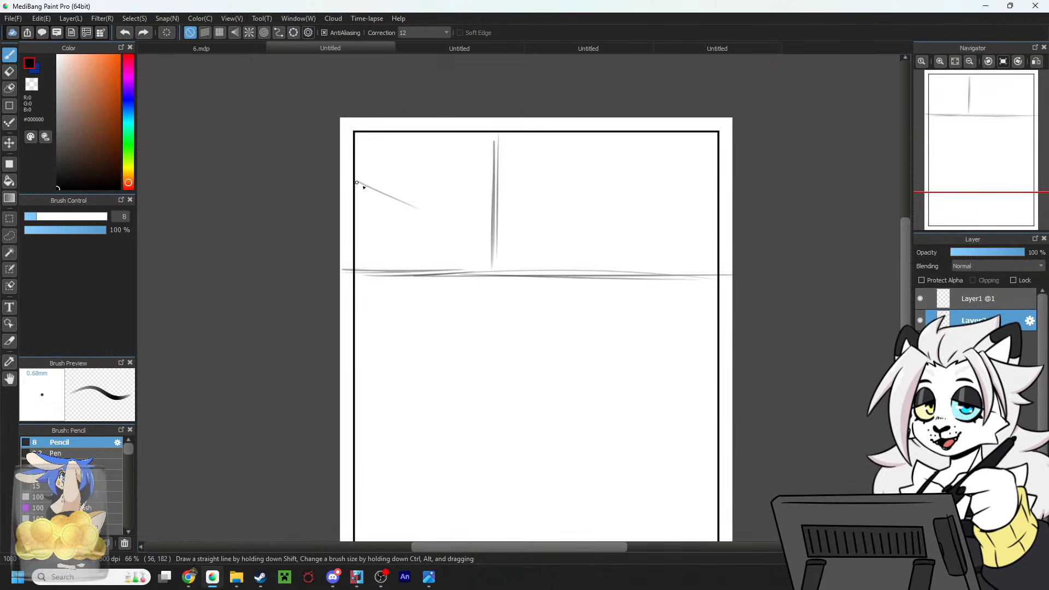
left_click_drag(358, 182, 425, 210)
left_click_drag(430, 271, 428, 221)
key("ctrl+z")
left_click_drag(430, 271, 428, 223)
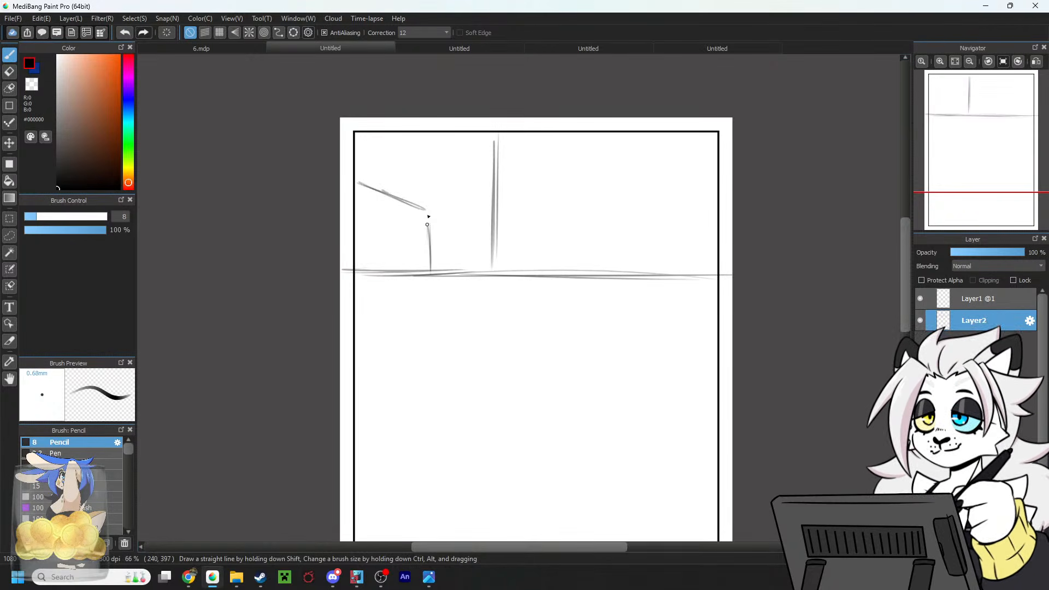
Sketch a second, parallel slanted line and upright outside the first pair, joining their corners with a short diagonal.
left_click_drag(361, 154, 445, 196)
left_click_drag(447, 234, 450, 267)
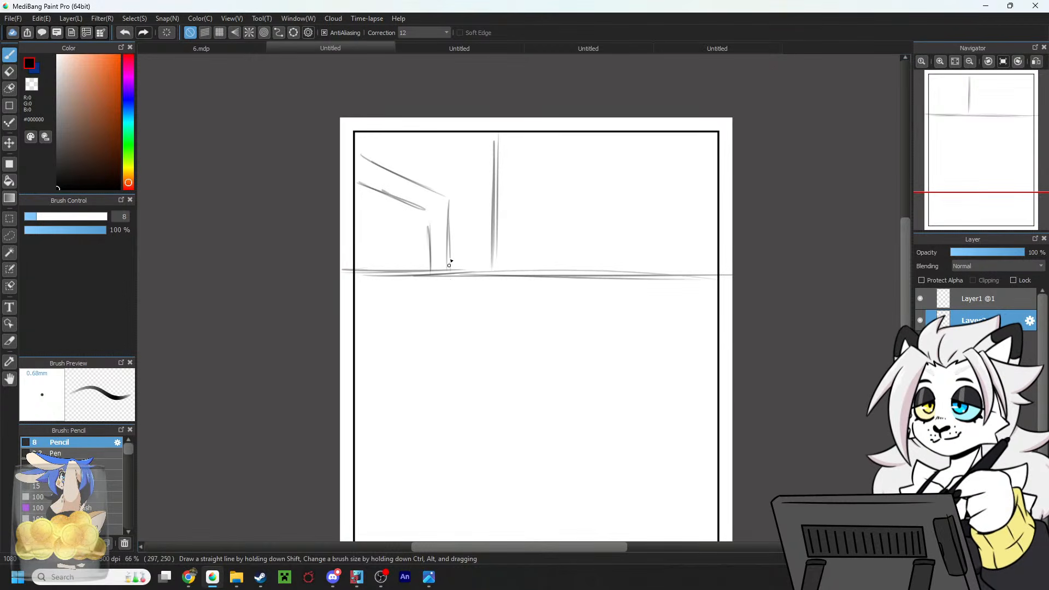
key("ctrl+z")
mouse_move(449, 210)
left_mouse_down()
mouse_move(453, 270)
mouse_move(444, 201)
mouse_move(430, 222)
left_mouse_up()
key("ctrl+z")
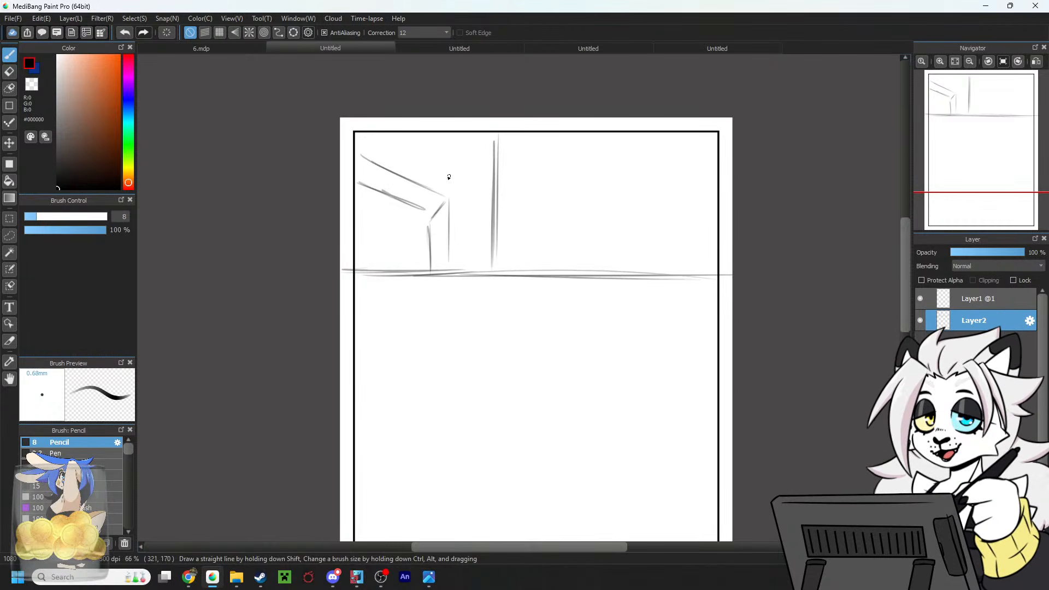
Sketch a small bell below a curved line beside the beam corner, with strokes linking it to the beam and the panel divider.
mouse_move(436, 164)
left_mouse_down()
mouse_move(462, 147)
mouse_move(465, 197)
mouse_move(478, 195)
mouse_move(474, 206)
mouse_move(485, 209)
mouse_move(481, 199)
mouse_move(472, 214)
mouse_move(489, 189)
left_mouse_up()
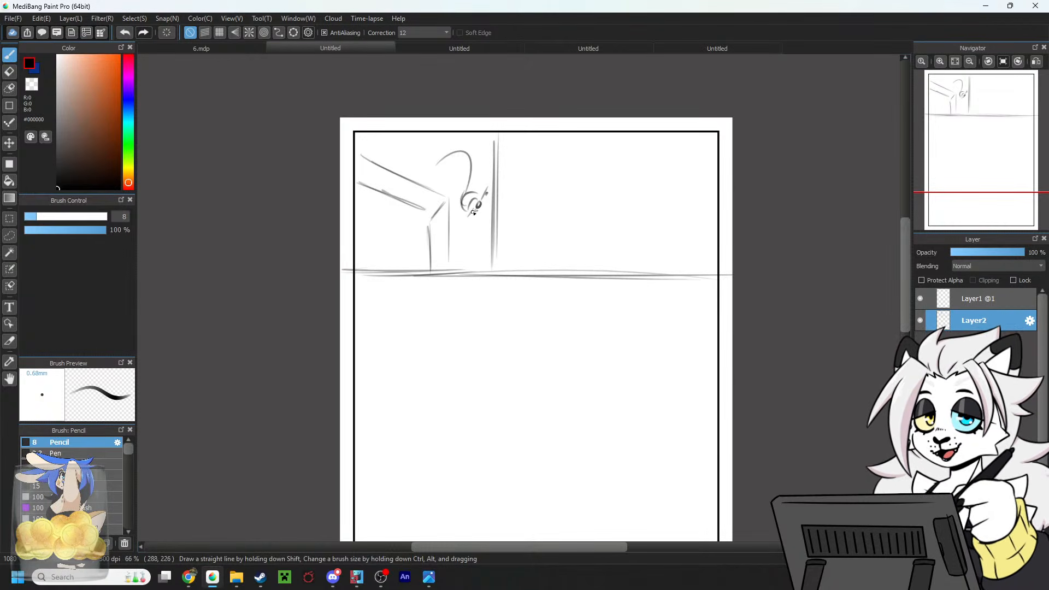
left_click_drag(429, 218, 495, 193)
key("ctrl+z")
Darken the upright post with crossing horizontal lines, and letter "Ding Ding" beside the bell.
mouse_move(430, 217)
left_mouse_down()
mouse_move(430, 253)
mouse_move(428, 226)
mouse_move(430, 252)
mouse_move(419, 229)
mouse_move(438, 261)
mouse_move(426, 218)
mouse_move(421, 272)
mouse_move(421, 216)
mouse_move(422, 263)
mouse_move(420, 225)
mouse_move(429, 249)
left_mouse_up()
key("ctrl+z")
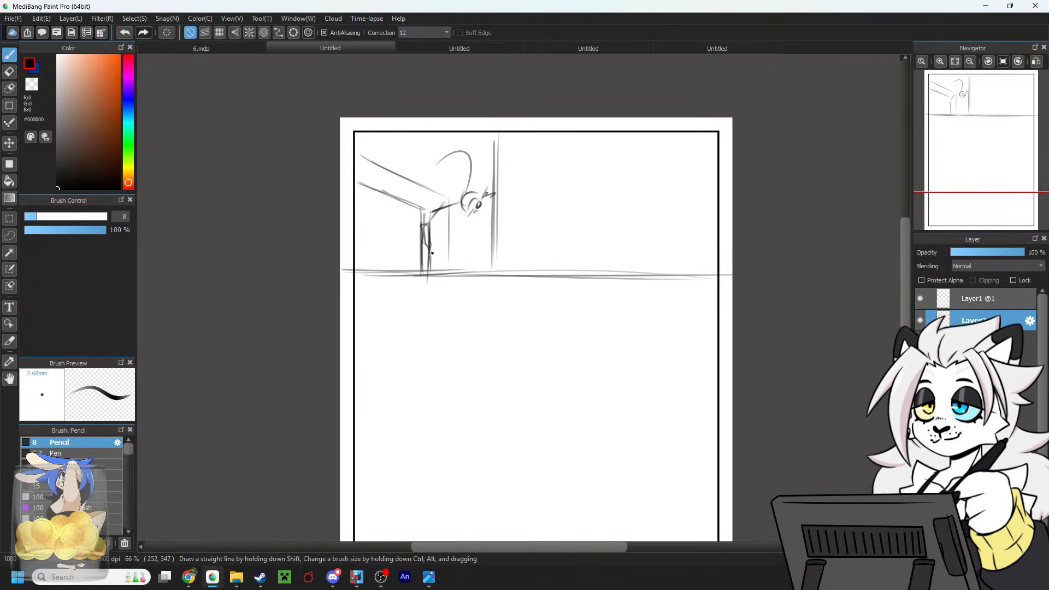
mouse_move(359, 238)
left_mouse_down()
mouse_move(465, 236)
mouse_move(453, 249)
left_mouse_up()
mouse_move(481, 153)
left_mouse_down()
mouse_move(498, 177)
mouse_move(503, 169)
mouse_move(503, 188)
mouse_move(511, 173)
mouse_move(510, 203)
mouse_move(532, 192)
mouse_move(525, 223)
left_mouse_up()
Try to sketch a figure in the second panel with a round head, spine and shoulder guidelines, and undo all of it.
left_click_drag(989, 131, 974, 121)
left_click(940, 61)
mouse_move(604, 151)
left_mouse_down()
mouse_move(660, 167)
mouse_move(626, 146)
mouse_move(621, 234)
mouse_move(635, 256)
left_mouse_up()
left_click_drag(592, 228, 665, 200)
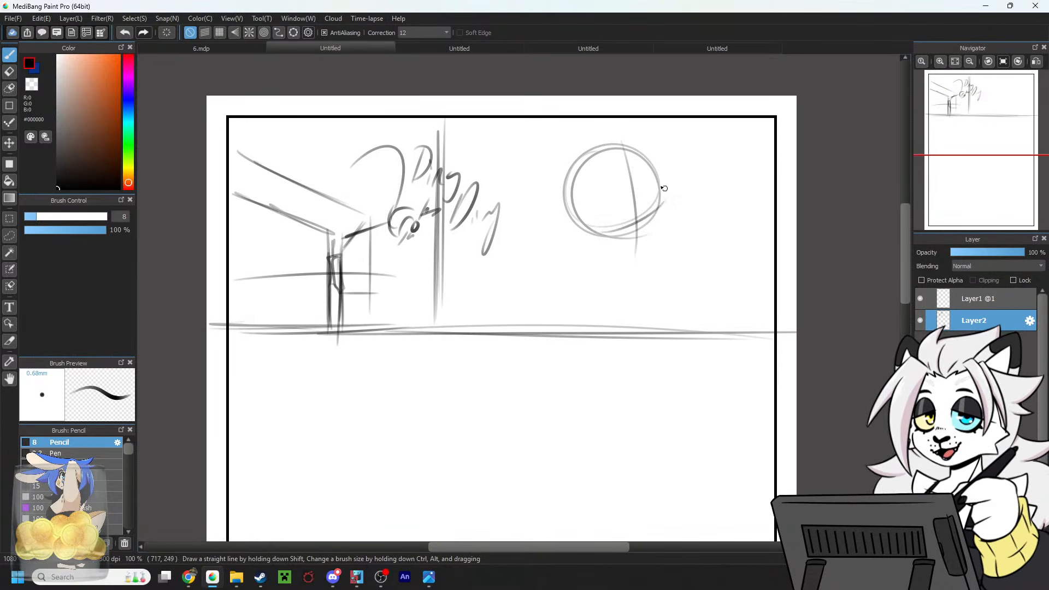
left_click_drag(605, 240, 630, 313)
left_click_drag(606, 240, 640, 344)
left_click_drag(582, 272, 671, 296)
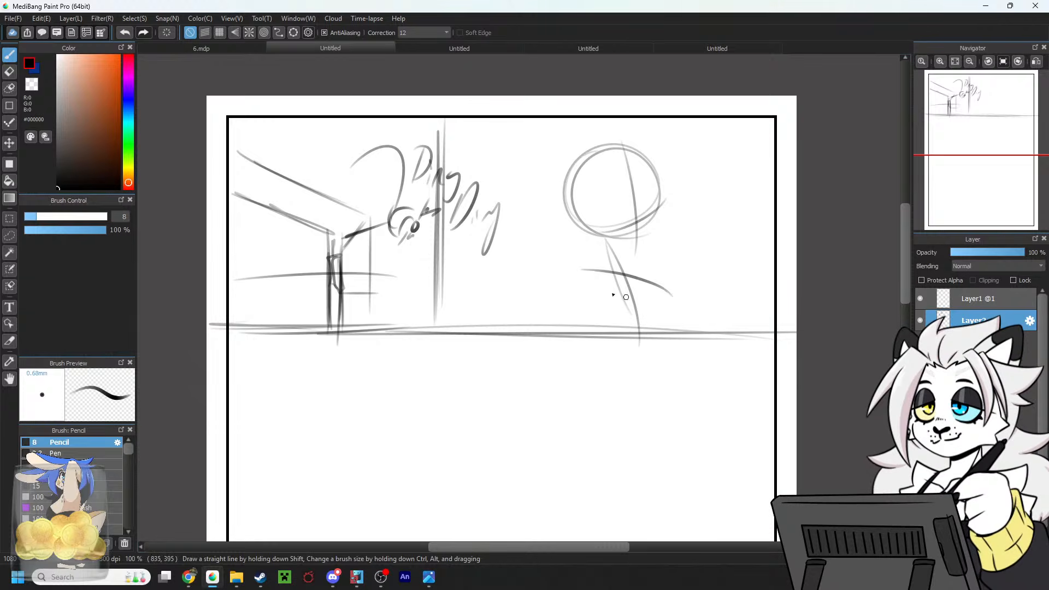
key("ctrl+z")
key("ctrl+z")
key("ctrl+z")
key("ctrl+z")
key("ctrl+z")
key("ctrl+z")
key("ctrl+z")
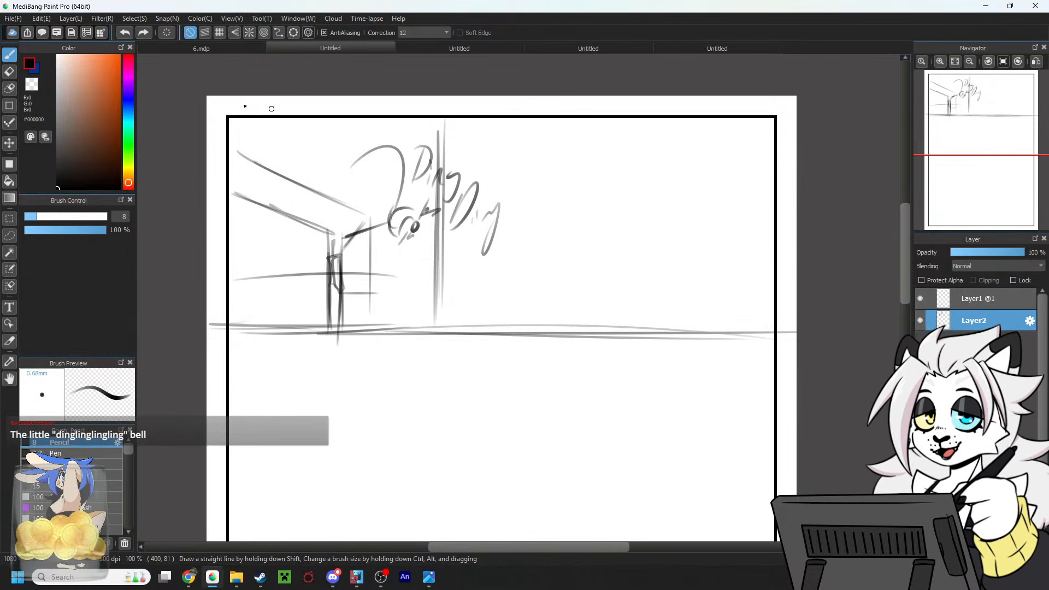
Create a new blank landscape canvas, and undo a small trial circle sketched on it.
left_click(14, 18)
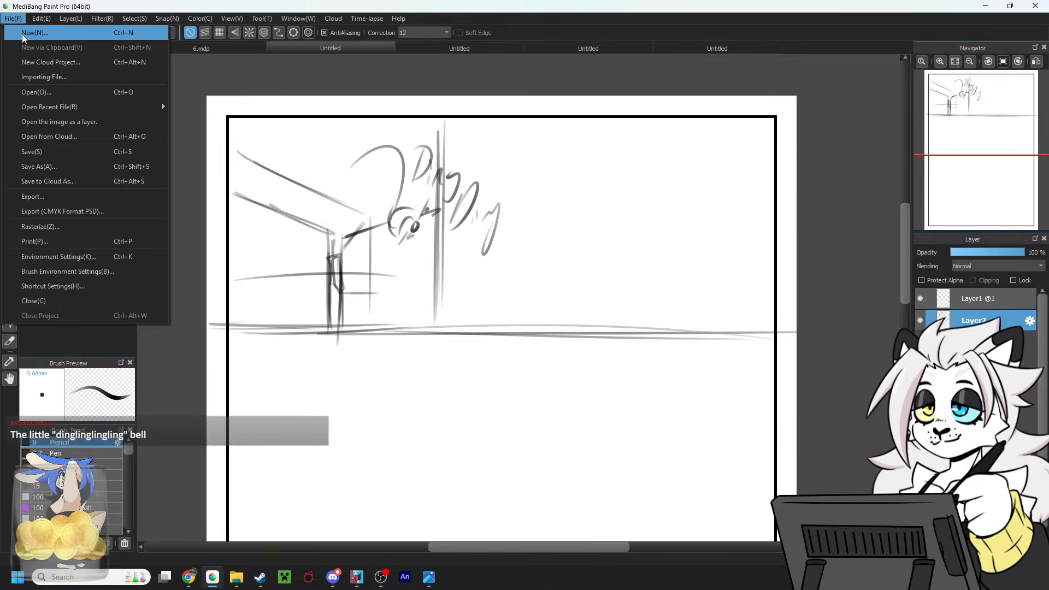
left_click(25, 28)
left_click(622, 412)
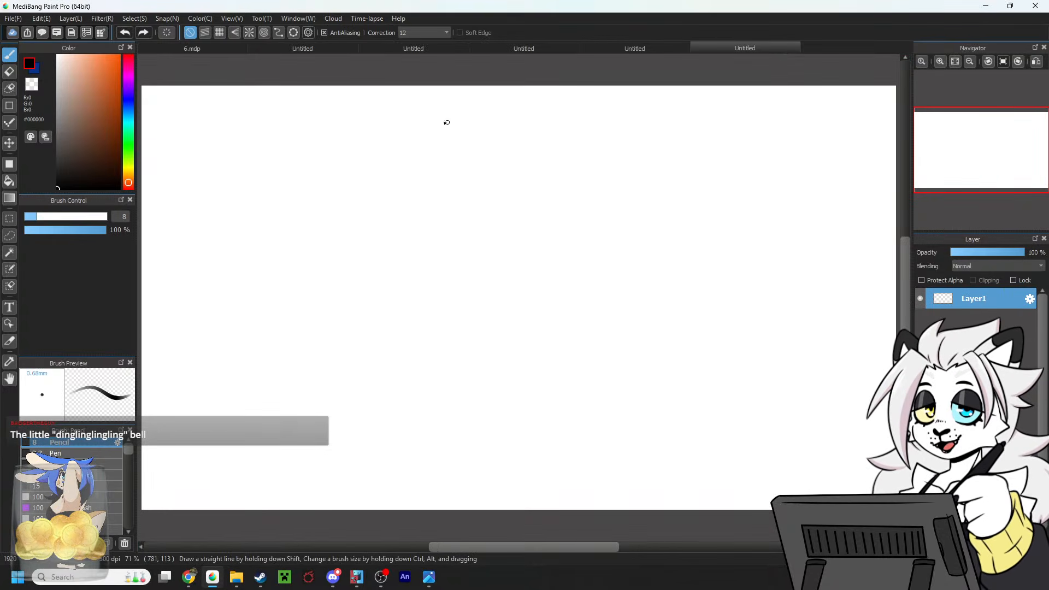
mouse_move(447, 122)
left_mouse_down()
mouse_move(471, 169)
mouse_move(433, 124)
left_mouse_up()
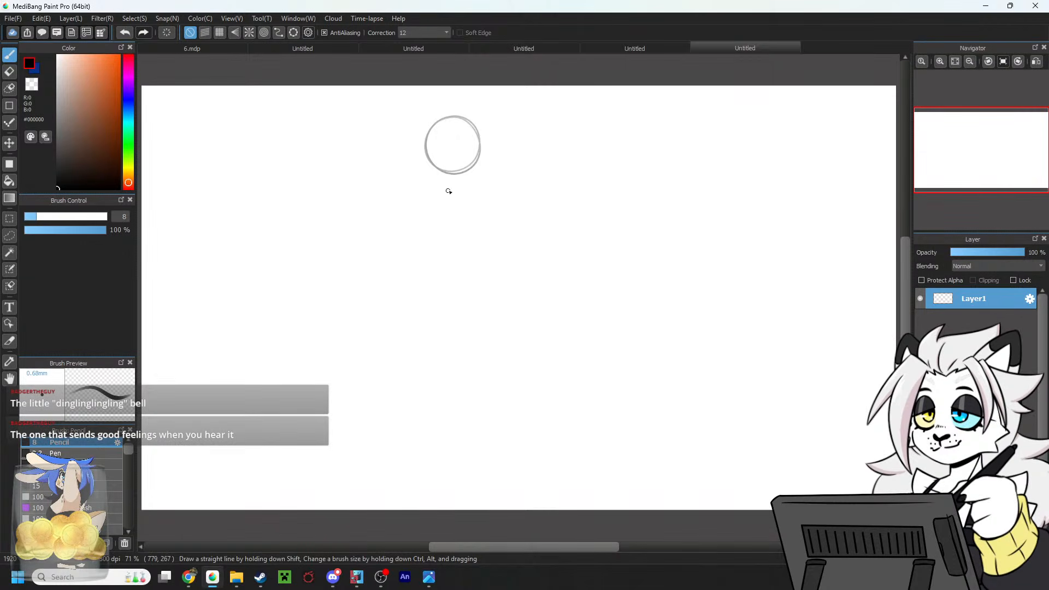
key("ctrl+z")
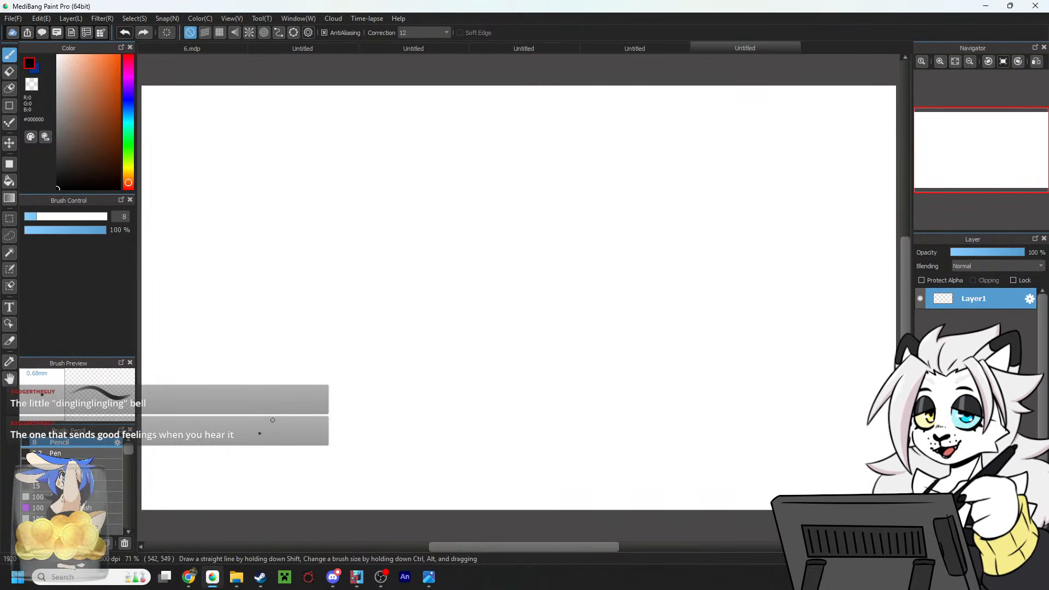
Paste the reference picture of the moustached officer onto the new canvas, scaled down and placed in the canvas's left half.
left_click(189, 577)
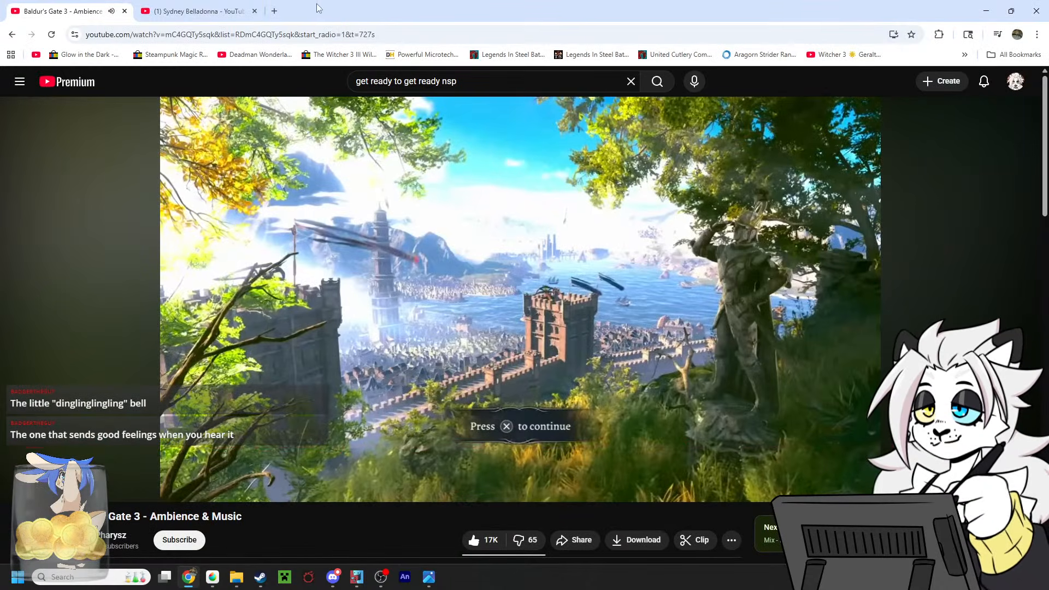
left_click(189, 577)
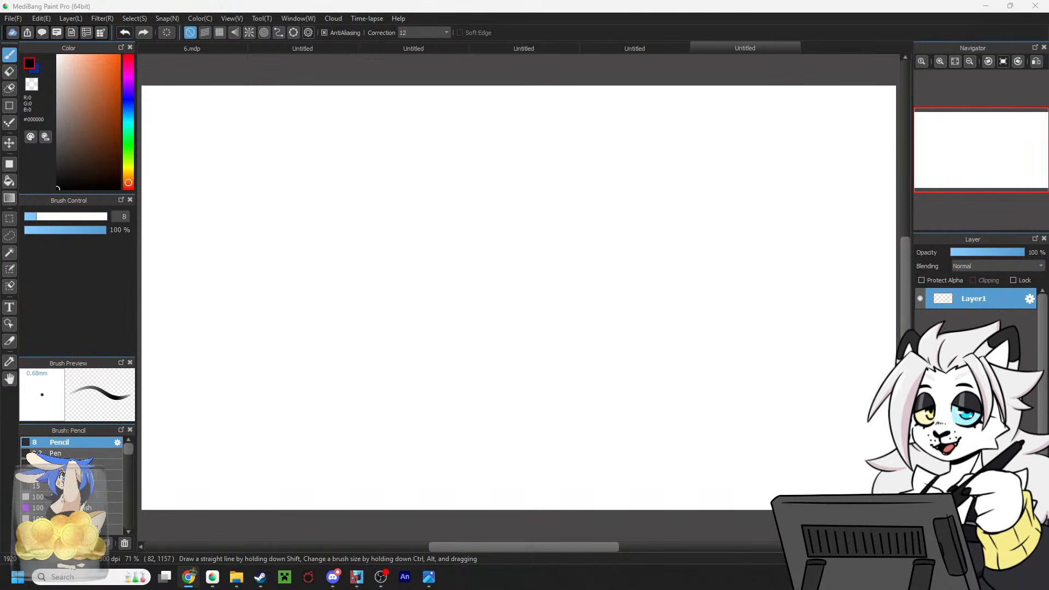
key("ctrl+v")
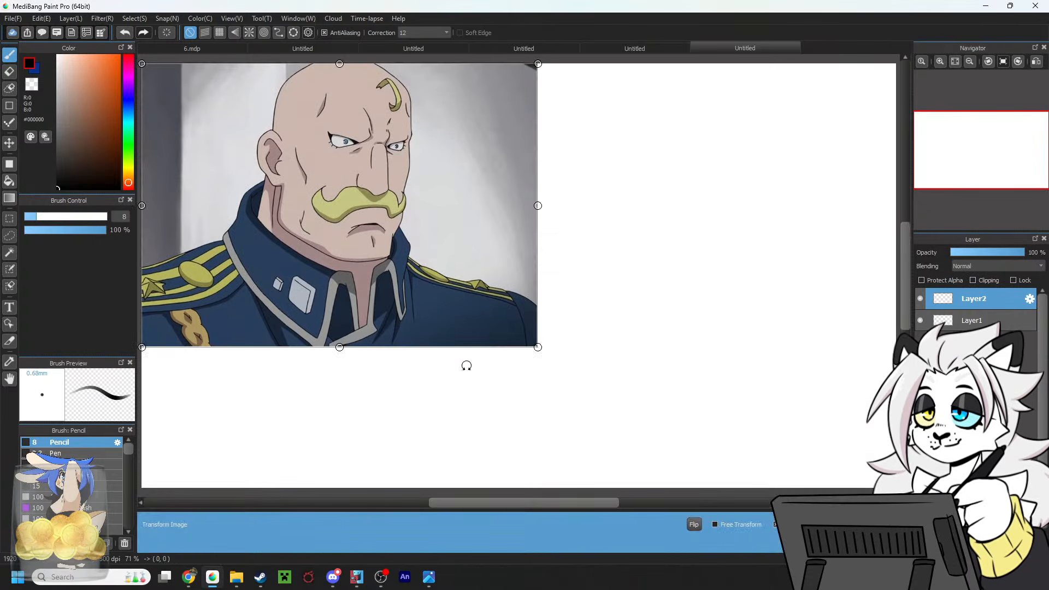
left_click_drag(539, 348, 481, 314)
left_click_drag(418, 272, 376, 284)
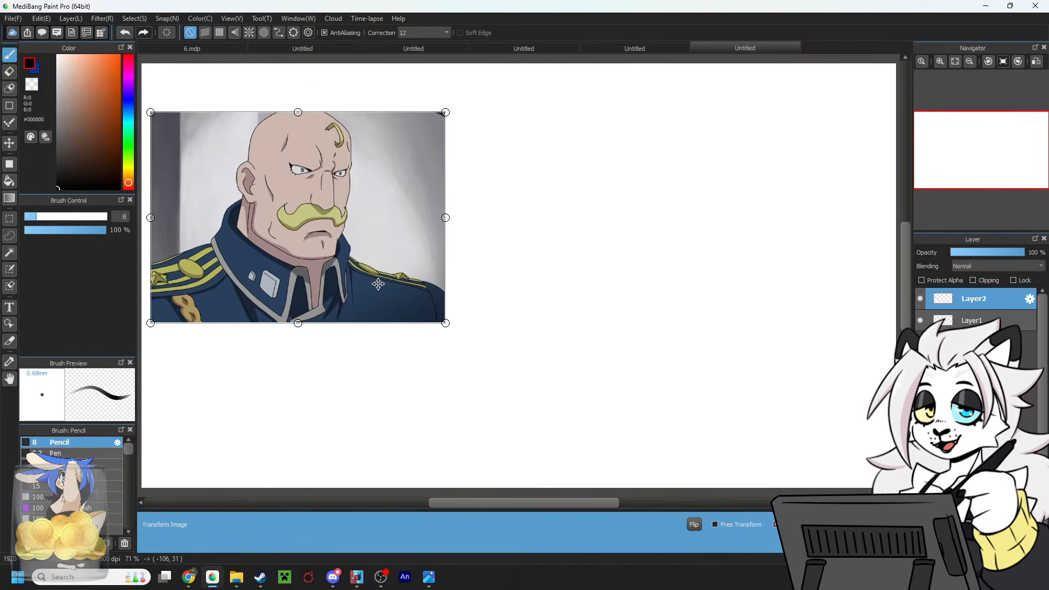
key("Return")
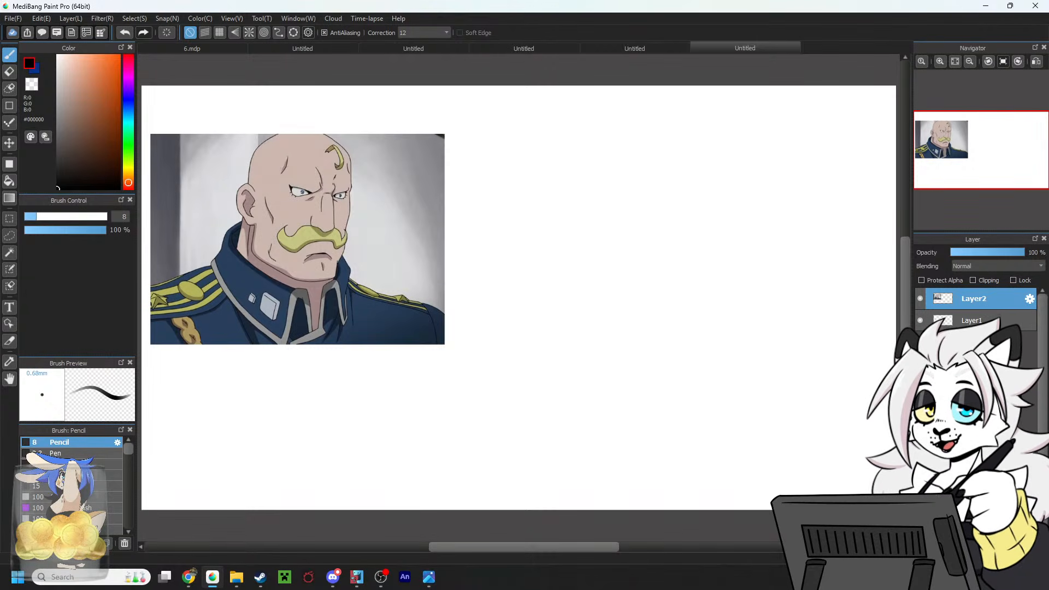
Move the reference picture's layer below Layer1 and make Layer1 the active layer.
key("alt+Tab")
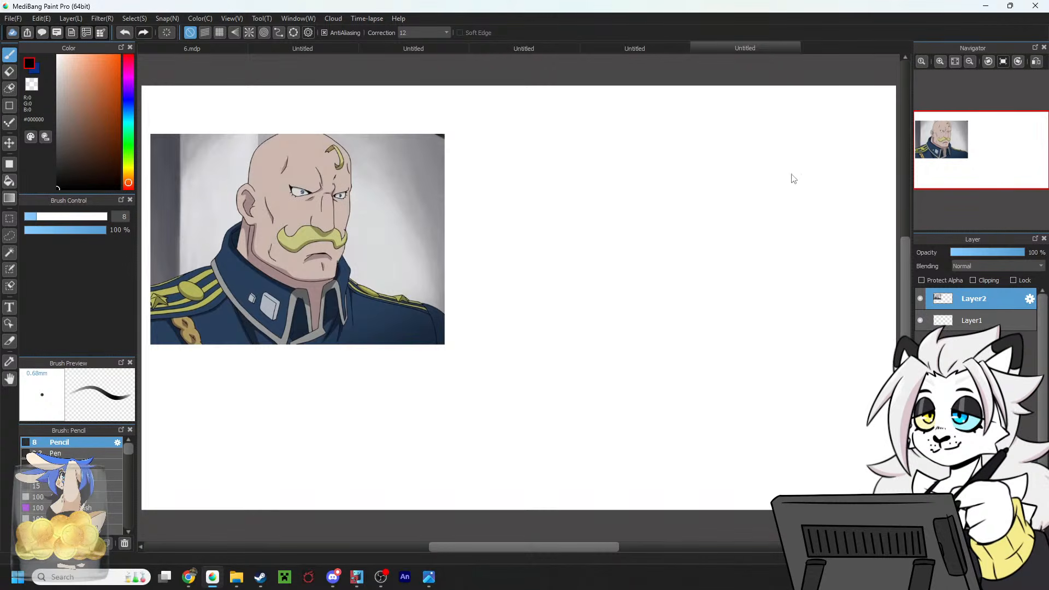
left_click_drag(983, 300, 983, 326)
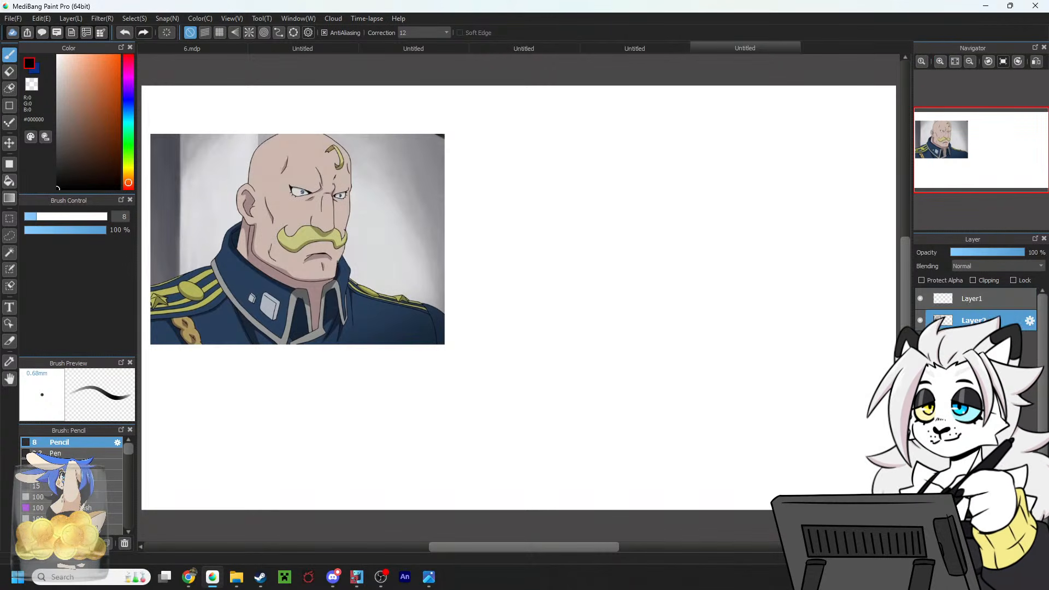
left_click(981, 299)
Draw short horizontal marks near the canvas's upper and lower edges, right of the reference picture, as height limits for a figure.
left_click_drag(982, 149, 987, 148)
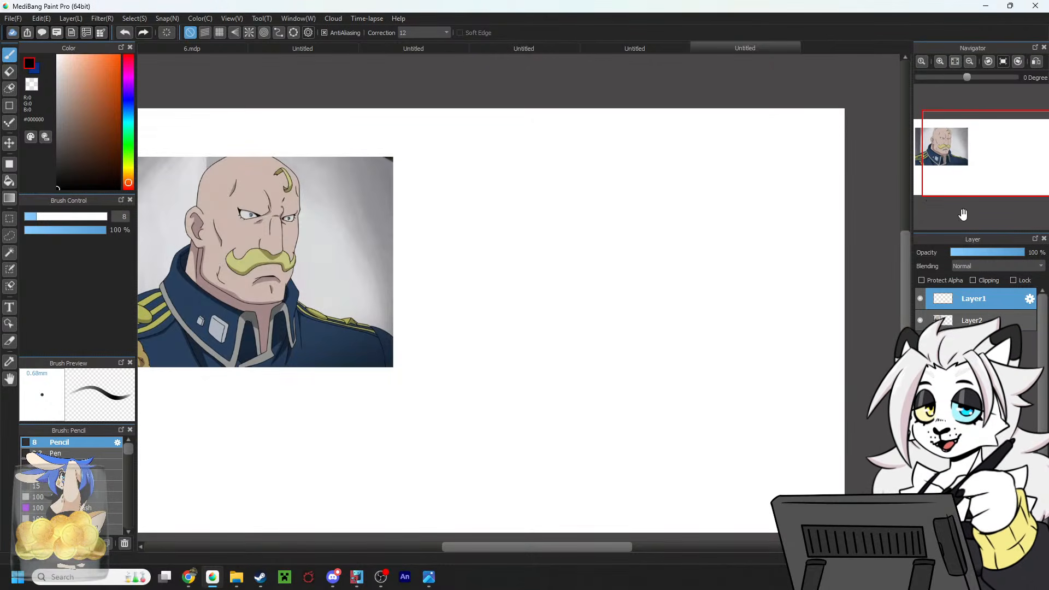
mouse_move(985, 150)
left_mouse_down()
mouse_move(997, 159)
mouse_move(982, 162)
left_mouse_up()
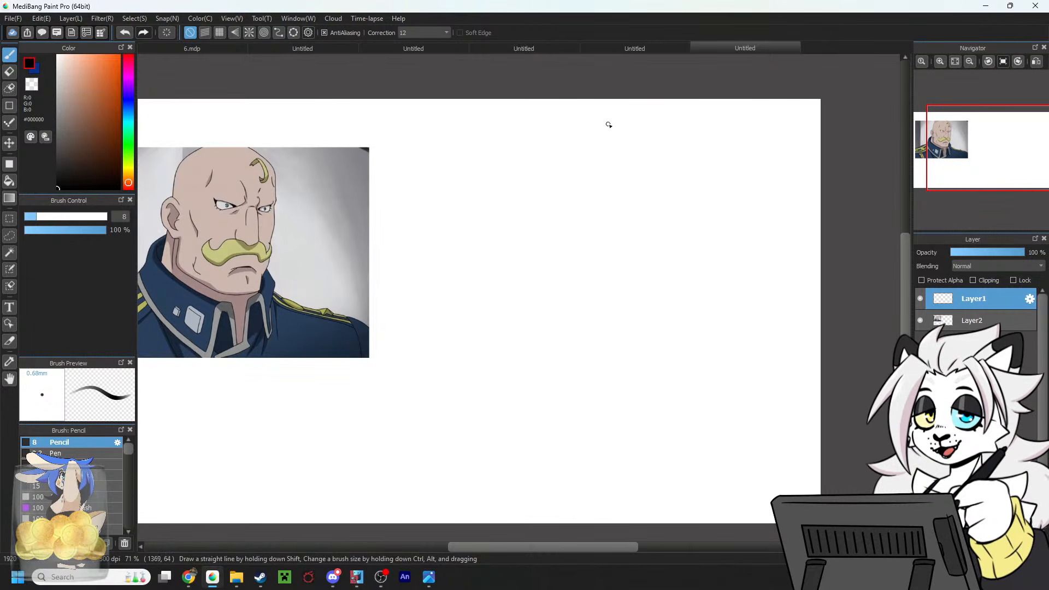
left_click_drag(581, 125, 623, 122)
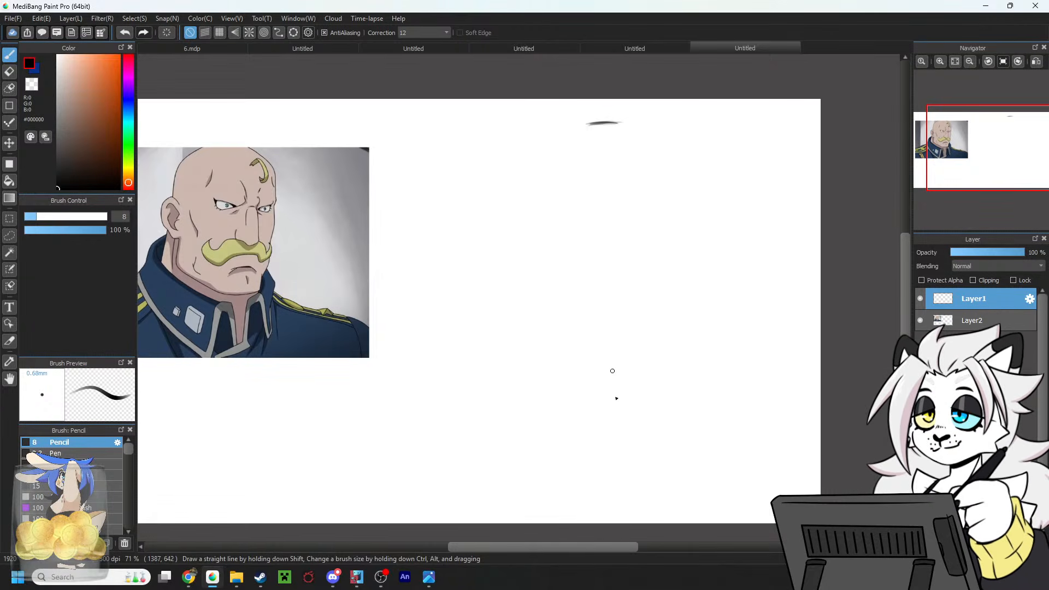
left_click_drag(596, 507, 631, 507)
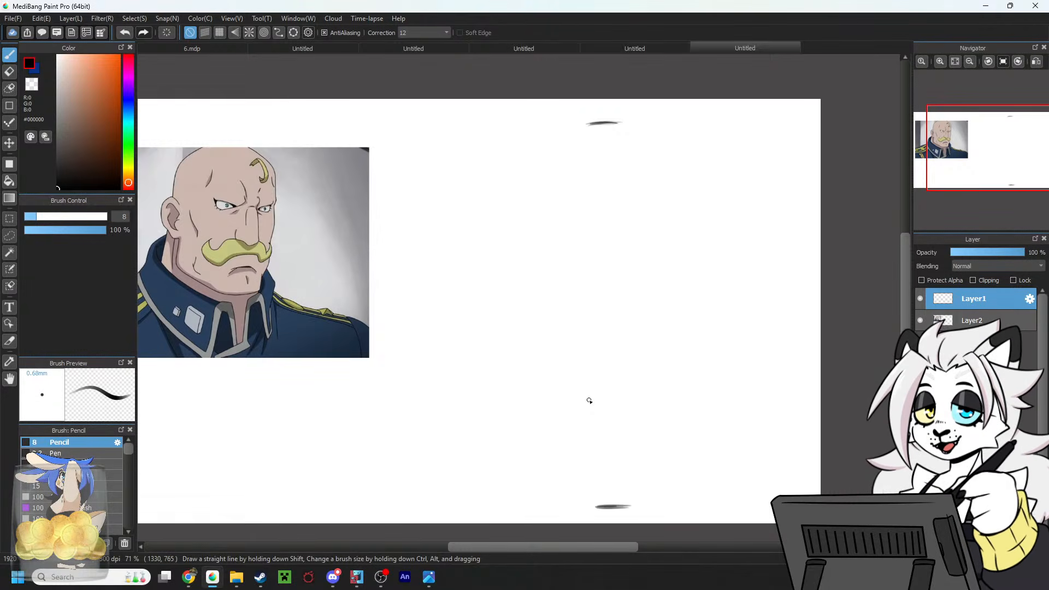
Draw a straight vertical guide line connecting the upper and lower height marks.
left_click_drag(602, 144, 601, 277)
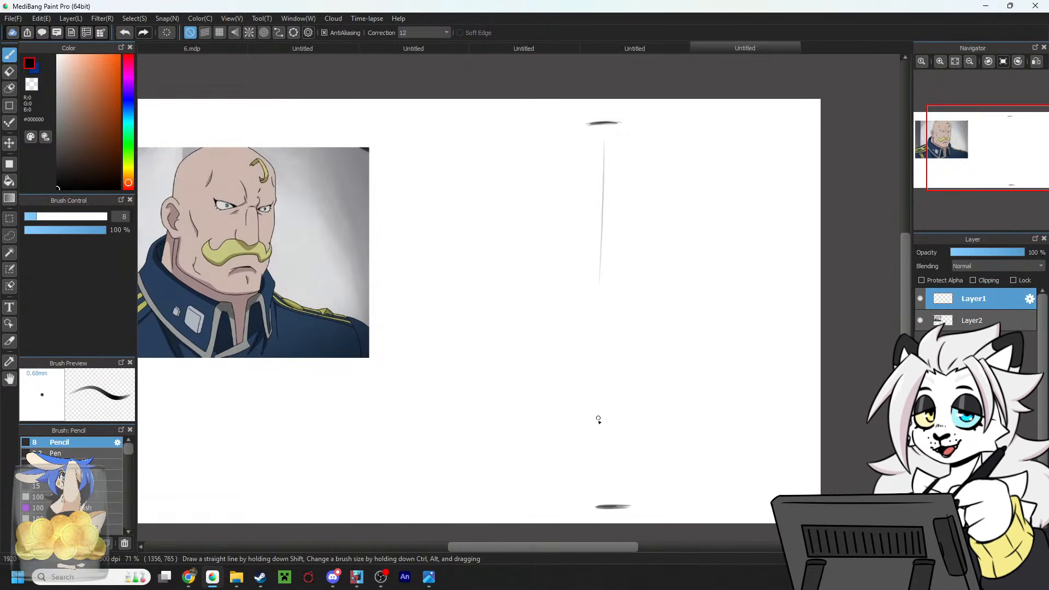
key("ctrl+z")
left_click_drag(613, 489, 588, 133)
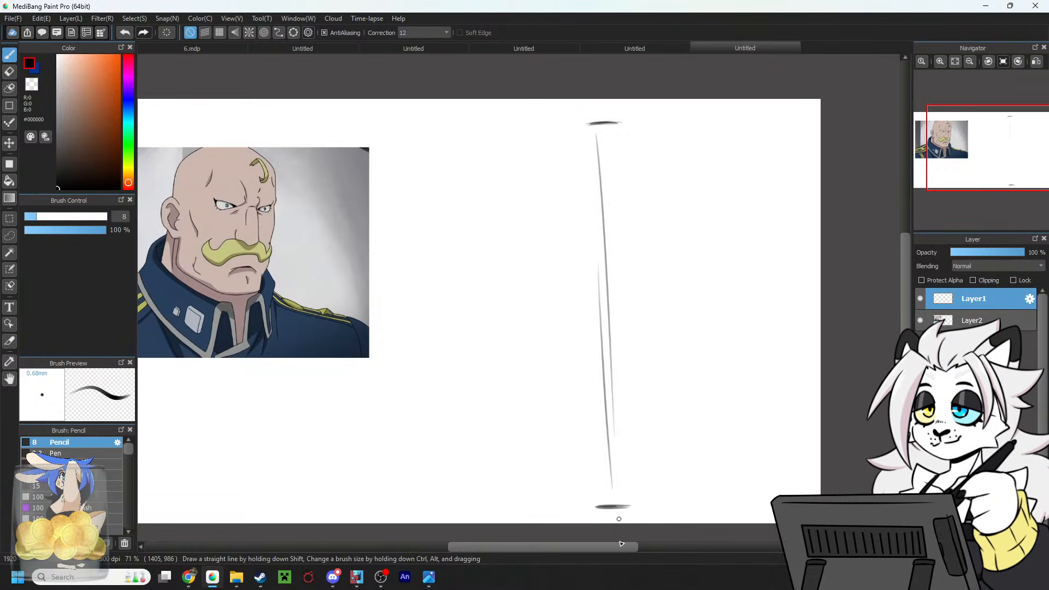
key("ctrl+z")
left_click_drag(609, 478, 620, 89)
key("ctrl+z")
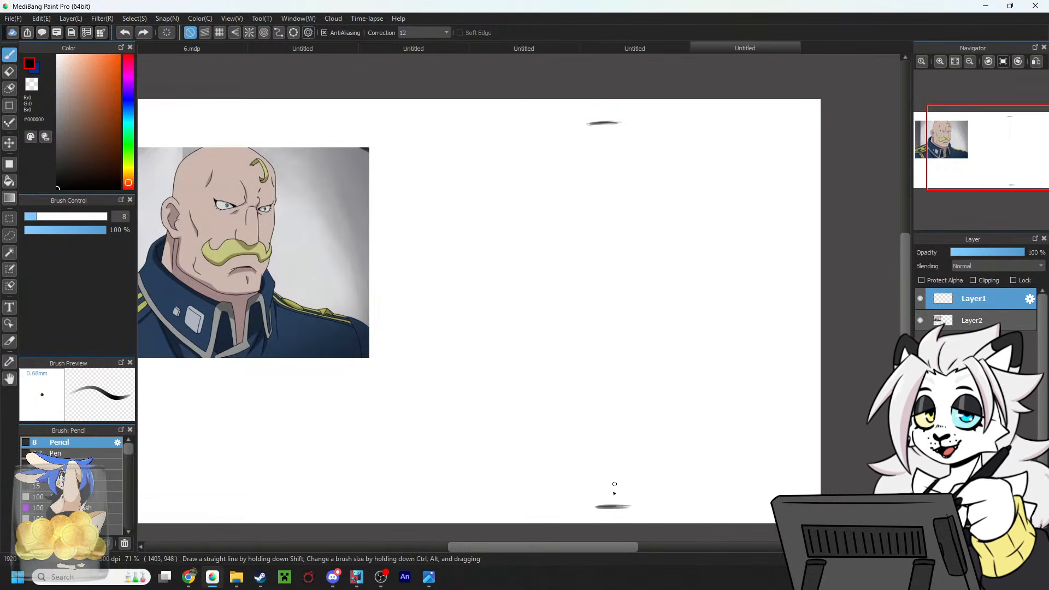
left_click_drag(608, 502, 600, 117)
key("ctrl+z")
left_click_drag(607, 497, 601, 132)
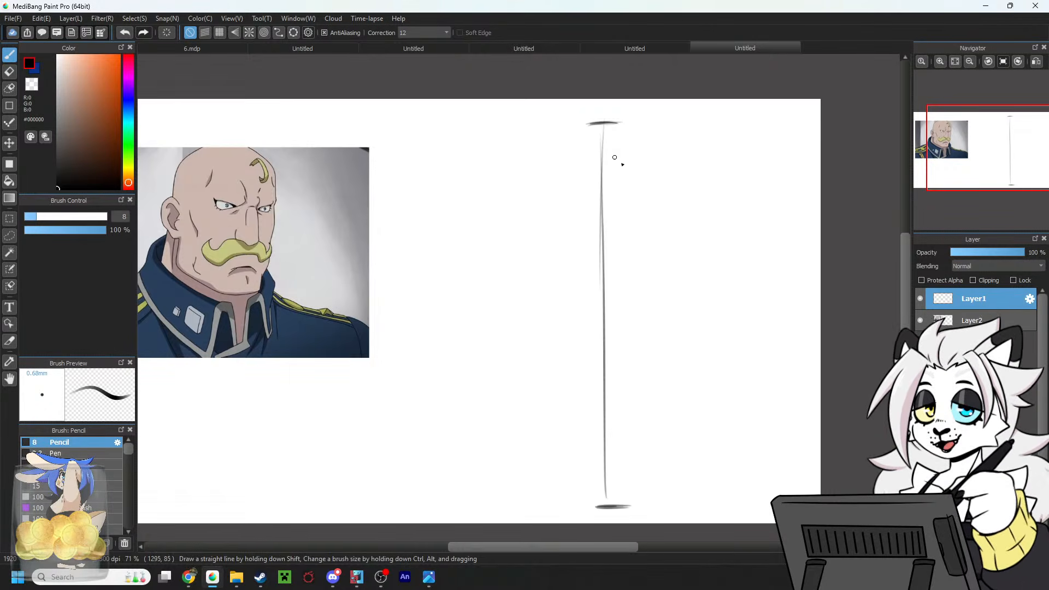
Try to reinforce the vertical guide line with another long stroke, and undo the extra strokes.
left_click_drag(602, 126, 616, 487)
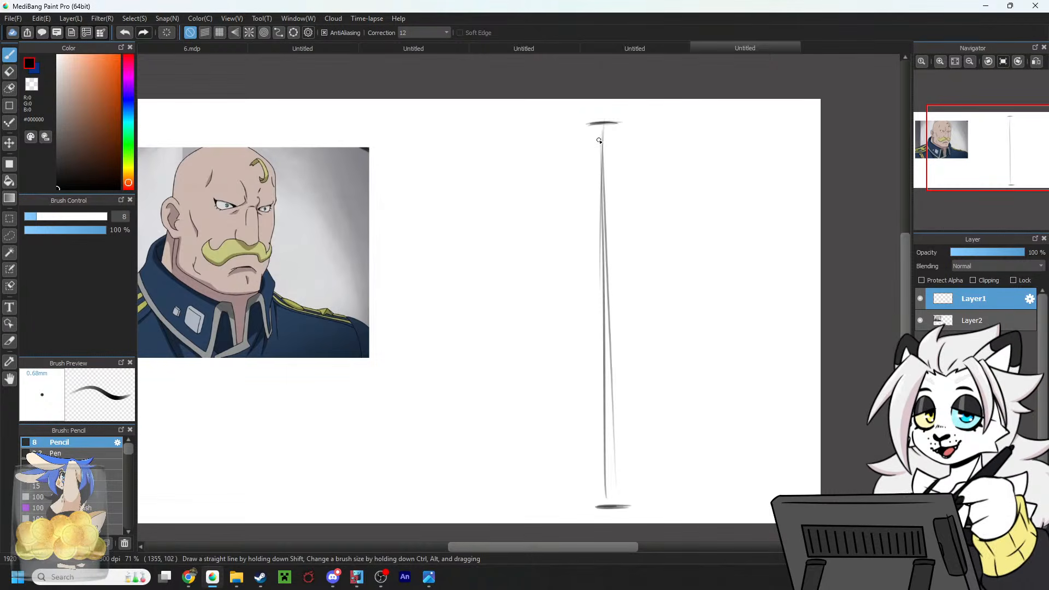
key("ctrl+z")
mouse_move(602, 125)
left_mouse_down()
mouse_move(613, 522)
mouse_move(630, 136)
mouse_move(611, 488)
left_mouse_up()
key("ctrl+z")
key("ctrl+z")
key("ctrl+z")
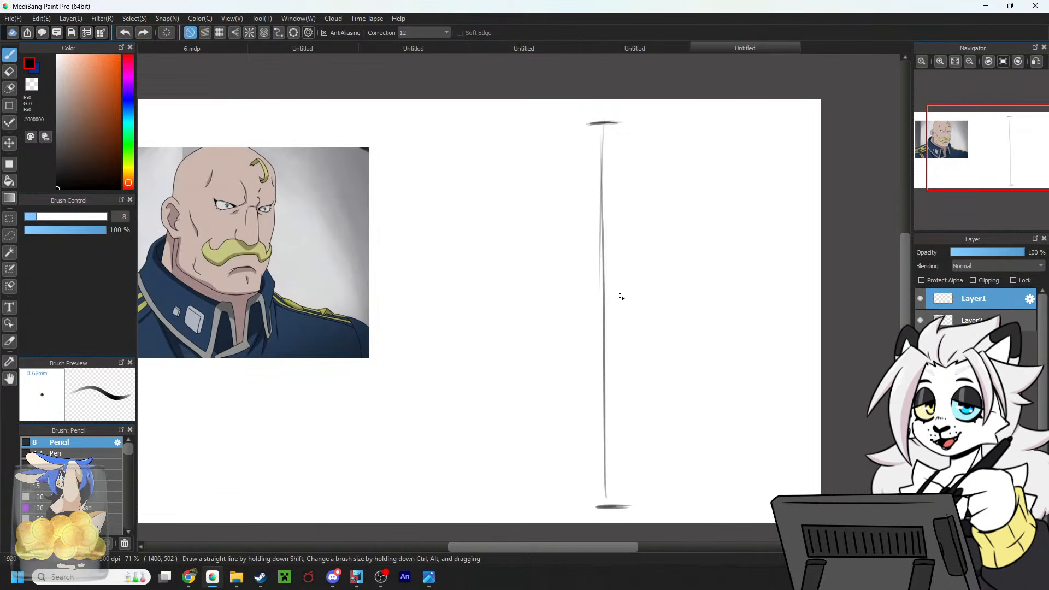
Mark the middle of the vertical guide line with a short horizontal stroke.
mouse_move(581, 314)
left_mouse_down()
mouse_move(641, 310)
mouse_move(568, 309)
left_mouse_up()
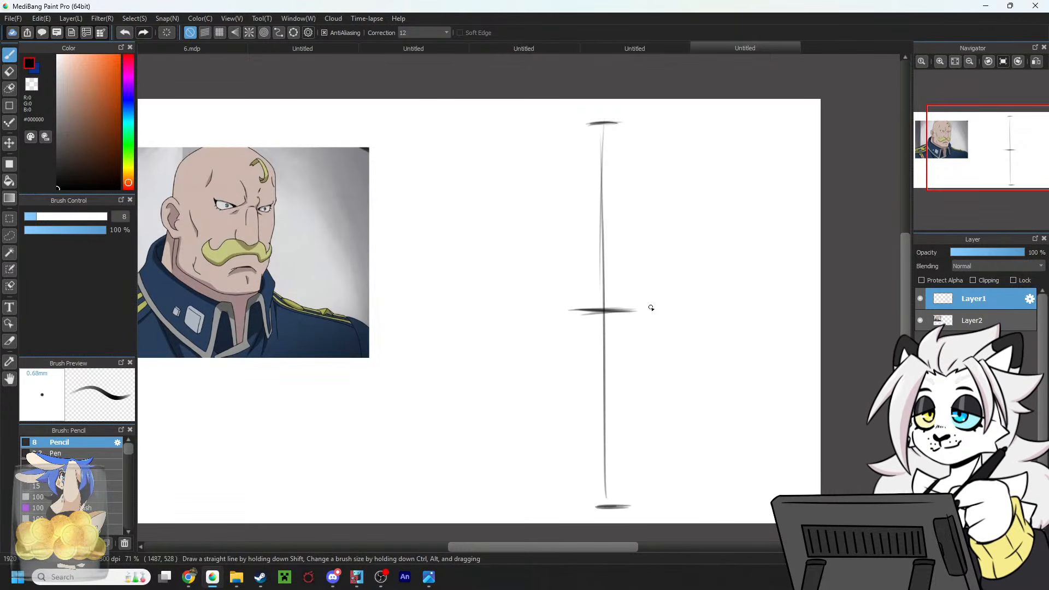
Label the middle mark "Hips" and the upper mark "top head", each handwritten with an arrow pointing to its mark.
mouse_move(733, 275)
left_mouse_down()
mouse_move(683, 305)
mouse_move(740, 249)
mouse_move(742, 263)
mouse_move(765, 258)
left_mouse_up()
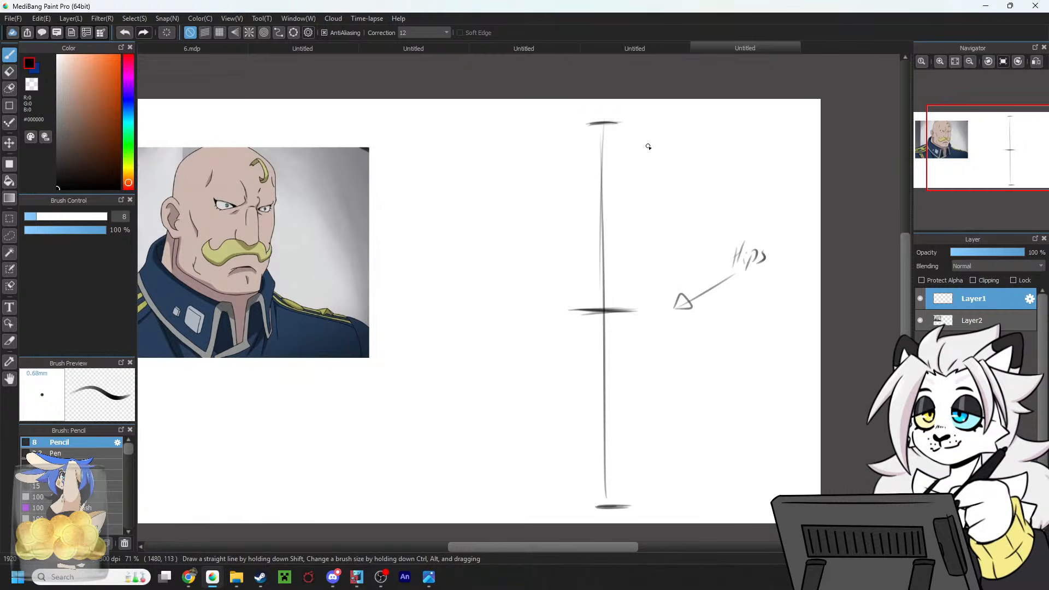
mouse_move(644, 122)
left_mouse_down()
mouse_move(694, 113)
mouse_move(649, 129)
left_mouse_up()
mouse_move(706, 102)
left_mouse_down()
mouse_move(705, 120)
mouse_move(756, 124)
left_mouse_up()
left_click_drag(760, 121, 783, 126)
left_click_drag(797, 107, 787, 130)
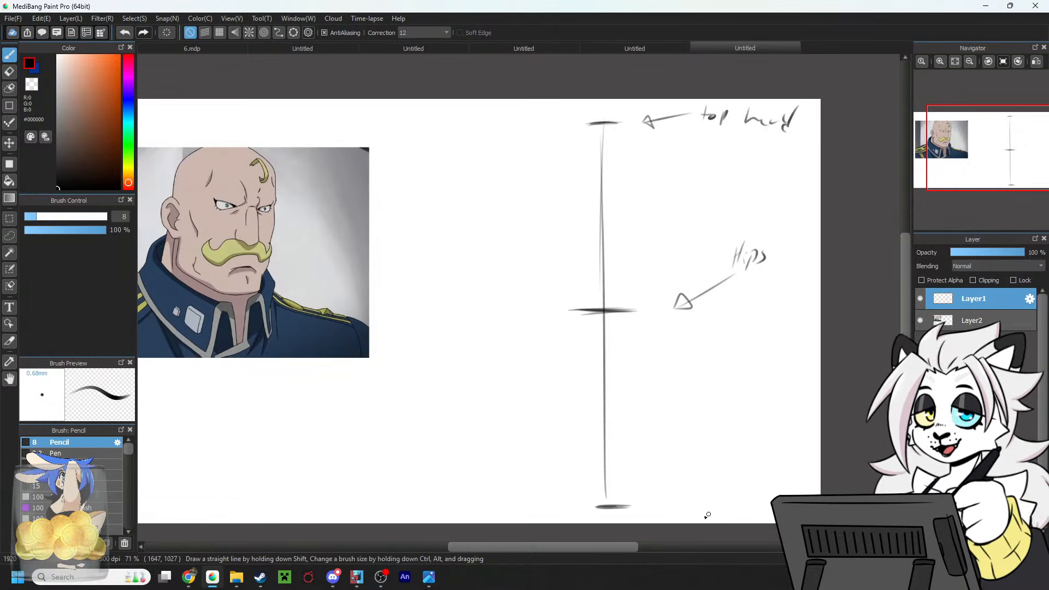
Label the lower height mark "feet", handwritten with an arrow pointing to the mark.
mouse_move(706, 480)
left_mouse_down()
mouse_move(667, 502)
mouse_move(683, 505)
left_mouse_up()
left_click_drag(732, 468, 725, 495)
mouse_move(722, 486)
left_mouse_down()
mouse_move(765, 481)
mouse_move(770, 494)
left_mouse_up()
left_click_drag(768, 483, 785, 479)
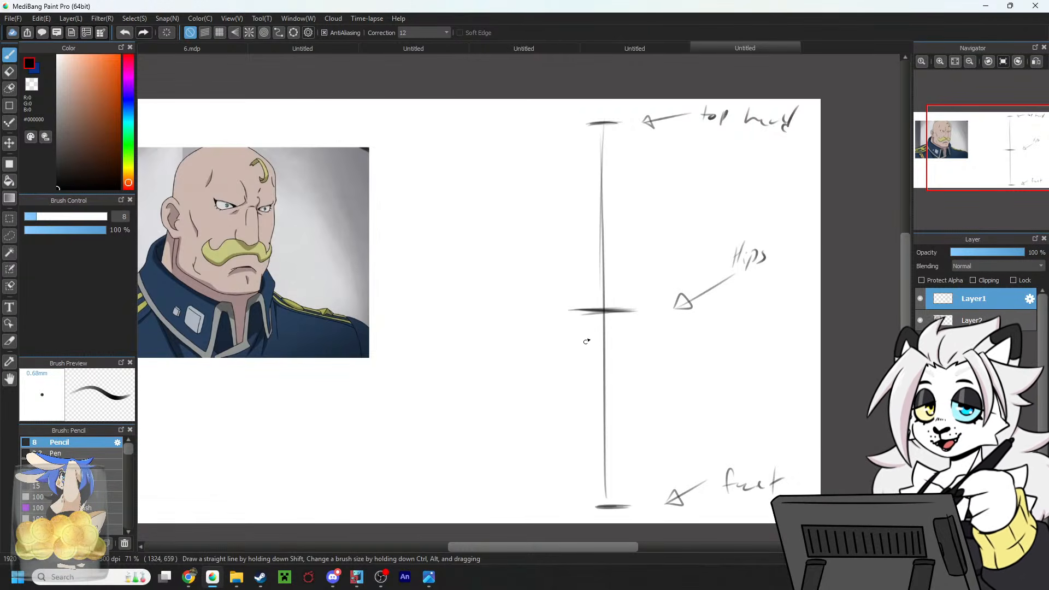
Try to draw two long tapering lines from the hip mark to the foot mark as outer legs, and undo them.
left_click_drag(572, 318, 580, 521)
key("ctrl+z")
left_click_drag(580, 318, 591, 507)
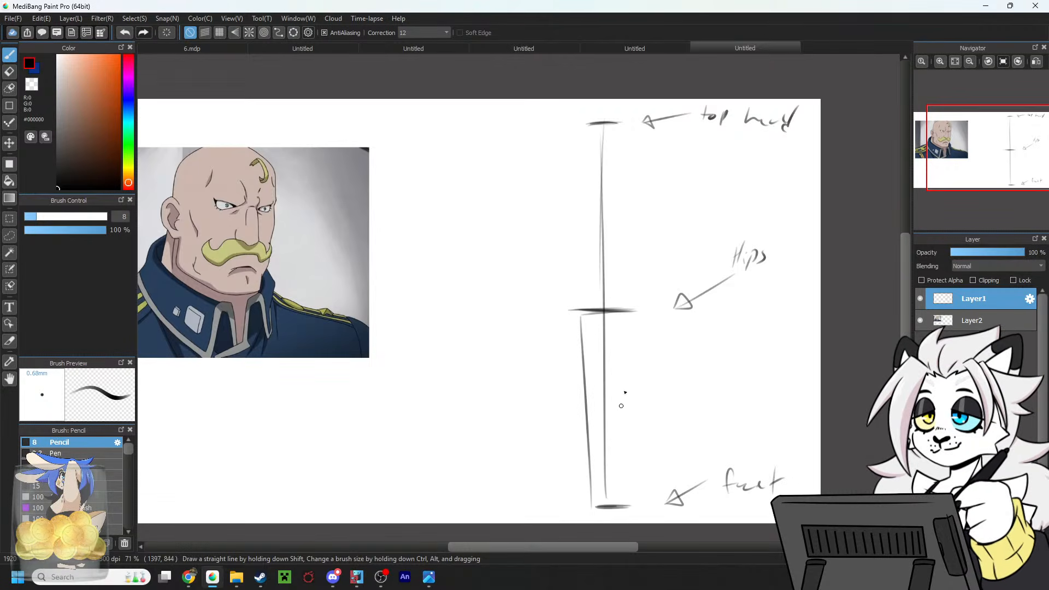
left_click_drag(637, 318, 626, 522)
key("ctrl+z")
left_click_drag(636, 317, 626, 521)
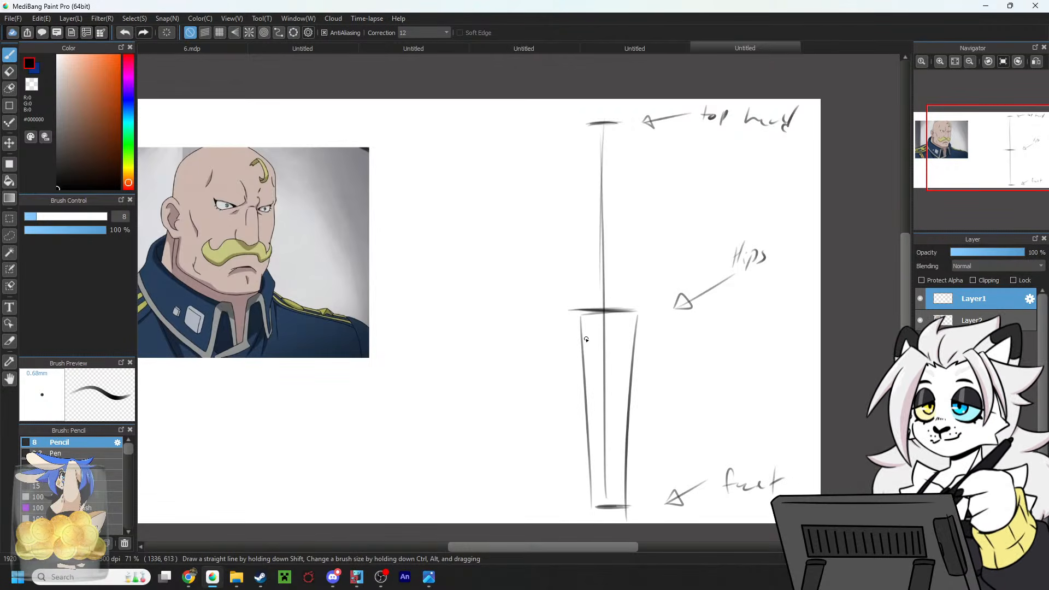
key("ctrl+z")
key("ctrl+z")
Draw the outer leg lines on both sides of the vertical guide, narrowing slightly from the hip mark to the foot mark.
left_click_drag(578, 323, 590, 508)
left_click_drag(580, 405, 590, 517)
mouse_move(636, 321)
left_mouse_down()
mouse_move(622, 513)
mouse_move(630, 484)
left_mouse_up()
key("ctrl+z")
key("ctrl+z")
key("ctrl+z")
left_click_drag(634, 313, 628, 507)
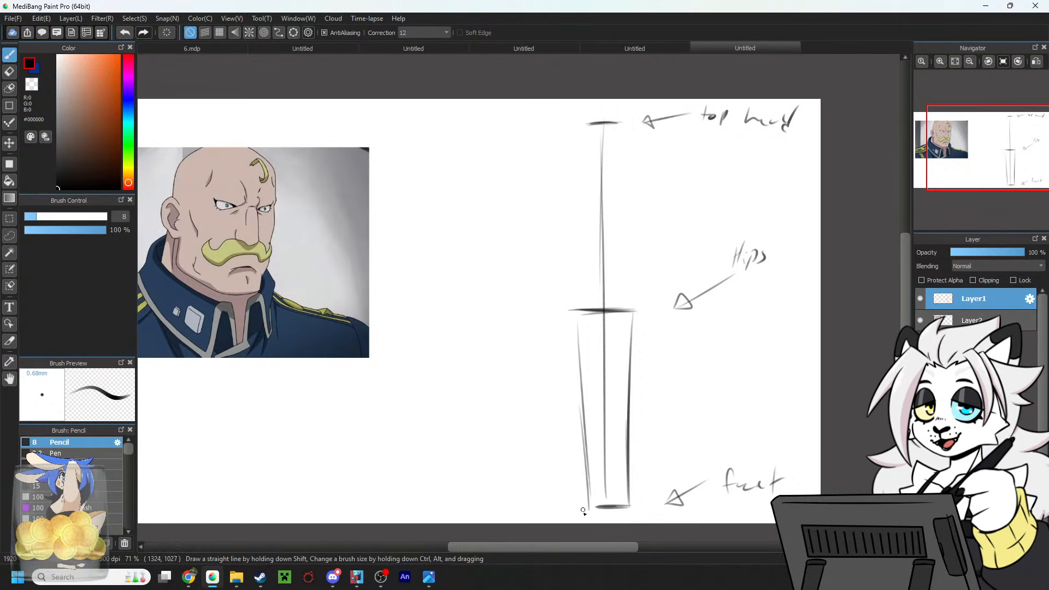
Add short outward foot strokes at the lower ends of both legs and reinforce the left leg line.
mouse_move(587, 508)
left_mouse_down()
mouse_move(579, 511)
mouse_move(639, 511)
left_mouse_up()
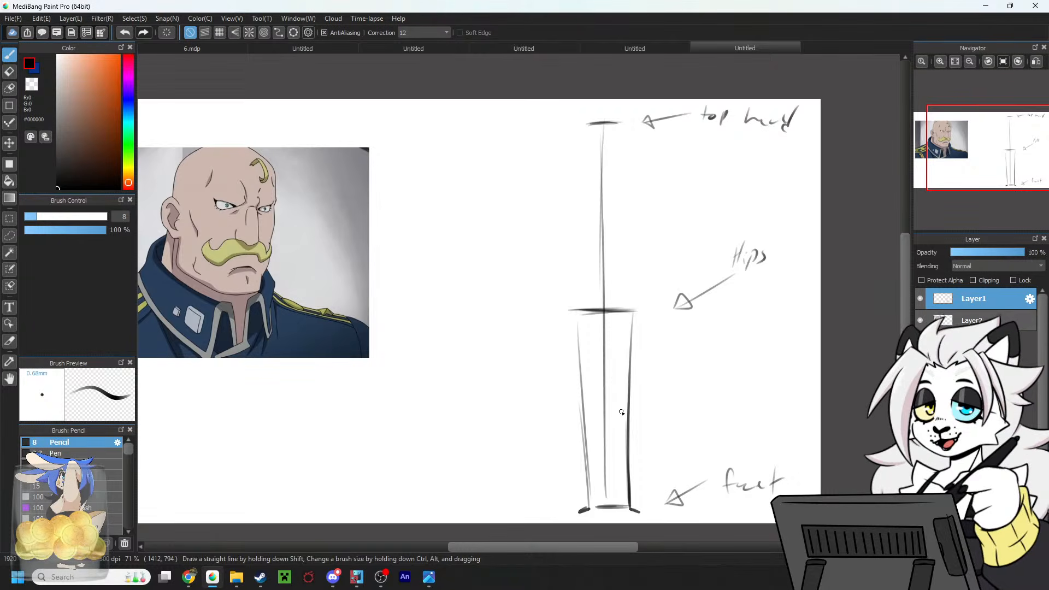
left_click_drag(577, 319, 585, 495)
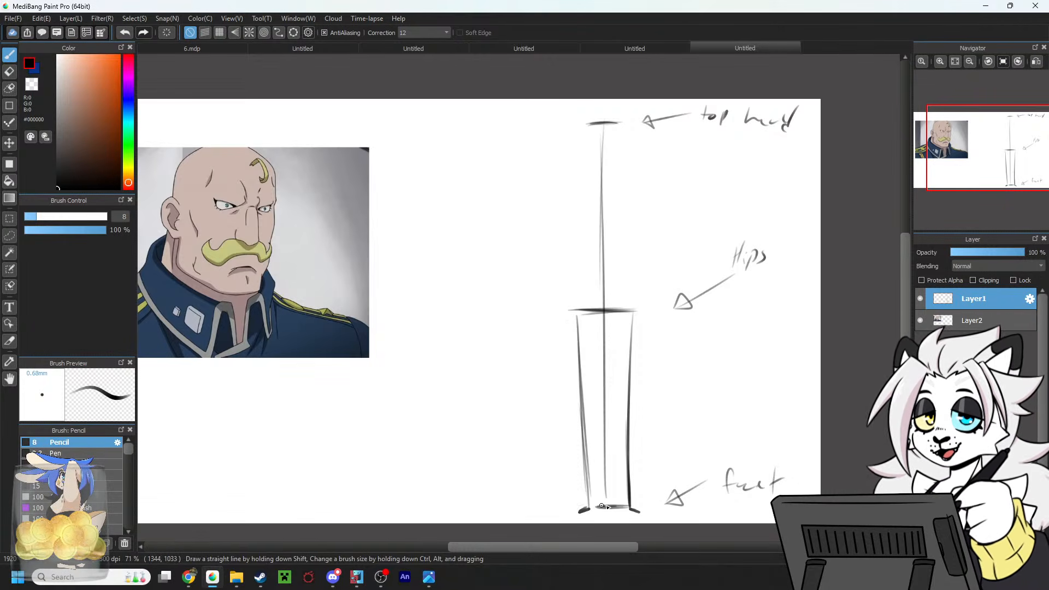
left_click(588, 507)
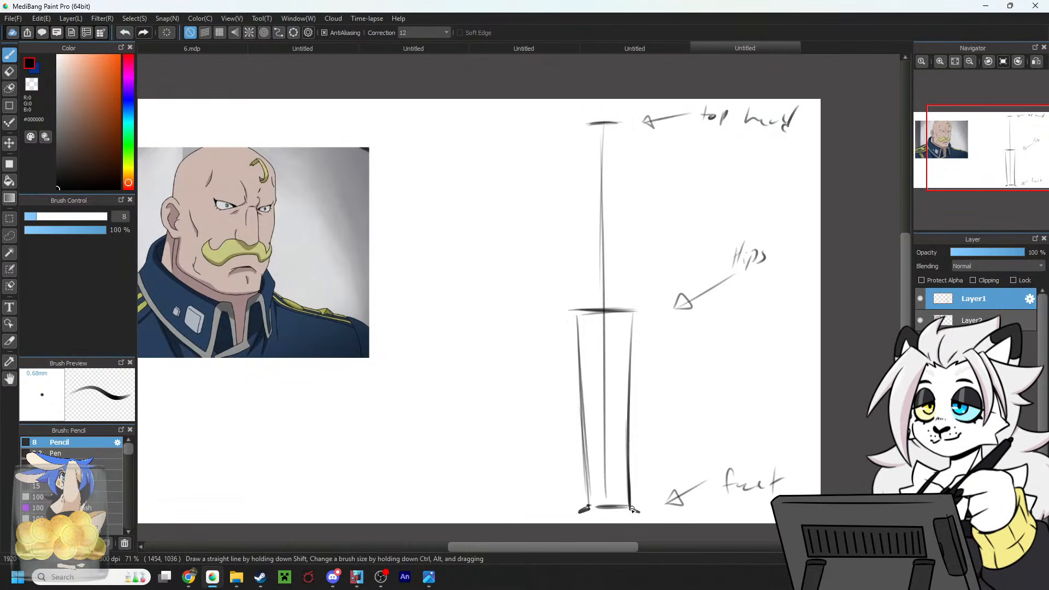
left_click_drag(632, 509, 637, 509)
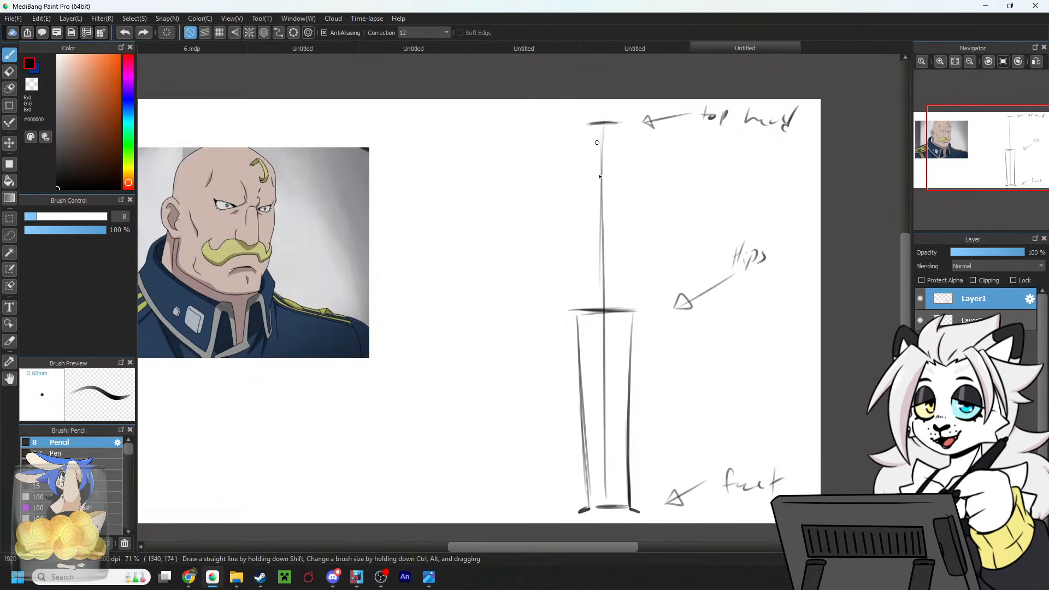
Divide the vertical guide between the top-of-head and hip marks into four sections with three horizontal strokes.
left_click(1009, 146)
left_click(940, 61)
left_click(941, 62)
left_click_drag(1005, 146, 1007, 140)
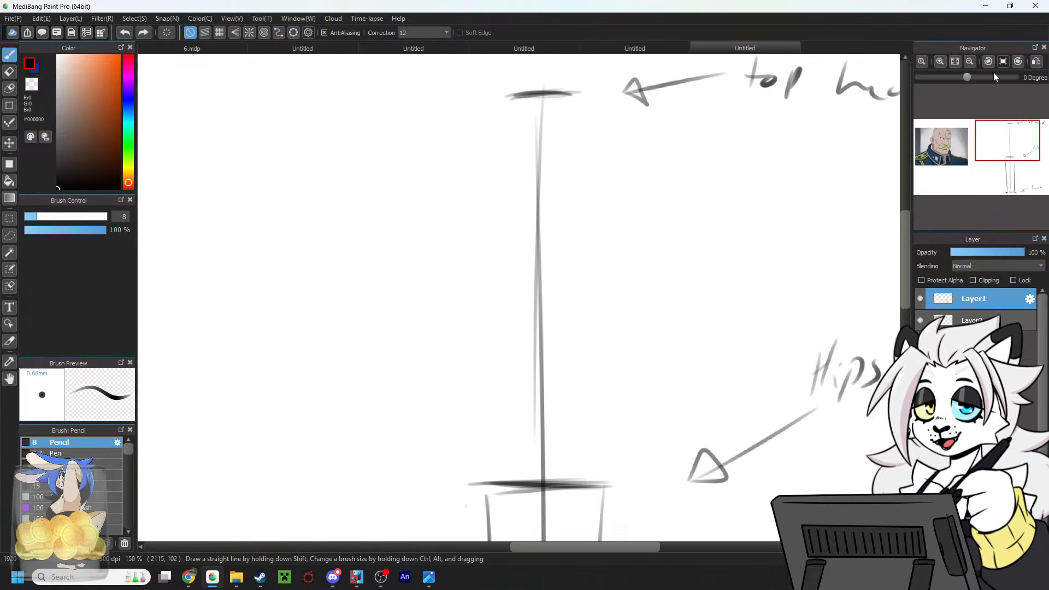
left_click(970, 62)
mouse_move(521, 288)
left_mouse_down()
mouse_move(569, 290)
mouse_move(499, 290)
mouse_move(571, 290)
left_mouse_up()
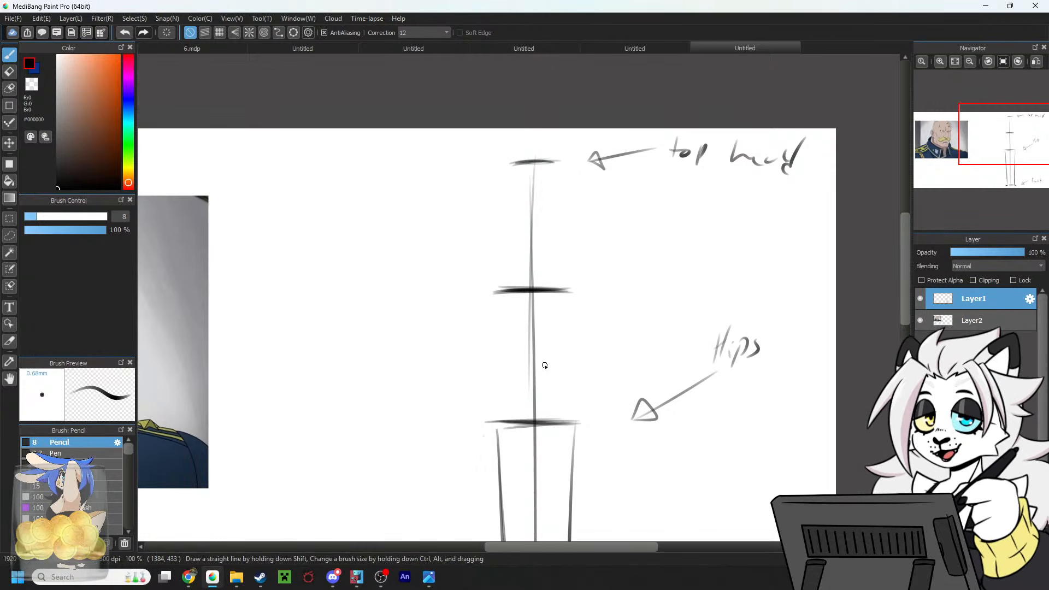
mouse_move(499, 367)
left_mouse_down()
mouse_move(577, 367)
mouse_move(519, 366)
mouse_move(579, 366)
left_mouse_up()
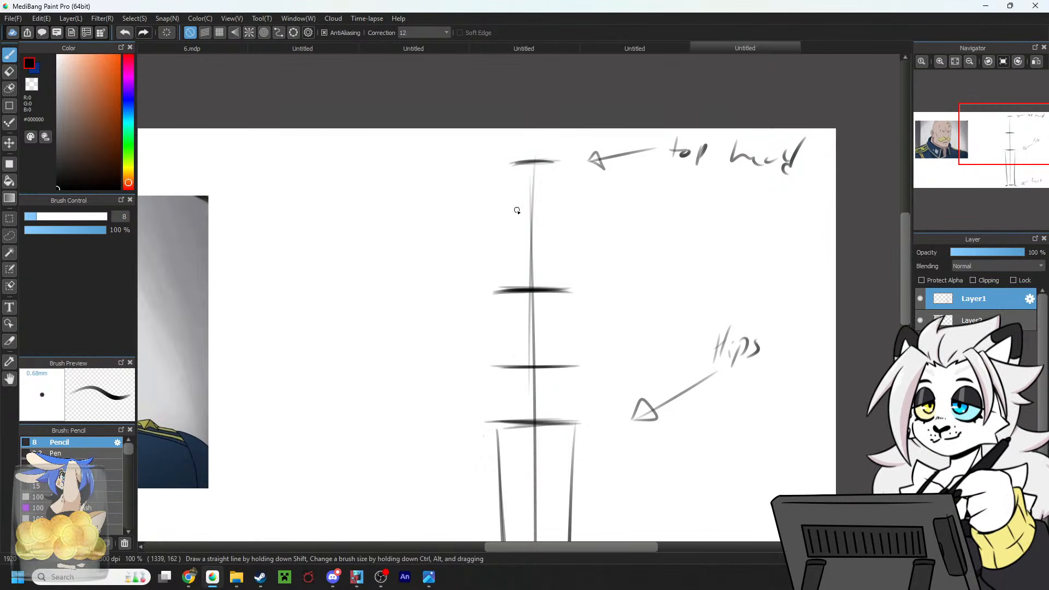
left_click_drag(492, 222, 573, 227)
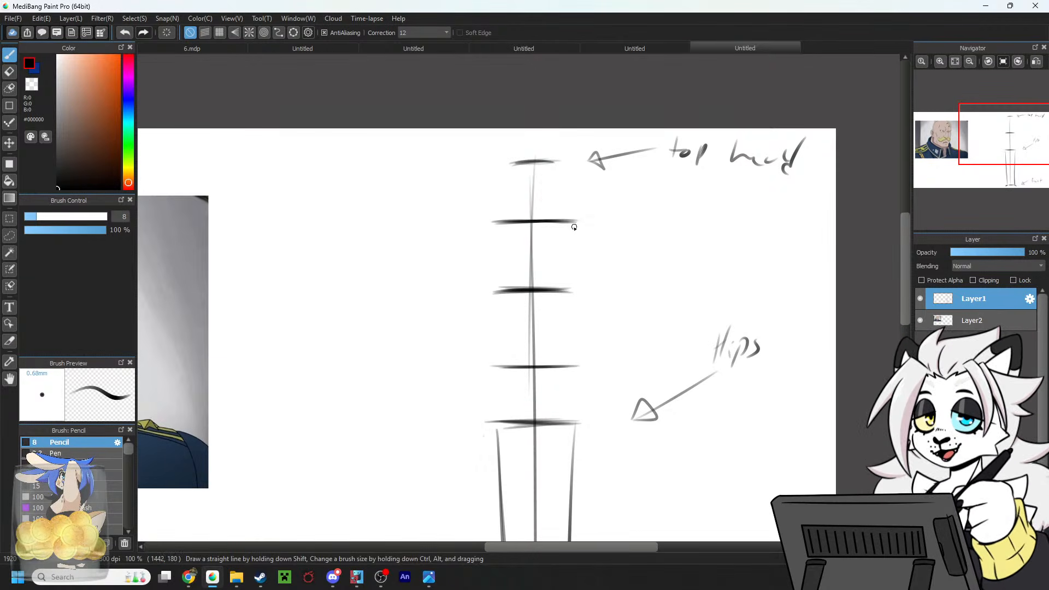
Number the four upper-body sections 1 to 4 beside the guide, and undo the numbers.
left_click_drag(466, 185, 466, 199)
left_click_drag(461, 268, 475, 283)
left_click_drag(466, 336, 473, 406)
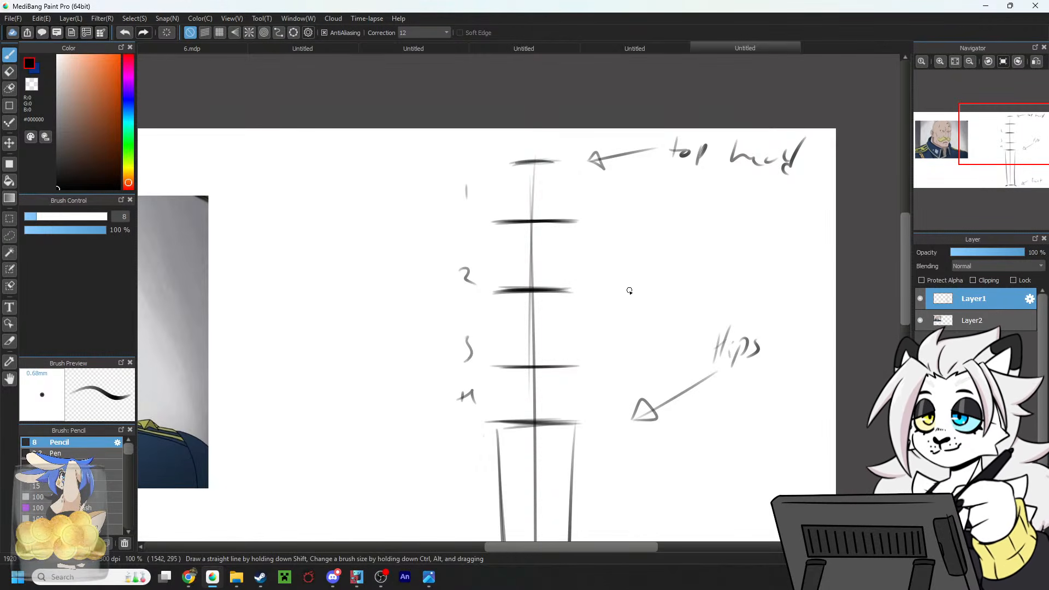
key("ctrl+z")
key("ctrl+z")
key("ctrl+z")
key("ctrl+z")
key("ctrl+z")
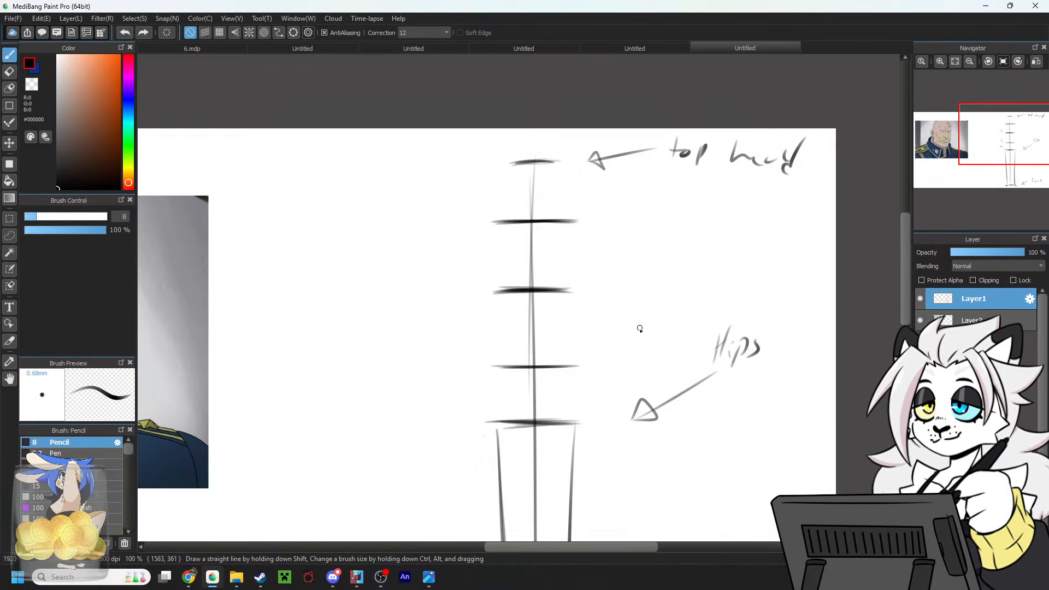
Sketch a circular head in the uppermost section and a tapering ribcage block with upper, lower and side edges below it.
mouse_move(504, 207)
left_mouse_down()
mouse_move(557, 176)
mouse_move(507, 211)
mouse_move(563, 184)
mouse_move(503, 186)
mouse_move(559, 194)
mouse_move(501, 179)
mouse_move(554, 215)
left_mouse_up()
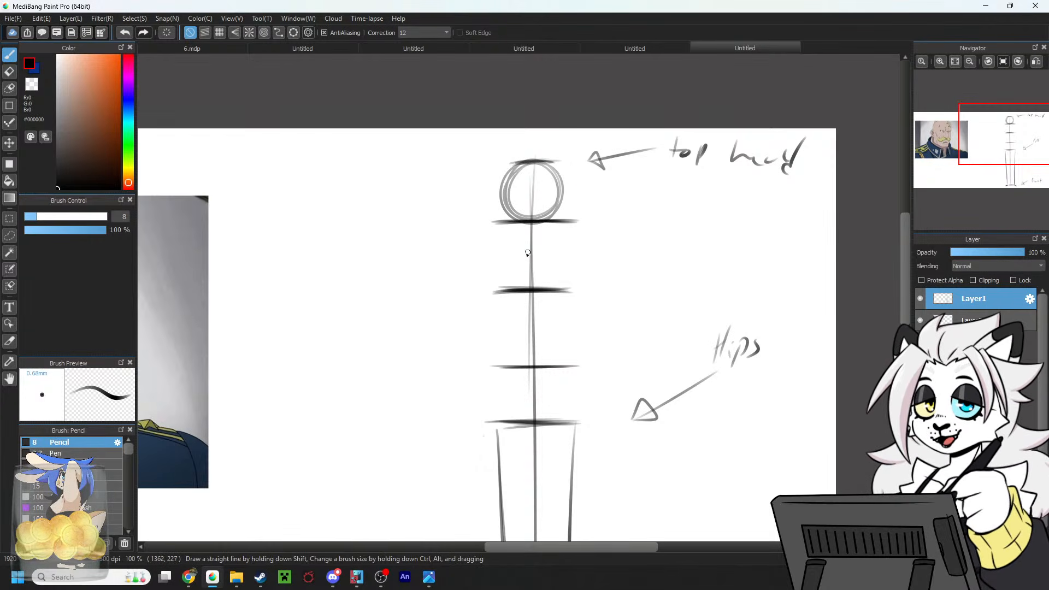
mouse_move(542, 255)
left_mouse_down()
mouse_move(508, 257)
mouse_move(565, 258)
mouse_move(508, 255)
mouse_move(570, 253)
mouse_move(491, 256)
left_mouse_up()
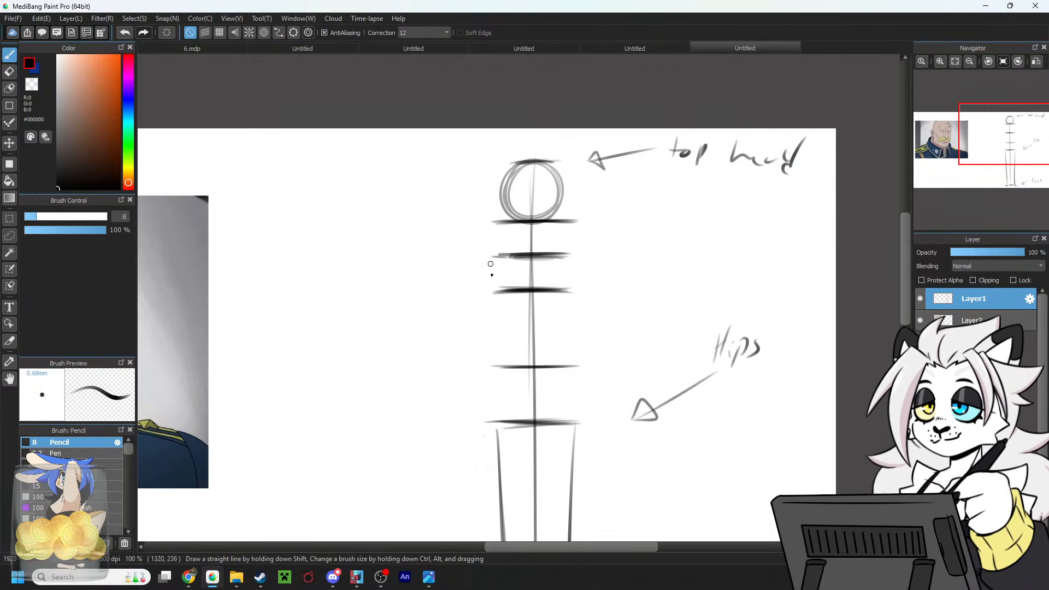
left_click_drag(516, 335, 553, 332)
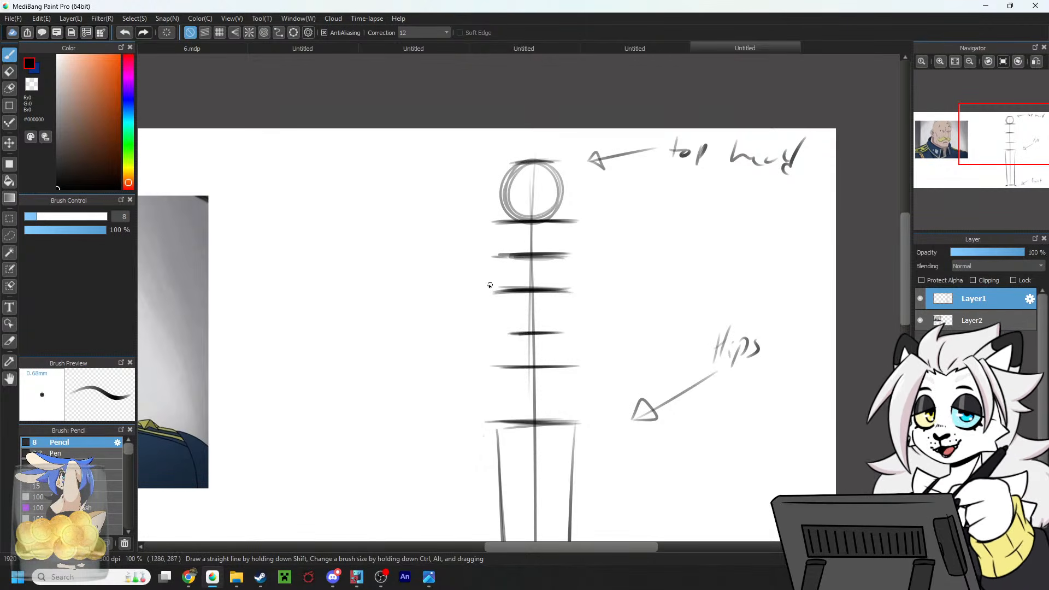
mouse_move(481, 266)
left_mouse_down()
mouse_move(491, 335)
mouse_move(580, 331)
mouse_move(582, 270)
mouse_move(572, 340)
left_mouse_up()
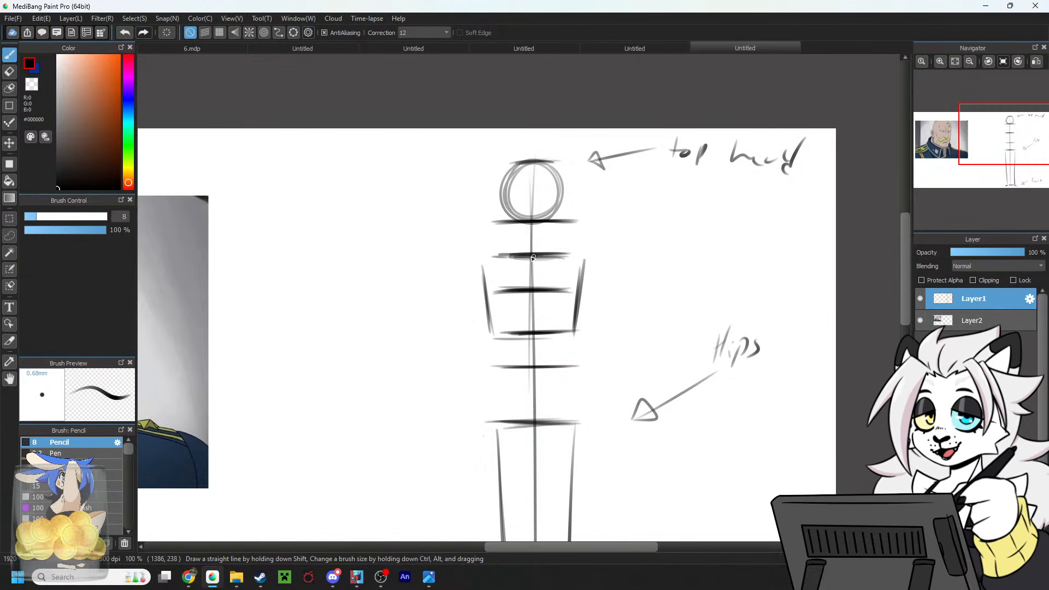
left_click_drag(534, 256, 576, 255)
Sketch a short pelvis block directly above the hip mark, reinforcing its upper, lower and side edges.
left_click_drag(514, 391, 571, 389)
left_click_drag(489, 390, 491, 426)
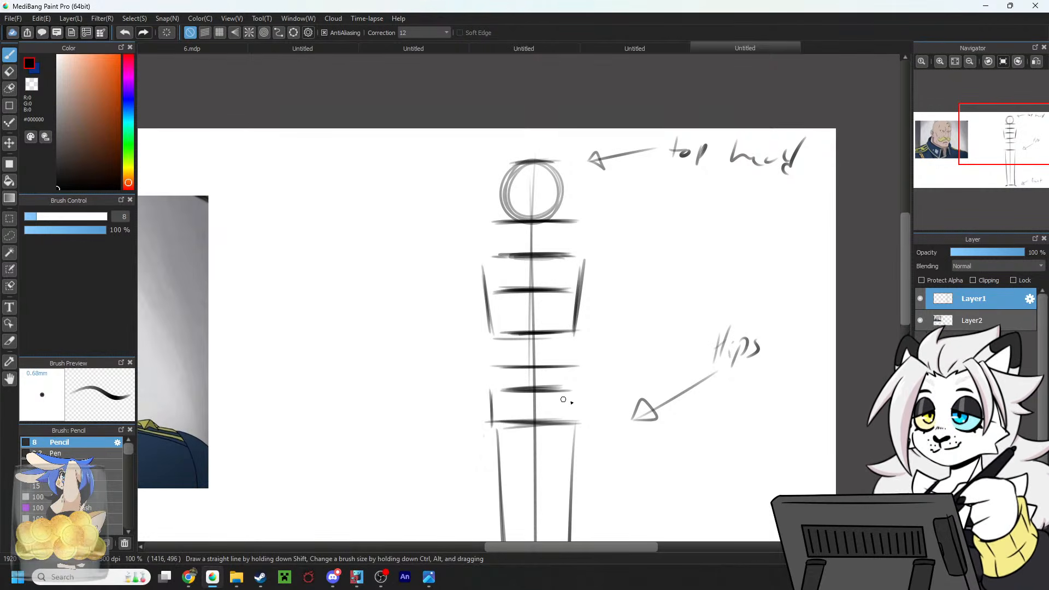
left_click_drag(584, 401, 579, 429)
left_click_drag(552, 389, 583, 390)
left_click_drag(584, 391, 578, 418)
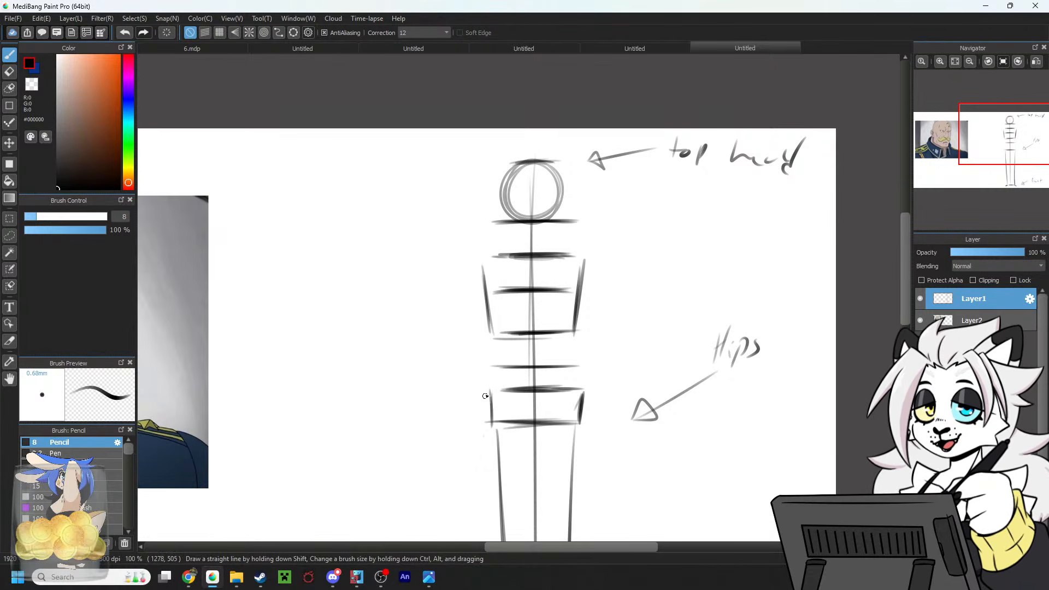
left_click_drag(485, 394, 486, 430)
mouse_move(487, 424)
left_mouse_down()
mouse_move(577, 422)
mouse_move(557, 415)
left_mouse_up()
left_click_drag(495, 390, 554, 389)
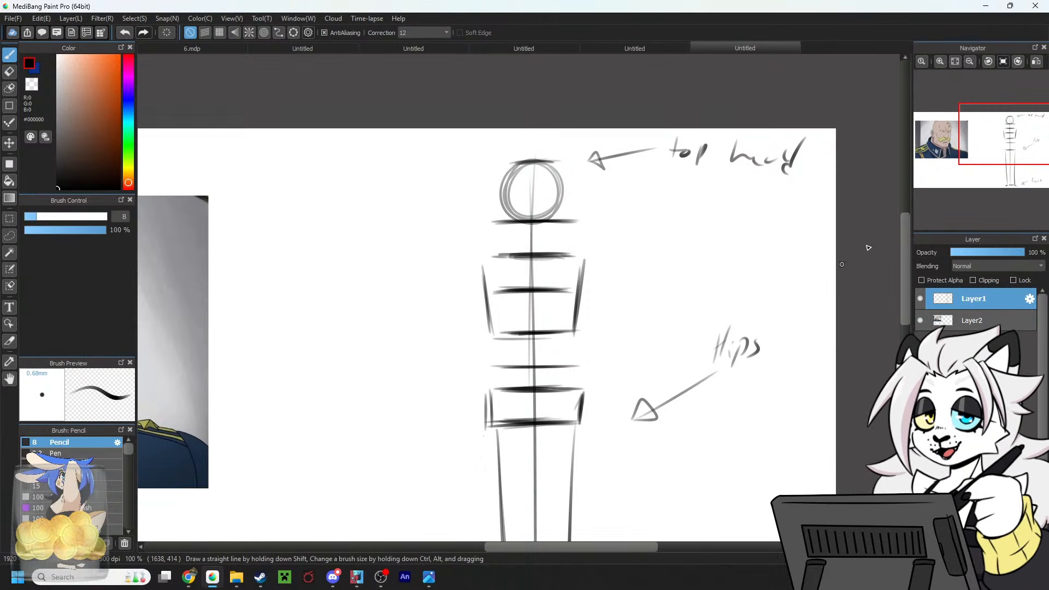
mouse_move(1010, 153)
left_mouse_down()
mouse_move(1010, 161)
mouse_move(1006, 139)
left_mouse_up()
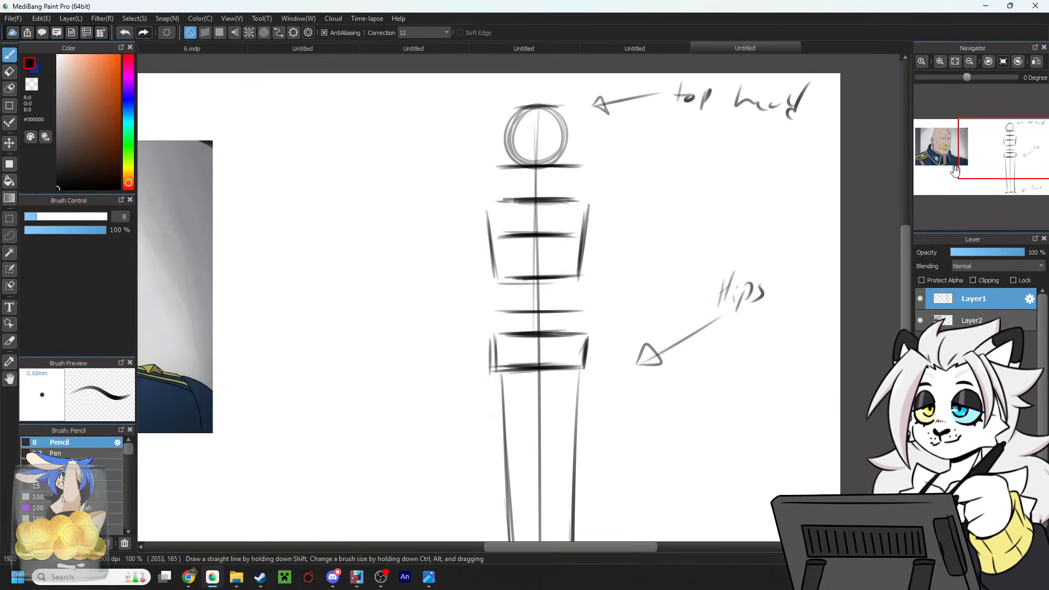
left_click_drag(580, 373, 585, 339)
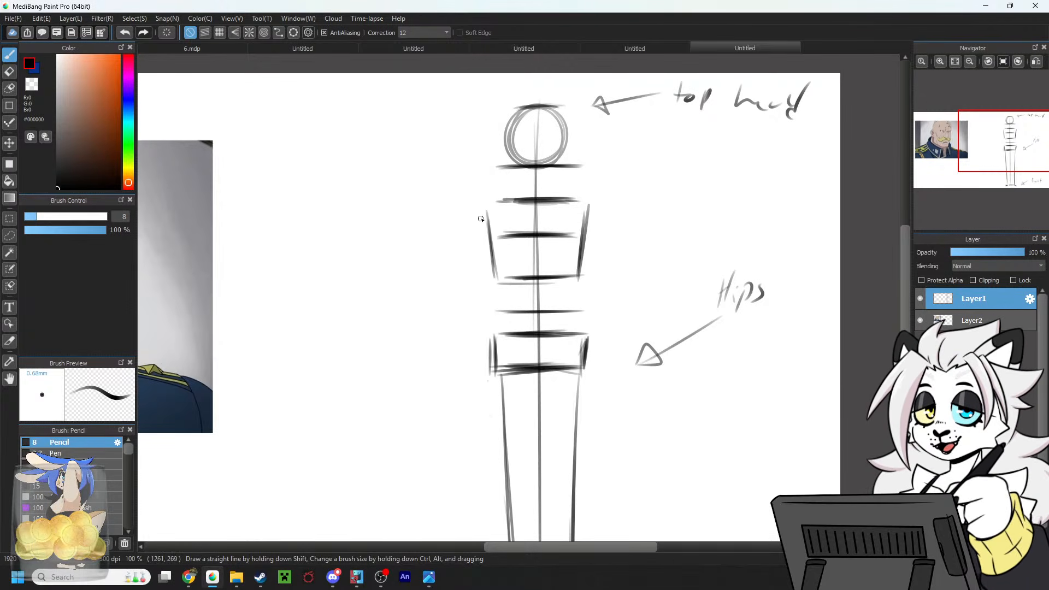
Place shoulder dots at the ribcage's upper corners and draw straight arm lines down both sides to hip level.
left_click(486, 202)
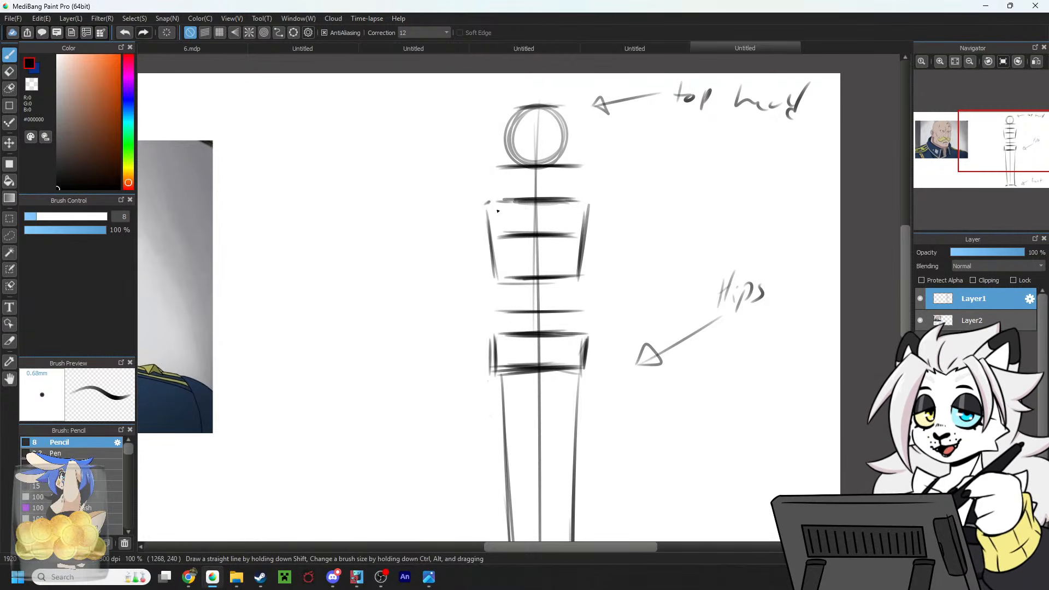
left_click(589, 203)
left_click_drag(479, 205, 477, 367)
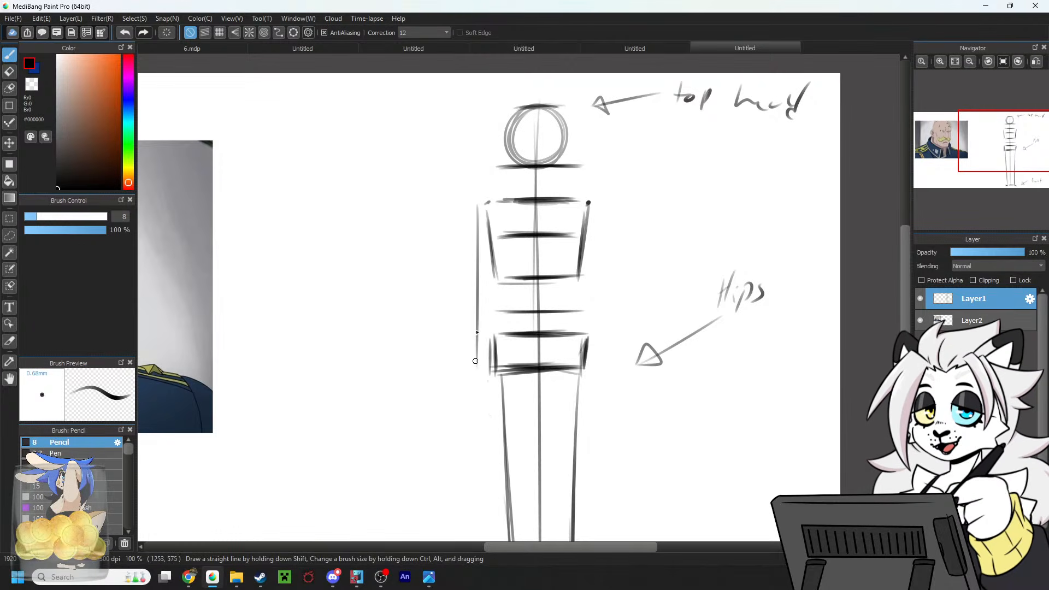
left_click_drag(596, 210, 596, 374)
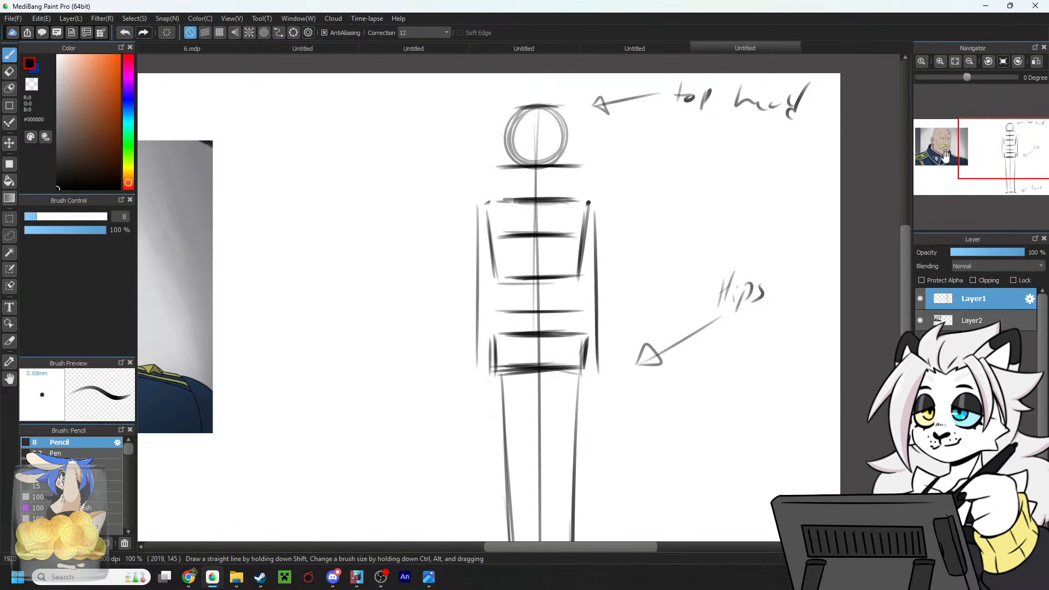
Add a slightly slanted stroke along the lower edge of the pelvis block, across the tops of the legs.
mouse_move(1007, 156)
left_mouse_down()
mouse_move(1002, 180)
mouse_move(1004, 142)
left_mouse_up()
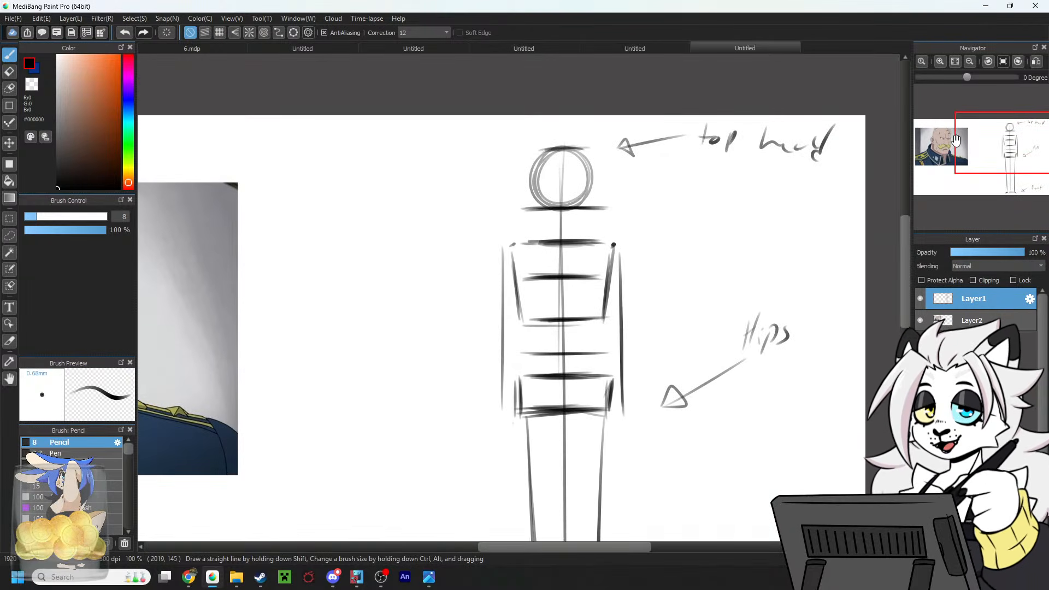
mouse_move(993, 153)
left_mouse_down()
mouse_move(962, 138)
mouse_move(999, 137)
mouse_move(1001, 170)
mouse_move(1007, 138)
mouse_move(1001, 165)
mouse_move(1003, 153)
left_mouse_up()
mouse_move(515, 295)
left_mouse_down()
mouse_move(517, 331)
mouse_move(601, 335)
left_mouse_up()
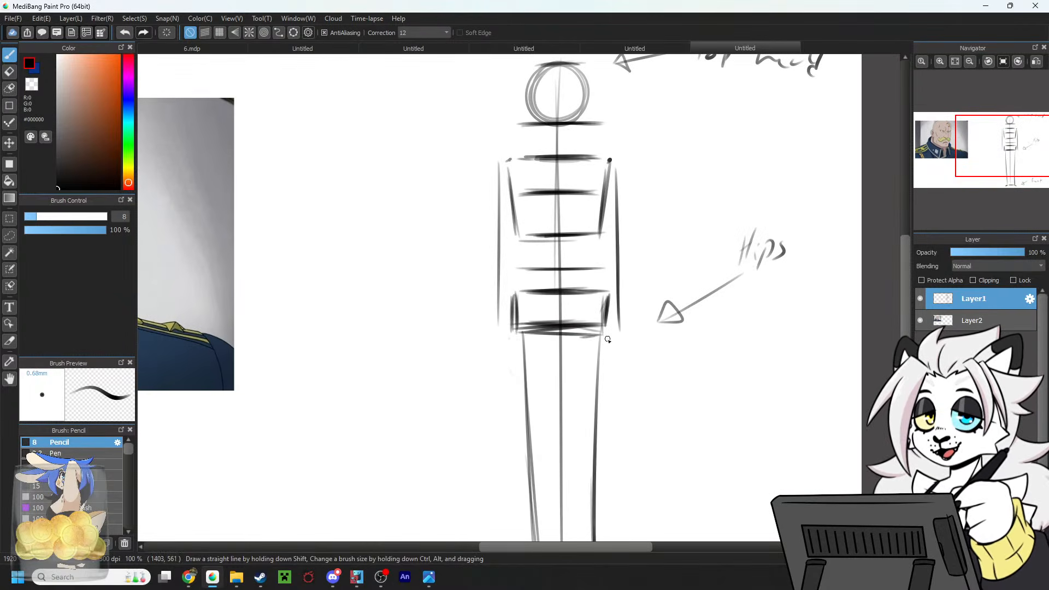
mouse_move(1006, 151)
left_mouse_down()
mouse_move(1009, 171)
mouse_move(1008, 140)
left_mouse_up()
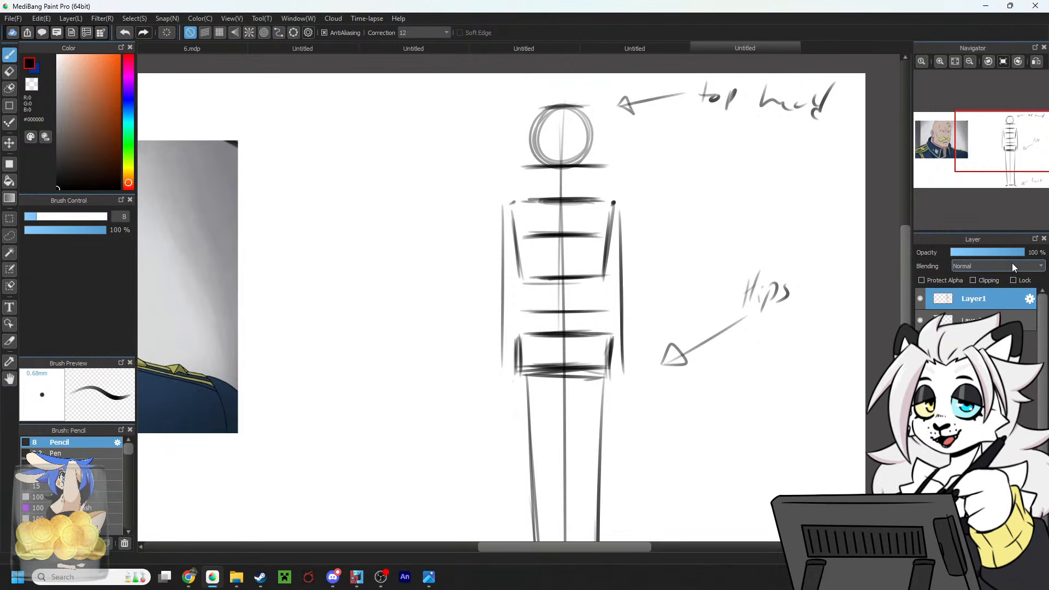
Lower the guide sketch layer's opacity to 39% and add a new layer above it.
left_click_drag(1014, 252, 979, 261)
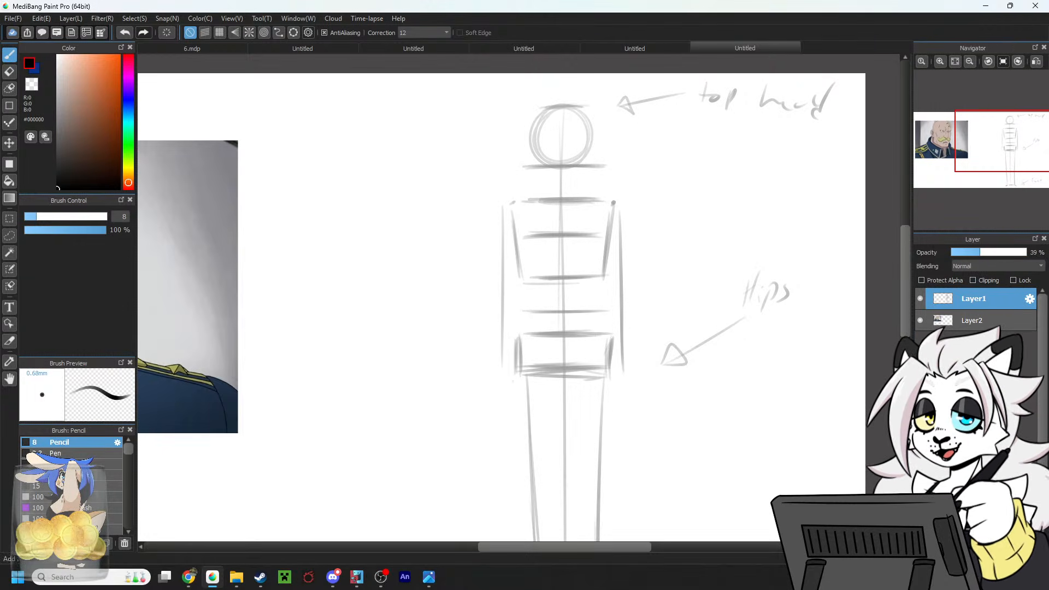
left_click(922, 543)
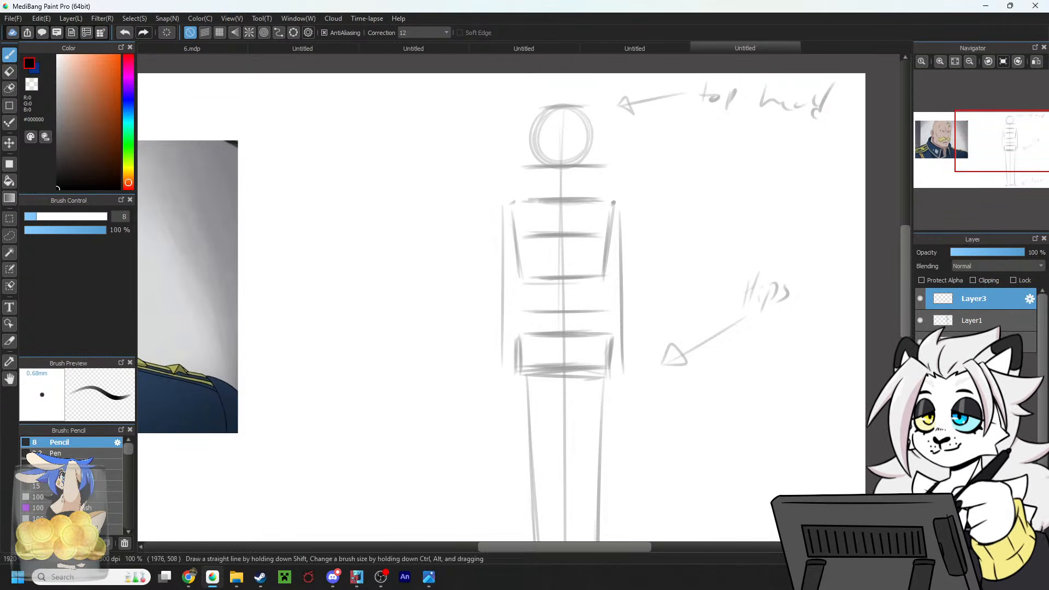
Switch to Chrome and bring the window with the mannequin reference image over the canvas.
left_click(188, 576)
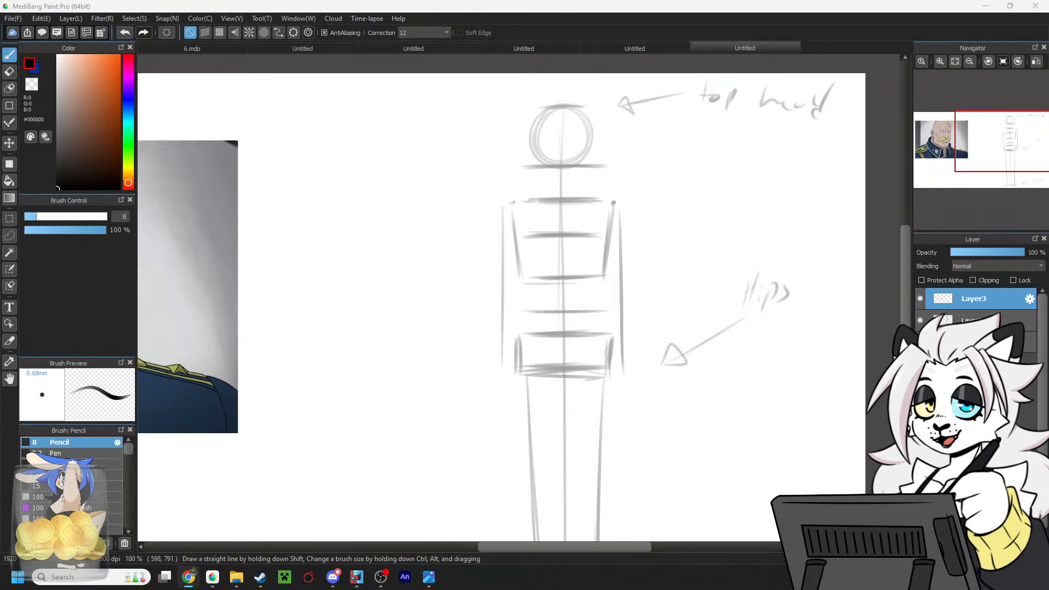
left_click_drag(1, 110, 552, 65)
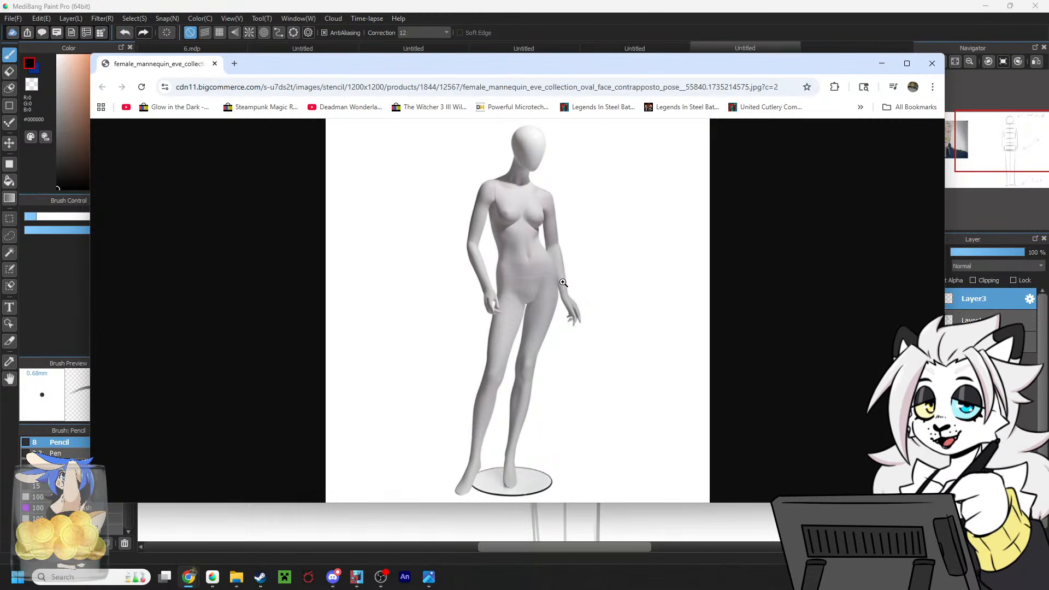
Copy the mannequin photo from the browser and paste it into the MediBang Paint Pro canvas.
left_click_drag(642, 64, 637, 11)
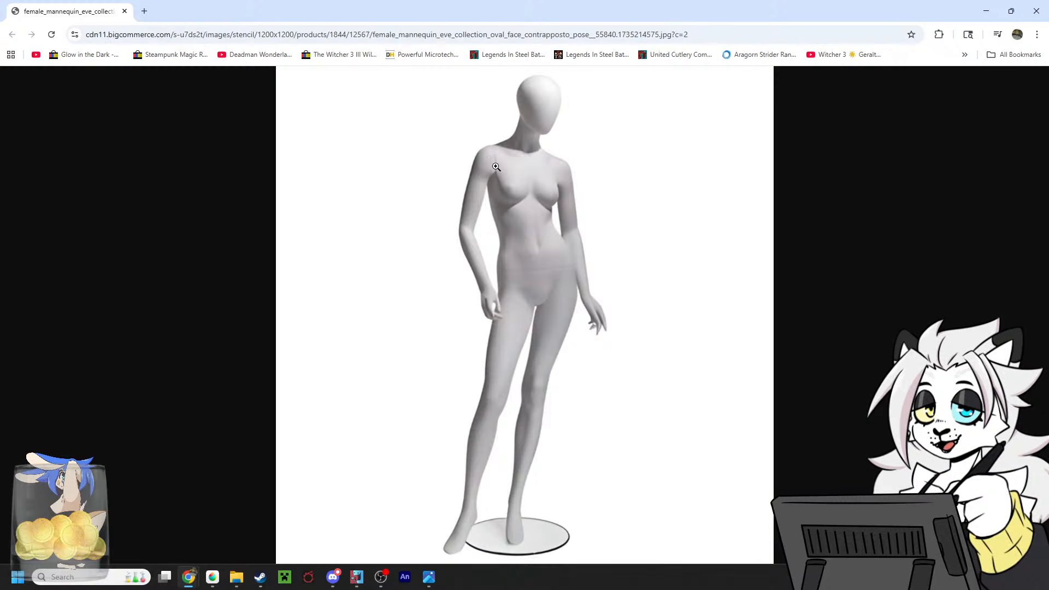
right_click(569, 304)
left_click(593, 346)
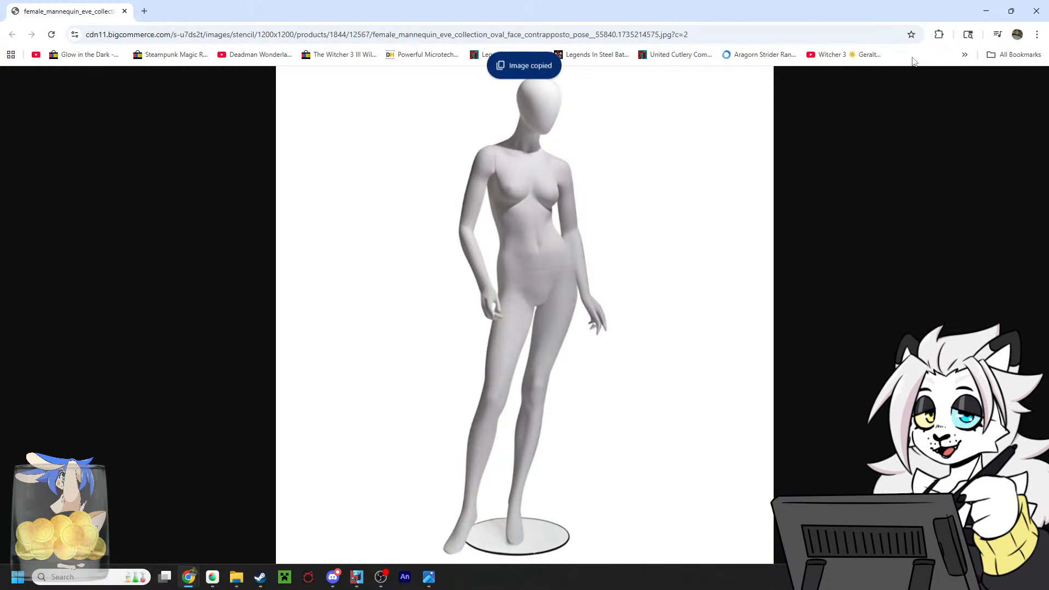
left_click(986, 11)
key("ctrl+v")
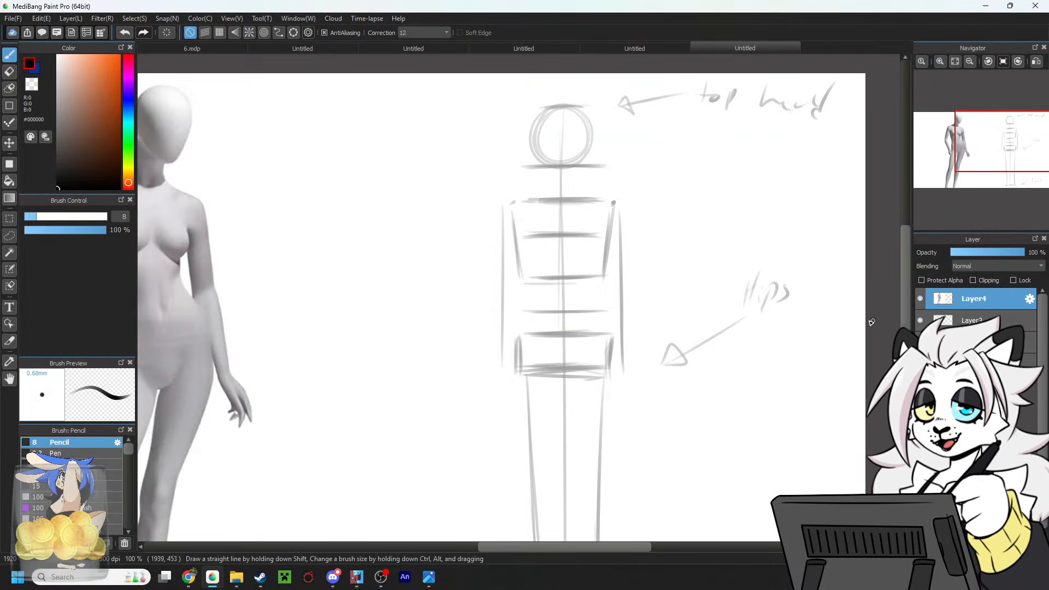
left_click_drag(1011, 145, 963, 144)
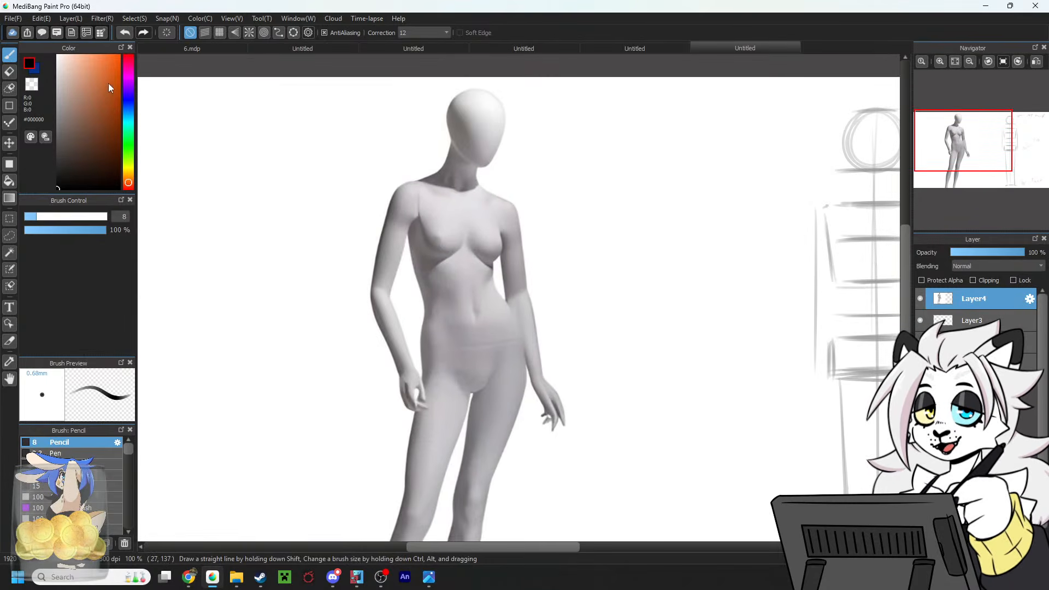
Choose the size 15 pen in red #FF0000 and try slanted shoulder and hip lines across the mannequin.
left_click(128, 55)
left_click(119, 55)
left_click(66, 485)
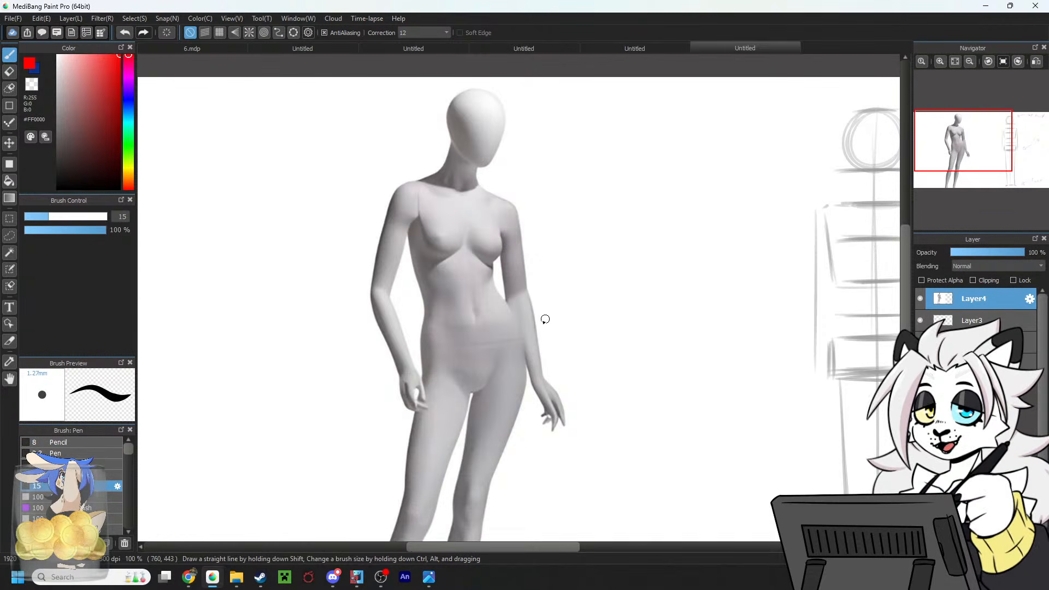
left_click_drag(404, 195, 522, 236)
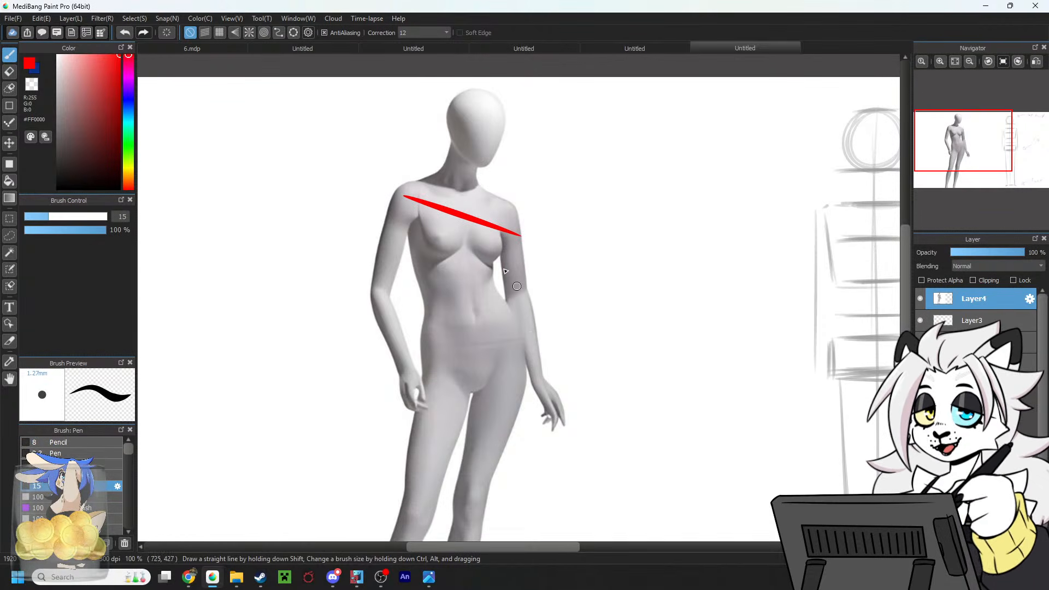
key("ctrl+z")
left_click_drag(407, 190, 527, 209)
key("ctrl+z")
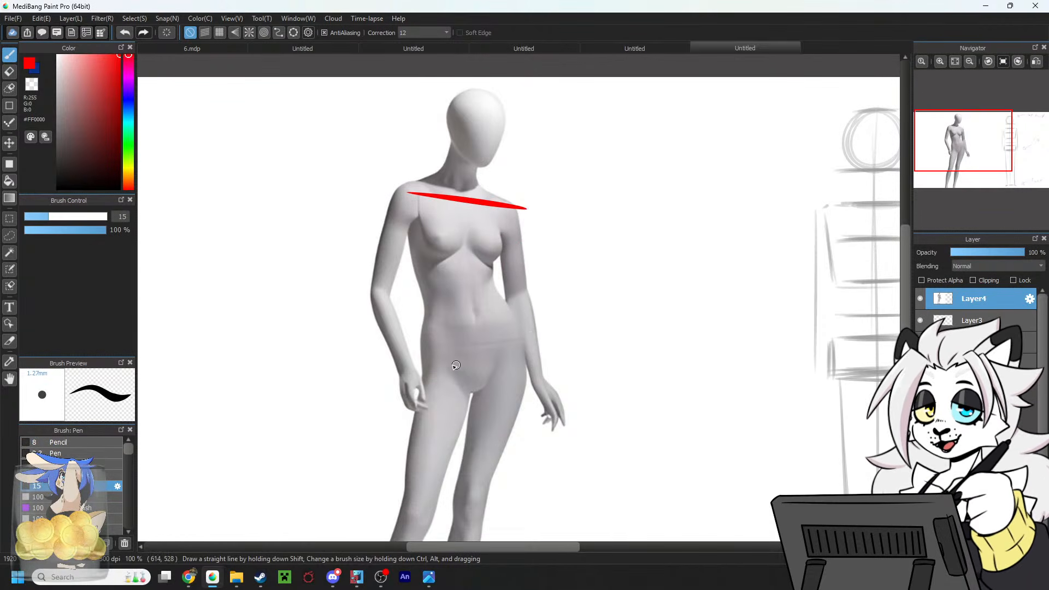
left_click_drag(419, 366, 522, 345)
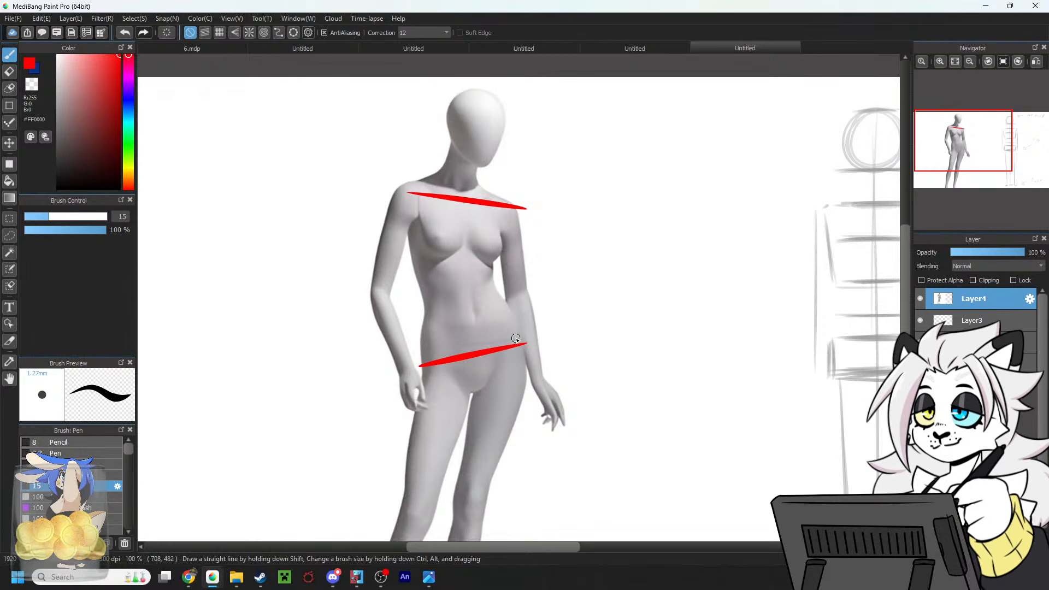
key("ctrl+z")
key("ctrl+z")
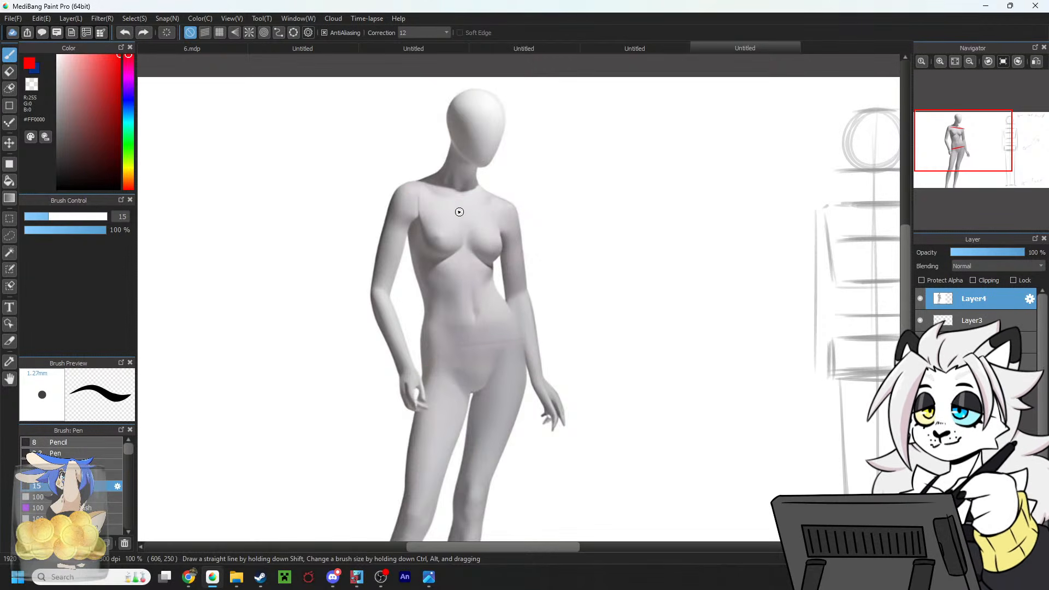
Try a steeper shoulder line and several opposing hip-line angles on the mannequin, and undo these strokes.
left_click_drag(404, 188, 512, 216)
left_click_drag(441, 356, 529, 330)
key("ctrl+z")
left_click_drag(428, 355, 539, 336)
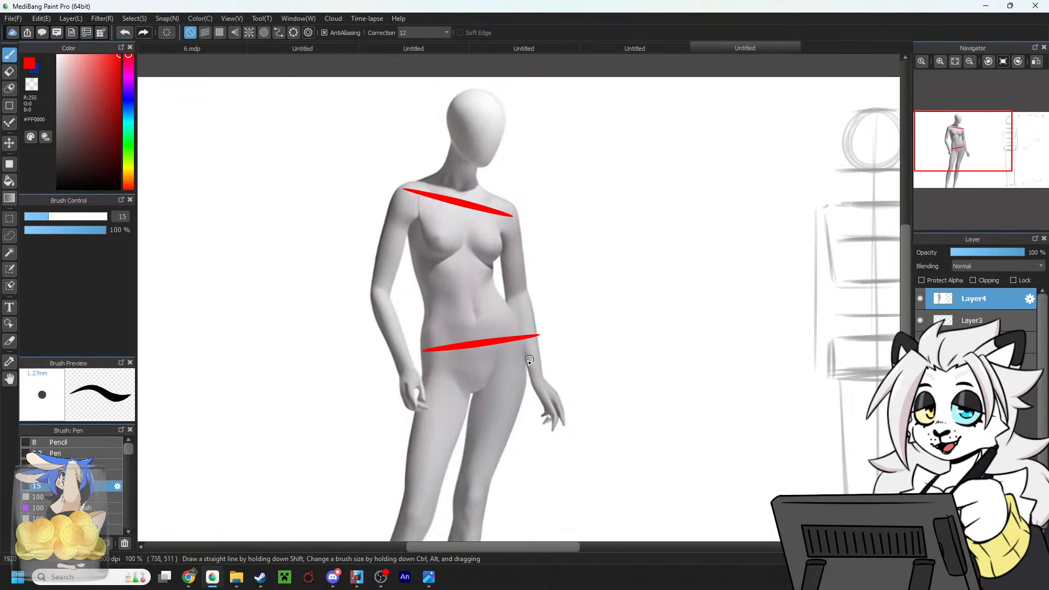
key("ctrl+z")
left_click_drag(411, 366, 517, 311)
key("ctrl+z")
left_click_drag(420, 375, 520, 307)
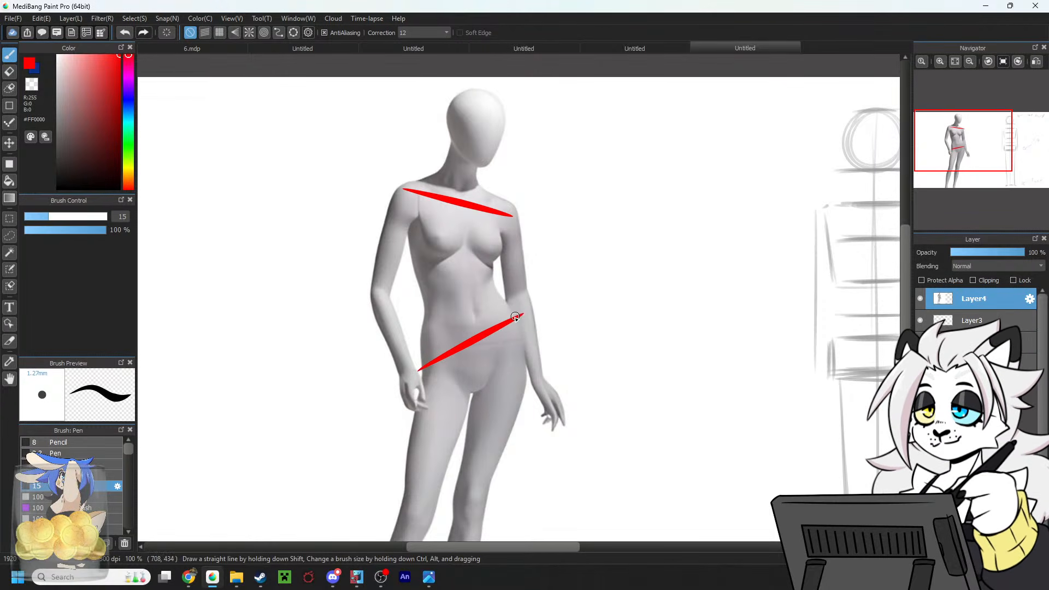
key("ctrl+z")
key("ctrl+z")
Sketch tilted shoulder and hip lines beside the mannequin, with long side strokes where they spread and short ones where they converge.
left_click_drag(605, 160, 734, 236)
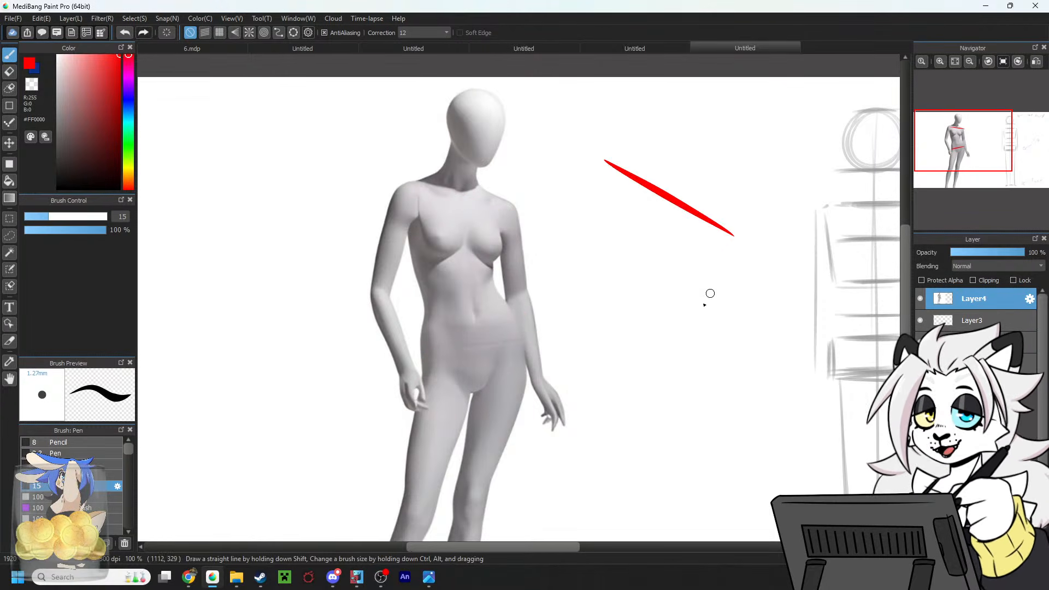
left_click_drag(602, 410, 710, 352)
left_click_drag(648, 195, 644, 385)
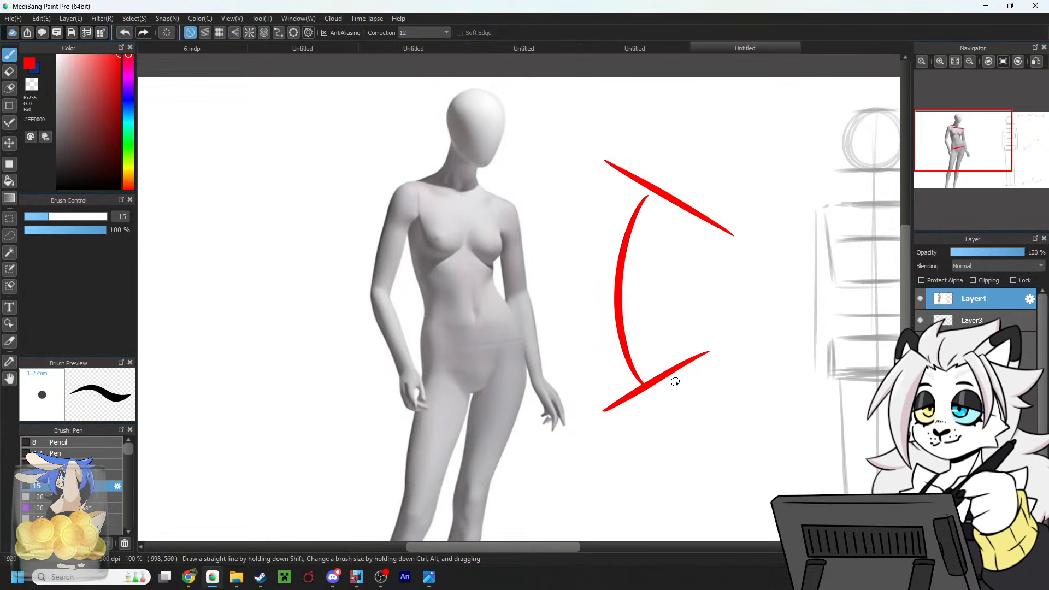
key("ctrl+z")
left_click_drag(591, 171, 615, 266)
left_click_drag(717, 248, 702, 296)
left_click_drag(705, 316, 721, 348)
left_click_drag(614, 285, 582, 405)
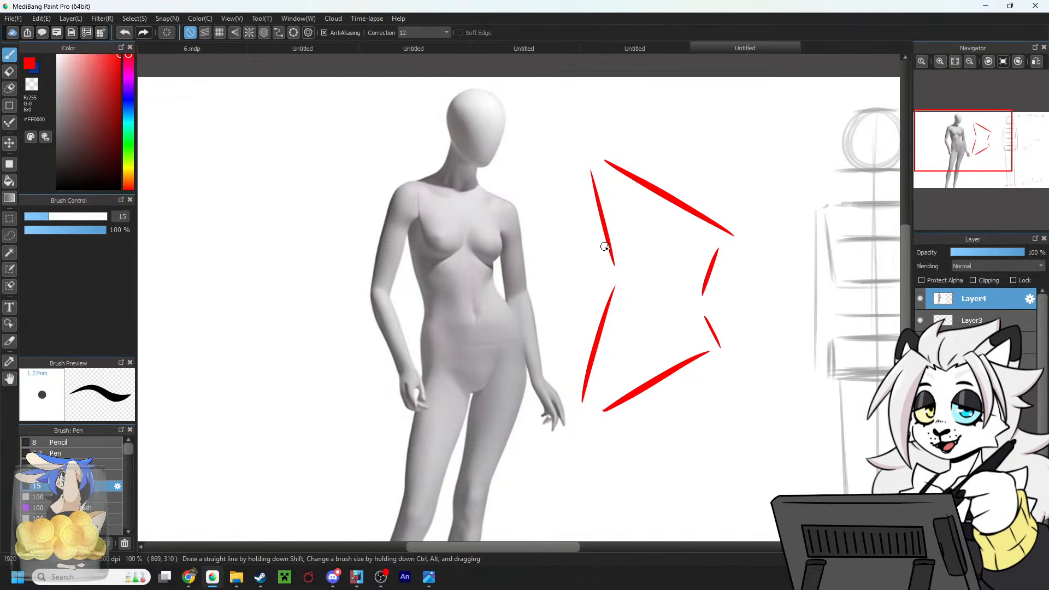
Undo the red tilt diagram beside the mannequin and remove the pasted mannequin layer above Layer3.
key("ctrl+z")
key("ctrl+z")
key("ctrl+z")
key("ctrl+z")
key("ctrl+z")
left_click_drag(961, 146, 967, 146)
key("ctrl+z")
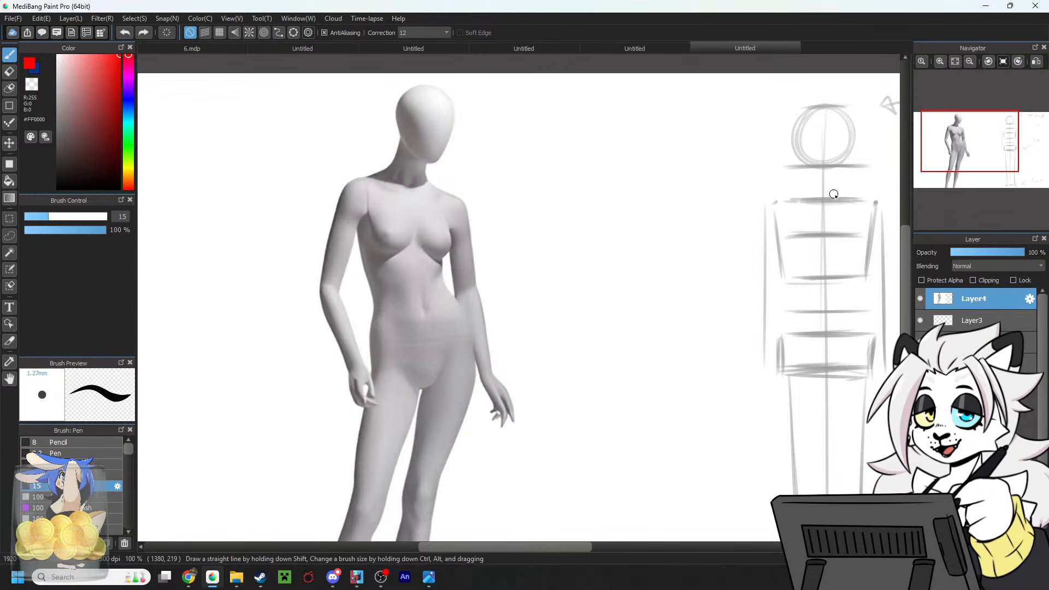
left_click_drag(938, 143, 959, 165)
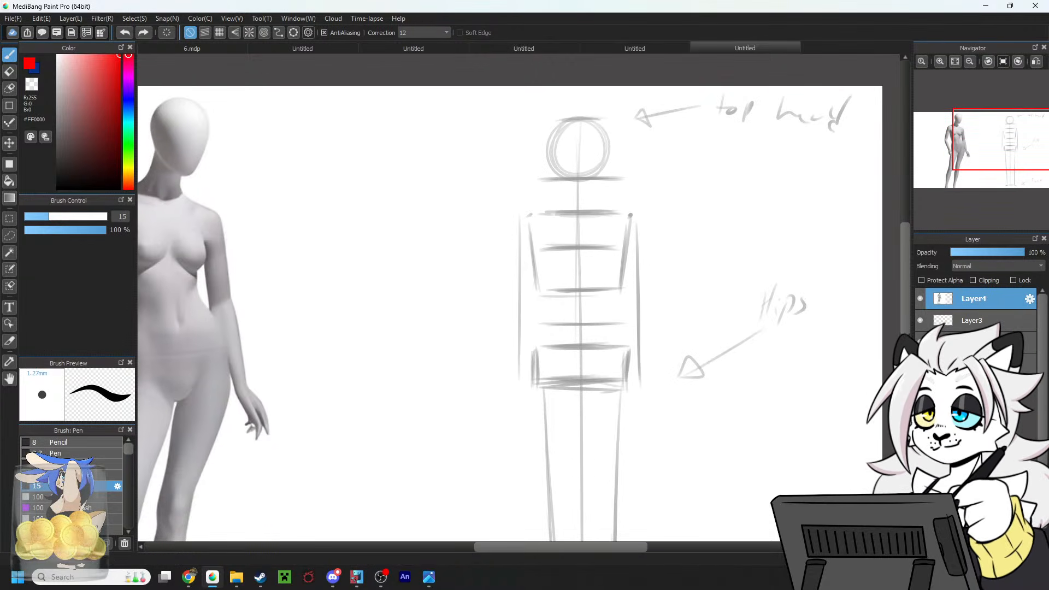
left_click_drag(975, 320, 982, 310)
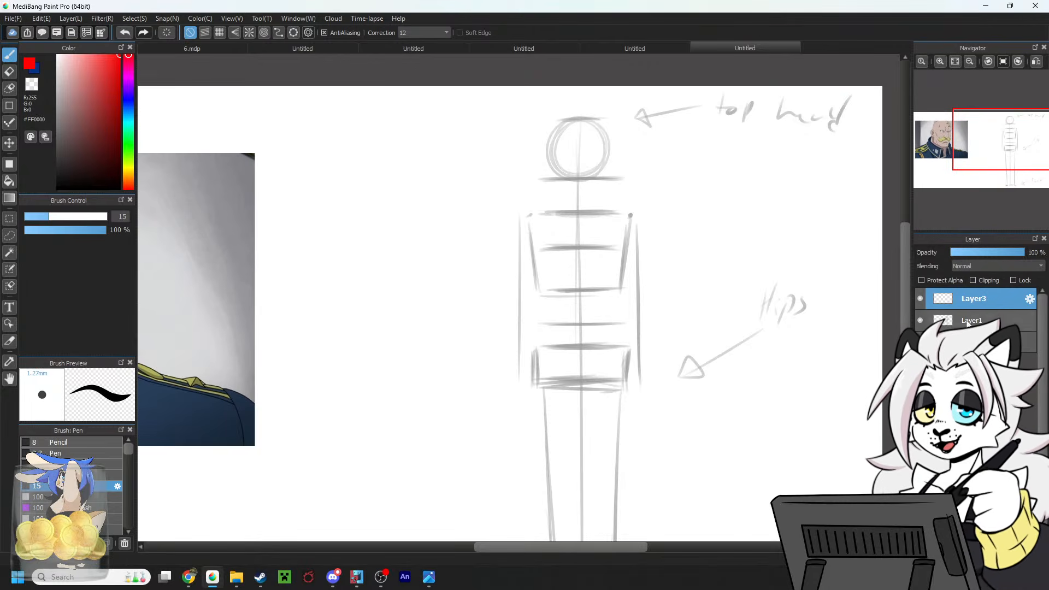
Choose the size 8 pencil in black and trace the head circle over the faded guide on Layer3.
mouse_move(496, 155)
left_mouse_down()
mouse_move(625, 180)
mouse_move(434, 232)
left_mouse_up()
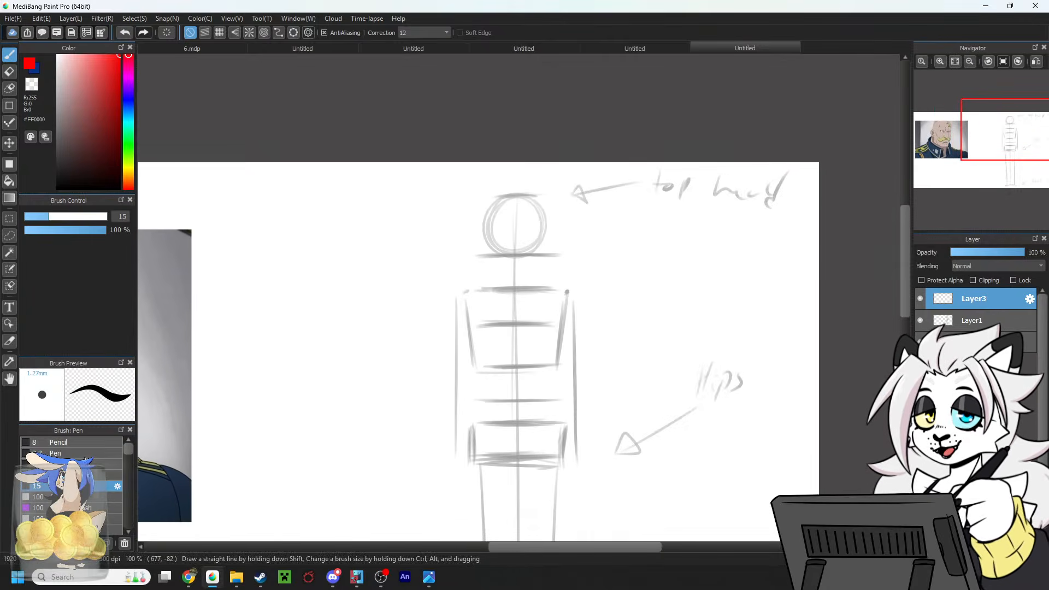
left_click(74, 445)
left_click_drag(89, 158, 59, 191)
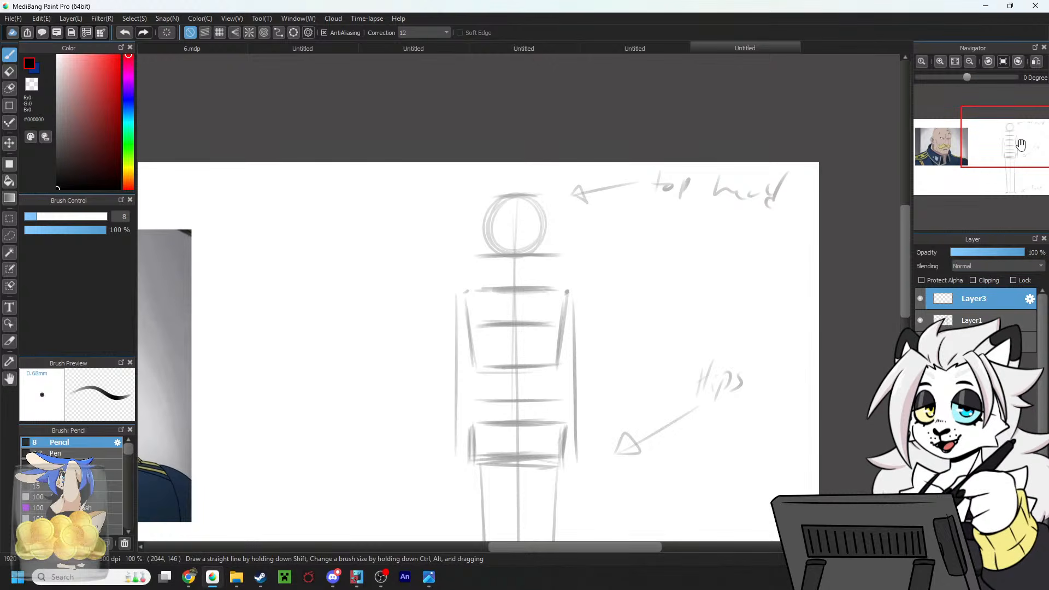
left_click_drag(1020, 145, 1024, 148)
mouse_move(466, 114)
left_mouse_down()
mouse_move(461, 179)
mouse_move(486, 109)
mouse_move(480, 171)
left_mouse_up()
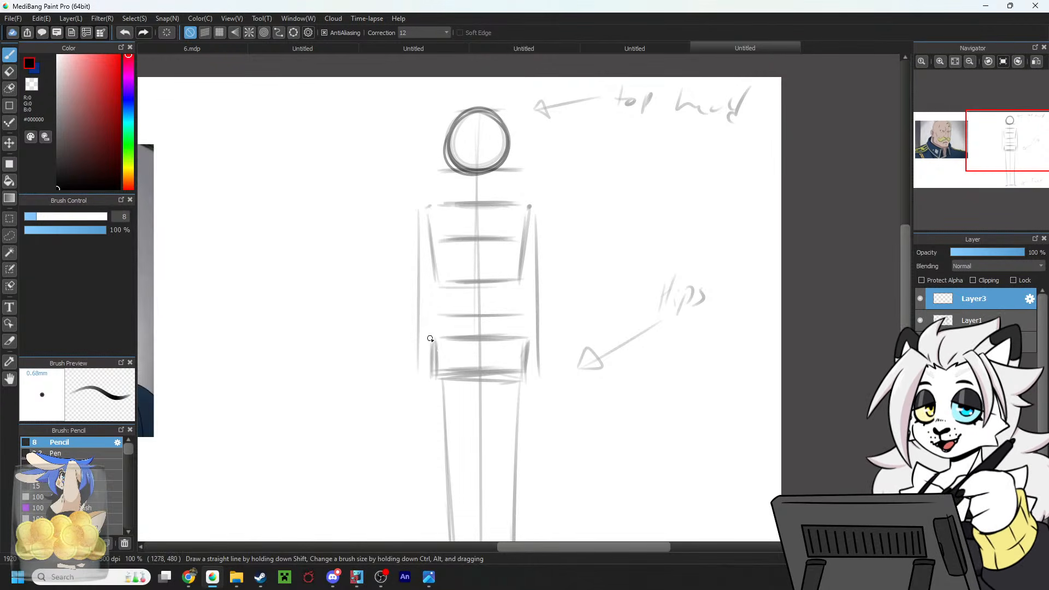
Draw a hip line sloping down to the right and a shoulder line sloping up to the right over the guide.
mouse_move(431, 339)
left_mouse_down()
mouse_move(532, 346)
mouse_move(439, 342)
mouse_move(529, 353)
mouse_move(439, 339)
mouse_move(522, 351)
left_mouse_up()
left_click_drag(437, 342, 519, 356)
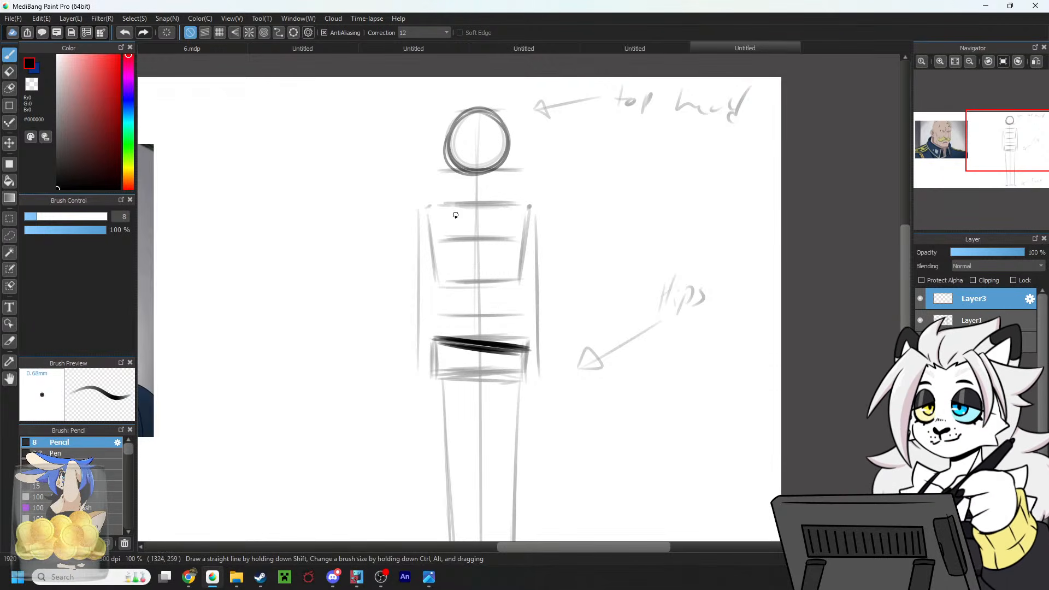
mouse_move(431, 216)
left_mouse_down()
mouse_move(515, 207)
mouse_move(436, 222)
mouse_move(506, 202)
left_mouse_up()
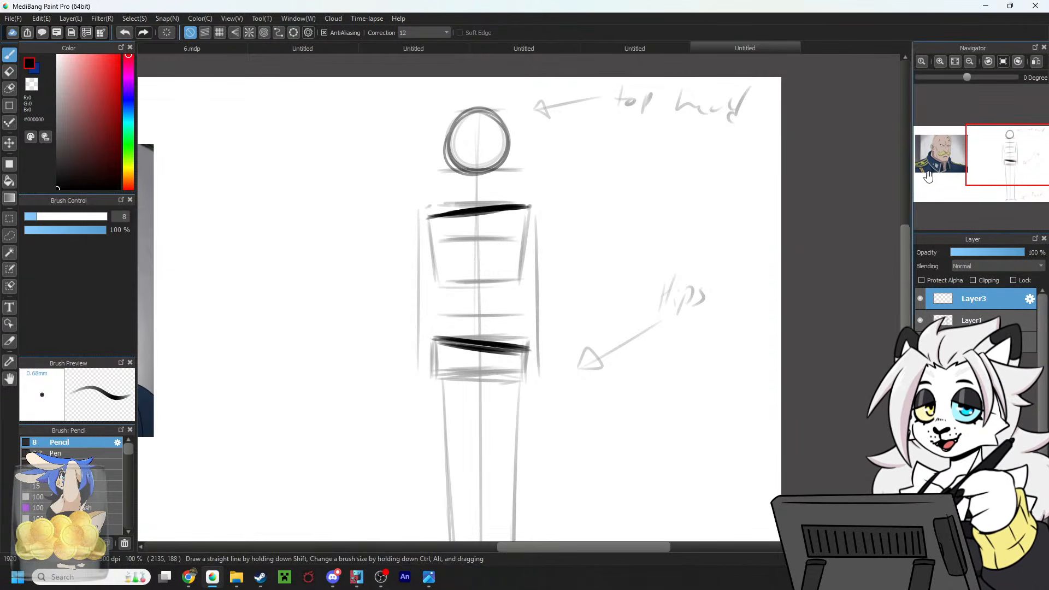
Draw the left leg as a nearly straight line from the hip line's left end to the guide's left foot.
left_click_drag(1013, 152, 997, 172)
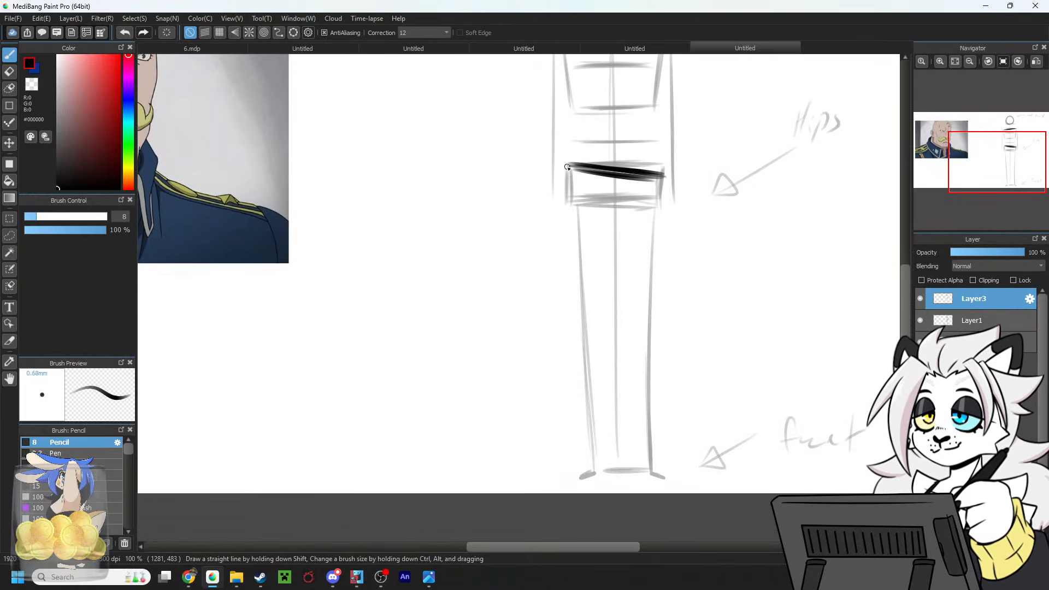
left_click_drag(568, 168, 574, 229)
left_click_drag(578, 272, 583, 347)
key("ctrl+z")
left_click_drag(569, 168, 591, 472)
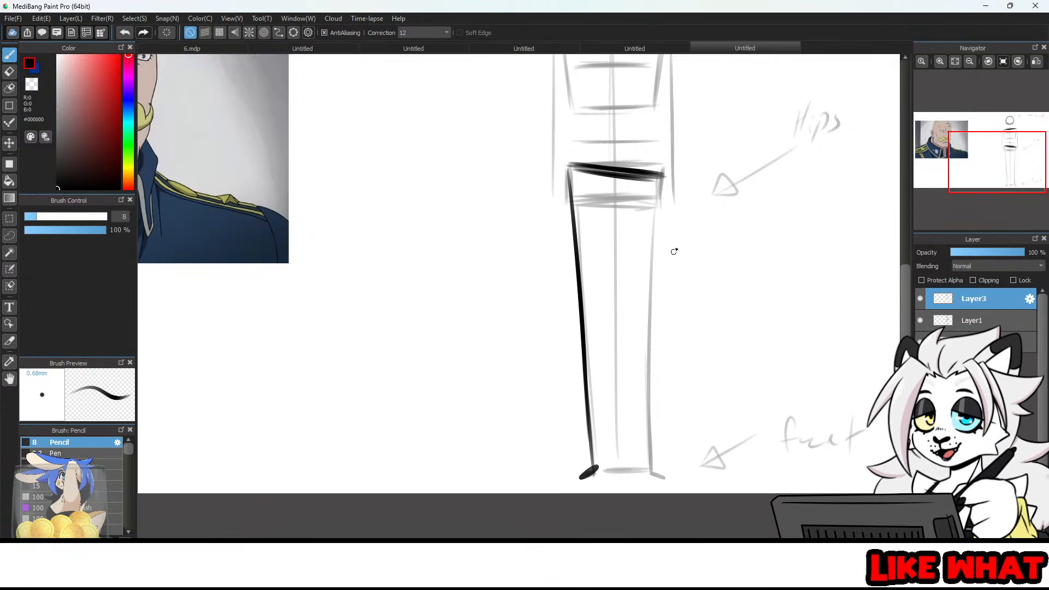
Draw the right leg angled outward from the hip line's right end to foot level, ending in a short foot stroke.
left_click_drag(662, 191, 708, 443)
key("ctrl+z")
left_click_drag(671, 200, 720, 456)
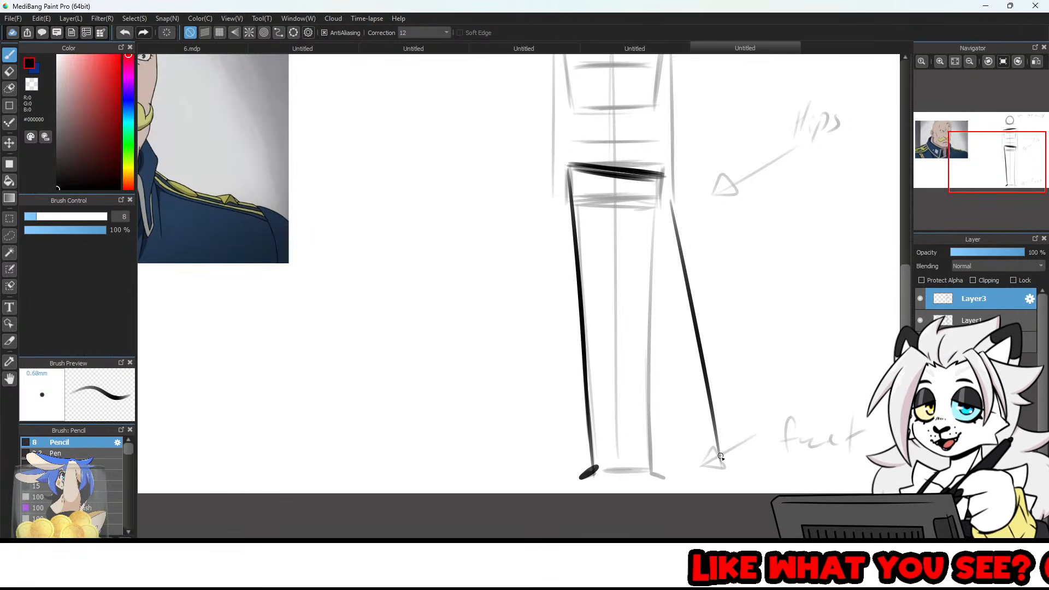
key("ctrl+z")
left_click_drag(657, 192, 702, 474)
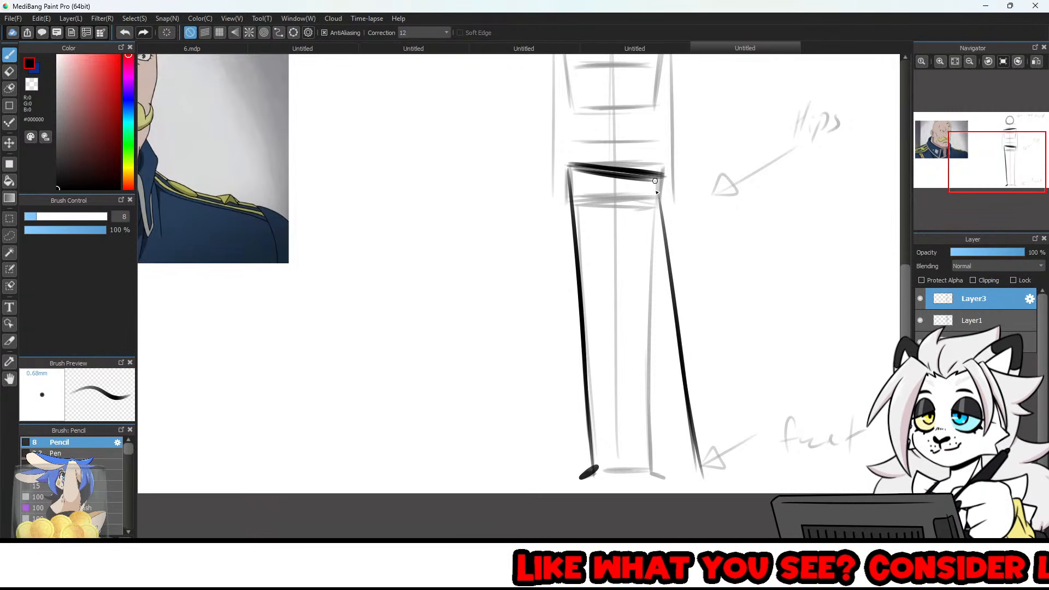
left_click_drag(657, 189, 689, 428)
key("ctrl+z")
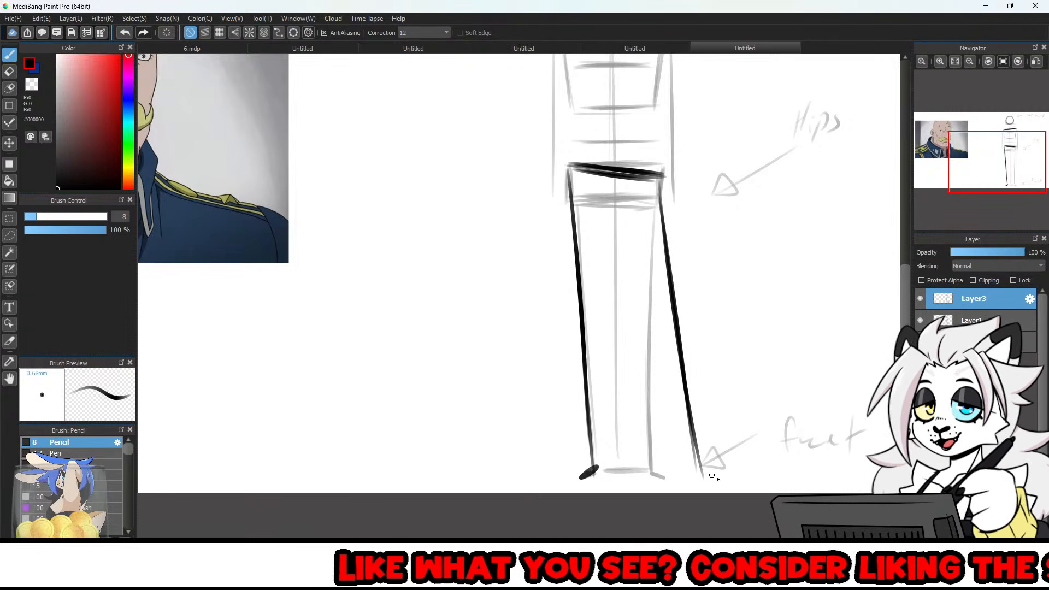
left_click_drag(706, 474, 720, 480)
Try a curved arrow sweeping outward beside the angled right leg, and undo it.
left_click_drag(996, 166, 1001, 161)
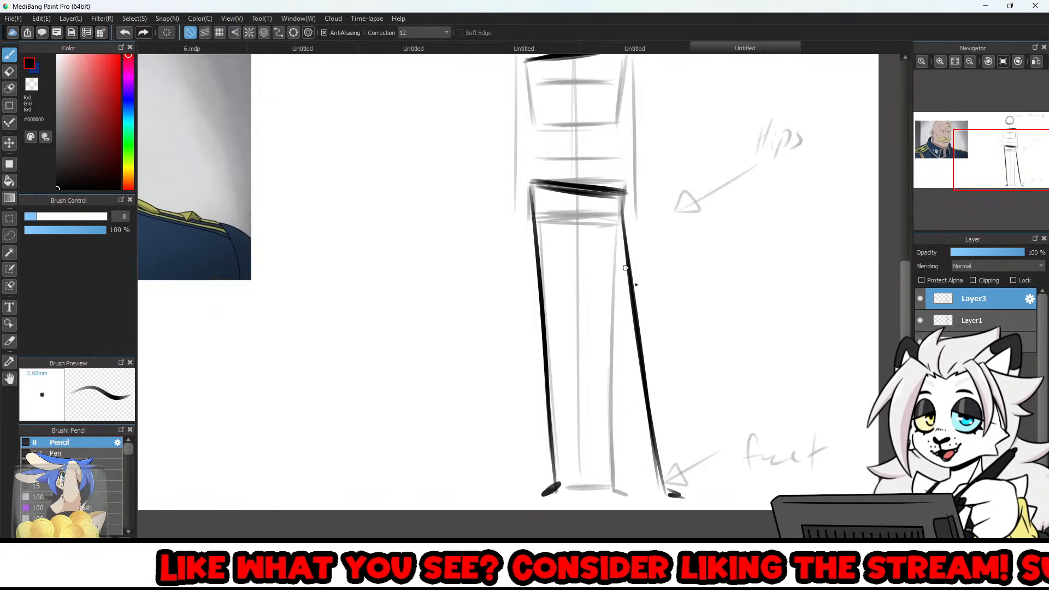
mouse_move(669, 279)
left_mouse_down()
mouse_move(772, 450)
mouse_move(803, 438)
left_mouse_up()
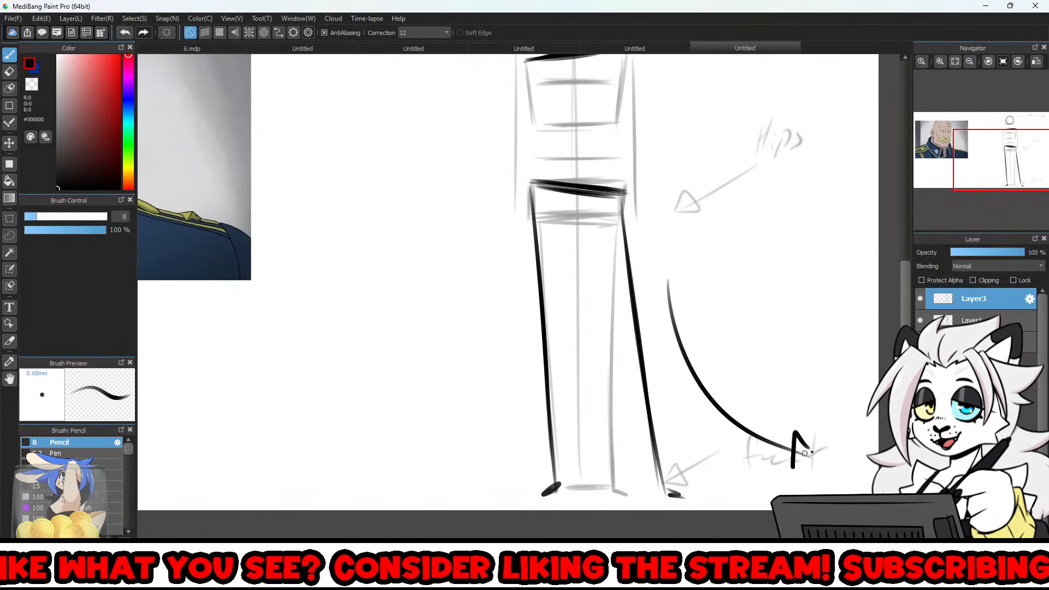
key("ctrl+z")
Try a bent left arm running from the shoulder out to an elbow and back to the waist, and undo it.
left_click_drag(1011, 178, 1016, 154)
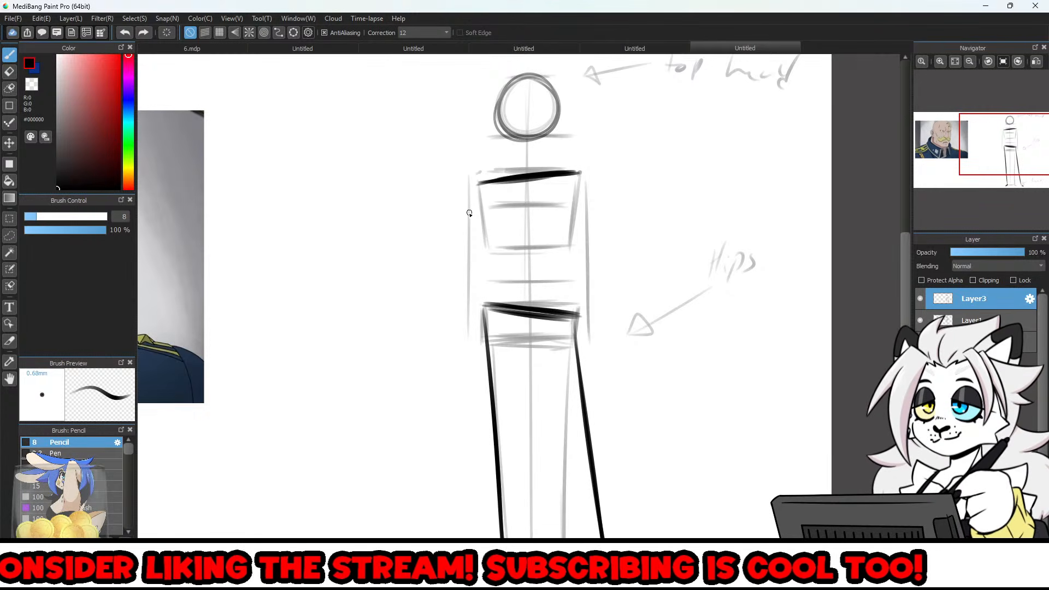
mouse_move(479, 185)
left_mouse_down()
mouse_move(435, 250)
mouse_move(482, 290)
left_mouse_up()
left_click_drag(438, 258, 484, 291)
key("ctrl+z")
key("ctrl+z")
key("ctrl+z")
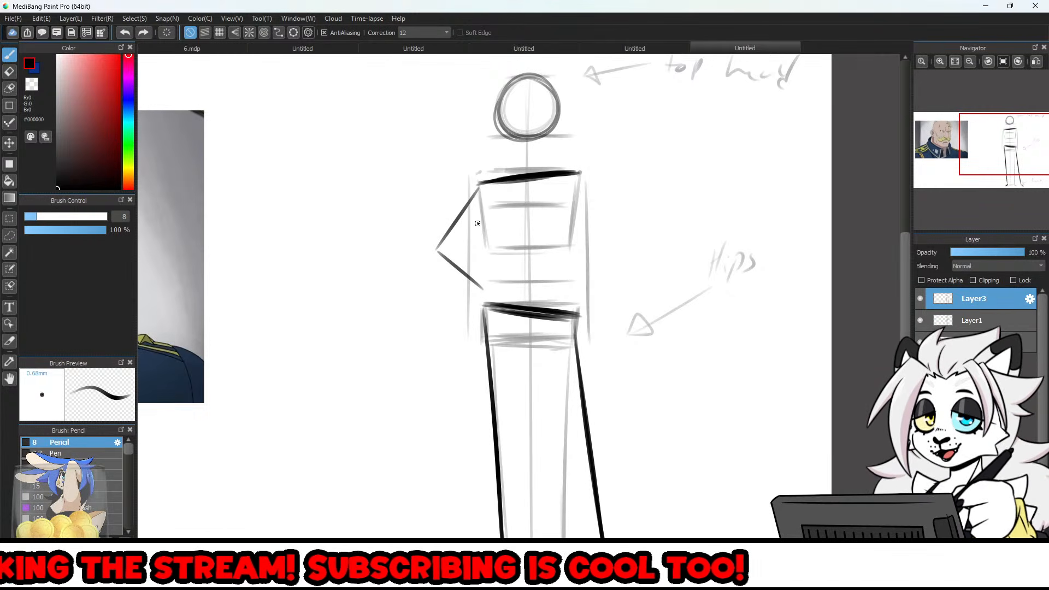
Draw a bent left arm and a straight right arm reaching past the hip, plus a vertical spine line between shoulder and hip lines.
mouse_move(478, 185)
left_mouse_down()
mouse_move(429, 249)
mouse_move(468, 291)
left_mouse_up()
left_click_drag(586, 188, 593, 330)
mouse_move(596, 377)
left_mouse_down()
mouse_move(587, 226)
mouse_move(591, 361)
left_mouse_up()
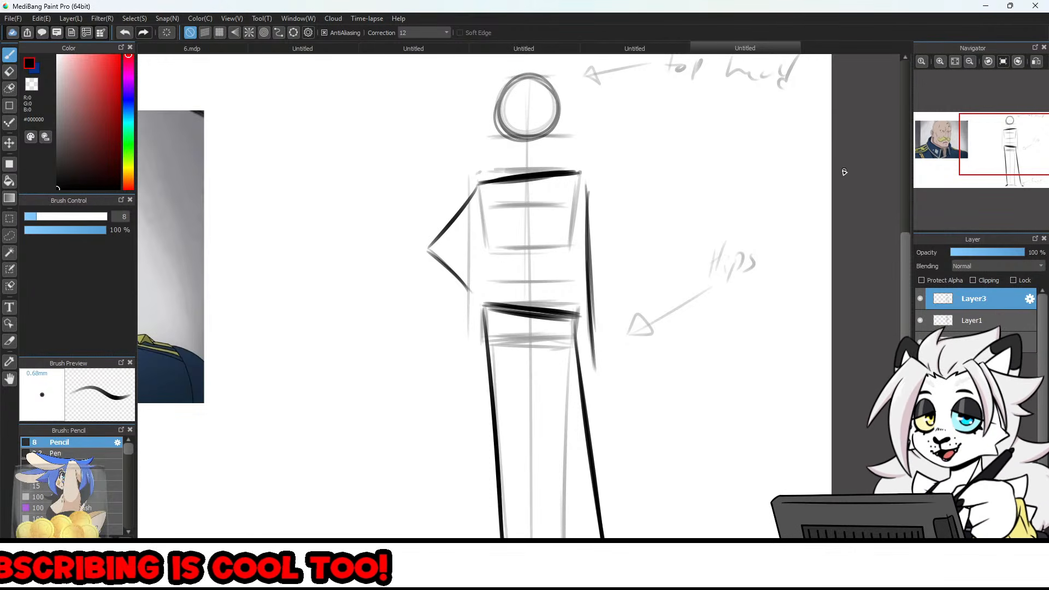
left_click_drag(528, 186, 529, 313)
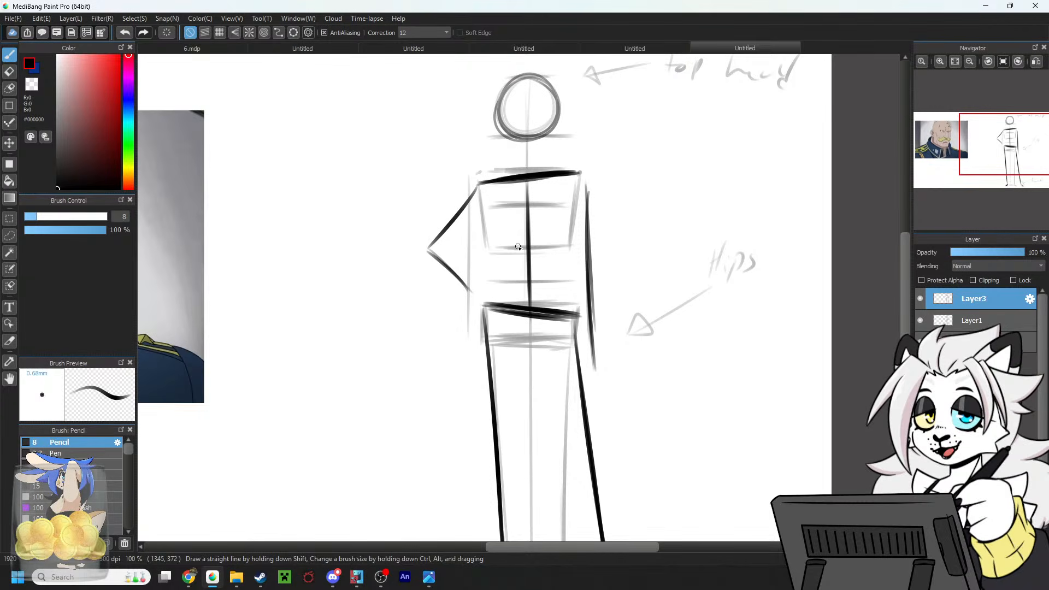
Try arrows pointing at the left ends of the hip and shoulder lines, and undo them.
mouse_move(389, 368)
left_mouse_down()
mouse_move(462, 333)
mouse_move(467, 343)
left_mouse_up()
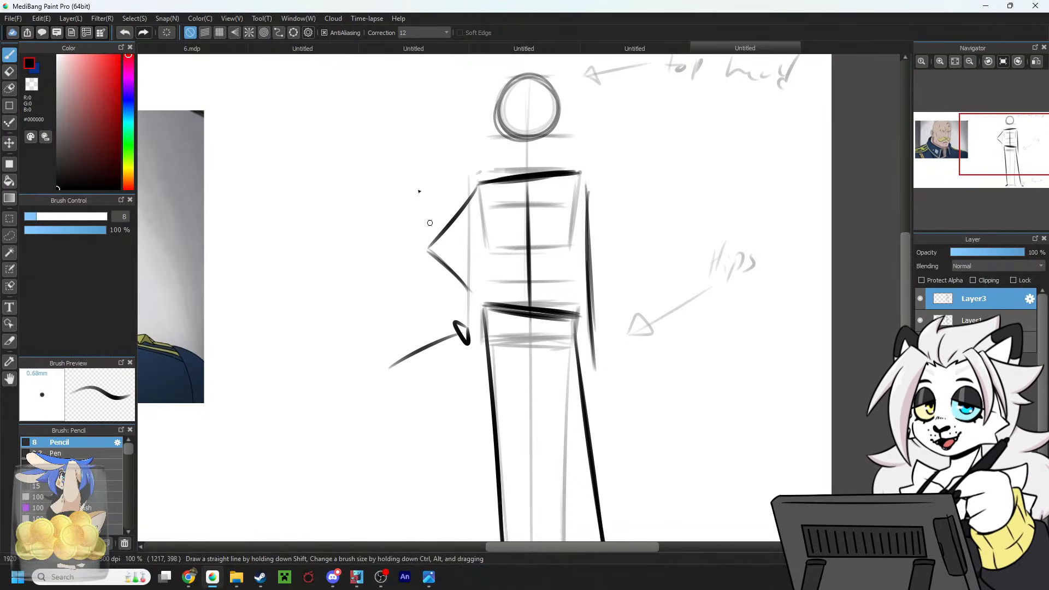
mouse_move(379, 130)
left_mouse_down()
mouse_move(448, 143)
mouse_move(458, 163)
left_mouse_up()
key("ctrl+z")
key("ctrl+z")
key("ctrl+z")
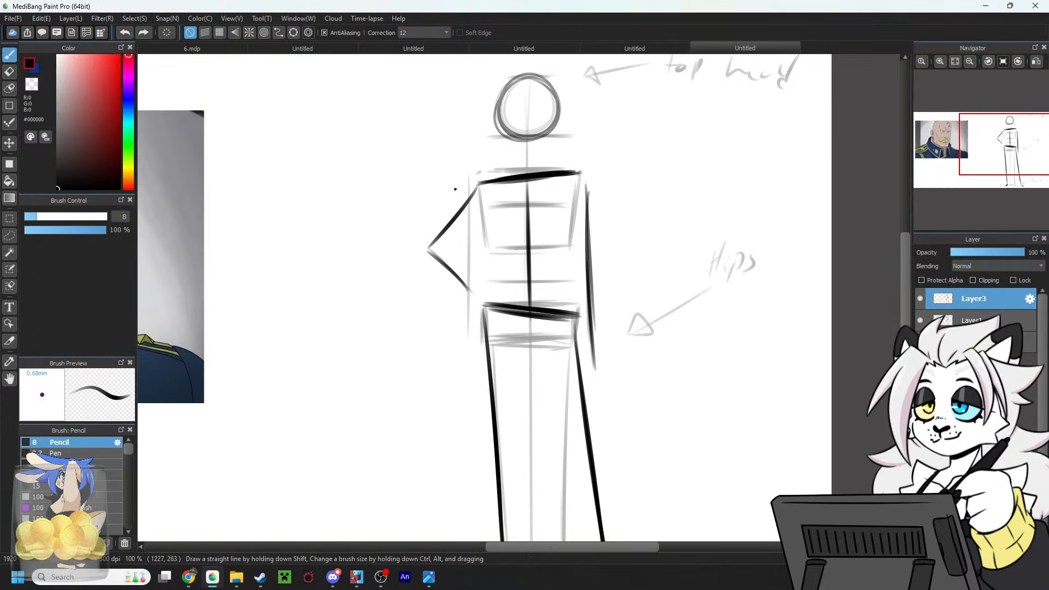
Hide the old proportion guide on Layer1.
left_click_drag(996, 140, 989, 145)
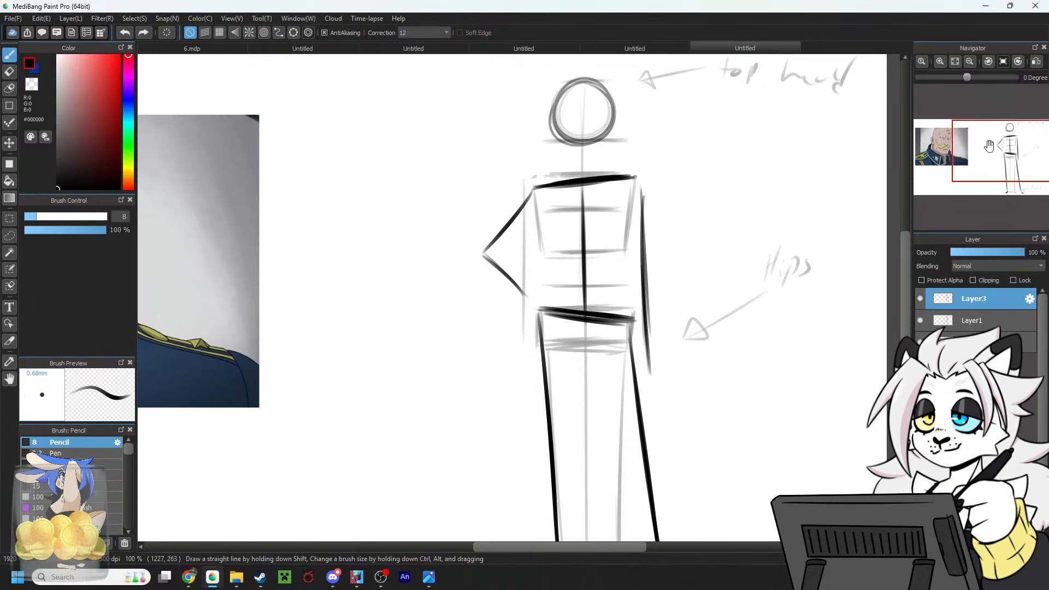
left_click_drag(1006, 171, 982, 157)
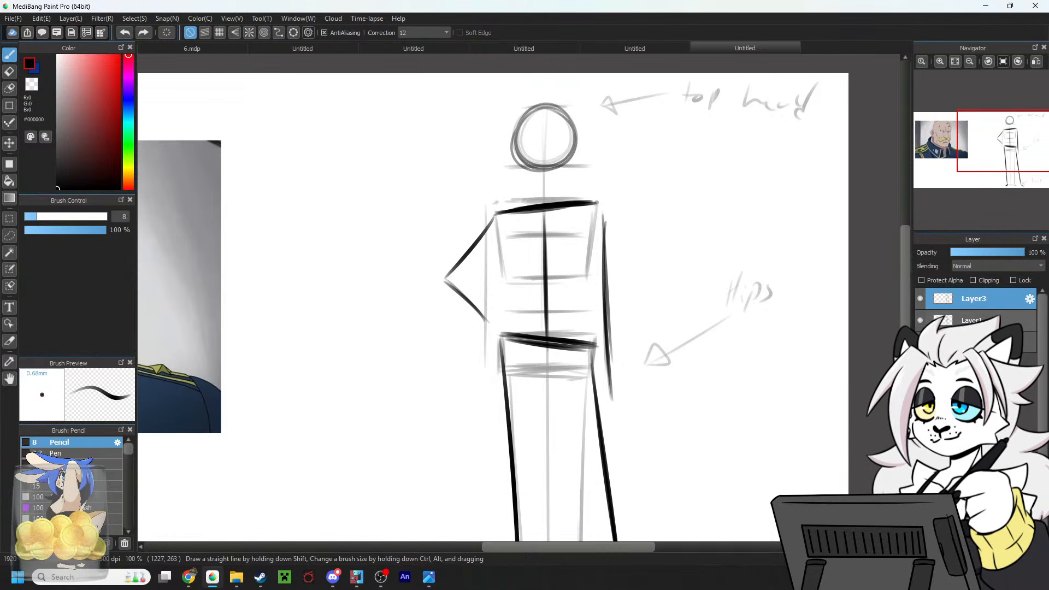
left_click(920, 320)
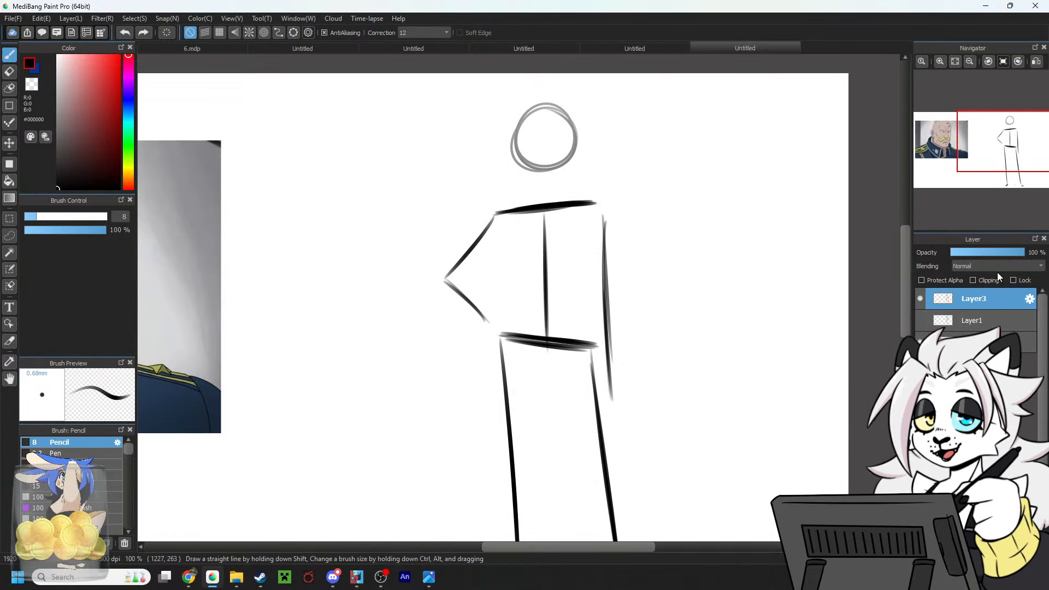
Lower the opacity of Layer3 to fade the stick figure, and add a new layer above it.
left_click_drag(1000, 252, 989, 257)
left_click(922, 543)
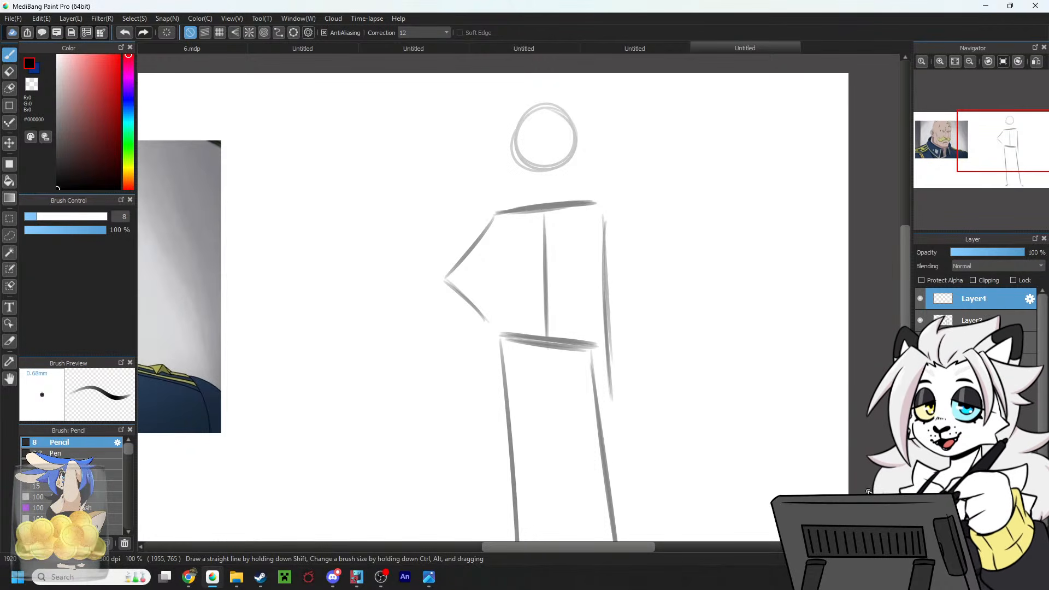
Draw the left side and the curved top of a squared head outline around the faded head circle.
left_click_drag(1006, 184, 1009, 156)
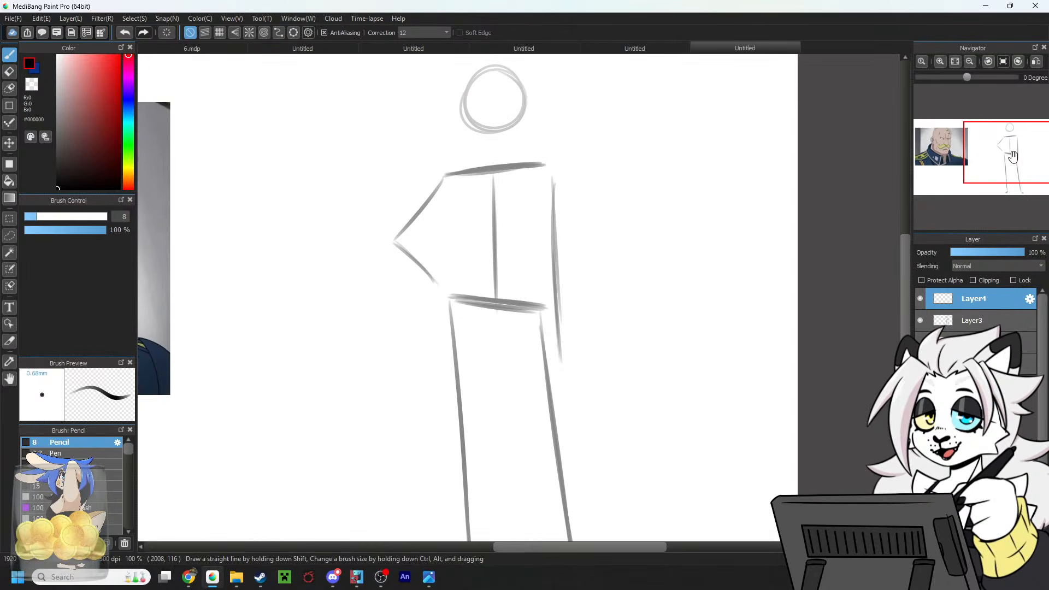
left_click(958, 148)
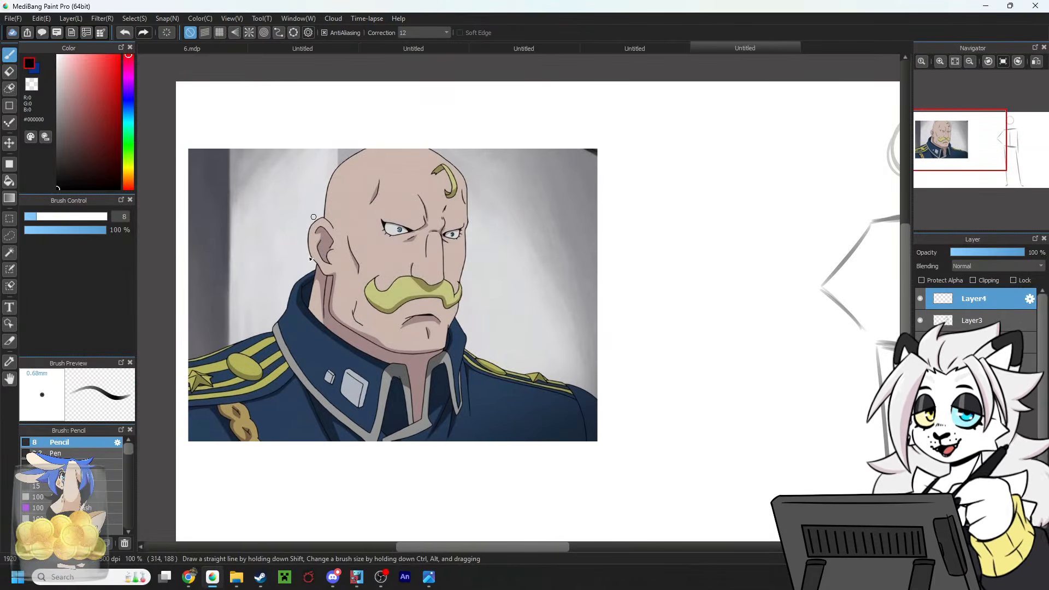
left_click_drag(986, 130, 1014, 137)
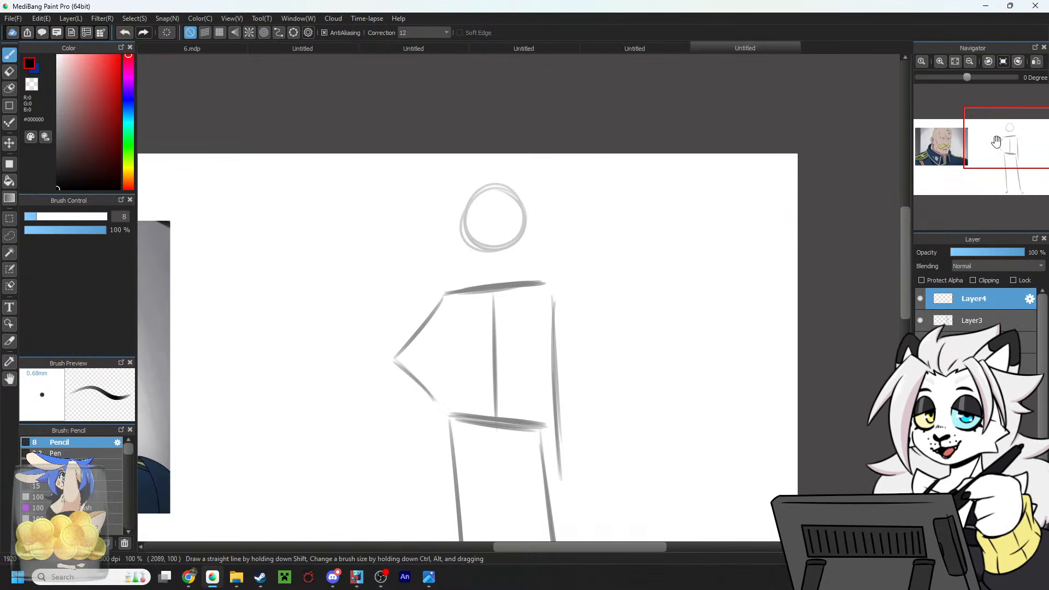
left_click_drag(1001, 140, 1005, 135)
mouse_move(514, 164)
left_mouse_down()
mouse_move(516, 213)
mouse_move(532, 152)
mouse_move(558, 148)
mouse_move(573, 214)
left_mouse_up()
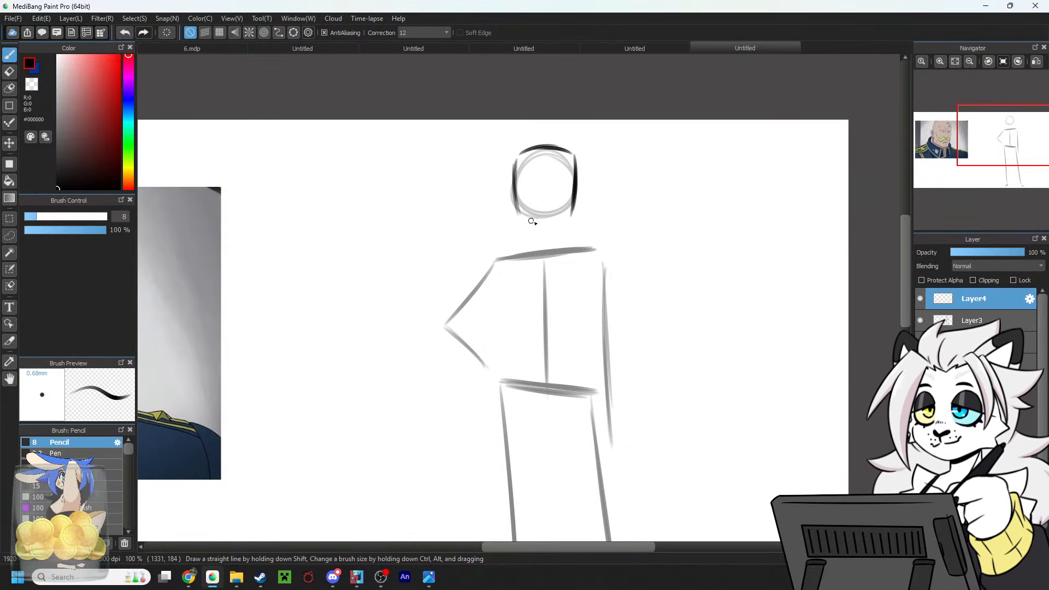
key("ctrl+z")
key("ctrl+z")
Try wide horizontal lines across the top and bottom of the head, and undo them.
left_click_drag(546, 148, 576, 155)
key("ctrl+z")
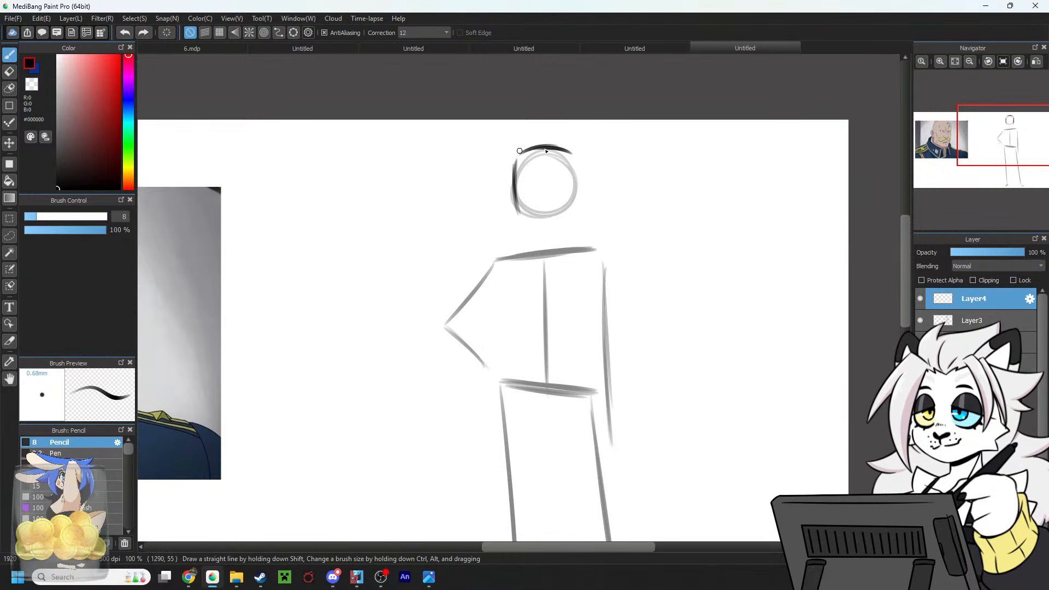
key("ctrl+z")
left_click_drag(505, 151, 596, 148)
left_click_drag(509, 220, 597, 210)
key("ctrl+z")
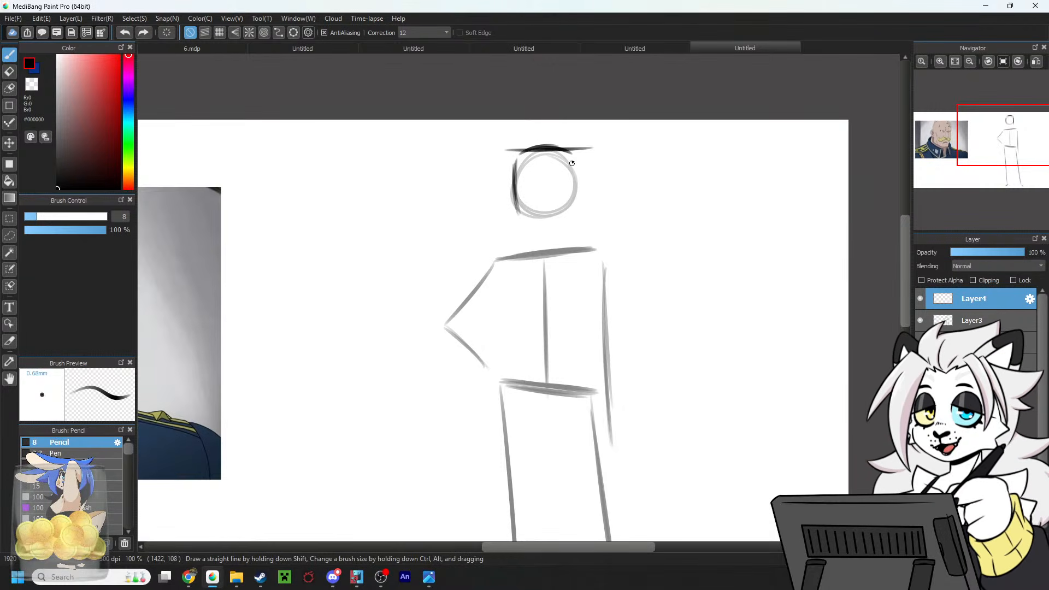
key("ctrl+z")
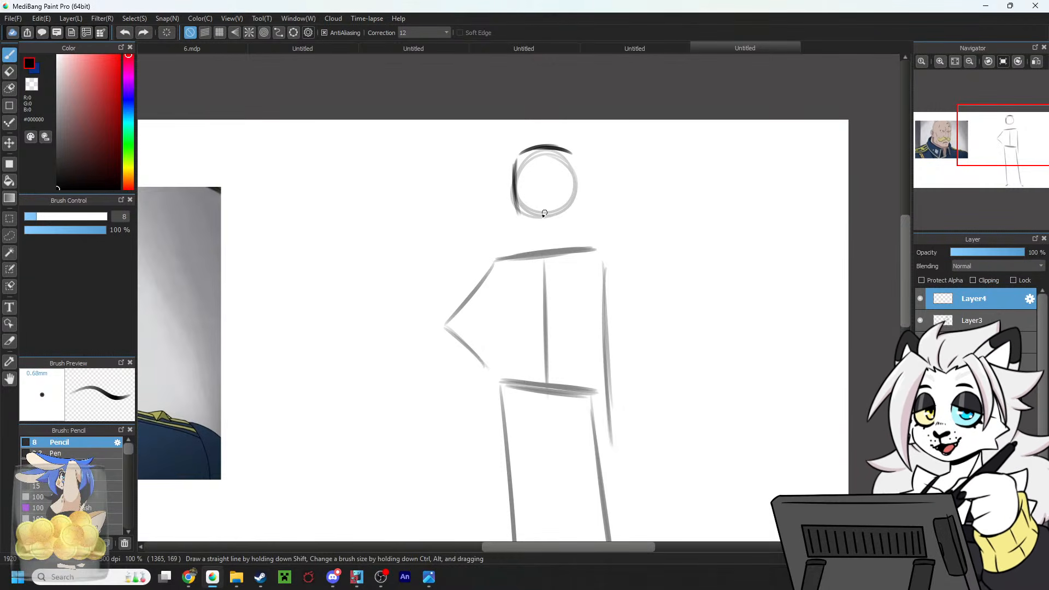
Close the squared head outline with a right side and a slightly curved jaw line.
mouse_move(576, 157)
left_mouse_down()
mouse_move(574, 215)
mouse_move(521, 219)
mouse_move(577, 217)
left_mouse_up()
key("ctrl+z")
key("ctrl+z")
key("ctrl+z")
key("ctrl+z")
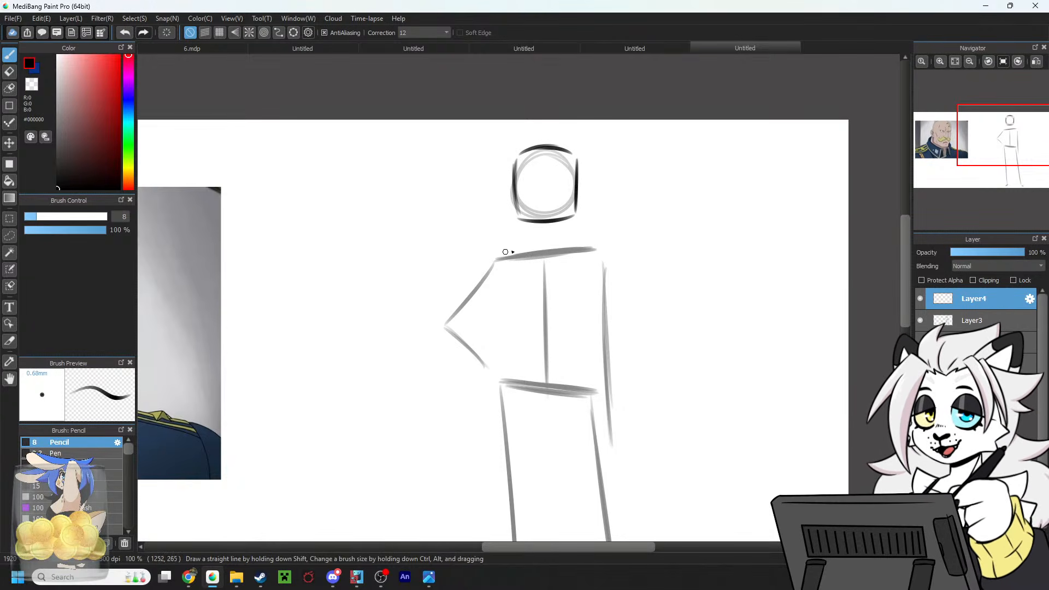
Draw a broad, slightly arched shoulder line extending past both ends of the faded shoulder line.
mouse_move(480, 263)
left_mouse_down()
mouse_move(523, 250)
mouse_move(623, 253)
left_mouse_up()
key("ctrl+z")
left_click_drag(558, 253, 623, 249)
key("ctrl+z")
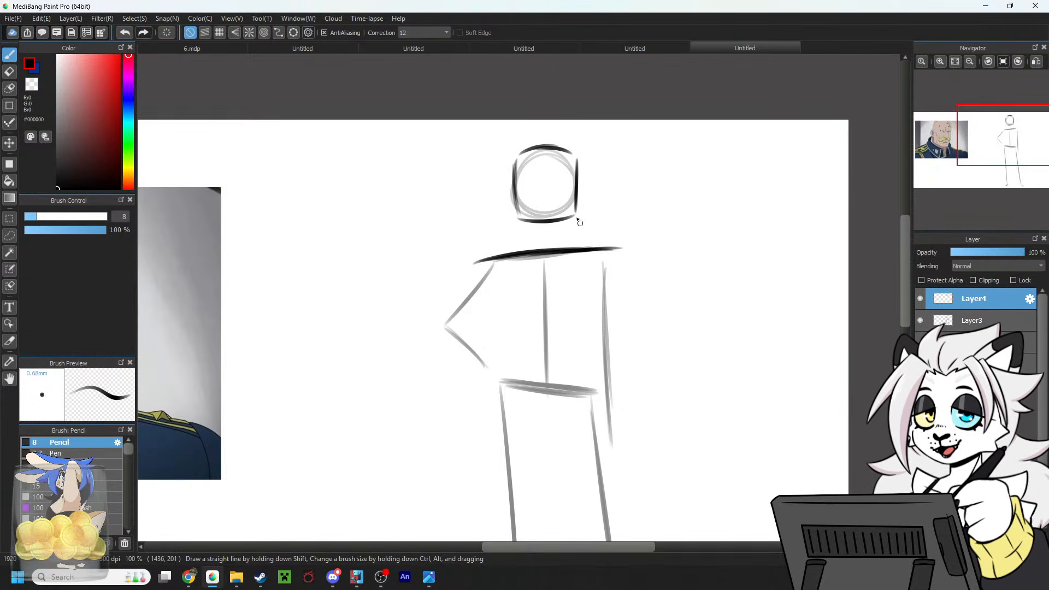
key("ctrl+z")
key("ctrl+z")
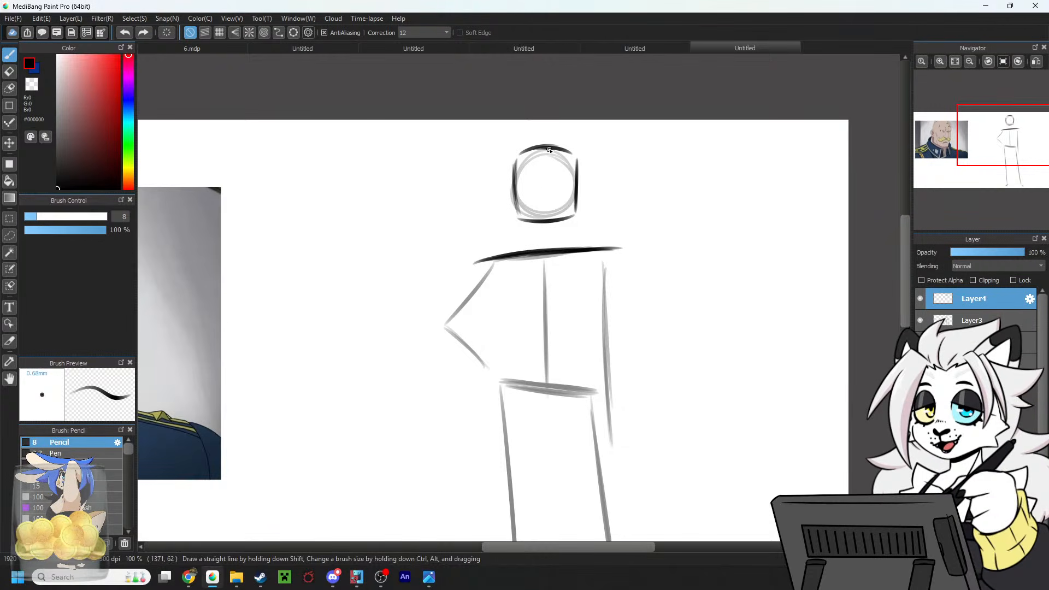
Try two vertical neck lines from the jaw corners down to the shoulder line, and undo them.
left_click_drag(516, 218, 516, 251)
left_click_drag(575, 218, 573, 247)
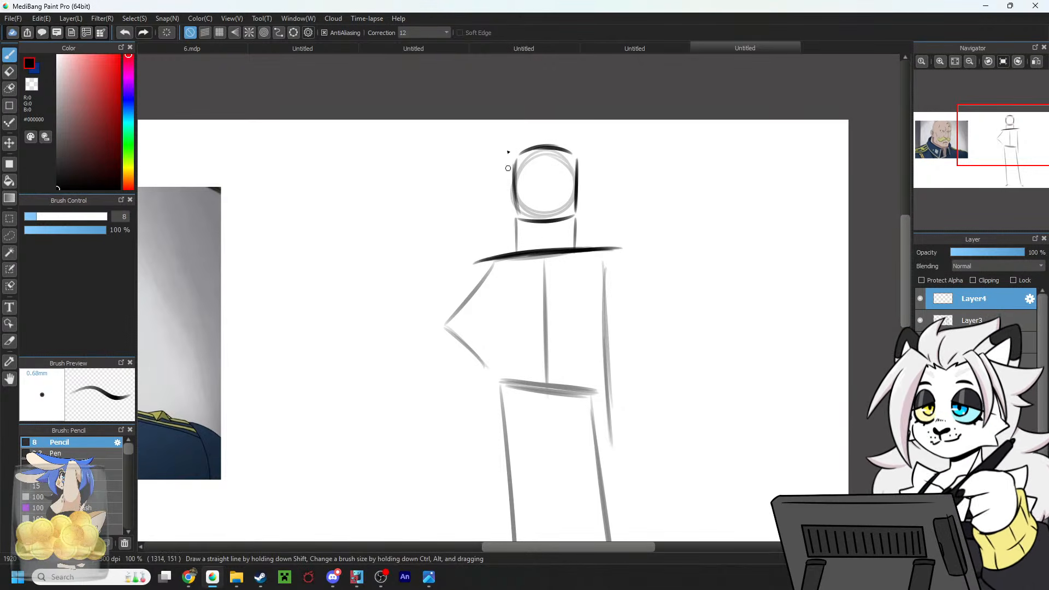
key("ctrl+z")
key("ctrl+z")
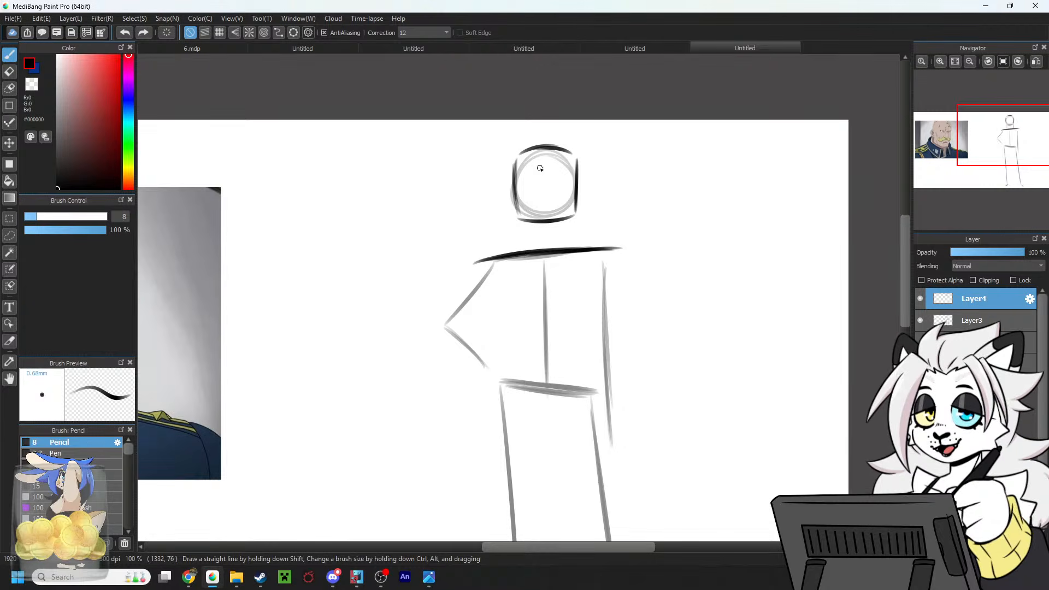
Draw a vertical center line through the head from crown to chin.
mouse_move(543, 145)
left_mouse_down()
mouse_move(550, 242)
mouse_move(546, 181)
mouse_move(545, 225)
left_mouse_up()
key("ctrl+z")
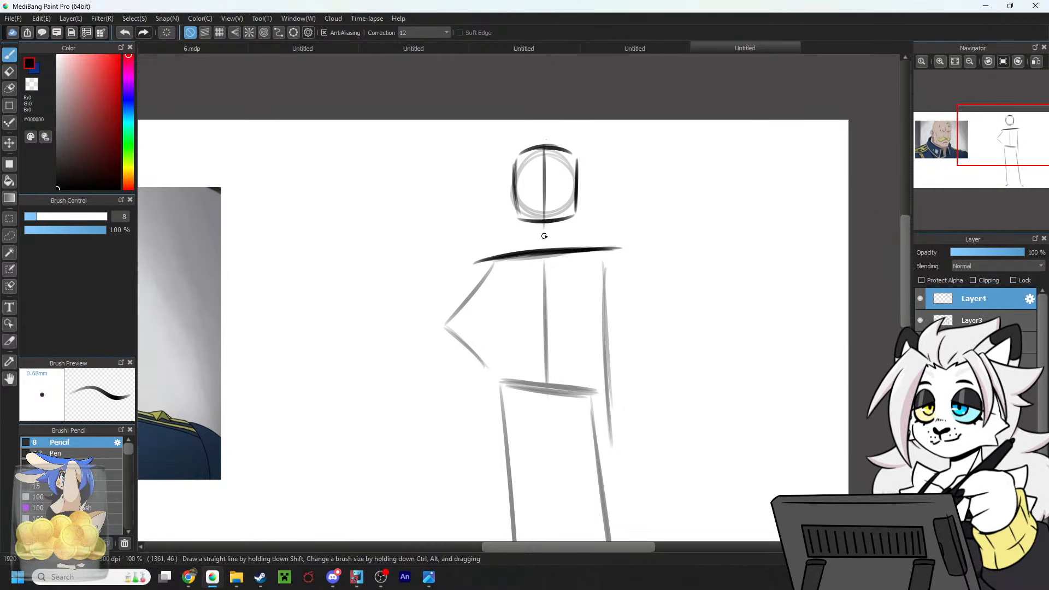
left_click_drag(546, 148, 548, 223)
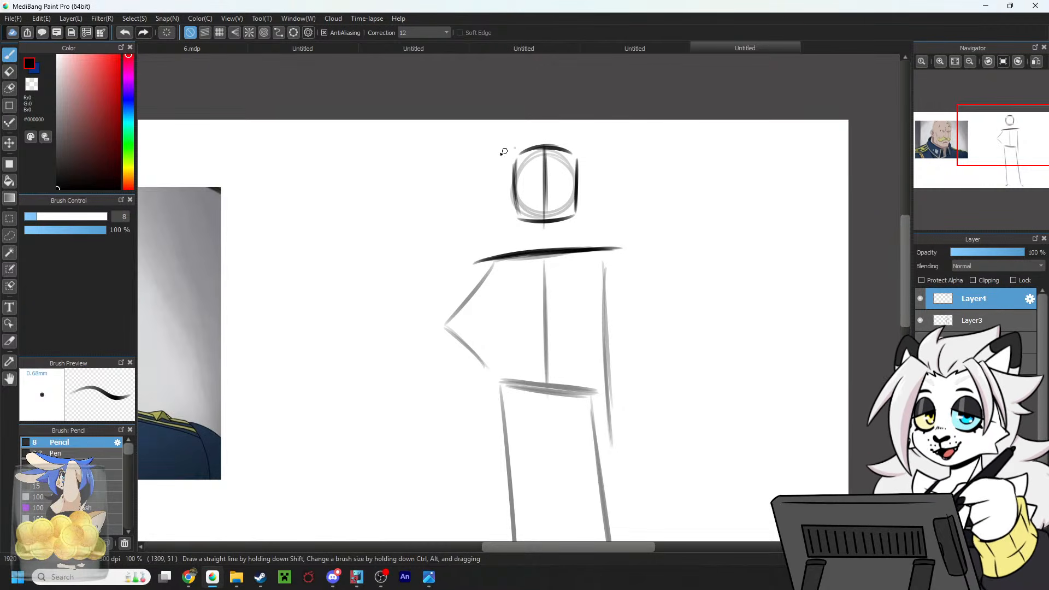
Try a head-height box on each side of the head outline, and undo both boxes.
left_click_drag(514, 147, 484, 154)
mouse_move(484, 158)
left_mouse_down()
mouse_move(484, 212)
mouse_move(502, 218)
mouse_move(616, 213)
left_mouse_up()
left_click_drag(610, 154, 614, 216)
mouse_move(575, 150)
left_mouse_down()
mouse_move(618, 155)
mouse_move(615, 218)
left_mouse_up()
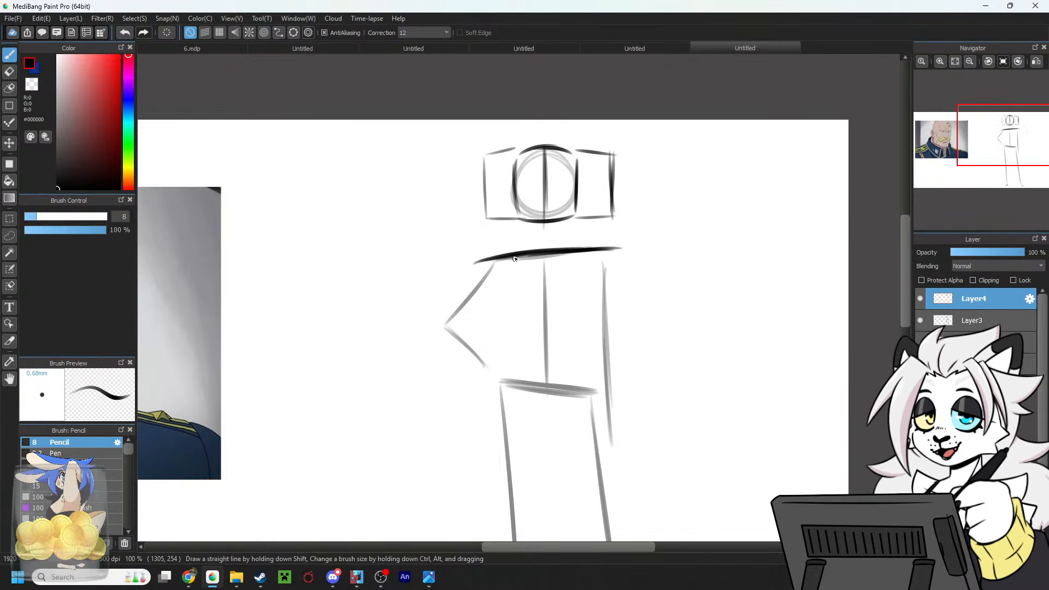
key("ctrl+z")
key("ctrl+z")
key("ctrl+z")
key("ctrl+z")
key("ctrl+z")
key("ctrl+z")
key("ctrl+z")
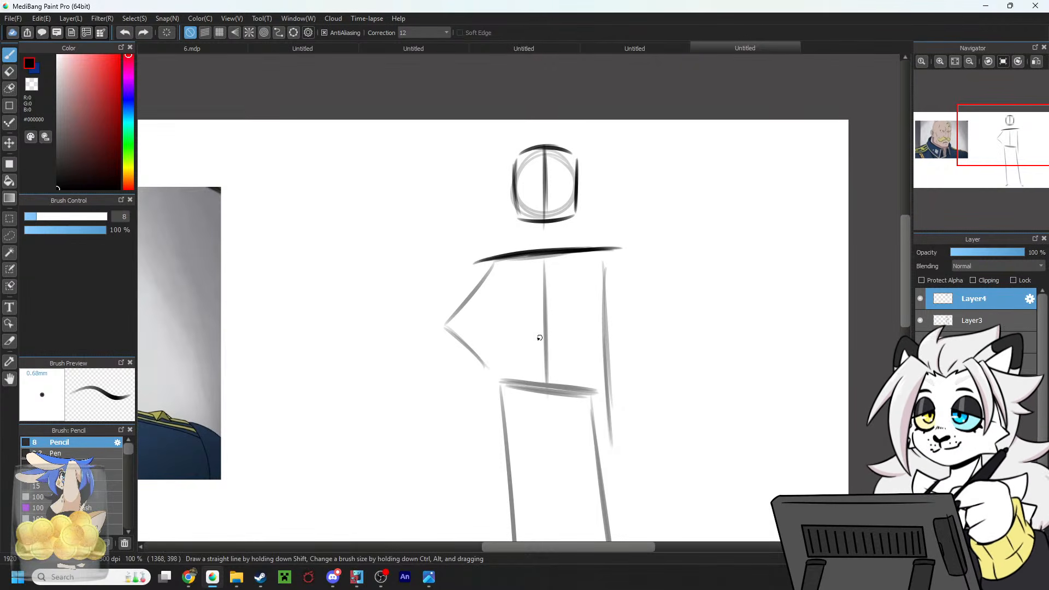
Draw a center line down from the shoulder line and a horizontal lower chest line across the faded spine.
mouse_move(544, 254)
left_mouse_down()
mouse_move(545, 327)
mouse_move(563, 327)
left_mouse_up()
key("ctrl+z")
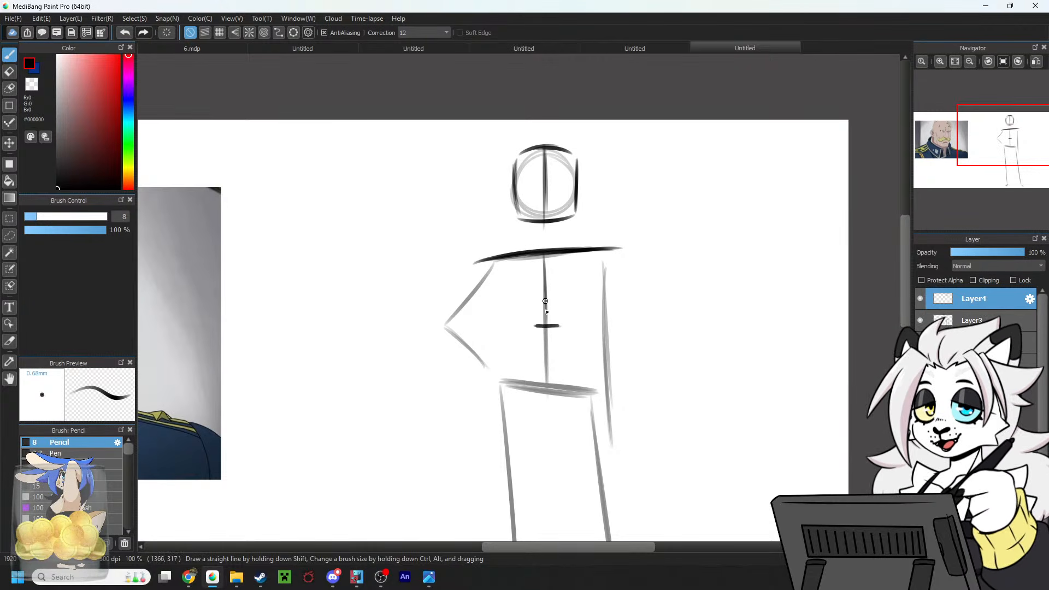
left_click_drag(550, 326, 576, 325)
mouse_move(516, 325)
left_mouse_down()
mouse_move(589, 325)
mouse_move(580, 325)
left_mouse_up()
left_click_drag(496, 328, 582, 326)
key("ctrl+z")
left_click_drag(500, 326, 580, 326)
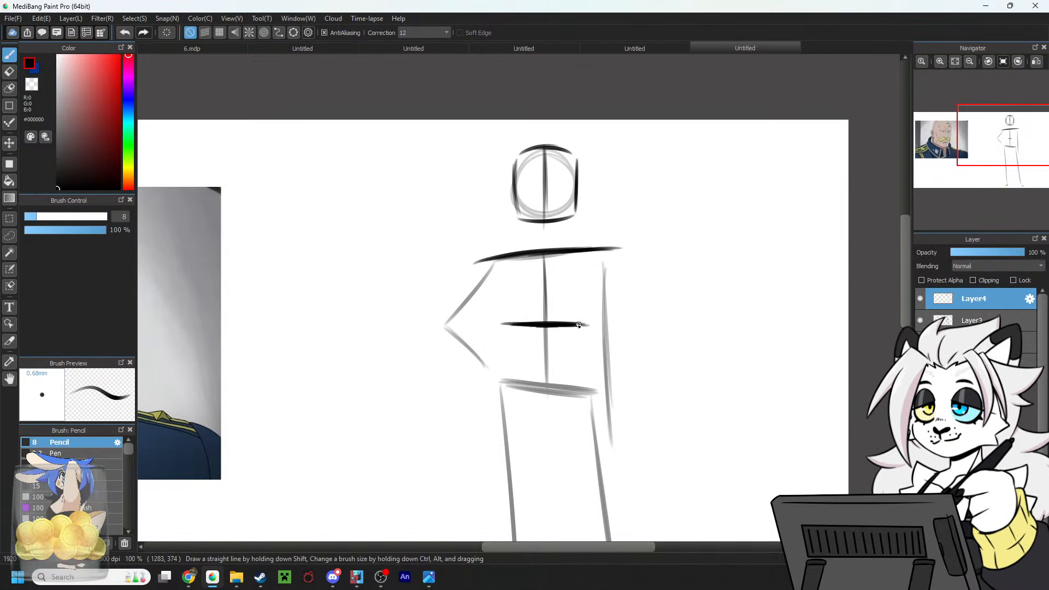
key("ctrl+z")
Try vertical guides from the ends of the lower chest line up to the head's sides, and undo them.
mouse_move(521, 259)
left_mouse_down()
mouse_move(524, 322)
mouse_move(517, 171)
left_mouse_up()
key("ctrl+z")
key("ctrl+z")
left_click_drag(514, 334, 515, 175)
left_click_drag(584, 323, 580, 194)
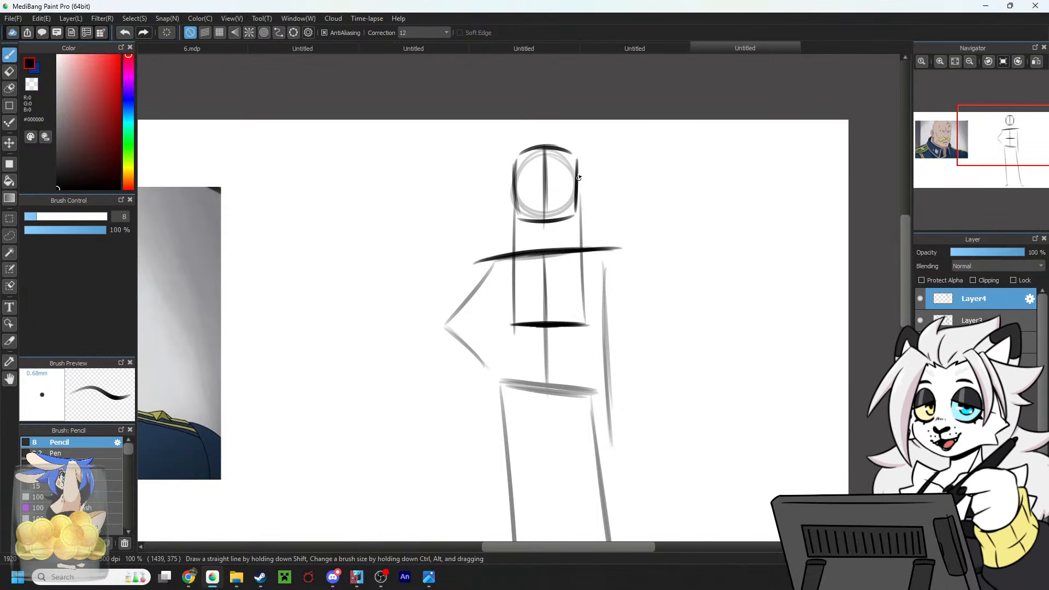
key("ctrl+z")
left_click_drag(576, 321, 572, 202)
key("ctrl+z")
key("ctrl+z")
Draw the tapered sides of the chest from both shoulder ends down to the lower chest line.
left_click_drag(587, 326, 617, 248)
left_click_drag(474, 265, 514, 327)
left_click_drag(467, 265, 514, 330)
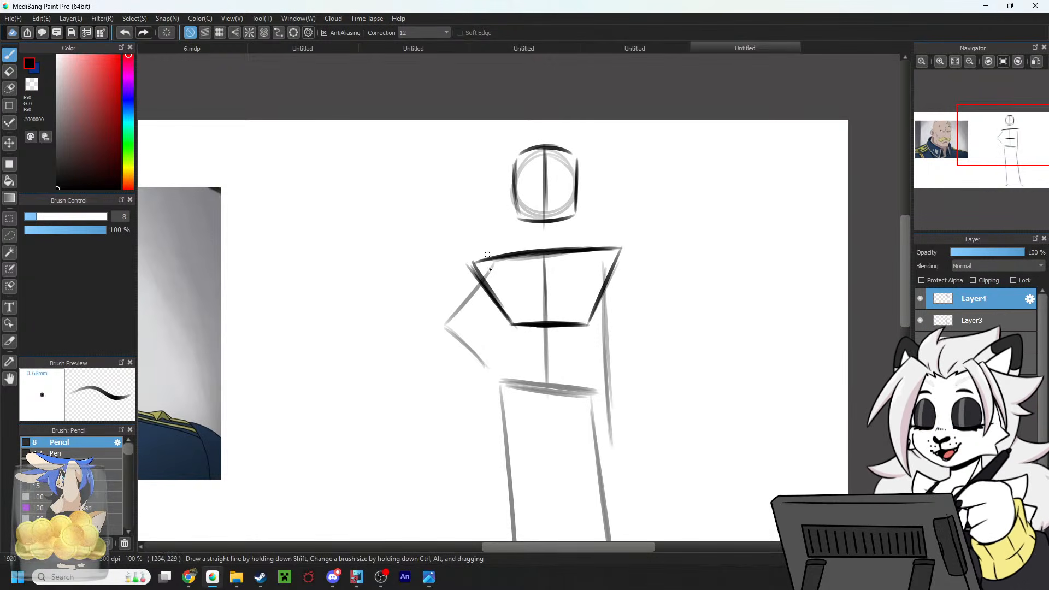
Add a short near-vertical line across each slanted chest side and darken the right chest side.
left_click_drag(626, 262, 571, 194)
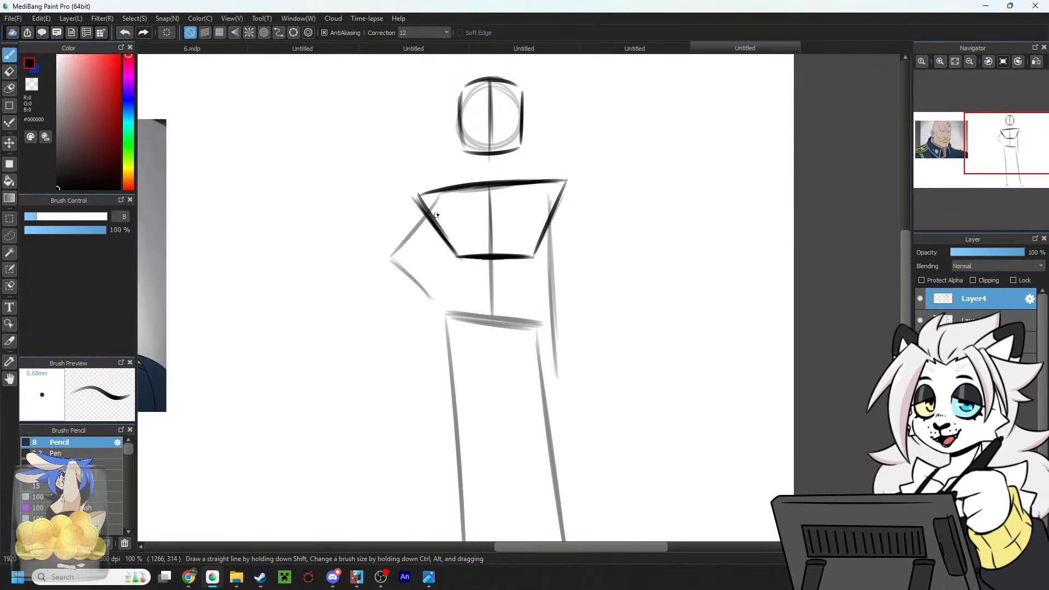
left_click_drag(436, 211, 438, 265)
key("ctrl+z")
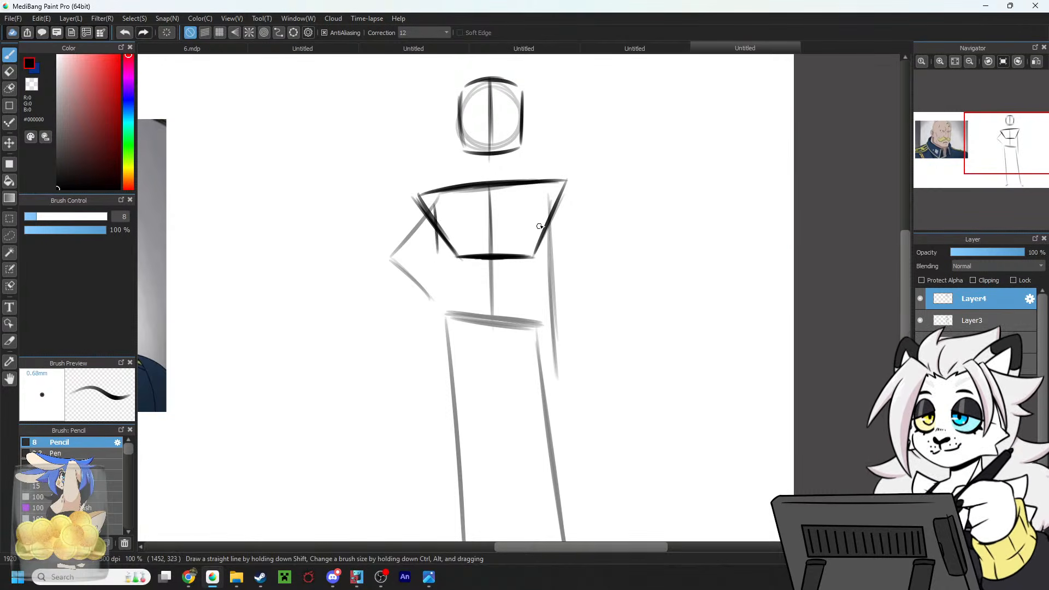
left_click_drag(547, 202, 551, 257)
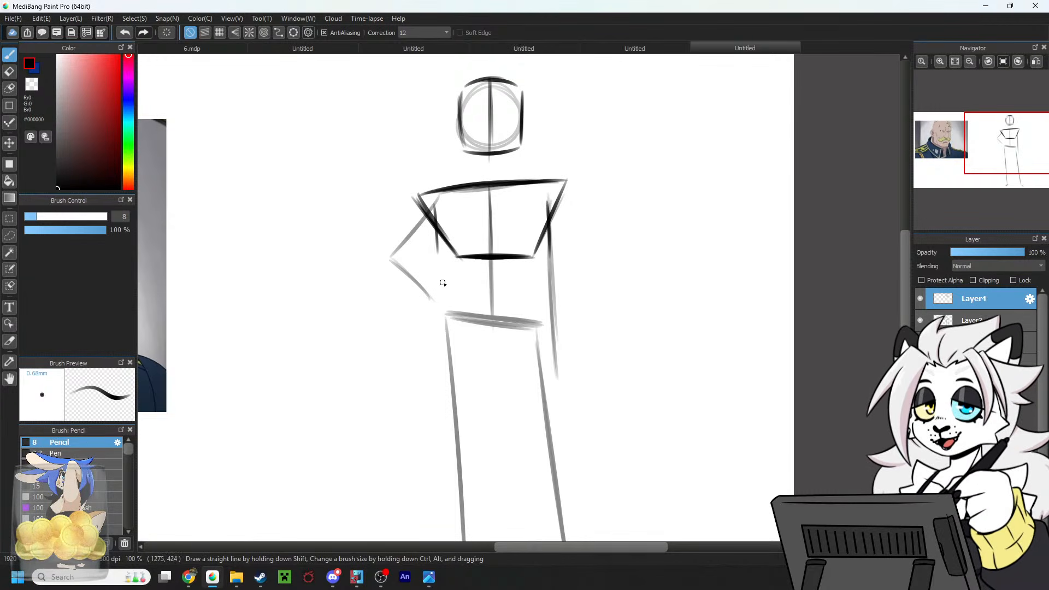
left_click_drag(548, 218, 550, 262)
mouse_move(439, 264)
left_mouse_down()
mouse_move(434, 204)
mouse_move(438, 262)
left_mouse_up()
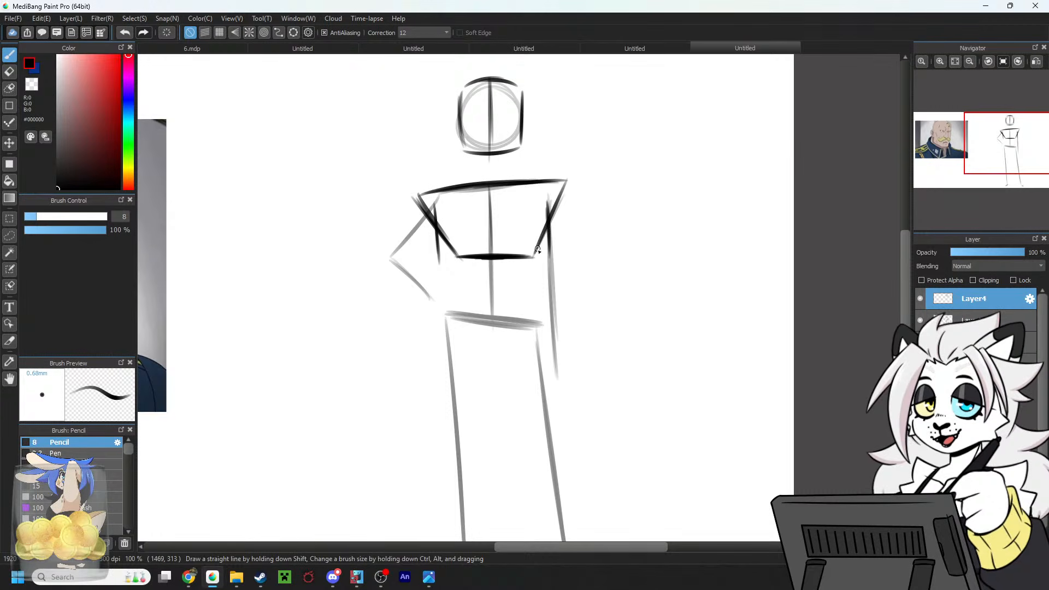
left_click_drag(538, 249, 566, 178)
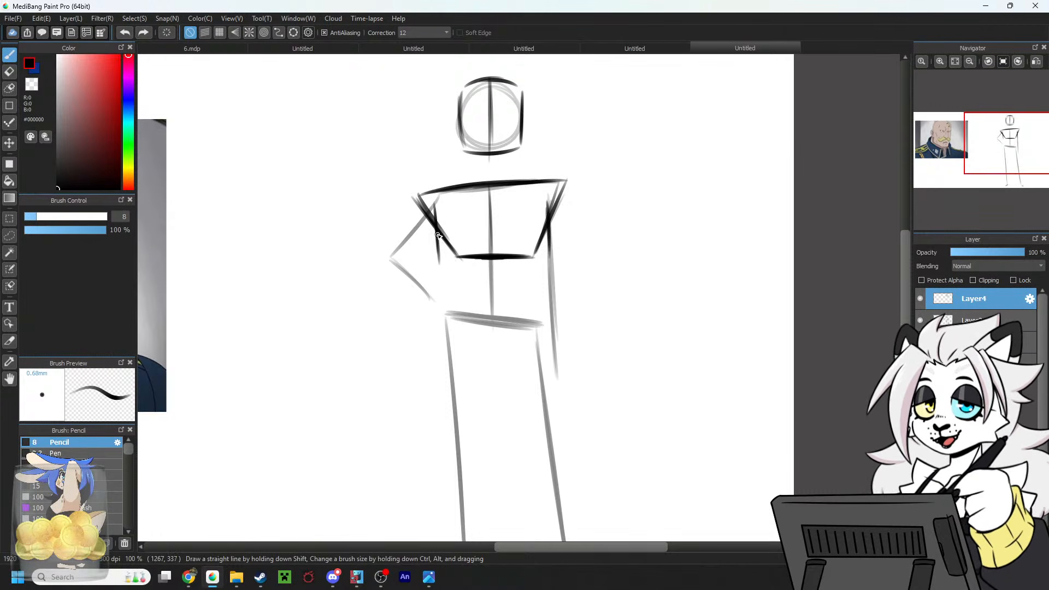
Draw curved outer torso lines from both chest sides down toward the ends of the faded hip line.
left_click_drag(438, 235, 428, 273)
left_click_drag(438, 236, 419, 291)
key("ctrl+z")
key("ctrl+z")
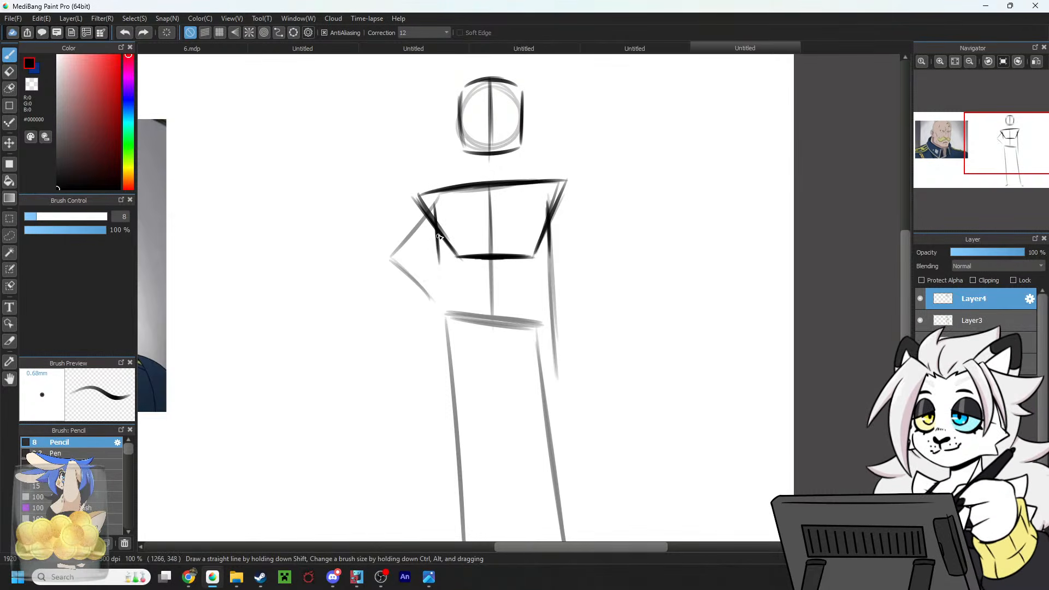
left_click_drag(438, 232, 426, 301)
mouse_move(548, 235)
left_mouse_down()
mouse_move(558, 309)
mouse_move(558, 278)
left_mouse_up()
key("ctrl+z")
key("ctrl+z")
mouse_move(557, 320)
left_mouse_down()
mouse_move(547, 230)
mouse_move(554, 308)
left_mouse_up()
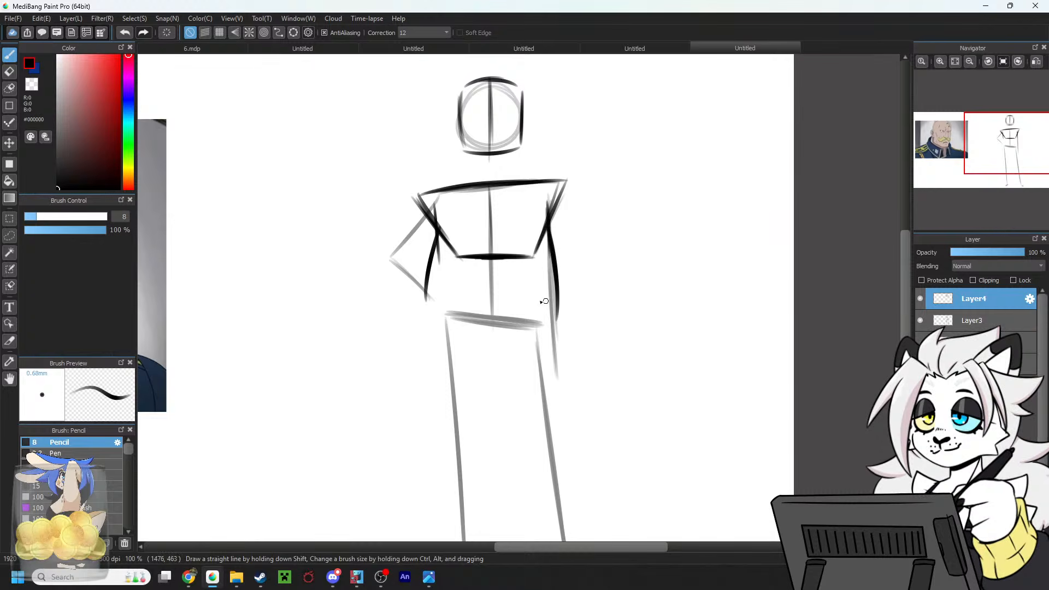
left_click_drag(425, 285, 432, 317)
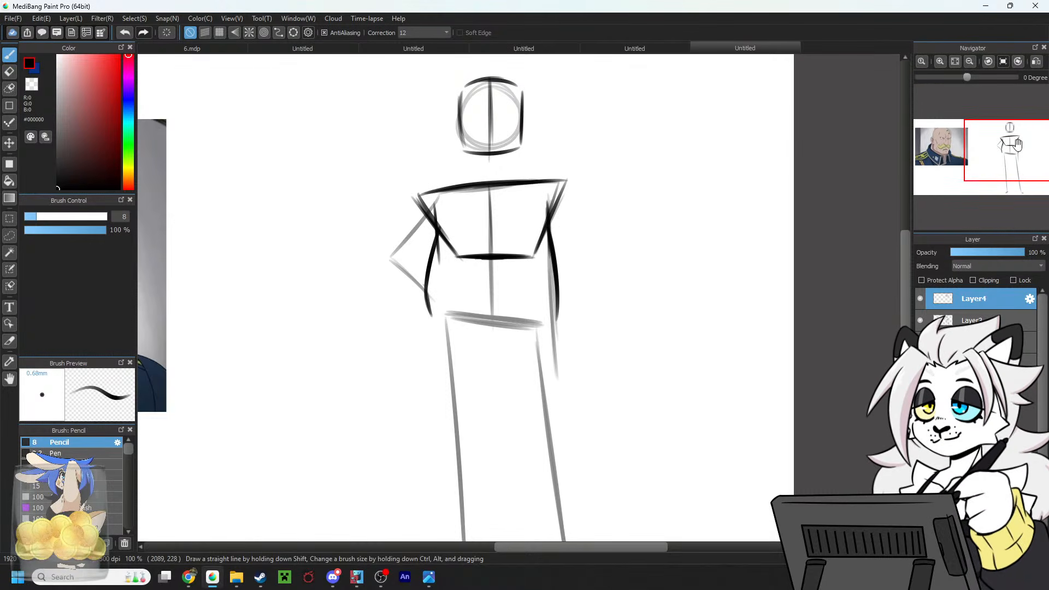
mouse_move(566, 291)
left_mouse_down()
mouse_move(591, 278)
mouse_move(577, 315)
left_mouse_up()
Try a slanted line along the faded hip line, and undo it.
left_click_drag(916, 162, 916, 170)
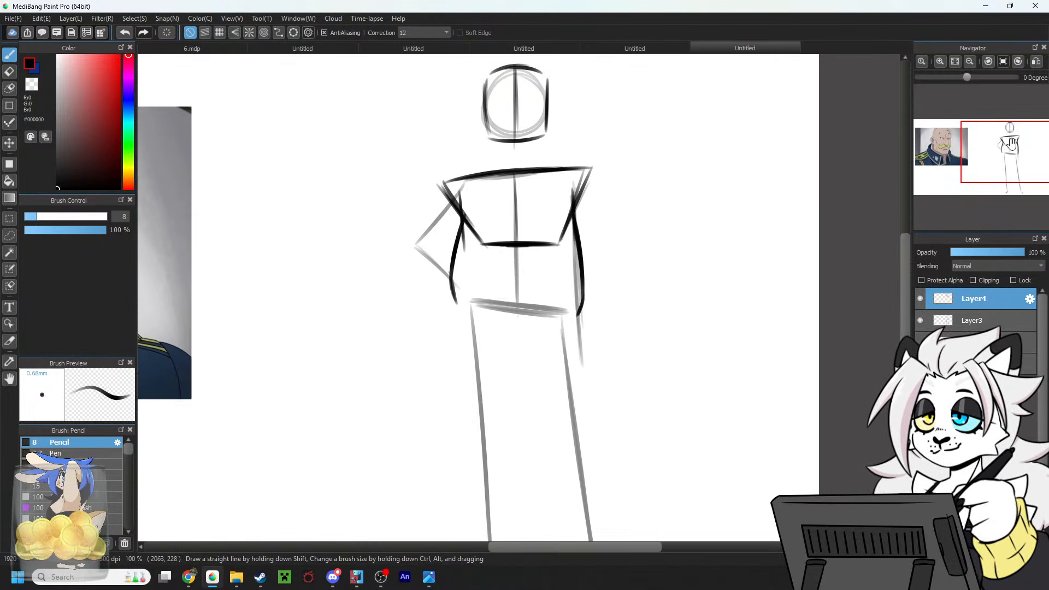
left_click_drag(824, 284, 841, 212)
left_click_drag(482, 232, 571, 240)
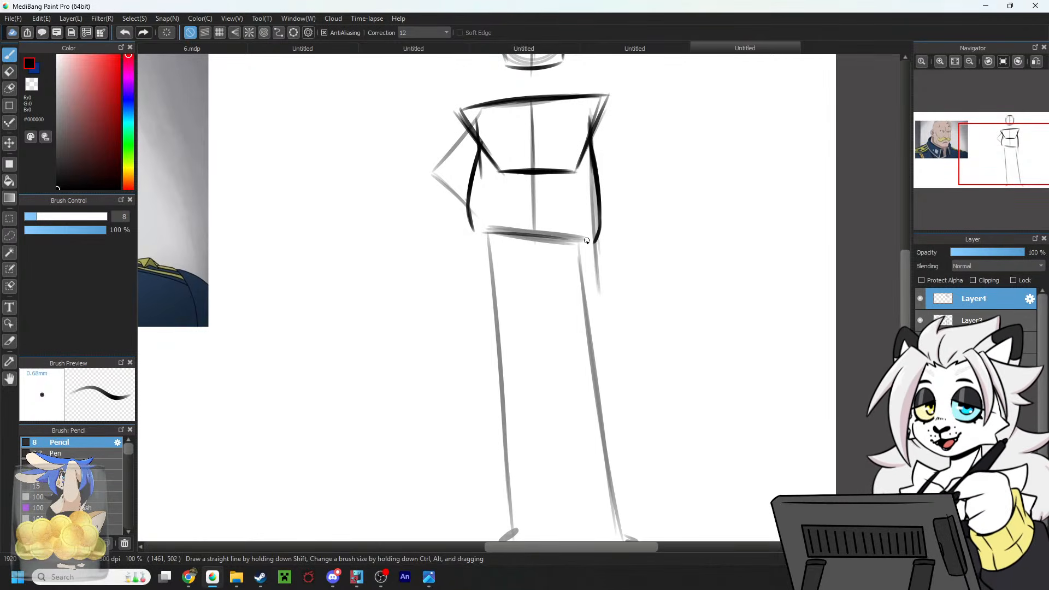
key("ctrl+z")
mouse_move(480, 234)
left_mouse_down()
mouse_move(535, 251)
mouse_move(573, 255)
left_mouse_up()
key("ctrl+z")
key("ctrl+z")
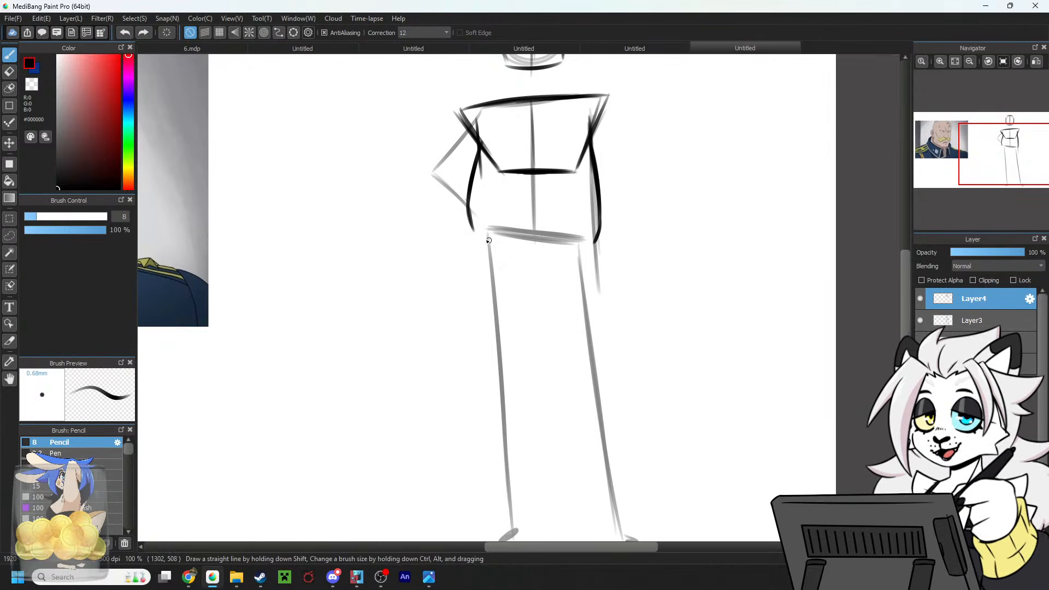
Draw a downward-curving hip line joining the lower ends of both torso sides, with a short outer hip stroke at each end.
left_click_drag(478, 232, 587, 247)
key("ctrl+z")
left_click_drag(474, 231, 595, 241)
left_click_drag(471, 225, 485, 262)
key("ctrl+z")
key("ctrl+z")
key("ctrl+z")
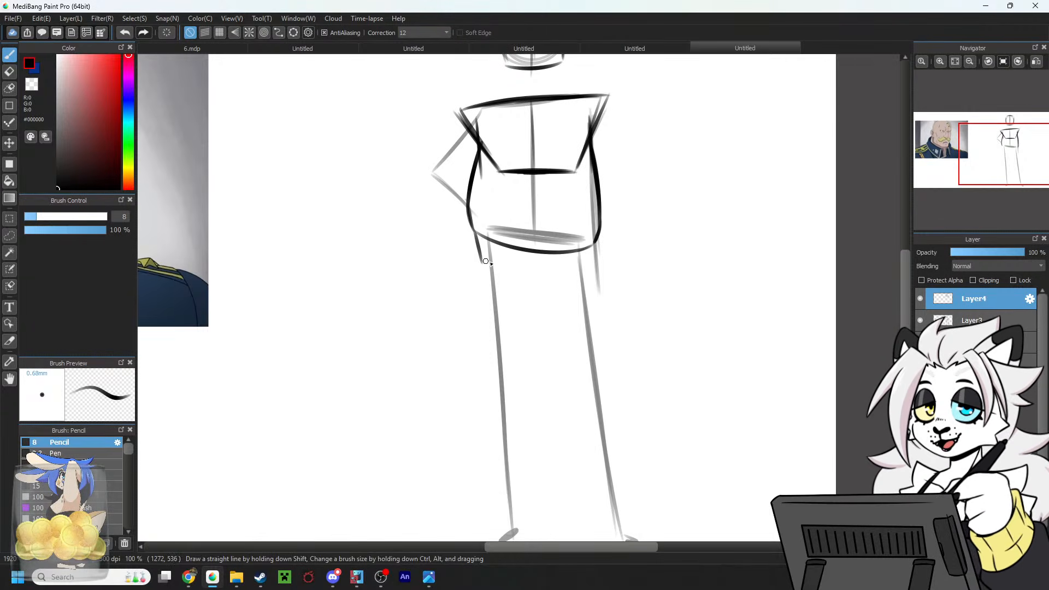
left_click_drag(596, 242, 590, 269)
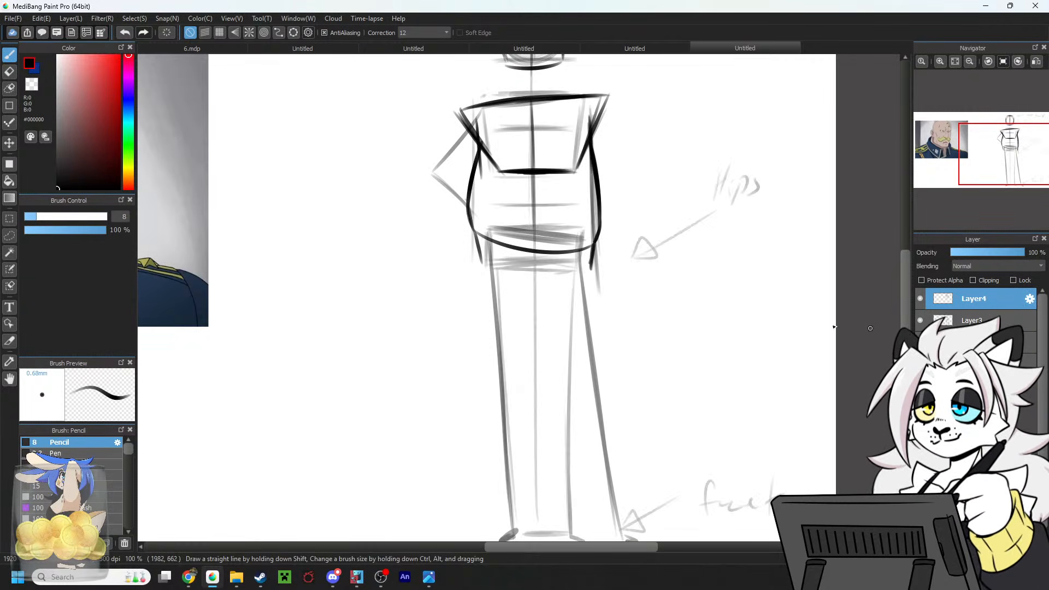
Try a deep V-shaped crotch below the curved hip line, and undo it.
scroll(782, 266, "up", 3)
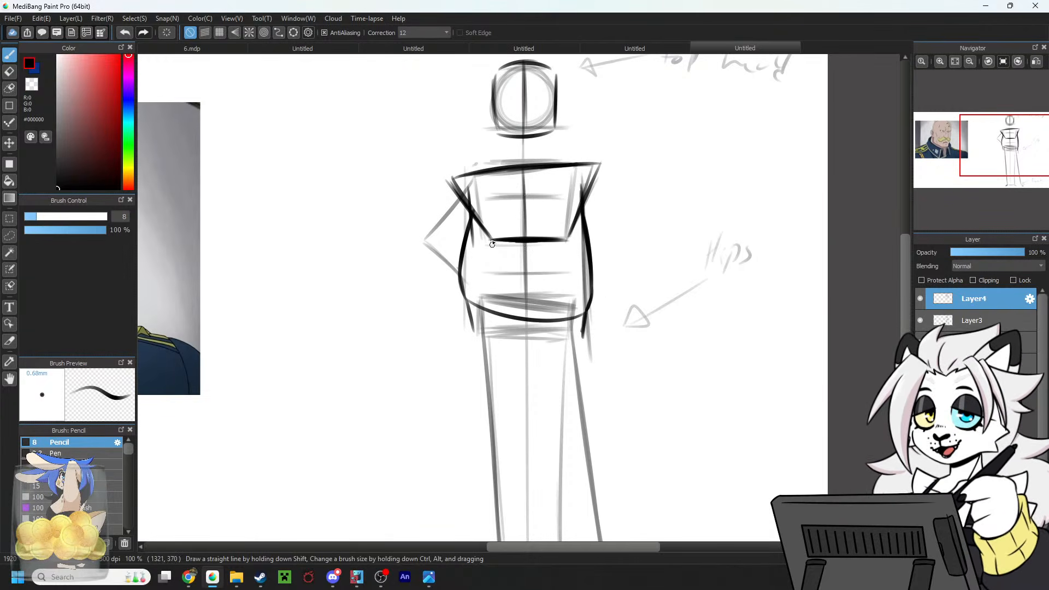
scroll(492, 244, "down", 4)
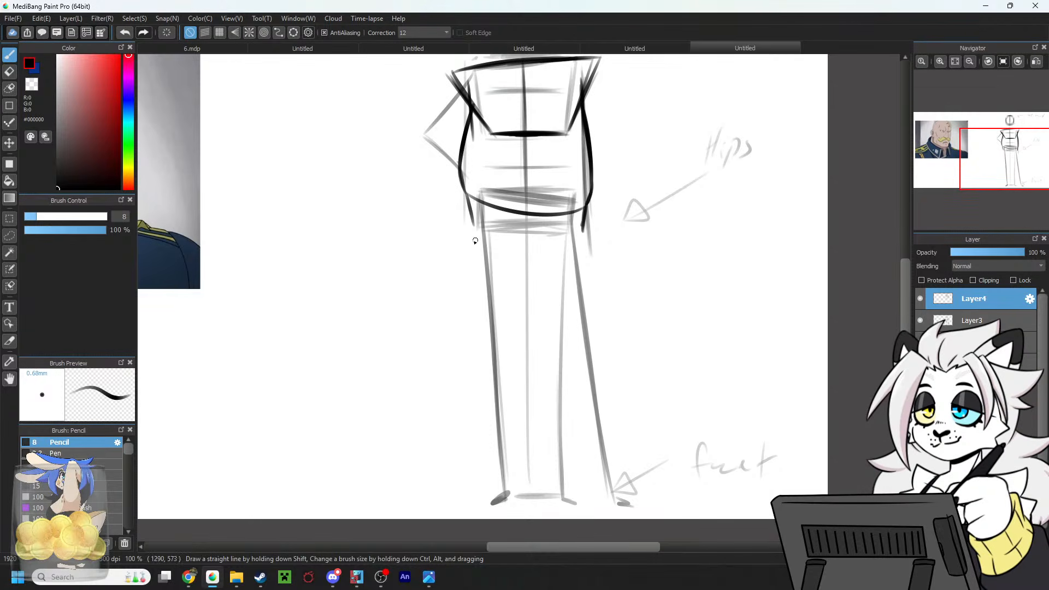
mouse_move(498, 284)
left_mouse_down()
mouse_move(469, 272)
mouse_move(481, 285)
left_mouse_up()
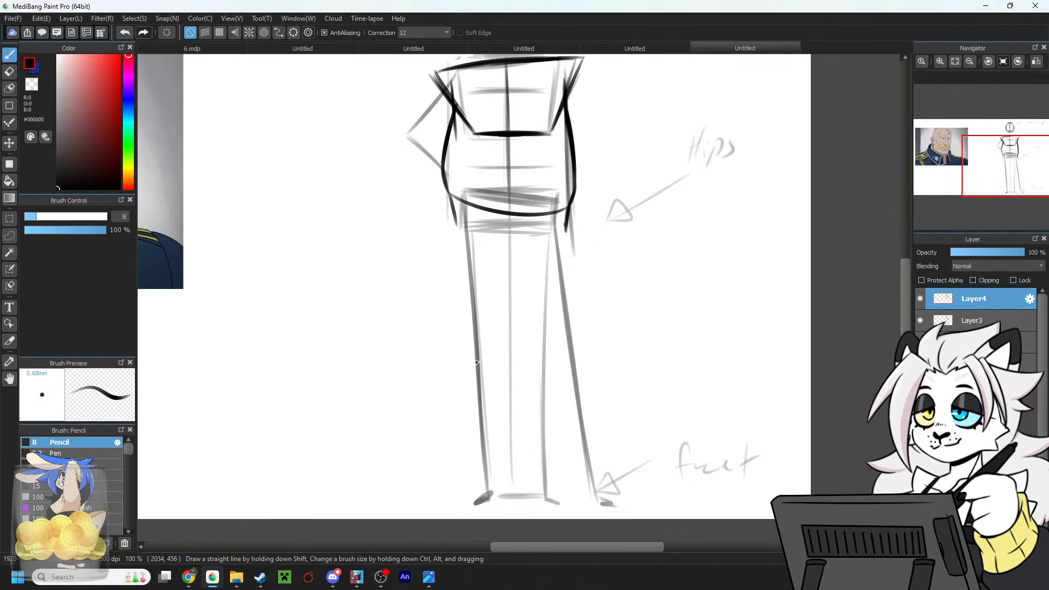
left_click_drag(459, 214, 511, 255)
key("ctrl+z")
key("ctrl+z")
left_click_drag(452, 198, 513, 253)
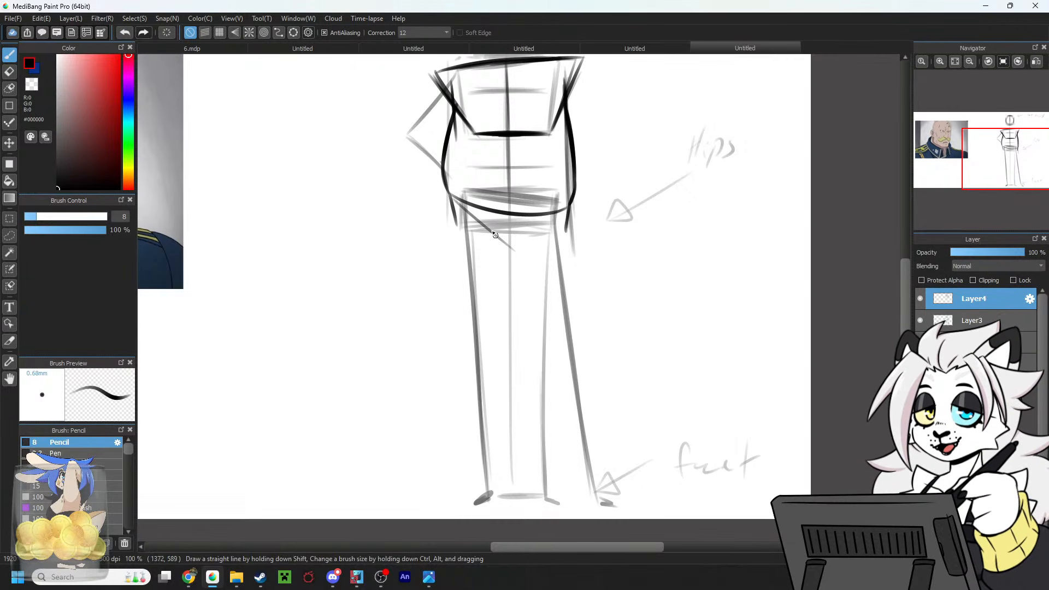
key("ctrl+z")
mouse_move(455, 201)
left_mouse_down()
mouse_move(538, 239)
mouse_move(516, 252)
mouse_move(566, 209)
left_mouse_up()
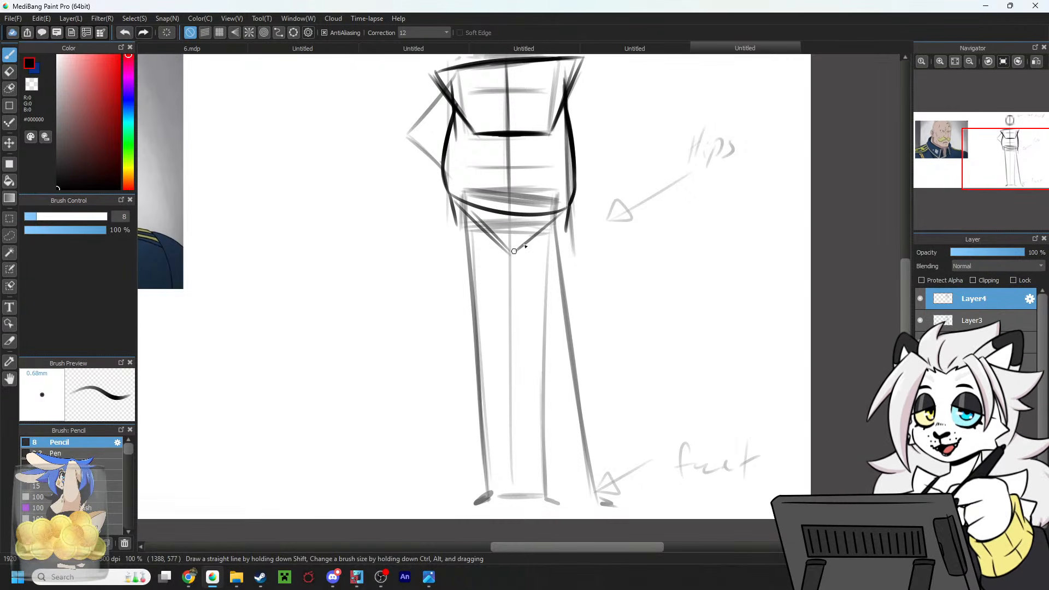
left_click_drag(510, 255, 570, 205)
left_click_drag(518, 249, 566, 205)
key("ctrl+z")
key("ctrl+z")
key("ctrl+z")
key("ctrl+z")
key("ctrl+z")
Draw a shallower V below the curved hip line, running from both hip ends to a point at the center.
left_click_drag(452, 201, 522, 239)
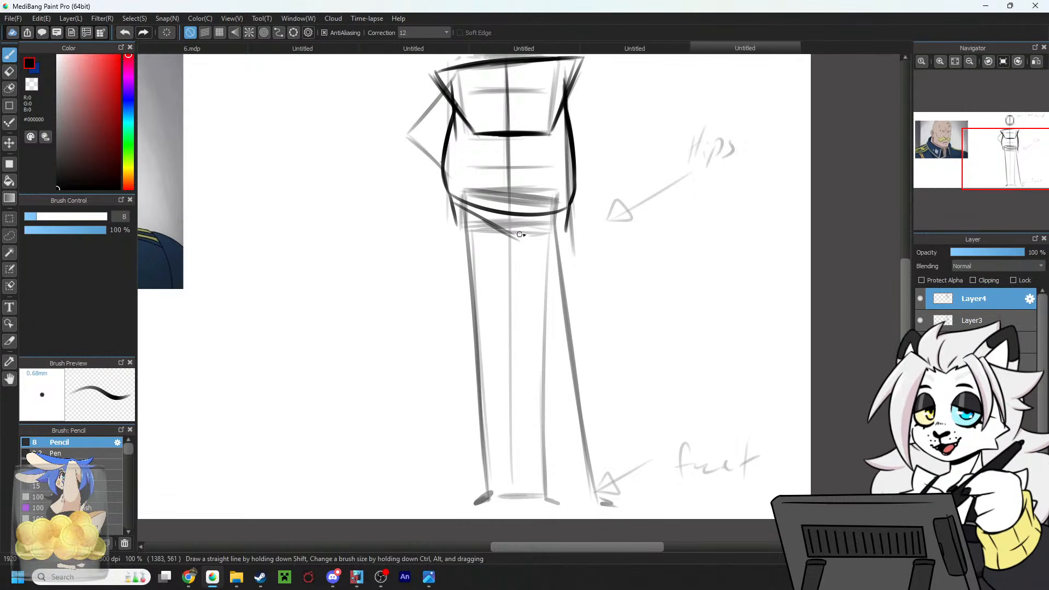
key("ctrl+z")
mouse_move(456, 200)
left_mouse_down()
mouse_move(512, 240)
mouse_move(571, 211)
left_mouse_up()
left_click_drag(519, 235, 566, 206)
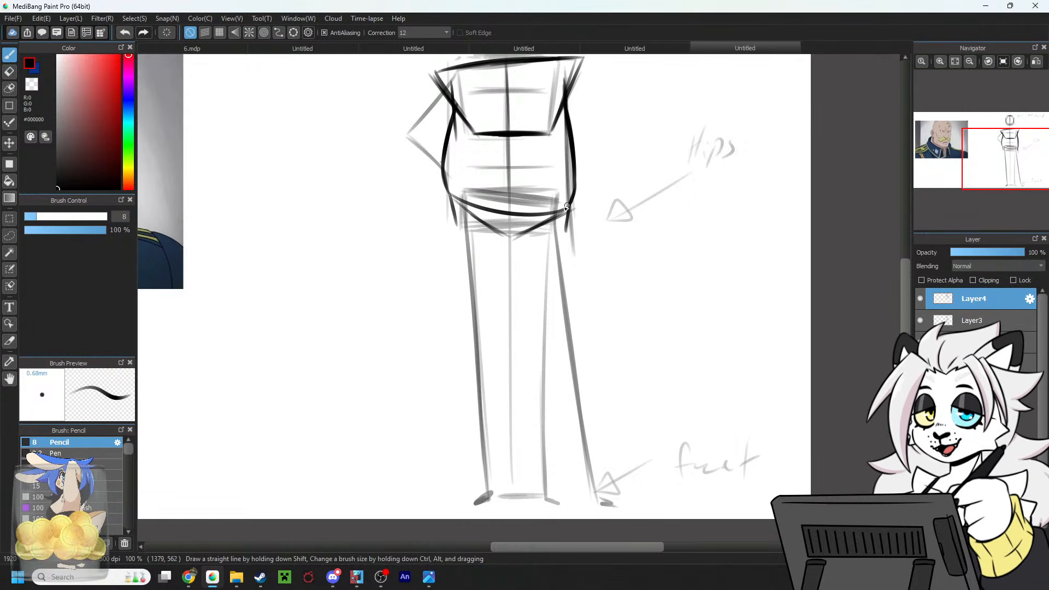
key("ctrl+z")
key("ctrl+z")
mouse_move(512, 239)
left_mouse_down()
mouse_move(569, 209)
mouse_move(556, 217)
left_mouse_up()
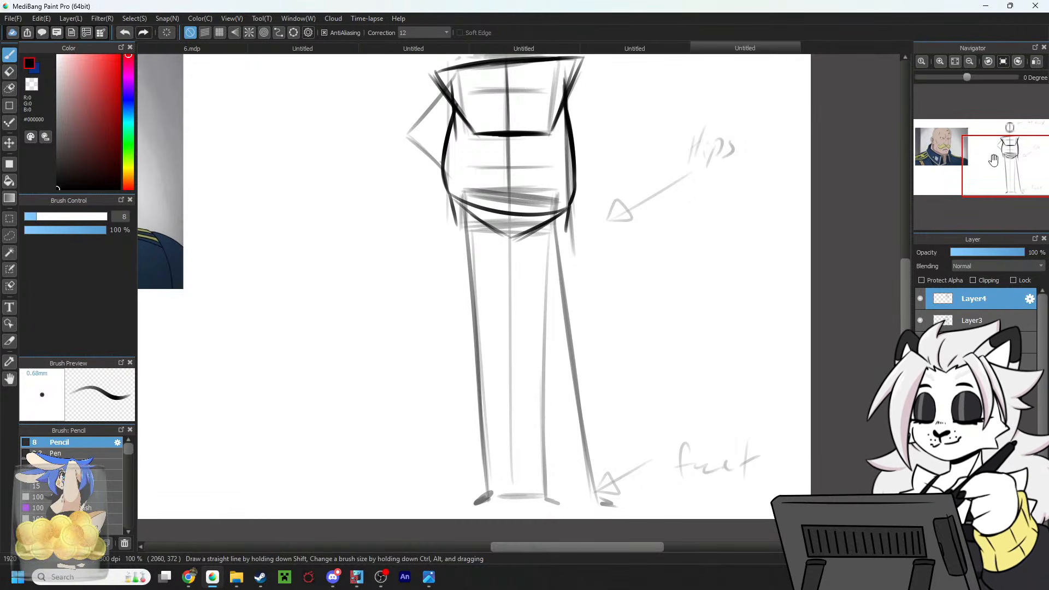
Mark the knees with a short horizontal stroke across each faded leg line, about halfway between hips and feet.
left_click_drag(501, 180, 577, 287)
mouse_move(534, 314)
left_mouse_down()
mouse_move(586, 346)
mouse_move(613, 334)
left_mouse_up()
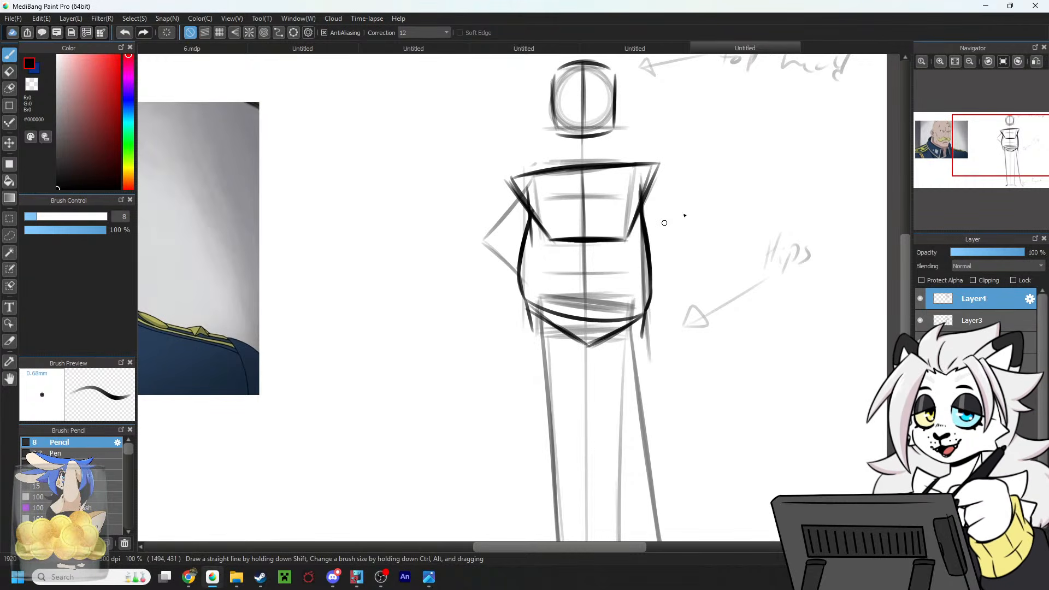
mouse_move(1009, 164)
left_click_drag(1027, 149, 1035, 154)
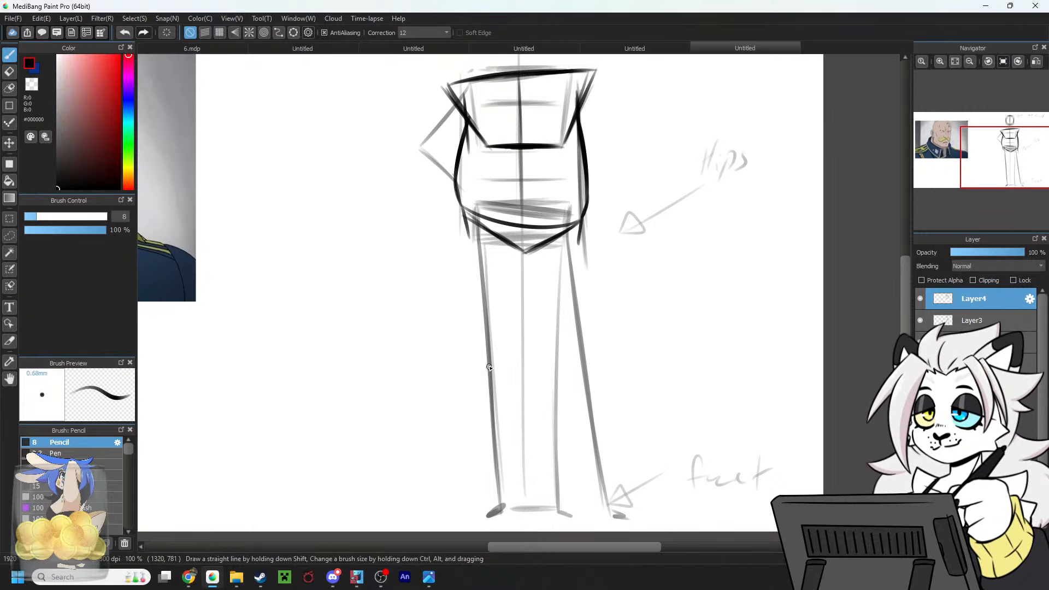
left_click_drag(487, 373, 476, 370)
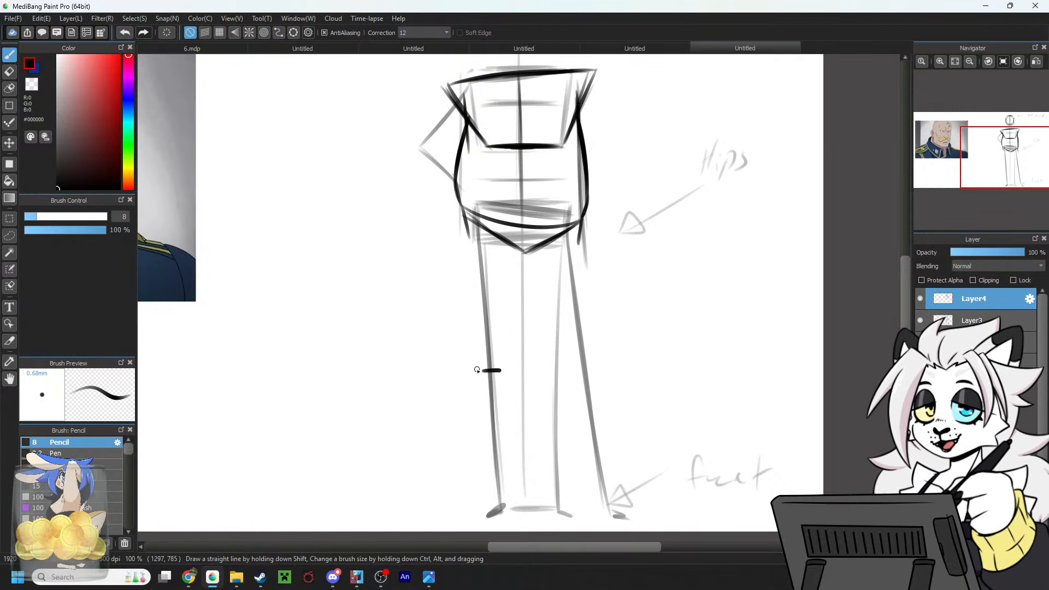
left_click_drag(596, 371, 577, 376)
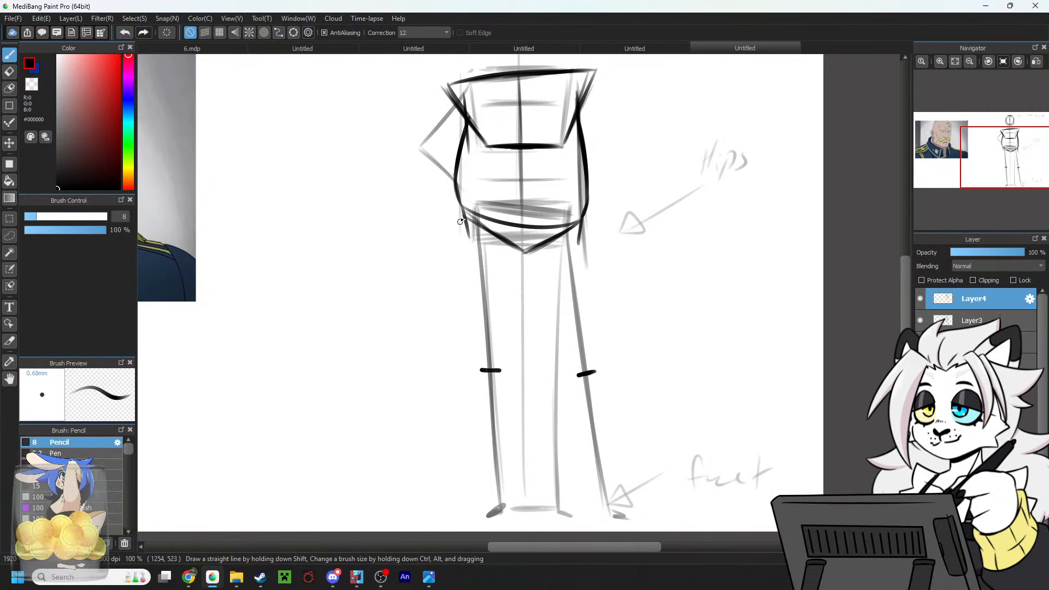
Draw the left thigh with an outer line from the hip and an inner line from the crotch, both tapering to the knee mark.
left_click_drag(460, 222, 474, 365)
key("ctrl+z")
key("ctrl+z")
left_click_drag(463, 241, 479, 381)
key("ctrl+z")
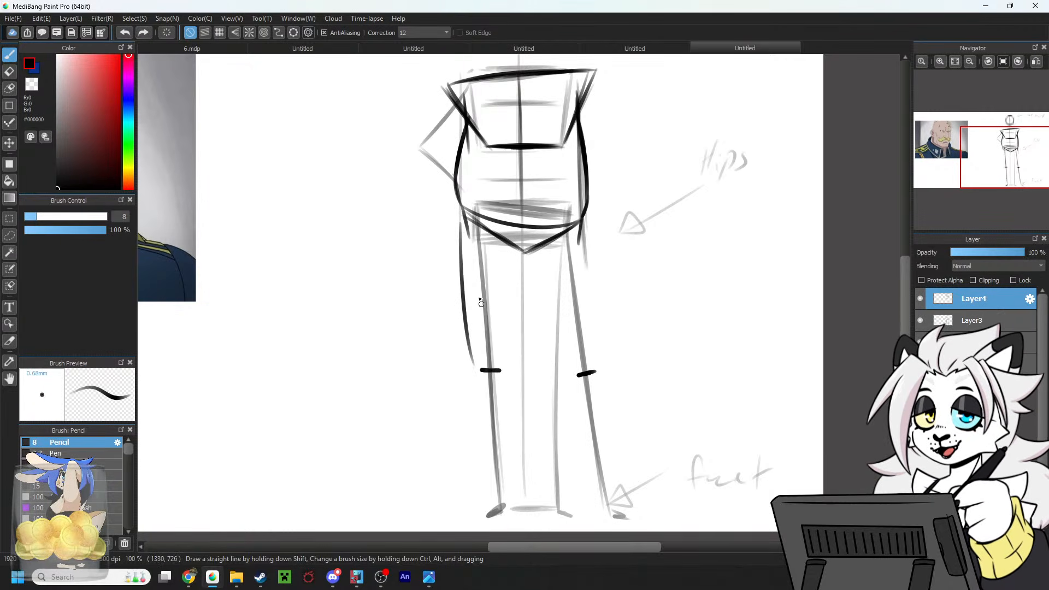
key("ctrl+z")
left_click_drag(459, 213, 470, 370)
left_click_drag(459, 248, 475, 380)
key("ctrl+z")
key("ctrl+z")
mouse_move(459, 214)
left_mouse_down()
mouse_move(477, 374)
mouse_move(518, 370)
mouse_move(525, 248)
left_mouse_up()
mouse_move(511, 379)
left_mouse_down()
mouse_move(526, 247)
mouse_move(574, 374)
left_mouse_up()
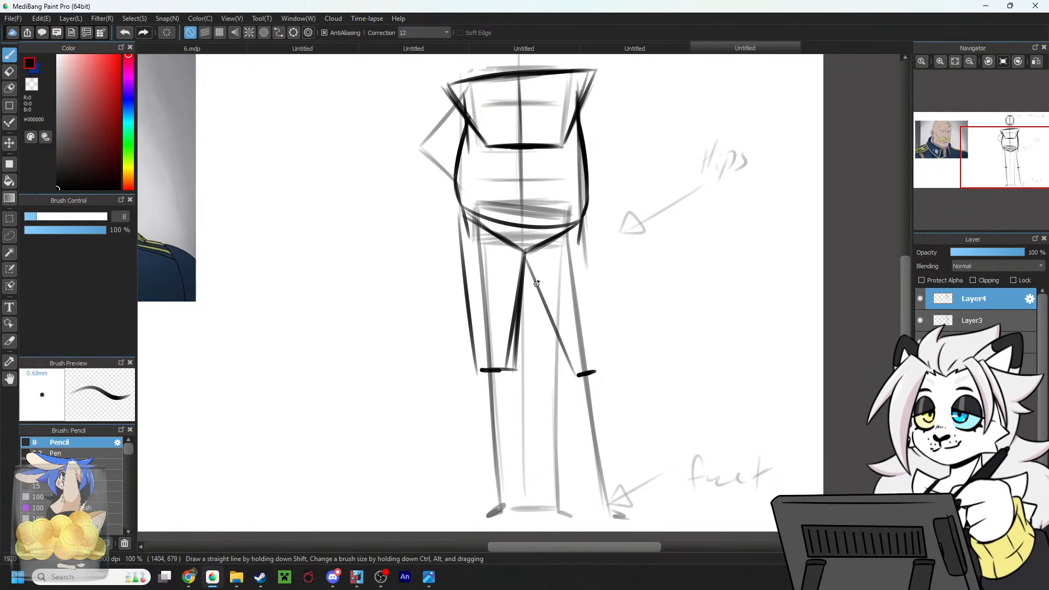
Draw the right thigh's inner, outer and knee lines, and darken both of its sides.
left_click_drag(531, 270, 574, 370)
left_click_drag(572, 366, 606, 362)
left_click_drag(585, 221, 599, 363)
left_click_drag(586, 242, 601, 373)
left_click_drag(587, 254, 600, 373)
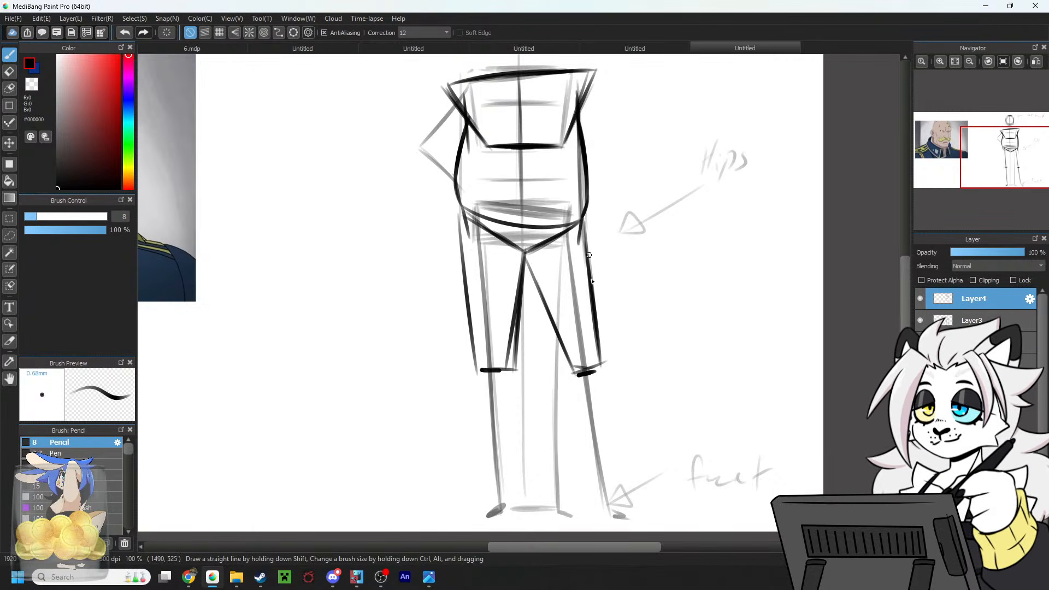
left_click_drag(586, 232, 599, 363)
left_click_drag(527, 270, 572, 373)
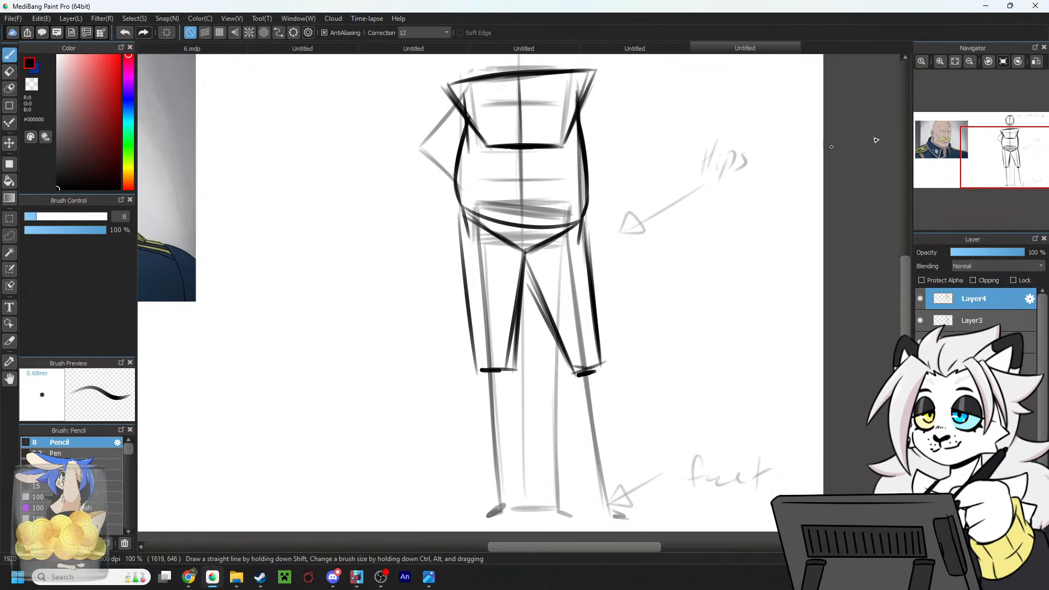
Draw both lower legs as tapered shapes from the knees down to the ankles, following the faded leg lines.
left_click_drag(1004, 153, 1011, 161)
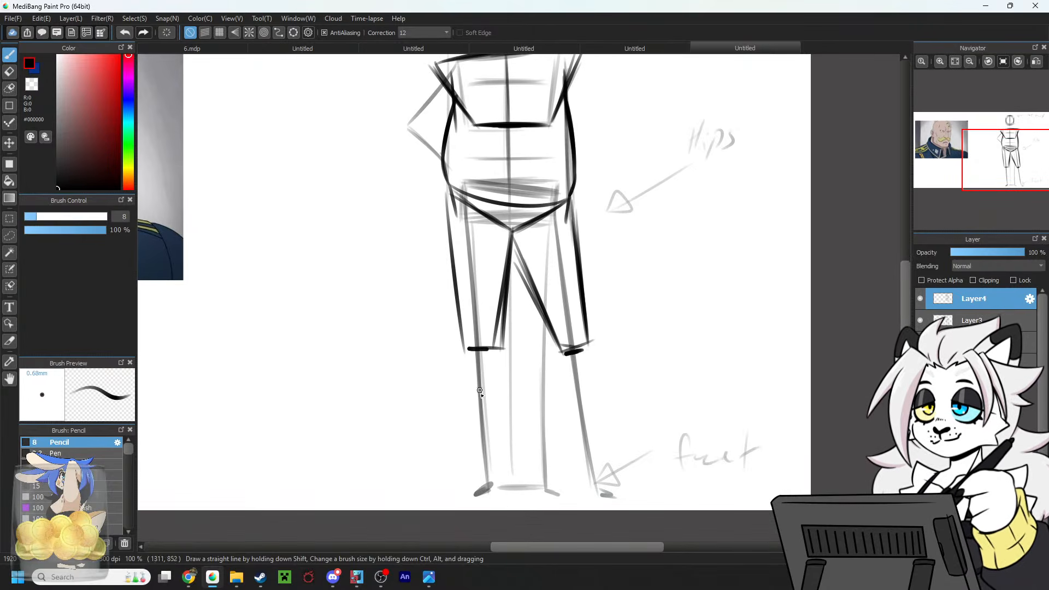
mouse_move(466, 349)
left_mouse_down()
mouse_move(479, 488)
mouse_move(498, 483)
mouse_move(504, 352)
mouse_move(581, 462)
mouse_move(589, 495)
left_mouse_up()
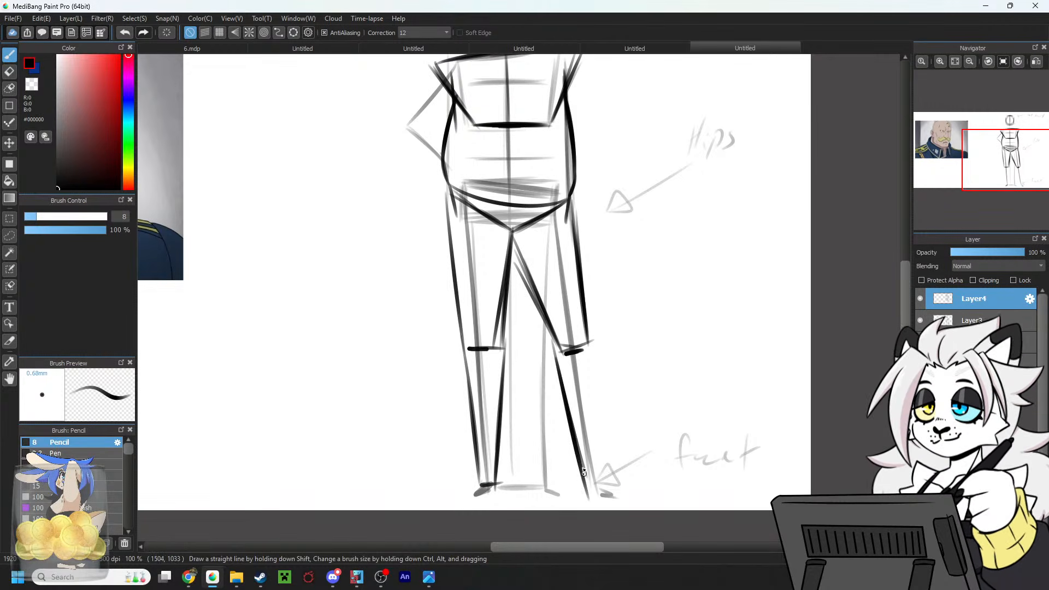
key("ctrl+z")
key("ctrl+z")
mouse_move(560, 351)
left_mouse_down()
mouse_move(586, 482)
mouse_move(580, 474)
left_mouse_up()
key("ctrl+z")
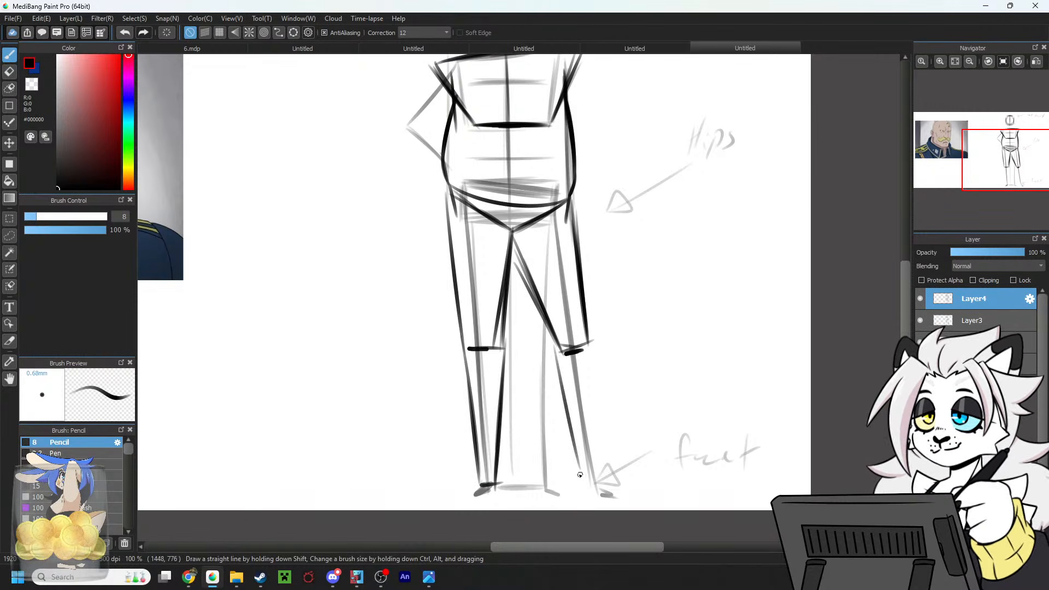
mouse_move(561, 376)
left_mouse_down()
mouse_move(586, 484)
mouse_move(604, 491)
mouse_move(589, 328)
left_mouse_up()
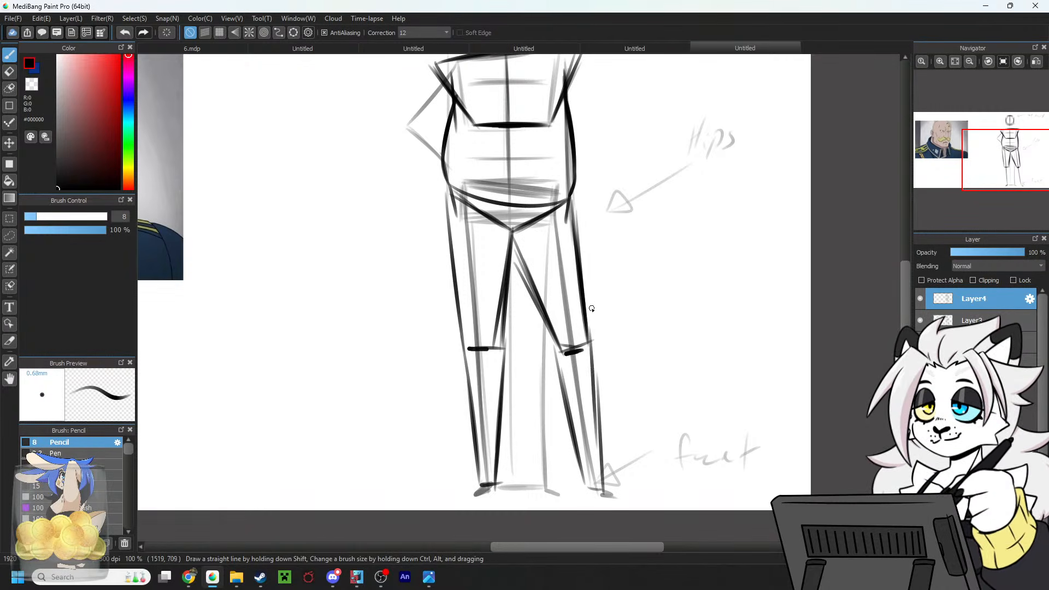
Hide Layer3 to check the block figure without the stick figure, and show the layer again.
mouse_move(1008, 164)
left_mouse_down()
mouse_move(1007, 181)
mouse_move(1011, 139)
mouse_move(1009, 173)
mouse_move(1008, 153)
left_mouse_up()
left_click(920, 320)
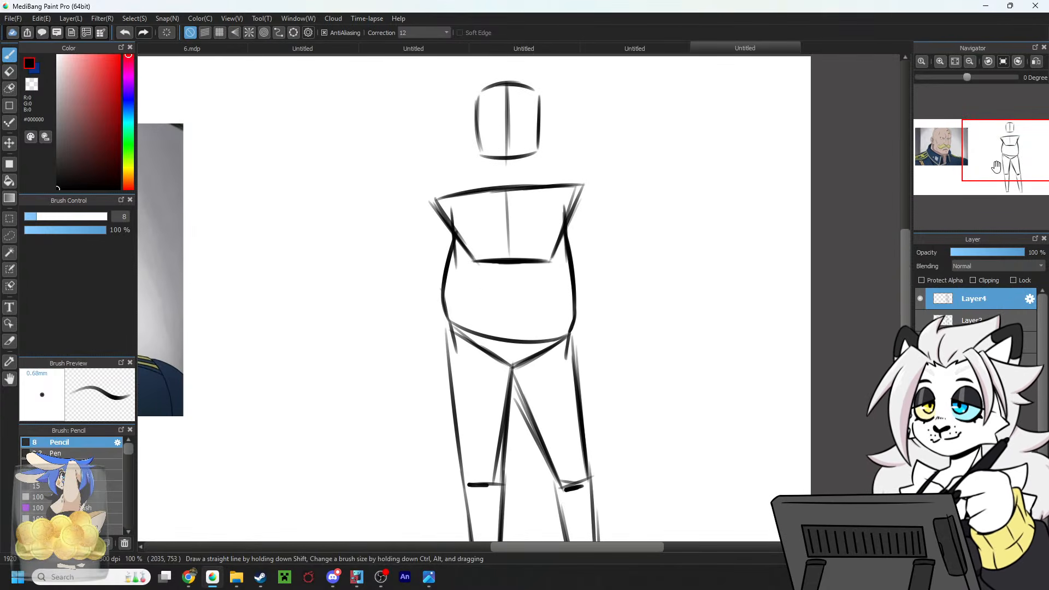
mouse_move(995, 171)
left_mouse_down()
mouse_move(985, 184)
mouse_move(1001, 153)
mouse_move(1007, 168)
left_mouse_up()
left_click(920, 321)
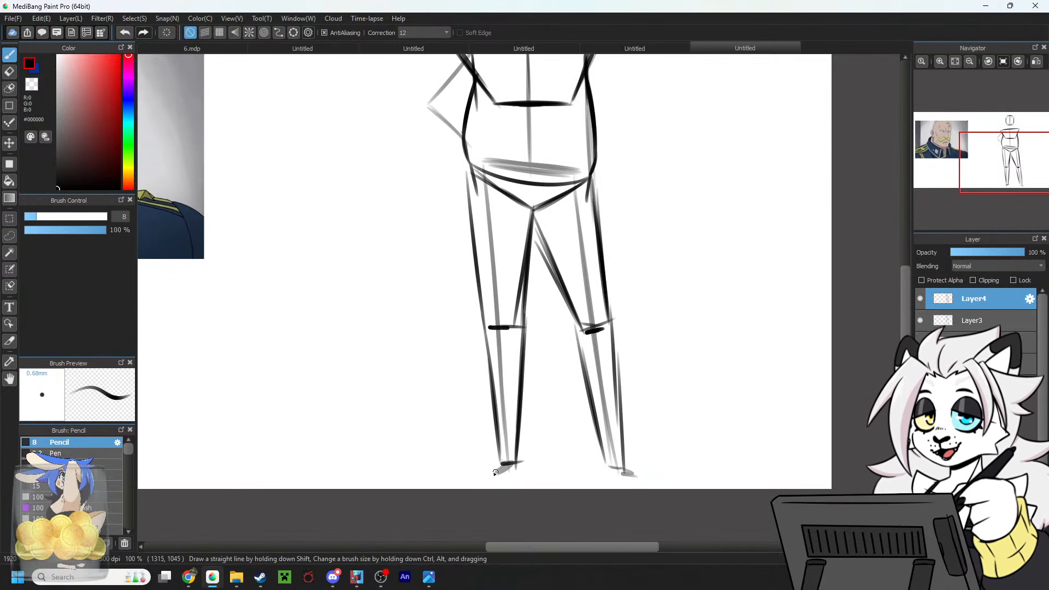
Draw triangular feet with flat soles pointing outward from both ankles, and add a small heel on the right foot's inner side.
left_click_drag(499, 475, 511, 473)
key("ctrl+z")
mouse_move(480, 474)
left_mouse_down()
mouse_move(517, 472)
mouse_move(479, 473)
left_mouse_up()
left_click_drag(477, 475, 494, 474)
left_click_drag(615, 473, 651, 472)
mouse_move(610, 473)
left_mouse_down()
mouse_move(628, 450)
mouse_move(647, 471)
mouse_move(634, 455)
mouse_move(608, 471)
left_mouse_up()
mouse_move(515, 472)
left_mouse_down()
mouse_move(519, 446)
mouse_move(500, 449)
mouse_move(477, 474)
left_mouse_up()
left_click_drag(478, 474, 507, 469)
key("ctrl+z")
key("ctrl+z")
key("ctrl+z")
key("ctrl+z")
key("ctrl+z")
key("ctrl+z")
key("ctrl+z")
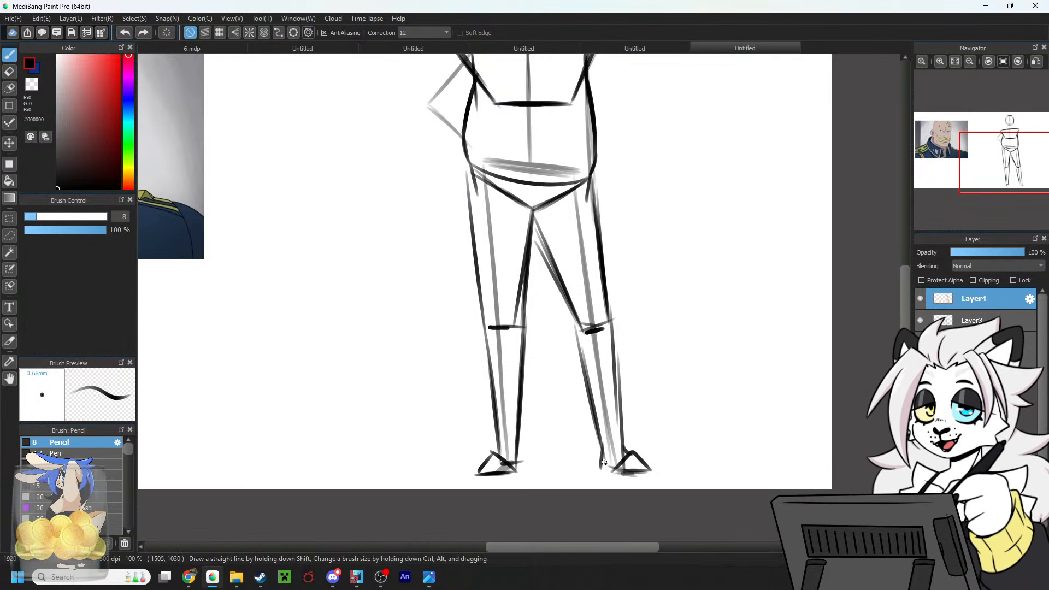
mouse_move(601, 448)
left_mouse_down()
mouse_move(598, 468)
mouse_move(619, 471)
left_mouse_up()
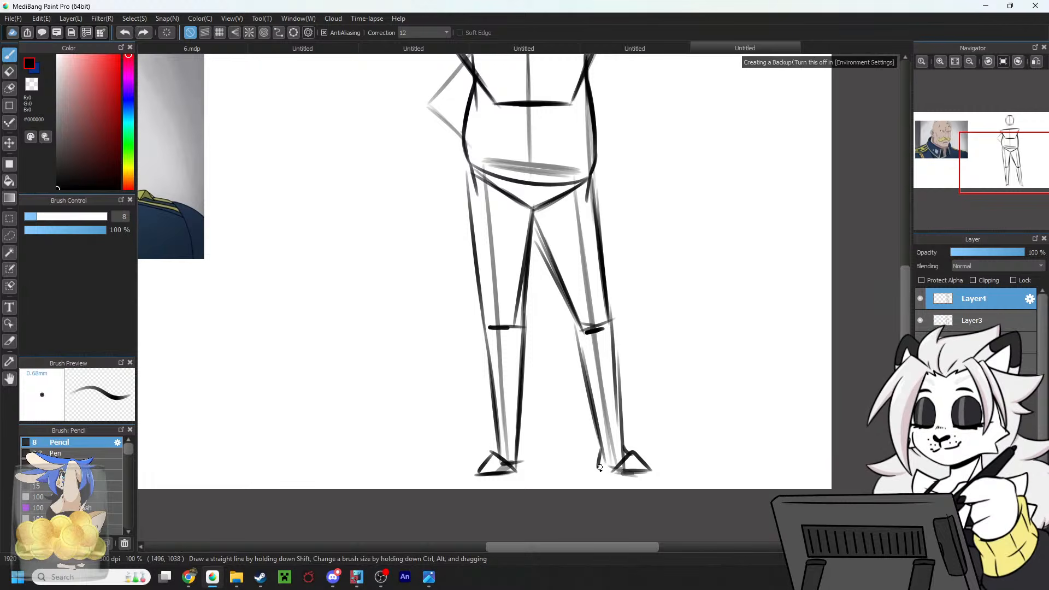
Sketch a small example ankle with a triangular foot and heel in the empty space beside the legs, and undo it.
mouse_move(700, 245)
left_mouse_down()
mouse_move(717, 338)
mouse_move(733, 300)
mouse_move(736, 229)
left_mouse_up()
left_click_drag(725, 344, 753, 347)
mouse_move(710, 319)
left_mouse_down()
mouse_move(724, 347)
mouse_move(704, 343)
mouse_move(733, 348)
left_mouse_up()
key("ctrl+z")
key("ctrl+z")
key("ctrl+z")
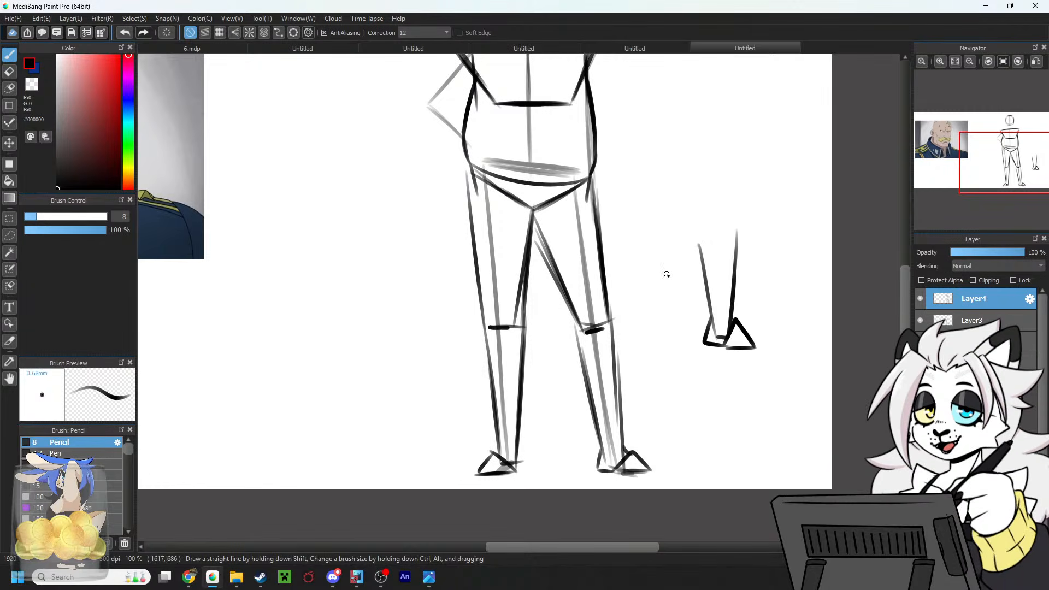
key("ctrl+z")
key("ctrl+z")
key("ctrl+z")
key("ctrl+z")
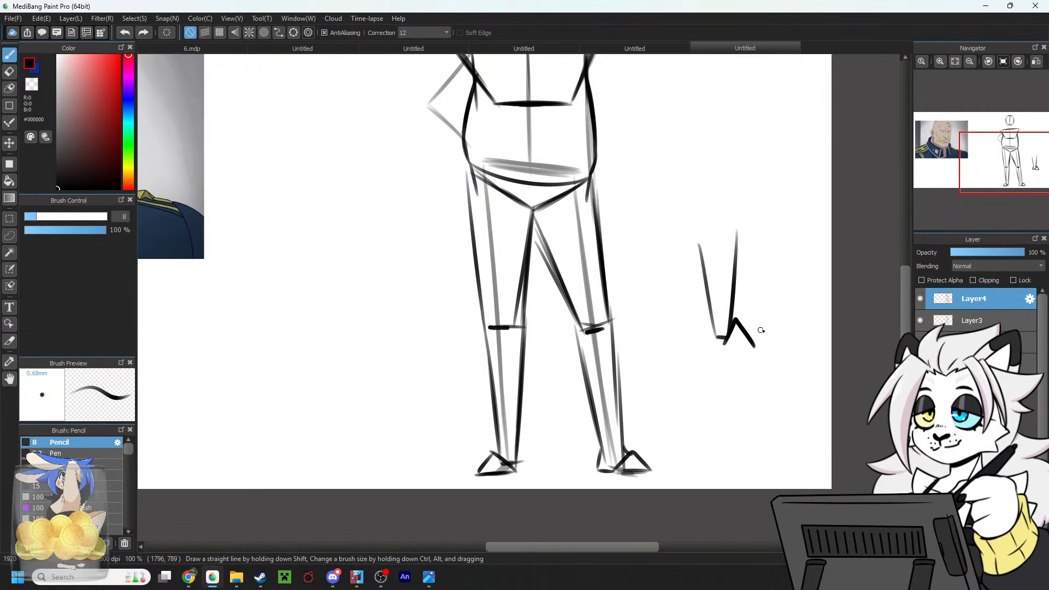
key("ctrl+z")
Sketch a larger example foot beside the legs with a curved ankle, sloping front and flat sole, and undo it.
mouse_move(699, 237)
left_mouse_down()
mouse_move(708, 326)
mouse_move(749, 327)
mouse_move(755, 222)
left_mouse_up()
key("ctrl+z")
left_click_drag(735, 332, 754, 214)
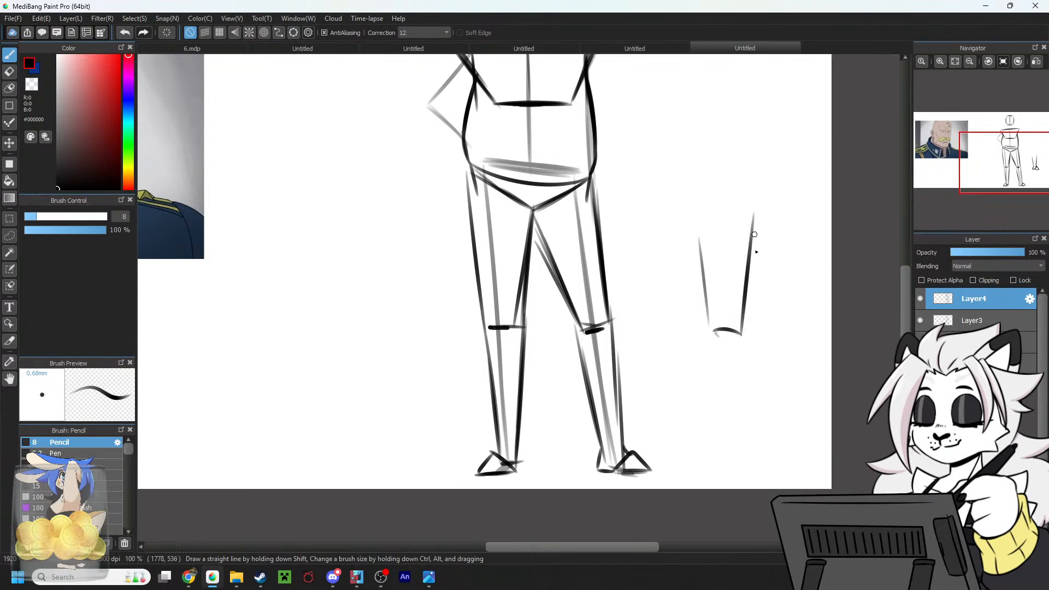
mouse_move(711, 339)
left_mouse_down()
mouse_move(718, 391)
mouse_move(781, 392)
left_mouse_up()
key("ctrl+z")
left_click_drag(782, 393, 745, 334)
left_click_drag(742, 332, 781, 390)
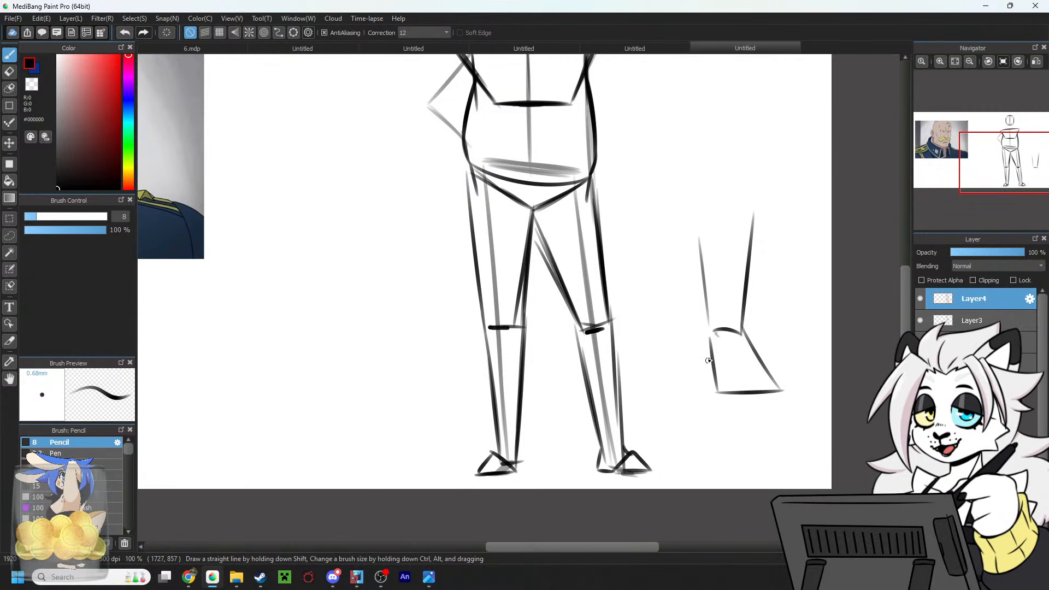
left_click_drag(708, 337, 713, 377)
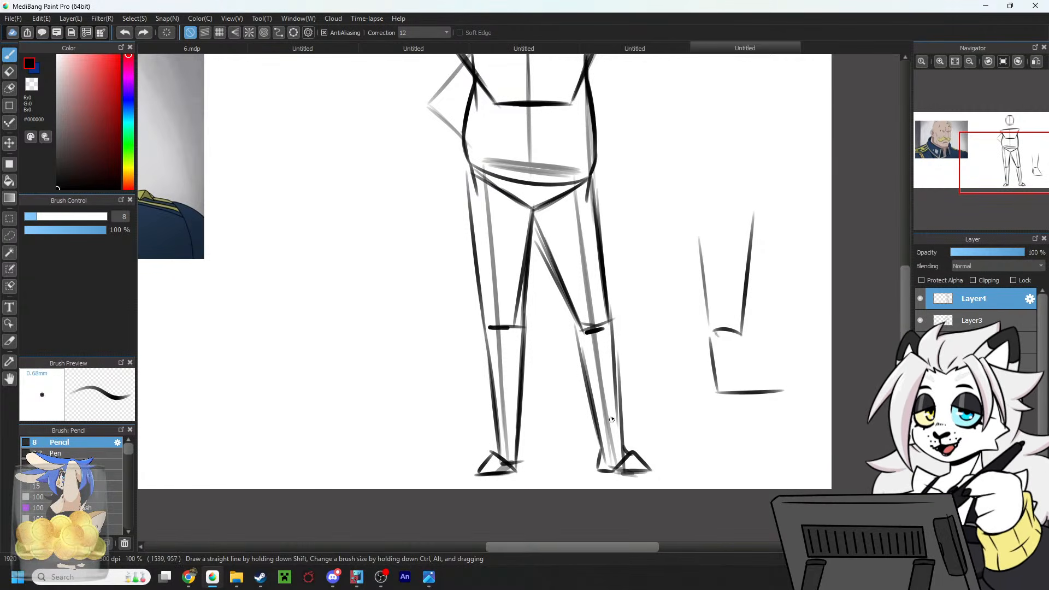
key("ctrl+z")
key("ctrl+z")
key("ctrl+z")
key("ctrl+z")
Add a small heel shape on the inner side of the left foot.
mouse_move(519, 451)
left_mouse_down()
mouse_move(526, 468)
mouse_move(516, 470)
left_mouse_up()
key("ctrl+z")
key("ctrl+z")
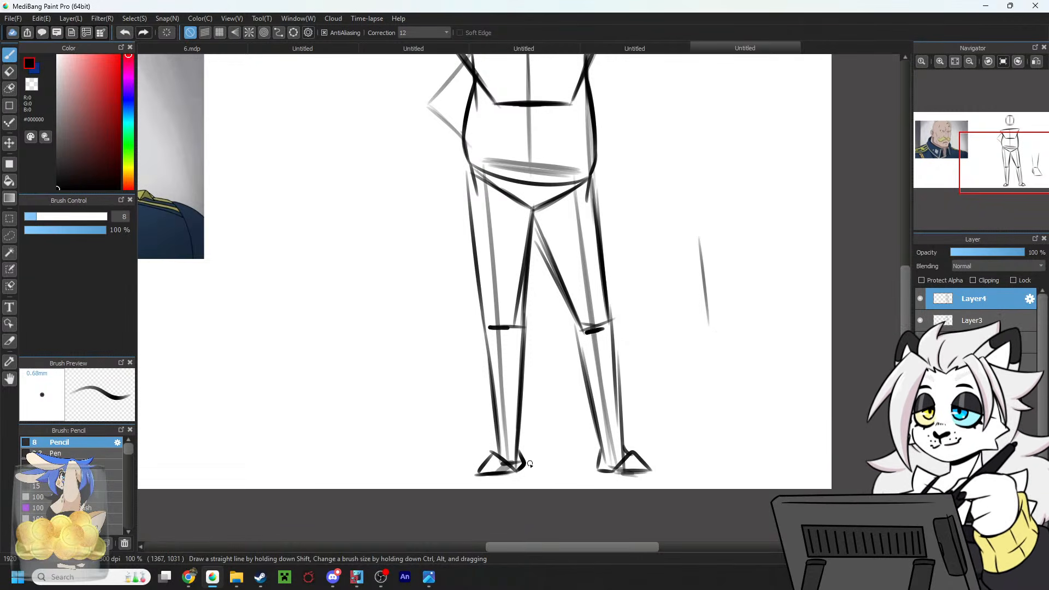
Draw the bent left arm line from the shoulder out to the elbow and back to the hip, with dots at elbow and wrist.
mouse_move(1009, 165)
left_mouse_down()
mouse_move(1001, 159)
mouse_move(1014, 147)
left_mouse_up()
scroll(1000, 159, "down", 1)
scroll(1009, 148, "up", 2)
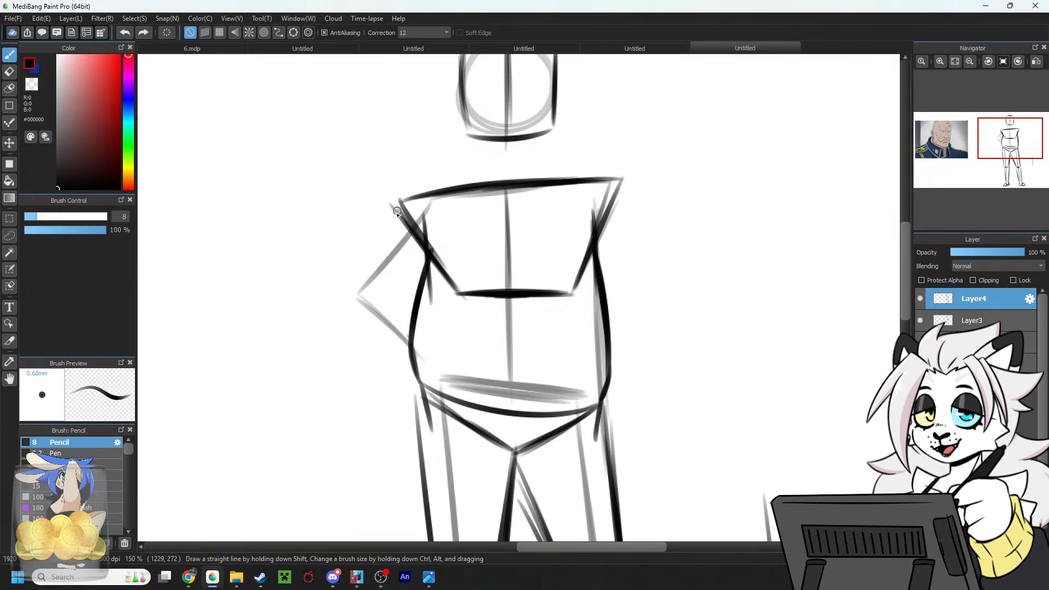
mouse_move(407, 214)
left_mouse_down()
mouse_move(330, 302)
mouse_move(334, 315)
mouse_move(333, 296)
mouse_move(322, 308)
mouse_move(416, 395)
left_mouse_up()
left_click_drag(993, 152, 981, 155)
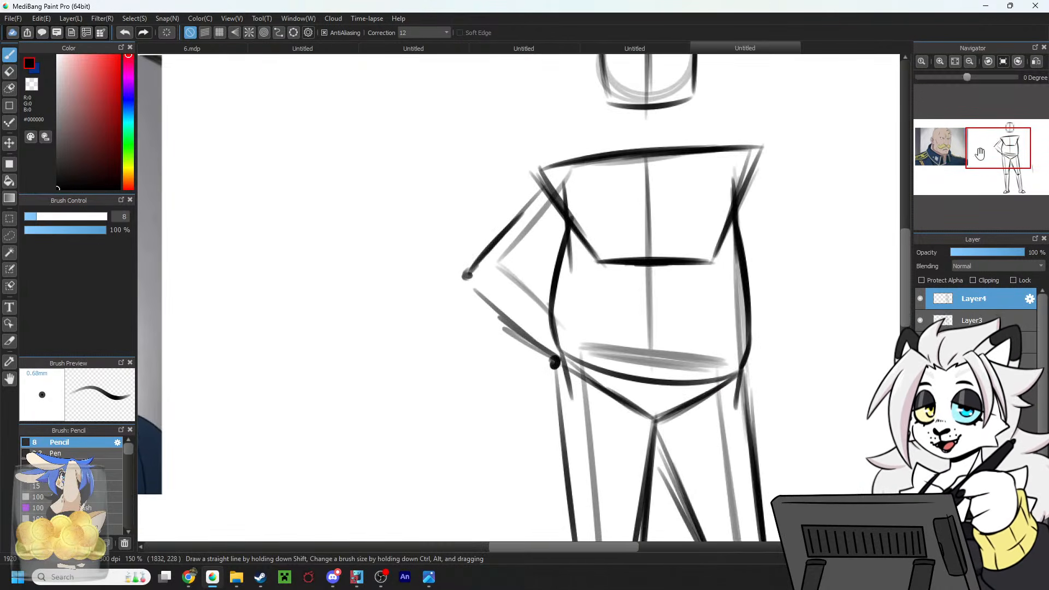
left_click_drag(463, 285, 557, 358)
left_click_drag(474, 282, 539, 344)
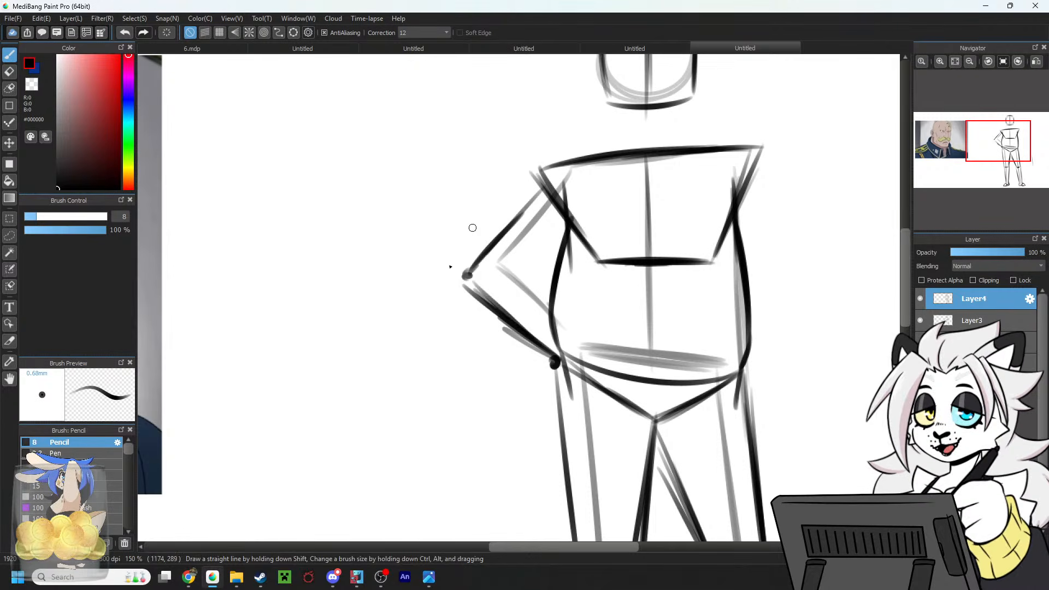
Draw the straight right arm line from the shoulder down to the wrist beside the upper thigh.
left_click_drag(999, 141, 1019, 145)
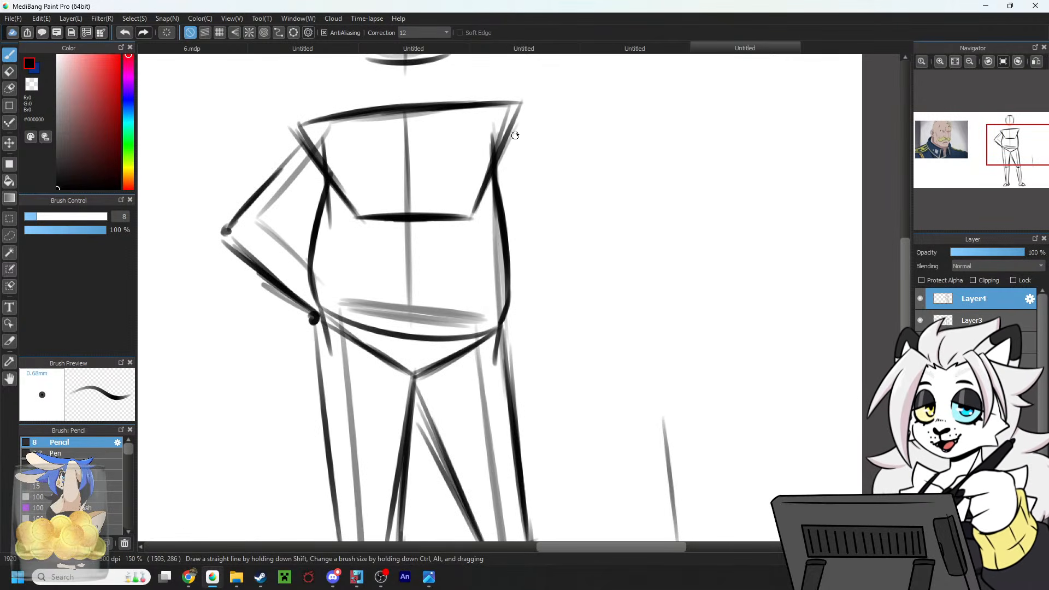
mouse_move(515, 135)
left_mouse_down()
mouse_move(514, 375)
mouse_move(532, 405)
left_mouse_up()
key("ctrl+z")
left_click_drag(522, 299, 530, 405)
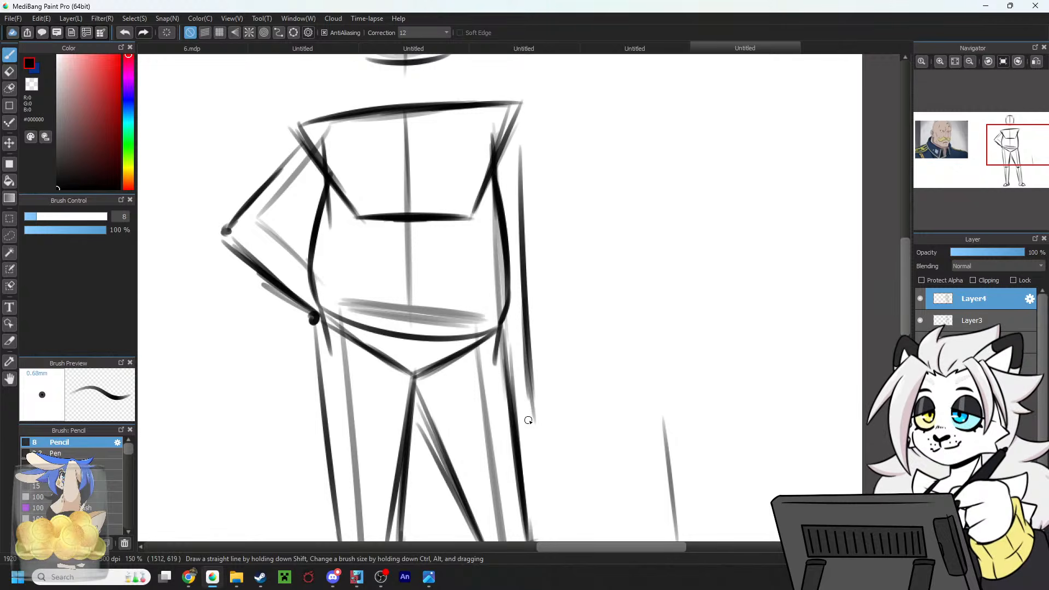
key("ctrl+z")
key("ctrl+z")
left_click_drag(526, 171, 532, 381)
mouse_move(523, 120)
left_mouse_down()
mouse_move(536, 385)
mouse_move(335, 369)
left_mouse_up()
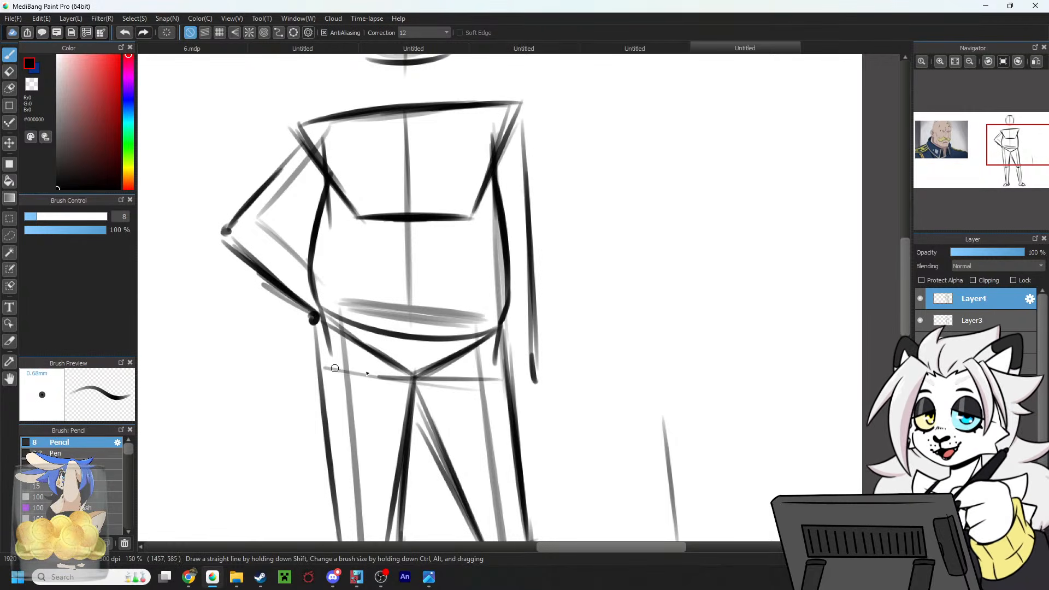
Sketch a horizontal guide across the figure at crotch level to compare the wrist height, and undo it.
left_click_drag(633, 364, 271, 376)
key("ctrl+z")
key("ctrl+z")
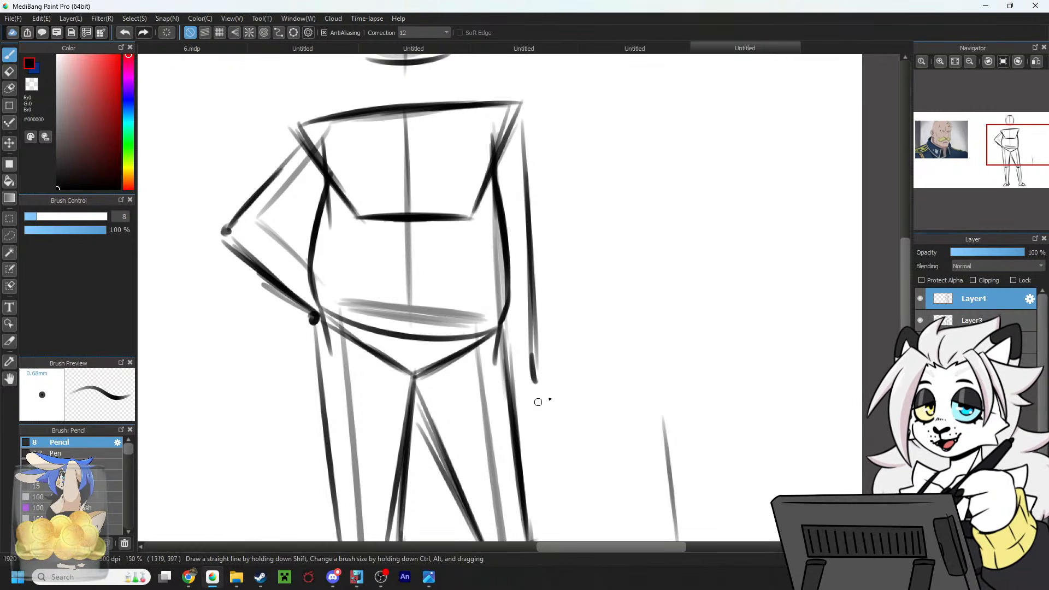
Block in the left upper arm with an outer edge from shoulder to elbow and an inner edge from the armpit.
left_click_drag(1016, 149, 1007, 147)
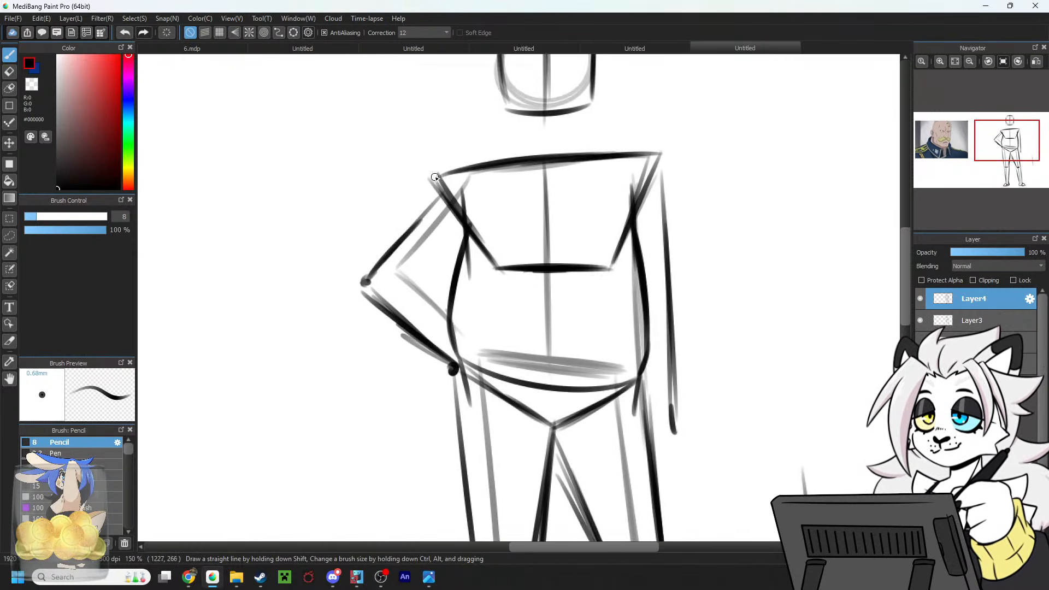
left_click_drag(434, 175, 351, 283)
mouse_move(391, 229)
left_mouse_down()
mouse_move(375, 248)
mouse_move(385, 309)
mouse_move(457, 245)
left_mouse_up()
left_click_drag(387, 301, 464, 232)
key("ctrl+z")
key("ctrl+z")
left_click_drag(411, 282, 464, 239)
left_click_drag(407, 212, 442, 173)
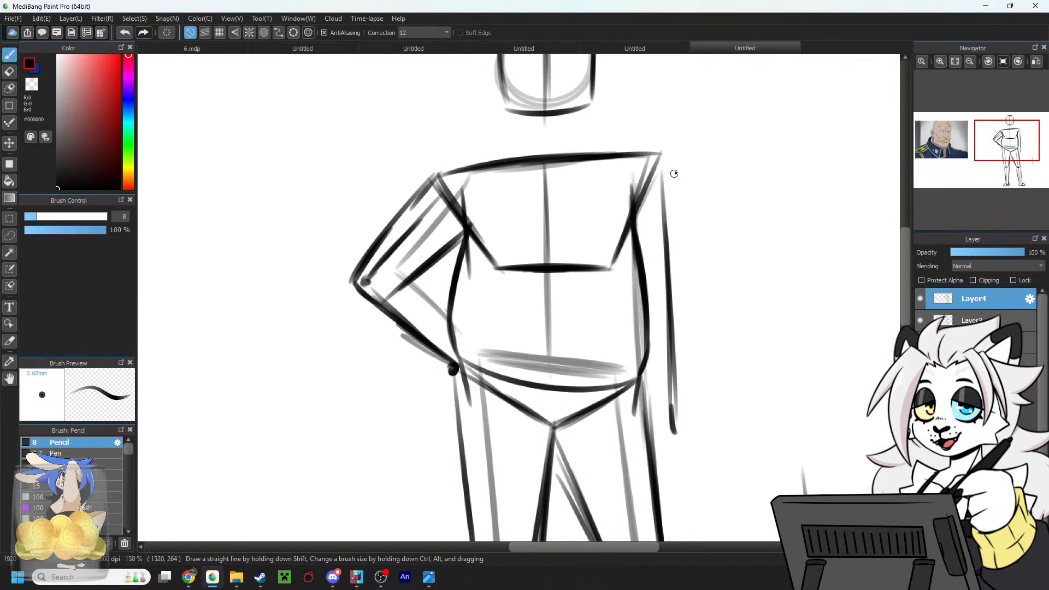
Block in the straight right arm with long outer and inner edges, closed off by a short line at the wrist.
left_click_drag(675, 162, 677, 327)
key("ctrl+z")
left_click_drag(675, 159, 680, 389)
left_click_drag(681, 238, 681, 400)
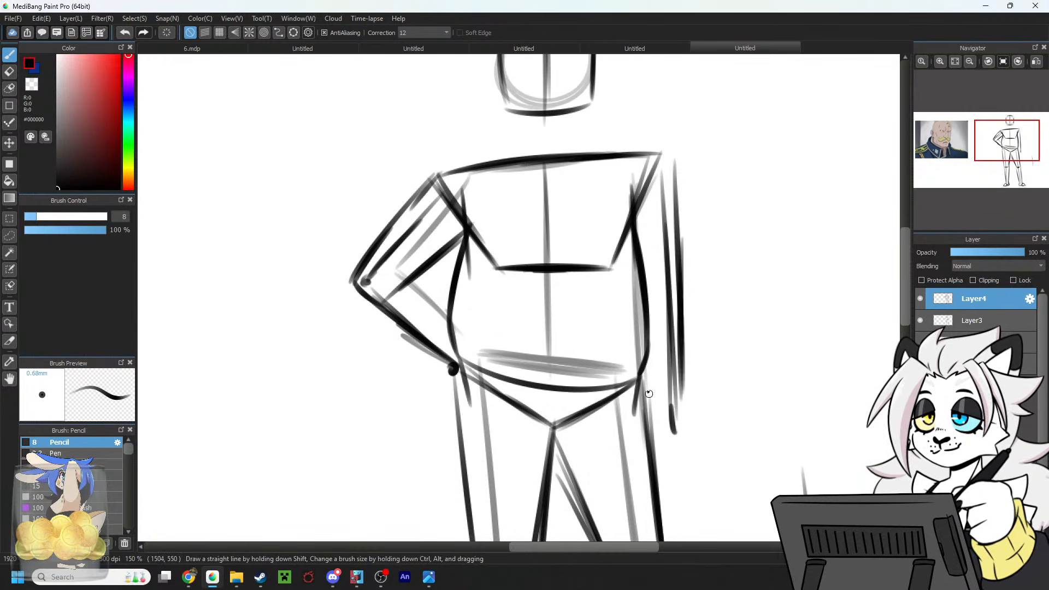
mouse_move(645, 367)
left_mouse_down()
mouse_move(661, 444)
mouse_move(686, 437)
mouse_move(687, 305)
left_mouse_up()
left_click_drag(683, 407, 680, 282)
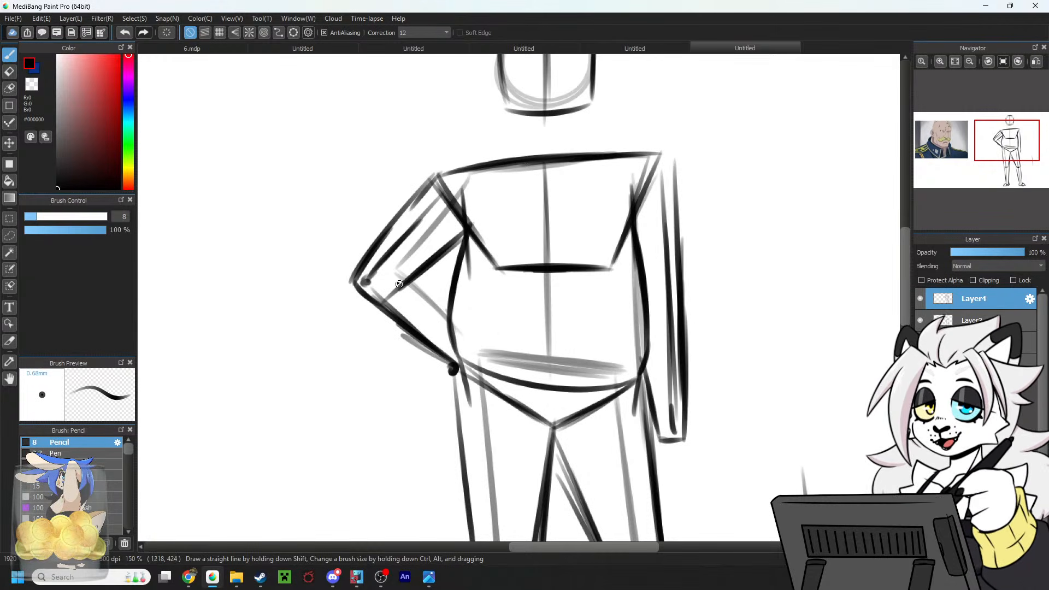
Block in the left forearm with an elbow line and two edges converging at the wrist on the hip.
mouse_move(367, 269)
left_mouse_down()
mouse_move(418, 265)
mouse_move(453, 347)
left_mouse_up()
left_click_drag(410, 273, 451, 339)
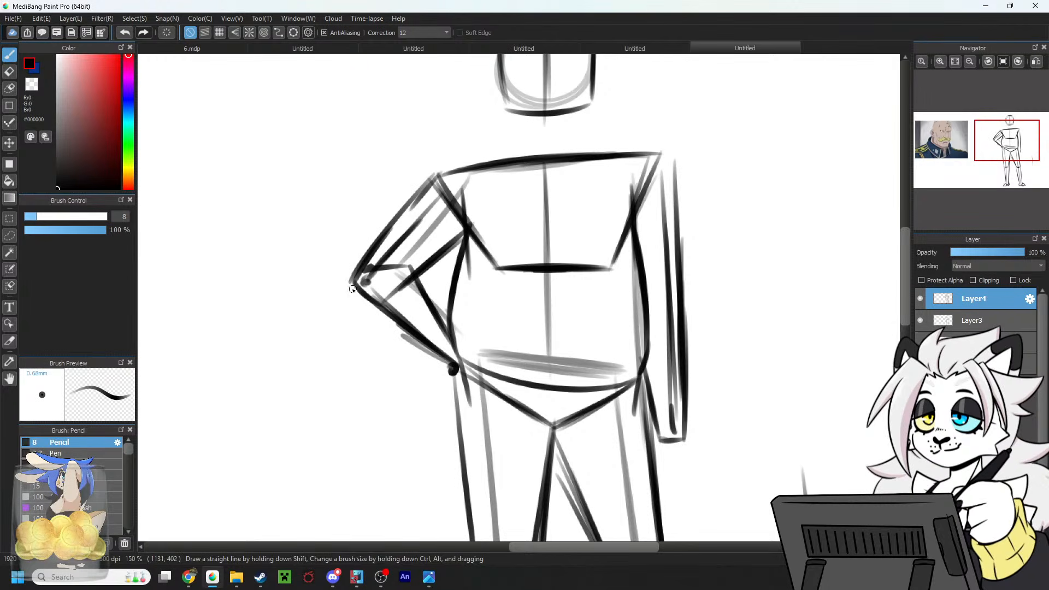
left_click_drag(352, 287, 453, 370)
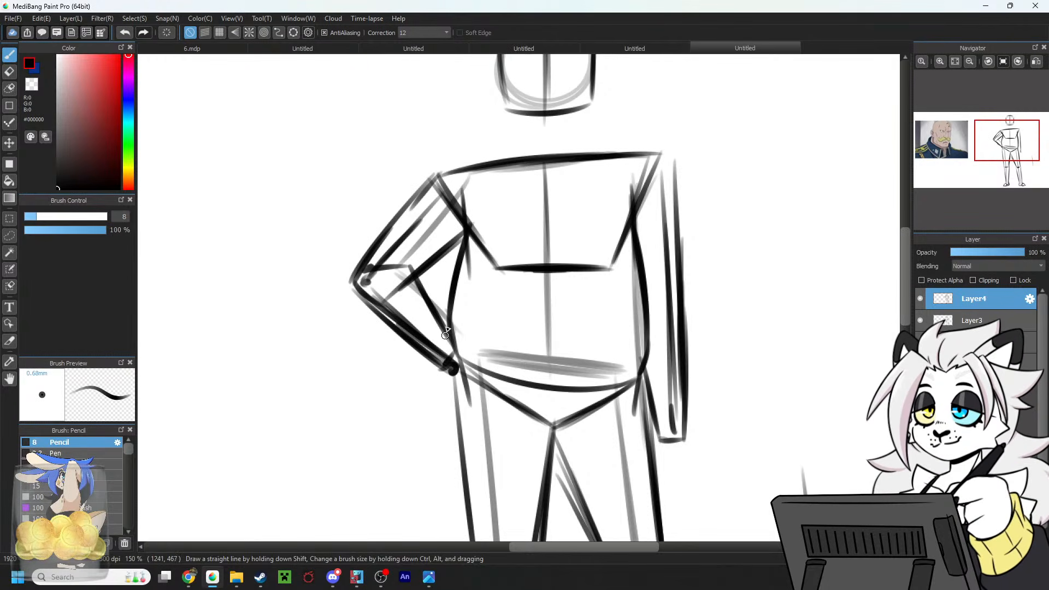
Draw a small boxy hand at the left wrist resting against the hip.
left_click(1008, 155)
left_click_drag(412, 266, 402, 308)
mouse_move(404, 310)
left_mouse_down()
mouse_move(431, 311)
mouse_move(428, 273)
mouse_move(439, 314)
left_mouse_up()
key("ctrl+z")
key("ctrl+z")
left_click_drag(402, 312, 437, 313)
mouse_move(438, 304)
left_mouse_down()
mouse_move(444, 261)
mouse_move(392, 309)
left_mouse_up()
mouse_move(391, 309)
left_mouse_down()
mouse_move(423, 317)
mouse_move(409, 283)
mouse_move(409, 313)
left_mouse_up()
key("ctrl+z")
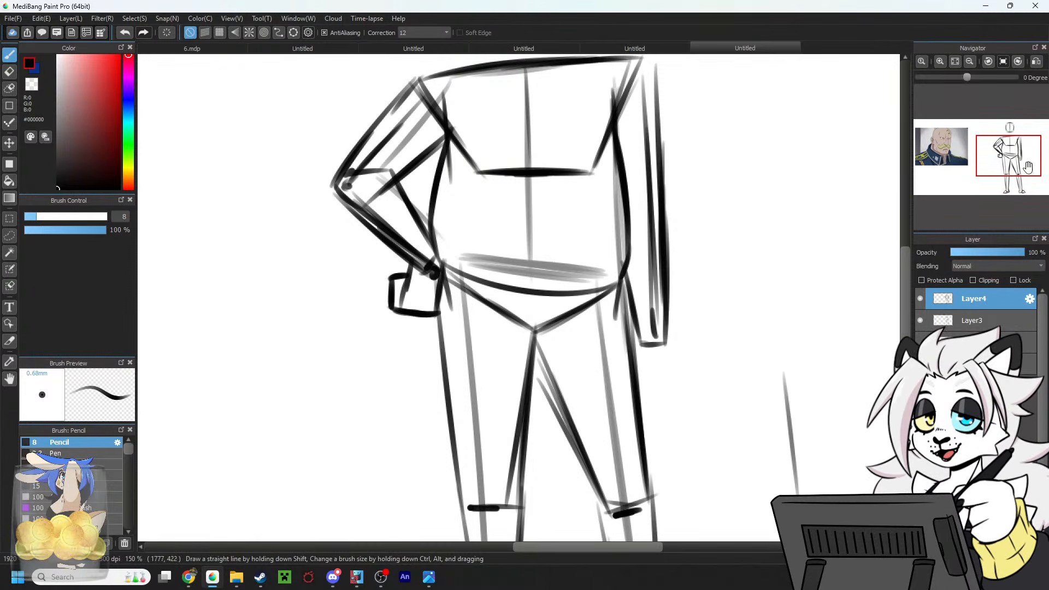
Draw the hanging right hand below the wrist with a triangular palm, a pointed finger shape and a thumb.
mouse_move(662, 339)
left_mouse_down()
mouse_move(582, 360)
mouse_move(546, 396)
mouse_move(574, 436)
left_mouse_up()
left_click_drag(581, 359, 577, 418)
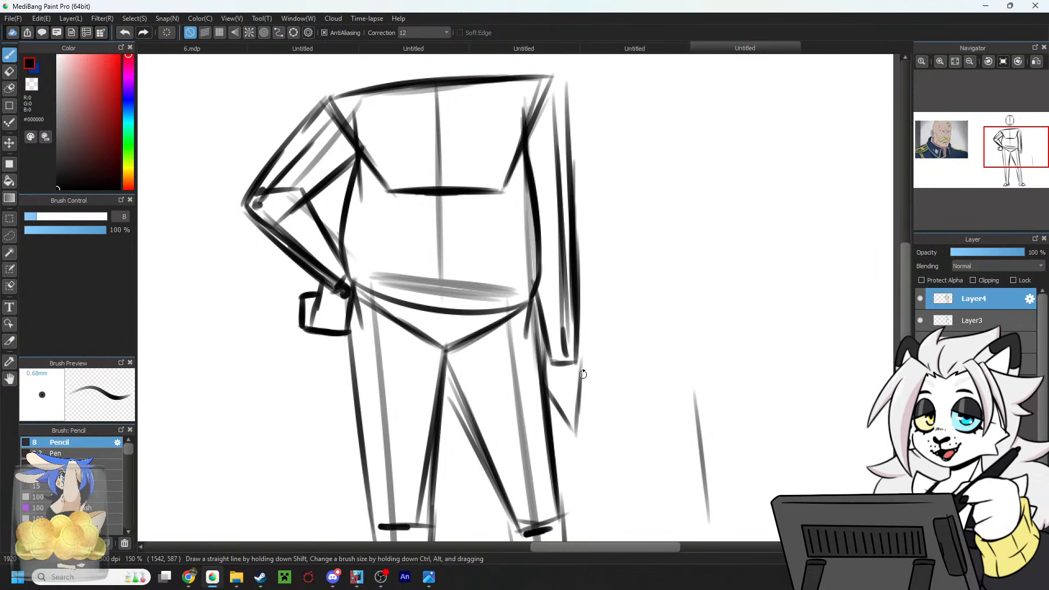
mouse_move(579, 323)
left_mouse_down()
mouse_move(584, 378)
mouse_move(546, 407)
mouse_move(558, 444)
left_mouse_up()
mouse_move(555, 418)
left_mouse_down()
mouse_move(572, 443)
mouse_move(581, 347)
left_mouse_up()
Sketch a larger example hand in the empty space beside the torso, with a triangular palm and a rounded thumb.
mouse_move(712, 153)
left_mouse_down()
mouse_move(696, 196)
mouse_move(741, 214)
mouse_move(752, 196)
left_mouse_up()
key("ctrl+z")
key("ctrl+z")
key("ctrl+z")
left_click_drag(687, 136, 751, 142)
left_click_drag(684, 144, 734, 228)
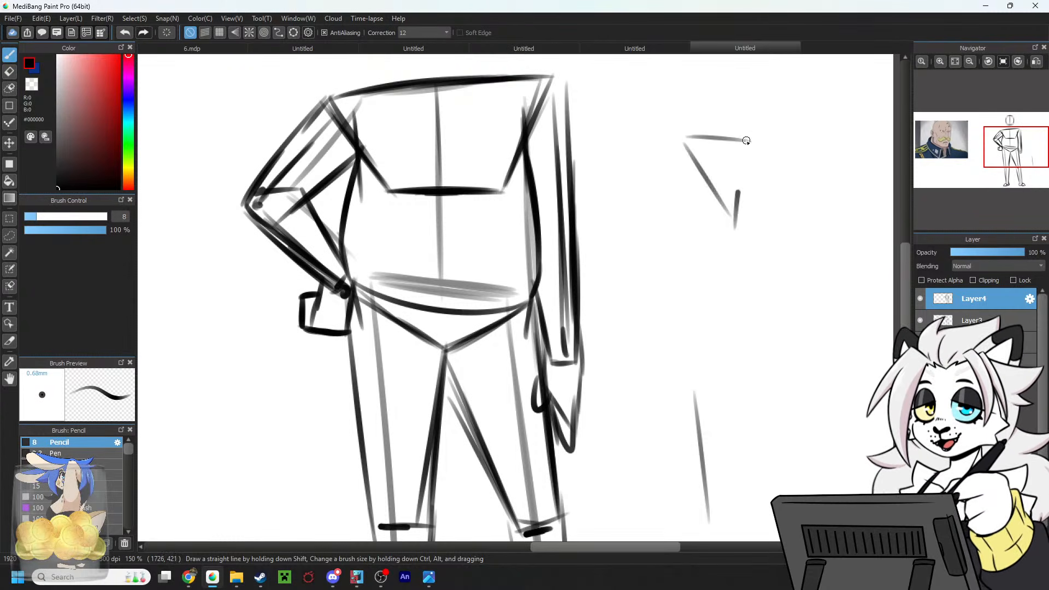
left_click_drag(747, 141, 735, 229)
mouse_move(679, 146)
left_mouse_down()
mouse_move(679, 205)
mouse_move(700, 176)
mouse_move(733, 235)
left_mouse_up()
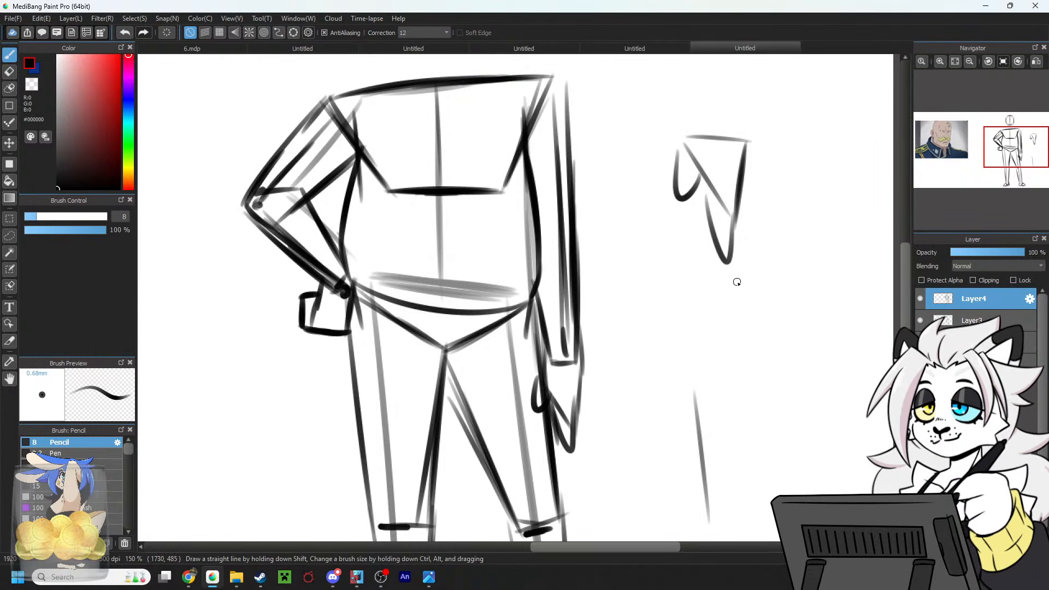
key("ctrl+z")
key("ctrl+z")
left_click_drag(680, 143, 705, 182)
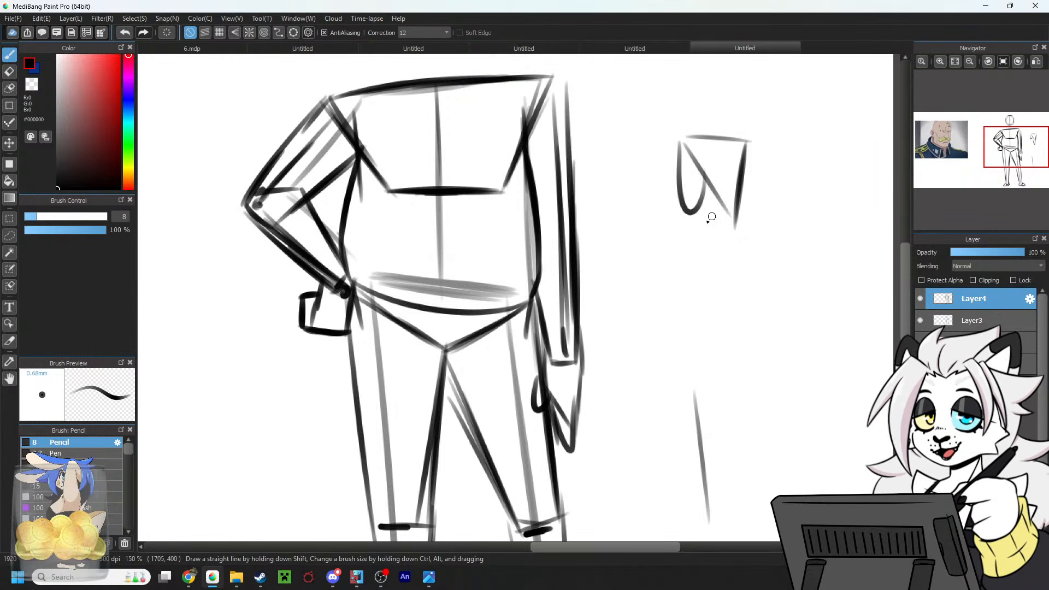
Sketch slanted guide lines across the lower tip of the example palm, and undo them.
mouse_move(673, 223)
left_mouse_down()
mouse_move(744, 236)
mouse_move(780, 233)
left_mouse_up()
key("ctrl+z")
left_click_drag(641, 226, 771, 237)
left_click_drag(632, 220, 787, 226)
key("ctrl+z")
key("ctrl+z")
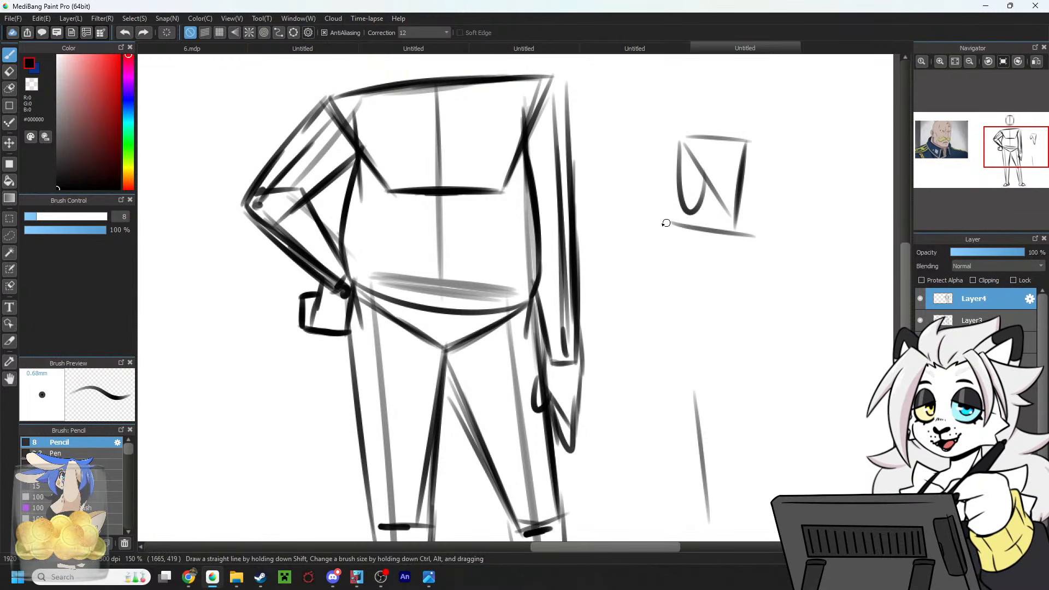
left_click_drag(648, 220, 785, 232)
key("ctrl+z")
key("ctrl+z")
Add a long rounded finger shape extending from the lower tip of the example palm.
mouse_move(714, 200)
left_mouse_down()
mouse_move(744, 216)
mouse_move(747, 201)
left_mouse_up()
key("ctrl+z")
key("ctrl+z")
key("ctrl+z")
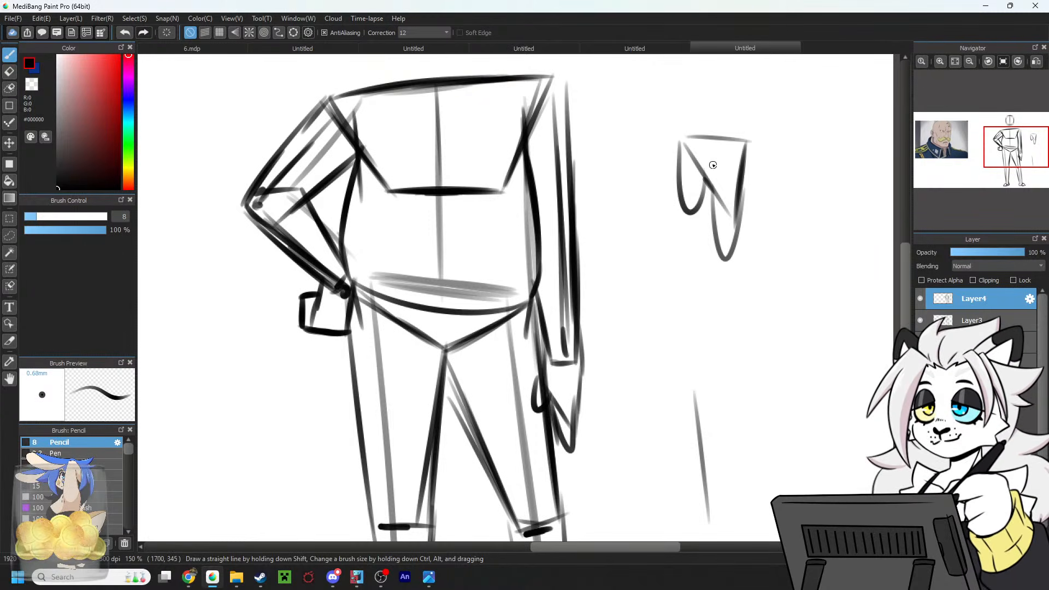
Sketch wrist and forearm lines above the example hand, and undo them.
left_click_drag(706, 119, 691, 133)
left_click_drag(730, 67, 743, 140)
mouse_move(684, 77)
left_mouse_down()
mouse_move(694, 114)
mouse_move(743, 55)
left_mouse_up()
key("ctrl+z")
left_click_drag(697, 126, 703, 55)
key("ctrl+z")
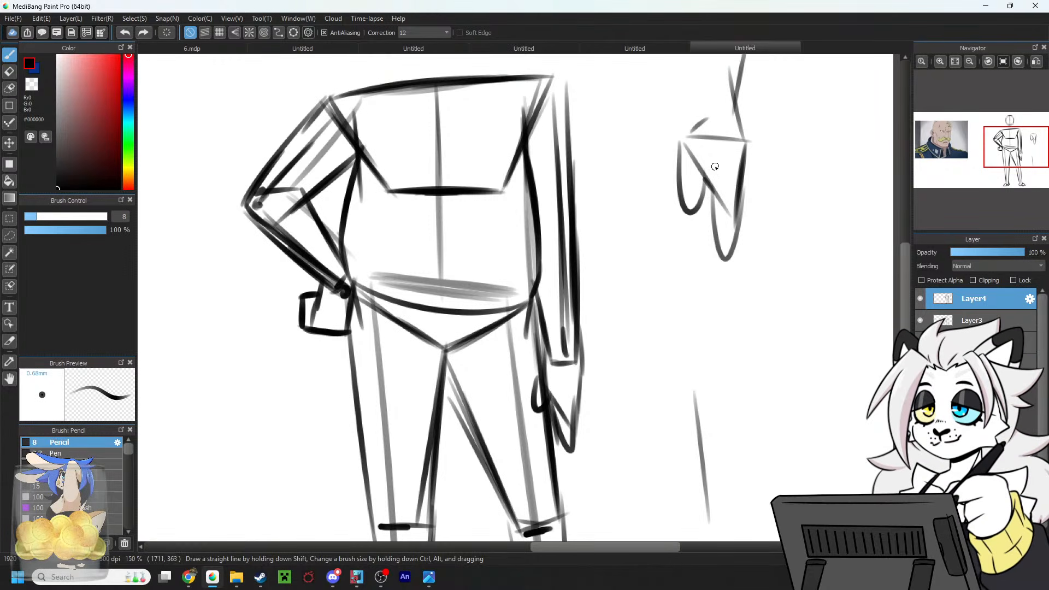
key("ctrl+z")
key("ctrl+z")
key("ctrl+z")
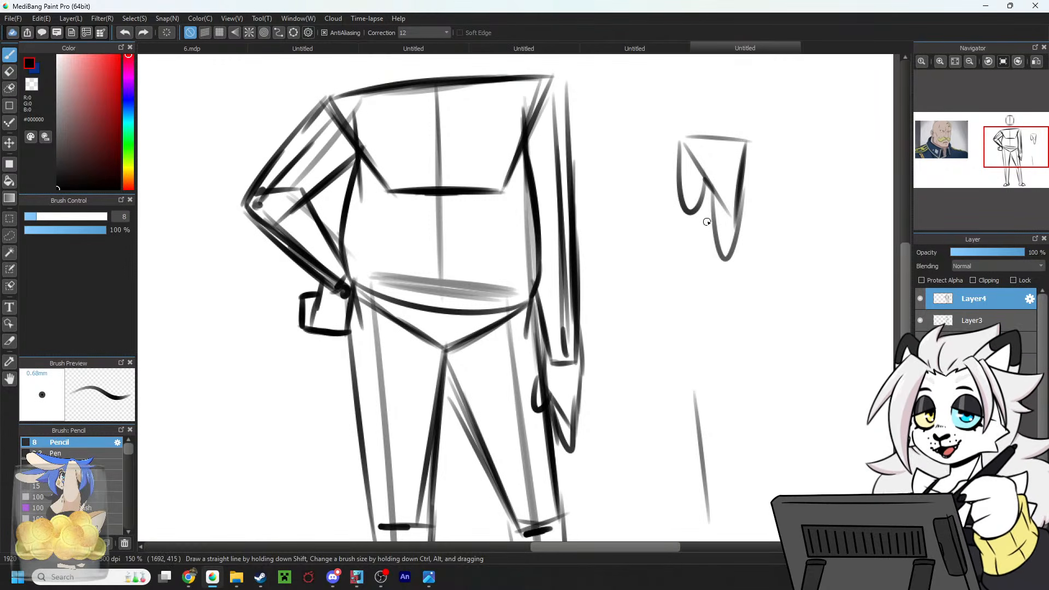
Add smaller overlapping finger shapes between the thumb and the long finger of the example hand.
mouse_move(711, 217)
left_mouse_down()
mouse_move(720, 259)
mouse_move(698, 232)
mouse_move(705, 241)
left_mouse_up()
key("ctrl+z")
key("ctrl+z")
left_click_drag(714, 202, 709, 254)
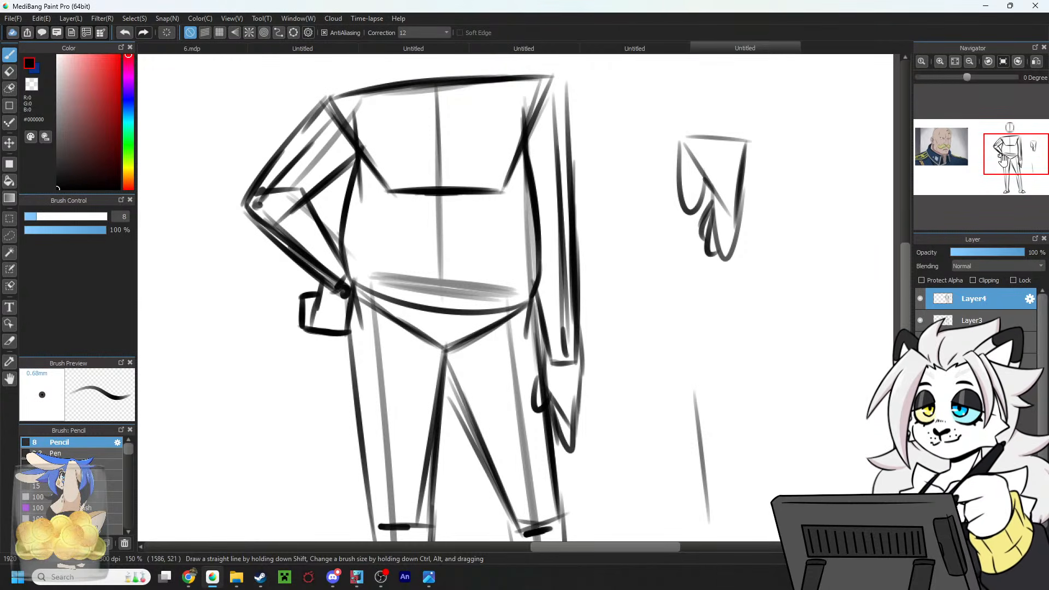
Sketch a side-view example hand beside the first one, with a narrow palm block, a thumb and a long finger shape.
left_click_drag(1038, 143, 1042, 143)
left_click_drag(504, 202, 502, 281)
left_click_drag(502, 281, 536, 291)
mouse_move(515, 194)
left_mouse_down()
mouse_move(536, 299)
mouse_move(482, 277)
mouse_move(524, 221)
left_mouse_up()
key("ctrl+z")
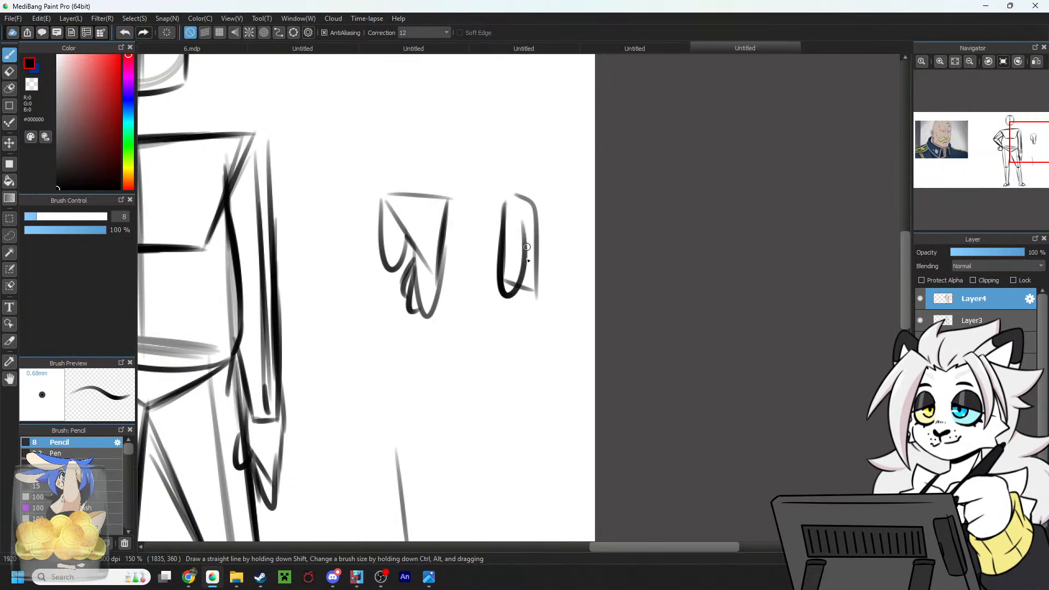
mouse_move(510, 300)
left_mouse_down()
mouse_move(525, 360)
mouse_move(532, 289)
mouse_move(530, 378)
mouse_move(535, 281)
left_mouse_up()
key("ctrl+z")
key("ctrl+z")
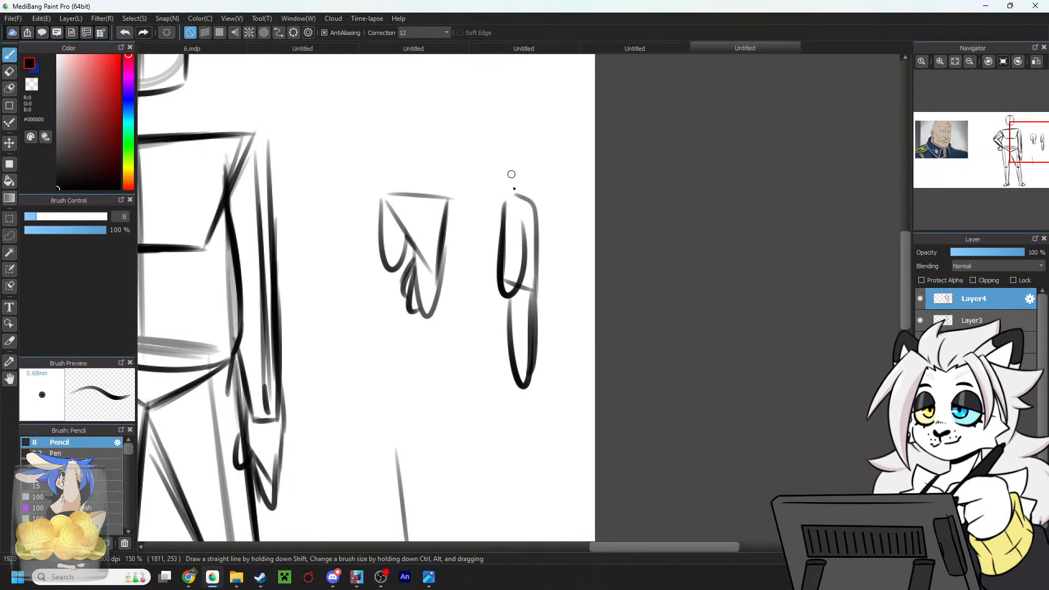
Add wrist and forearm lines above the side-view example hand, and undo that whole sketch.
mouse_move(512, 194)
left_mouse_down()
mouse_move(499, 80)
mouse_move(534, 203)
left_mouse_up()
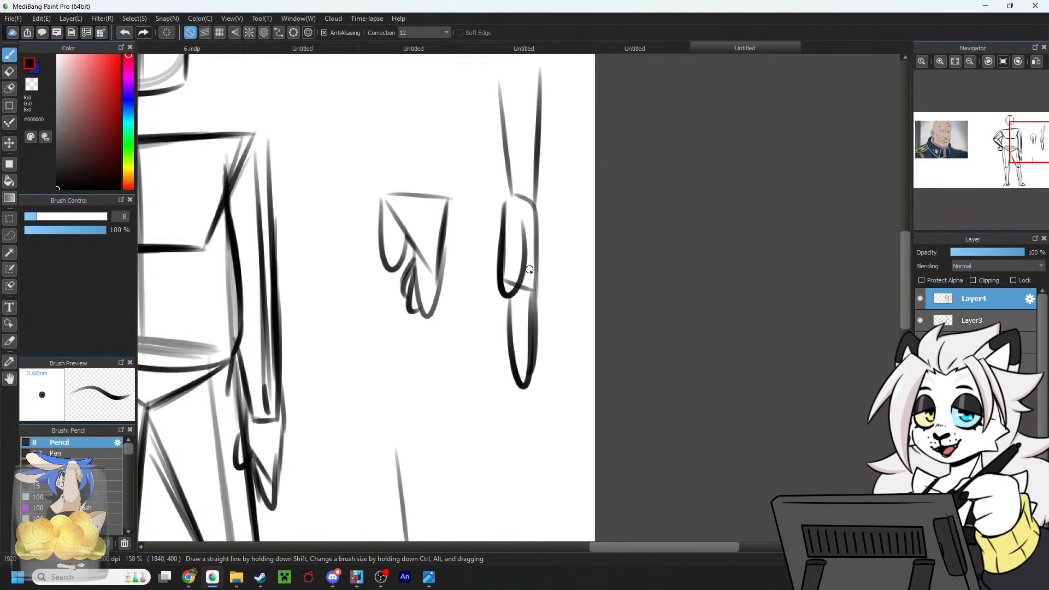
key("ctrl+z")
key("ctrl+z")
key("ctrl+z")
key("ctrl+z")
key("ctrl+z")
key("ctrl+z")
key("ctrl+z")
key("ctrl+z")
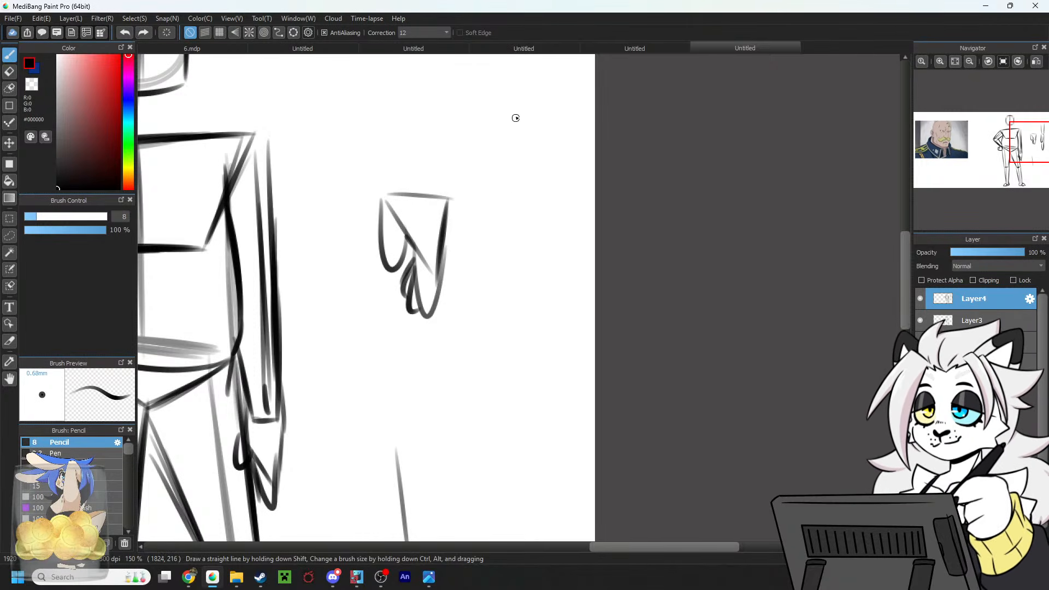
left_click_drag(528, 104, 479, 181)
mouse_move(475, 155)
left_mouse_down()
mouse_move(506, 175)
mouse_move(476, 155)
left_mouse_up()
key("ctrl+z")
key("ctrl+z")
Strengthen the thumb stroke on the inner side of the figure's right hand.
left_click_drag(1023, 148, 993, 154)
left_click_drag(596, 336, 585, 382)
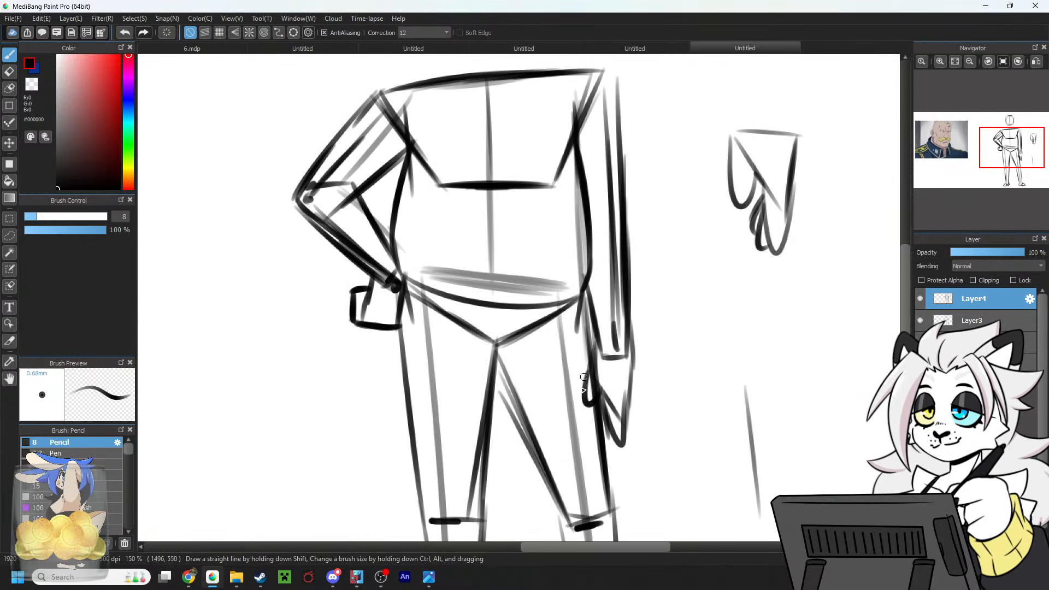
Draw two horizontal face guidelines on the head block, one across the middle and one lower down.
left_click_drag(1009, 165, 1010, 134)
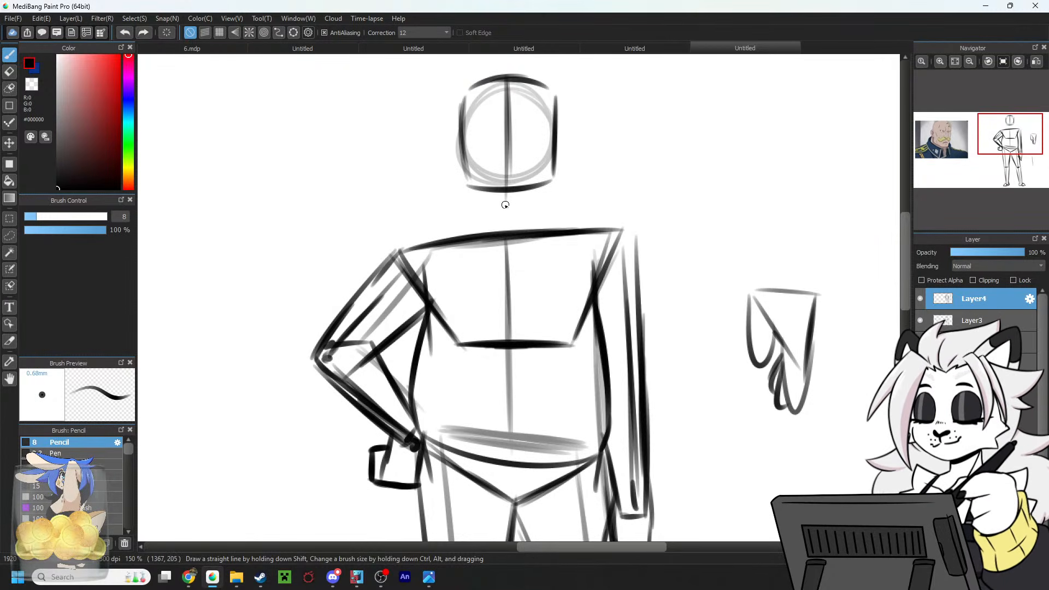
left_click_drag(474, 141, 549, 141)
key("ctrl+z")
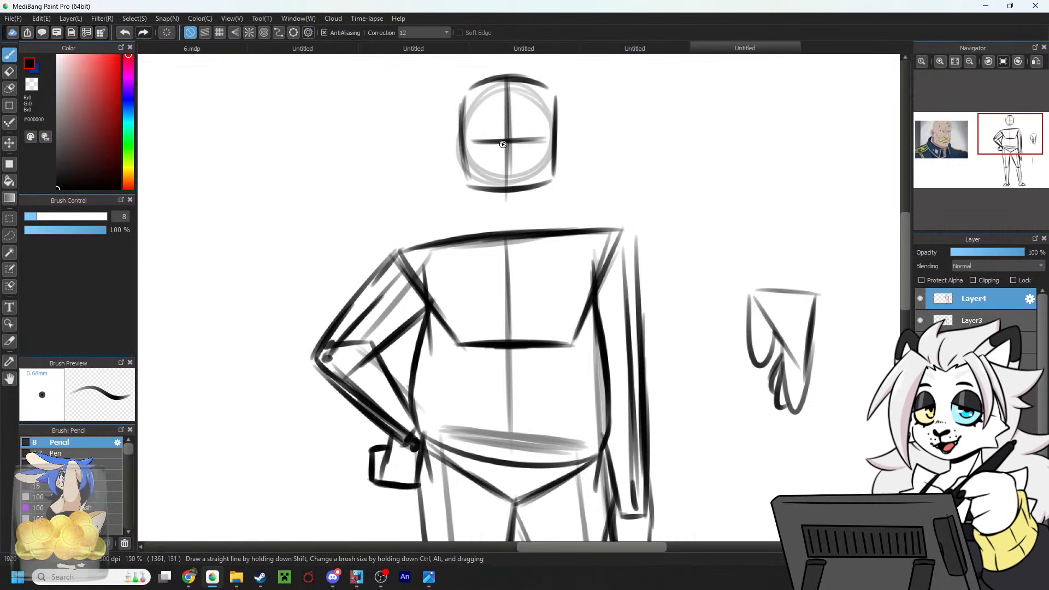
left_click_drag(473, 165, 548, 165)
key("ctrl+z")
key("ctrl+z")
key("ctrl+z")
left_click_drag(470, 168, 557, 163)
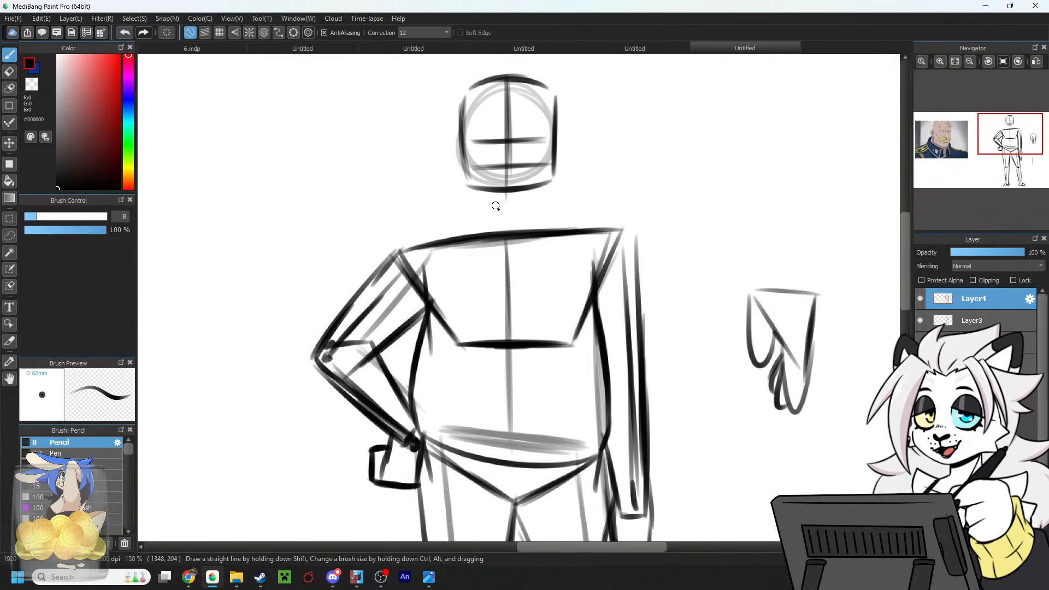
Draw the jaw below the head block with a notched chin, and strengthen both sides of the face.
mouse_move(468, 182)
left_mouse_down()
mouse_move(471, 204)
mouse_move(523, 209)
mouse_move(553, 185)
mouse_move(556, 136)
left_mouse_up()
key("ctrl+z")
key("ctrl+z")
key("ctrl+z")
key("ctrl+z")
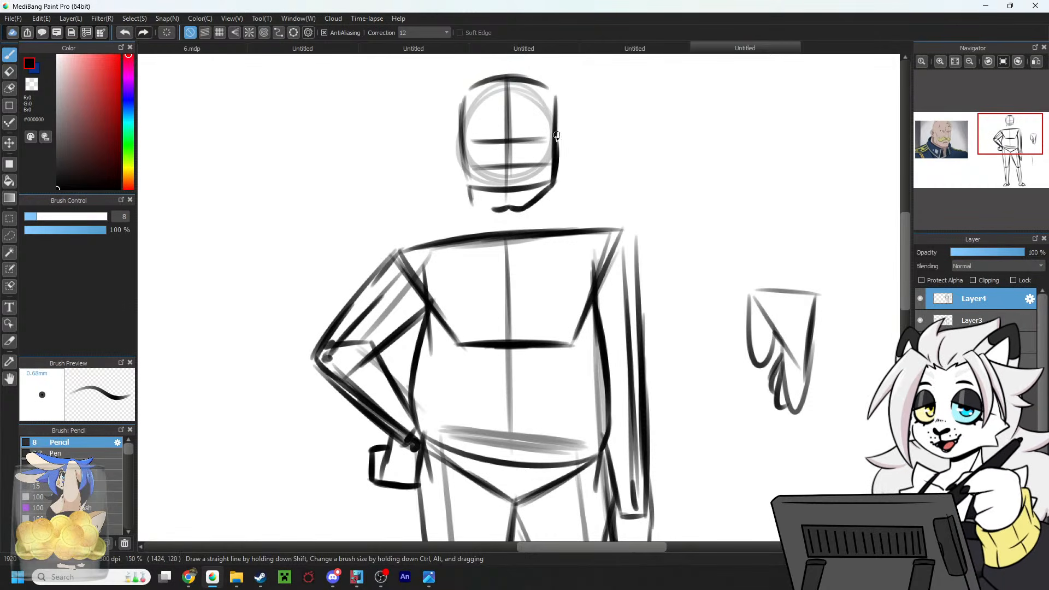
mouse_move(470, 189)
left_mouse_down()
mouse_move(494, 210)
mouse_move(463, 106)
mouse_move(467, 184)
left_mouse_up()
key("ctrl+z")
left_click_drag(463, 131, 469, 188)
left_click_drag(549, 185, 554, 130)
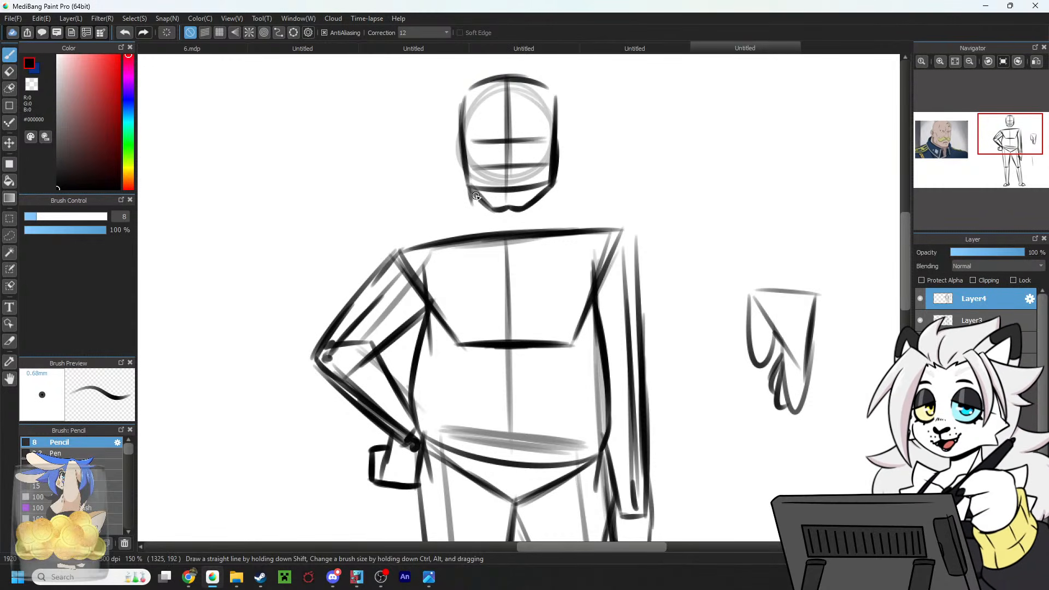
Draw both sides of the neck from the jaw down to the shoulder line.
mouse_move(475, 192)
left_mouse_down()
mouse_move(473, 231)
mouse_move(475, 191)
left_mouse_up()
key("ctrl+z")
key("ctrl+z")
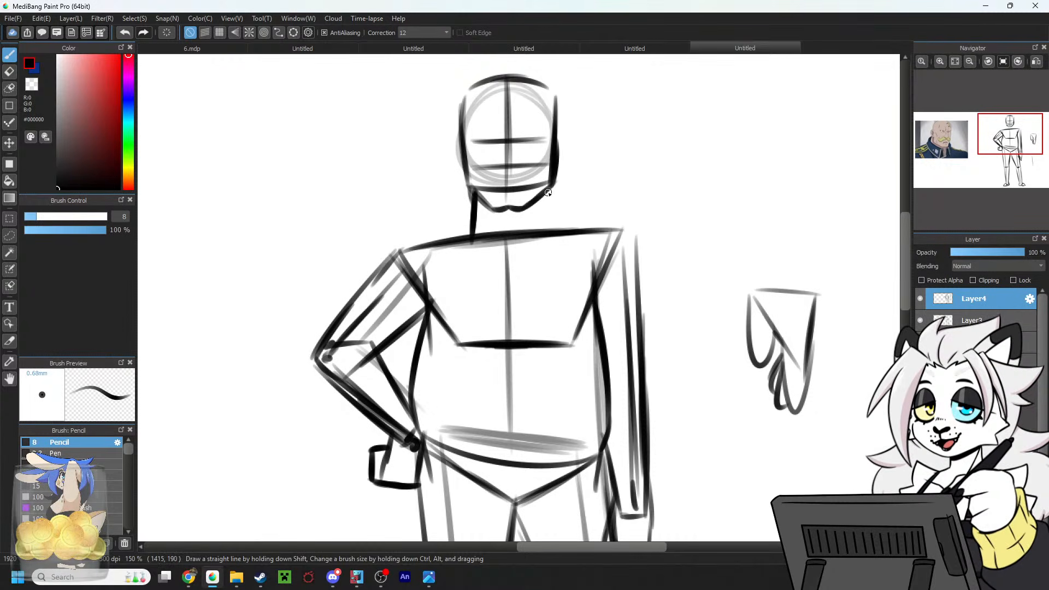
left_click_drag(548, 192, 554, 231)
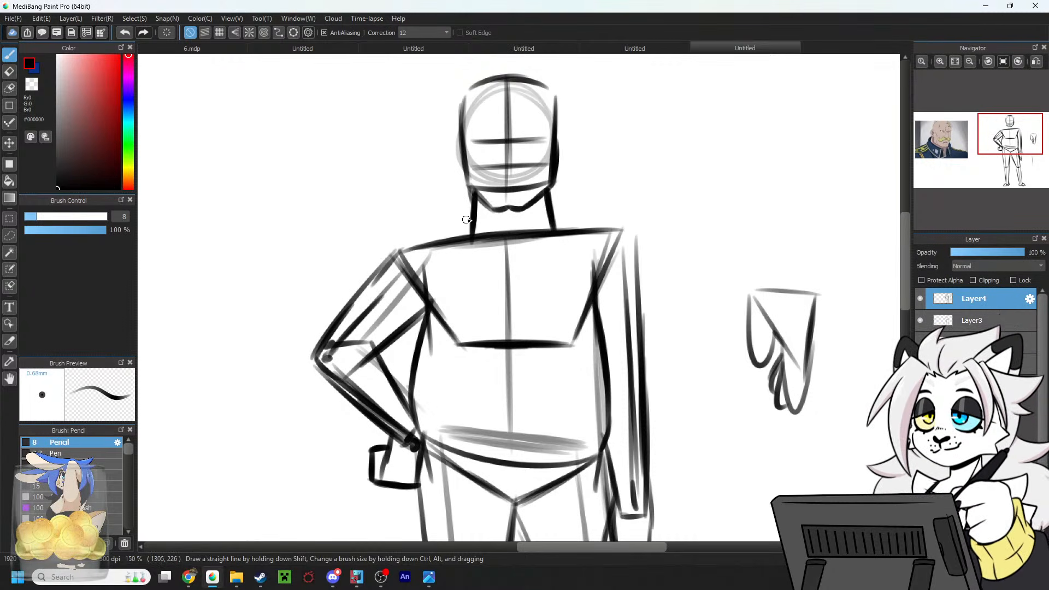
Draw sloping shoulder lines from both sides of the neck, rounding the right one down into the upper arm.
left_click_drag(475, 208, 380, 262)
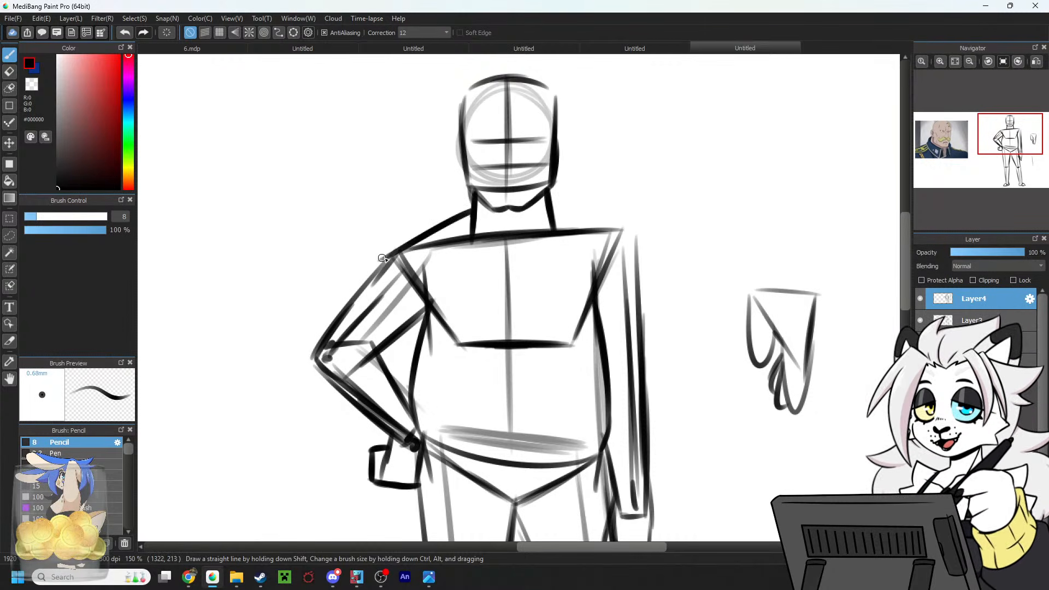
key("ctrl+z")
left_click_drag(476, 211, 405, 257)
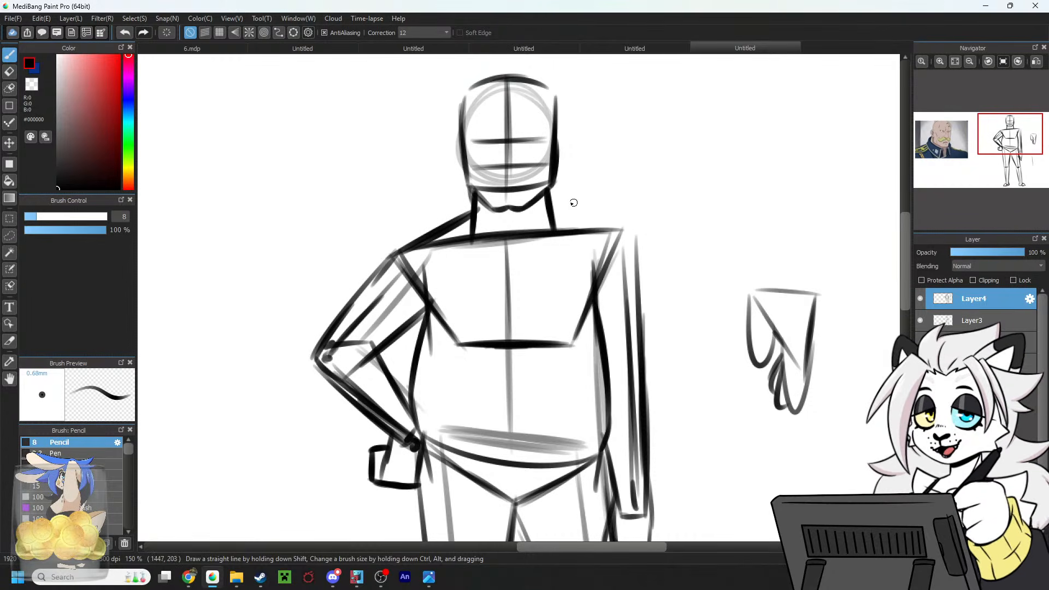
left_click_drag(548, 201, 636, 230)
key("ctrl+z")
mouse_move(549, 203)
left_mouse_down()
mouse_move(637, 236)
mouse_move(638, 333)
left_mouse_up()
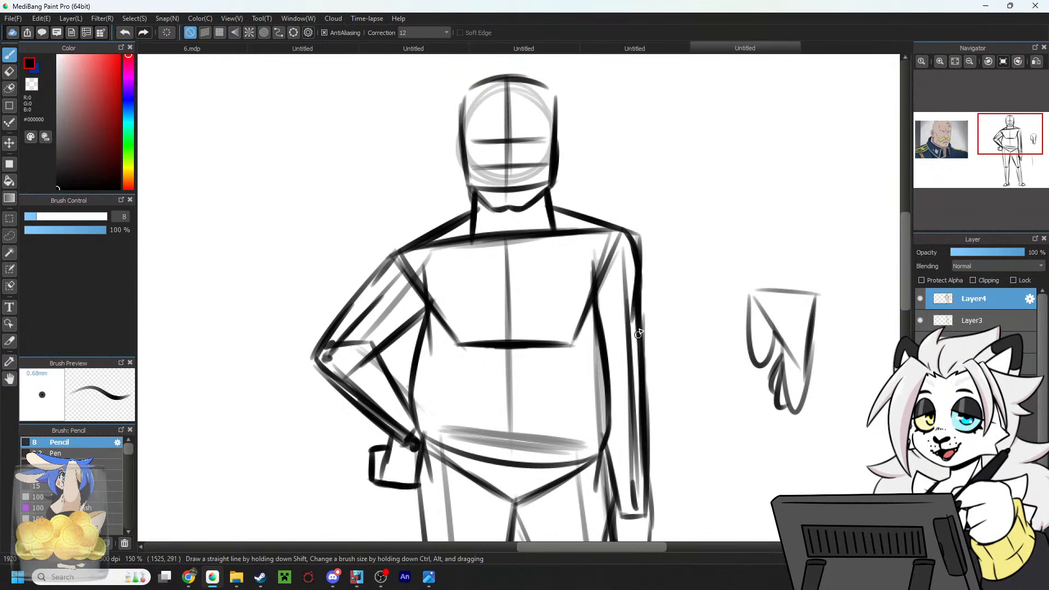
Redraw the rounded right shoulder running down the straight outer arm, and strengthen the outer line of the bent upper arm.
key("ctrl+z")
key("ctrl+z")
key("ctrl+z")
key("ctrl+z")
key("ctrl+z")
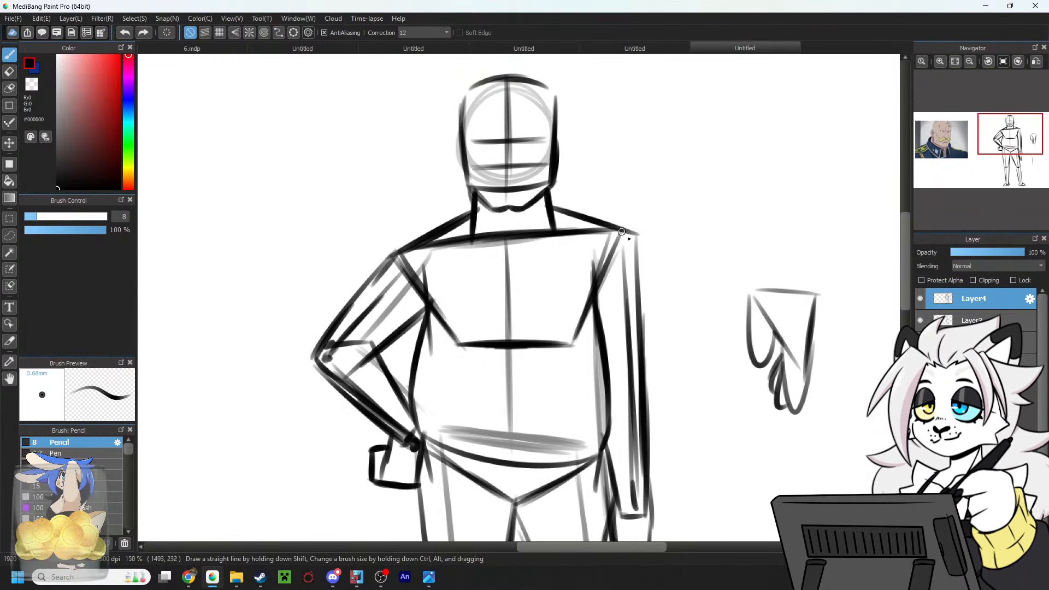
key("ctrl+y")
key("ctrl+y")
key("ctrl+y")
key("ctrl+y")
left_click_drag(397, 251, 330, 339)
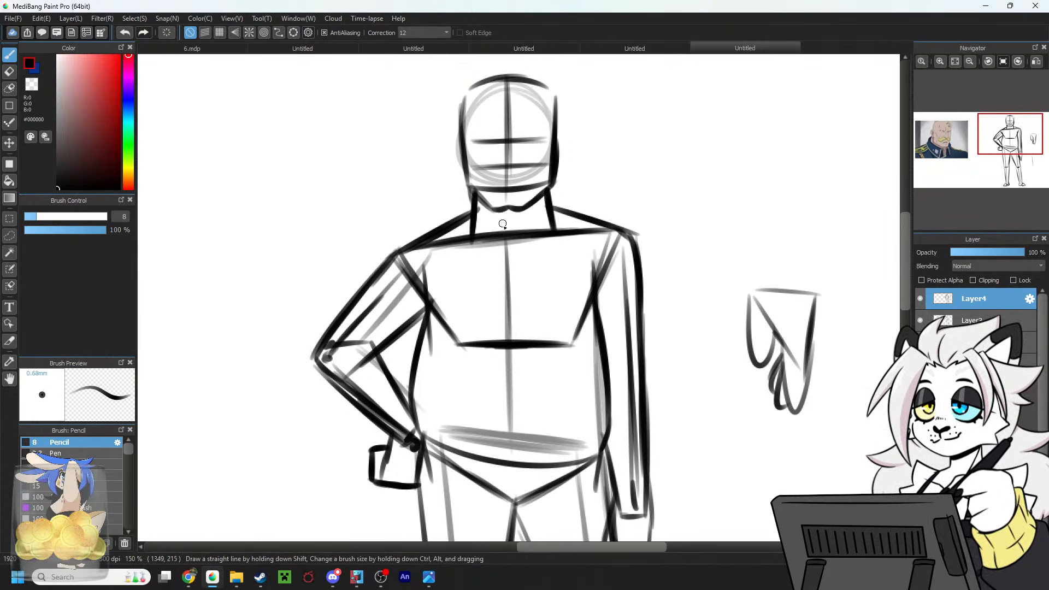
Strengthen the left waist, draw a fuller outer left thigh from hip to knee, and thicken the right thigh's contours.
left_click_drag(1016, 135, 1009, 143)
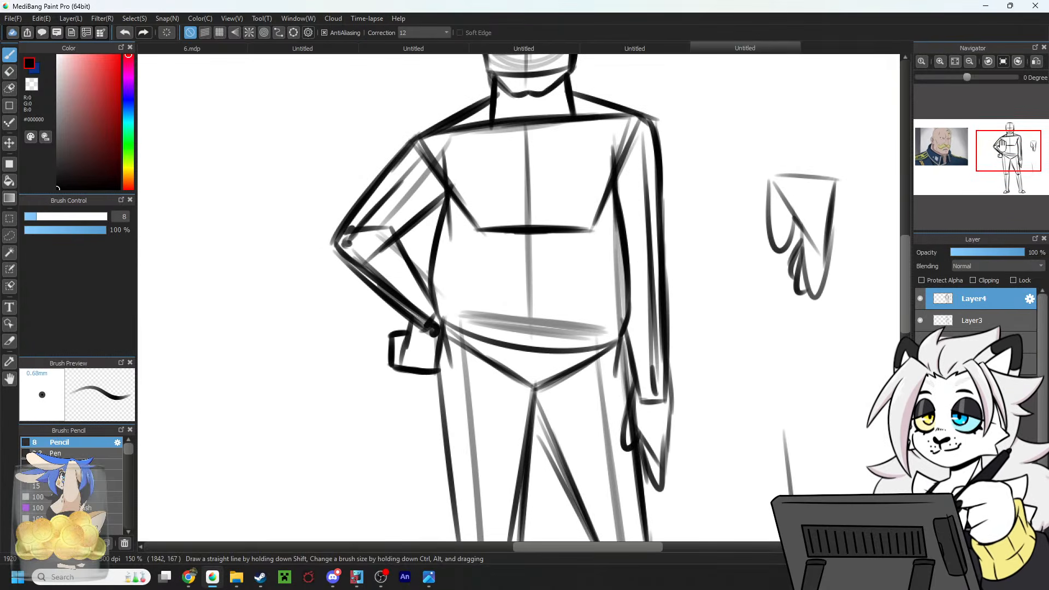
left_click_drag(442, 209, 431, 315)
mouse_move(1009, 136)
left_mouse_down()
mouse_move(1008, 155)
mouse_move(1009, 129)
left_mouse_up()
left_click(970, 62)
left_click_drag(972, 160, 963, 173)
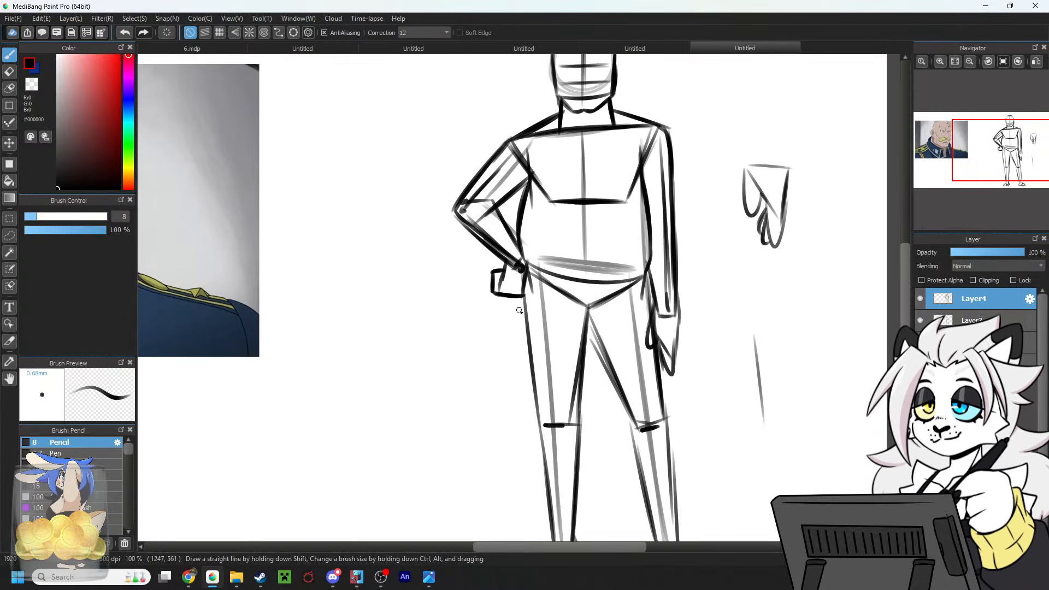
left_click_drag(517, 298, 531, 386)
left_click_drag(518, 308, 537, 418)
mouse_move(516, 345)
left_mouse_down()
mouse_move(540, 431)
mouse_move(523, 329)
left_mouse_up()
key("ctrl+z")
key("ctrl+z")
key("ctrl+z")
mouse_move(576, 422)
left_mouse_down()
mouse_move(588, 316)
mouse_move(621, 399)
left_mouse_up()
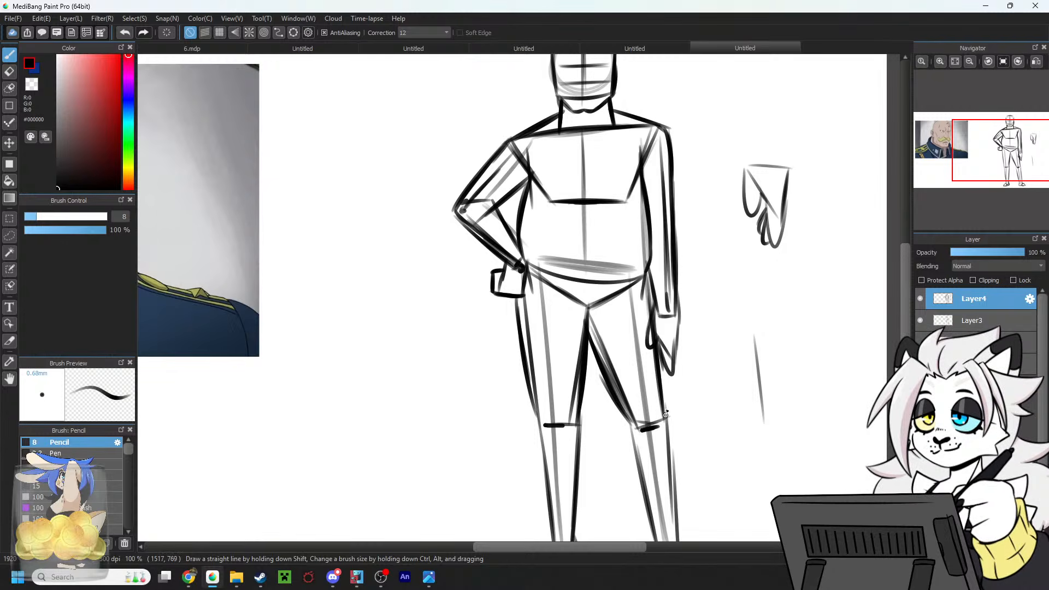
left_click_drag(666, 356, 663, 419)
Draw a curved bulge on the outer side of each knee and a short slanted tick below each knee line.
scroll(557, 270, "down", 3)
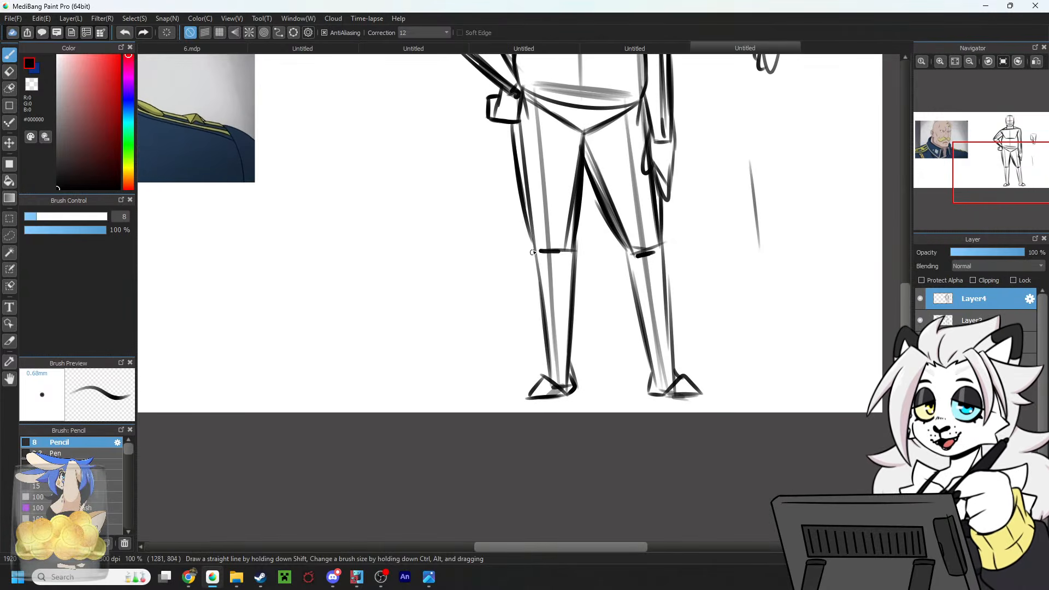
left_click_drag(532, 233, 541, 275)
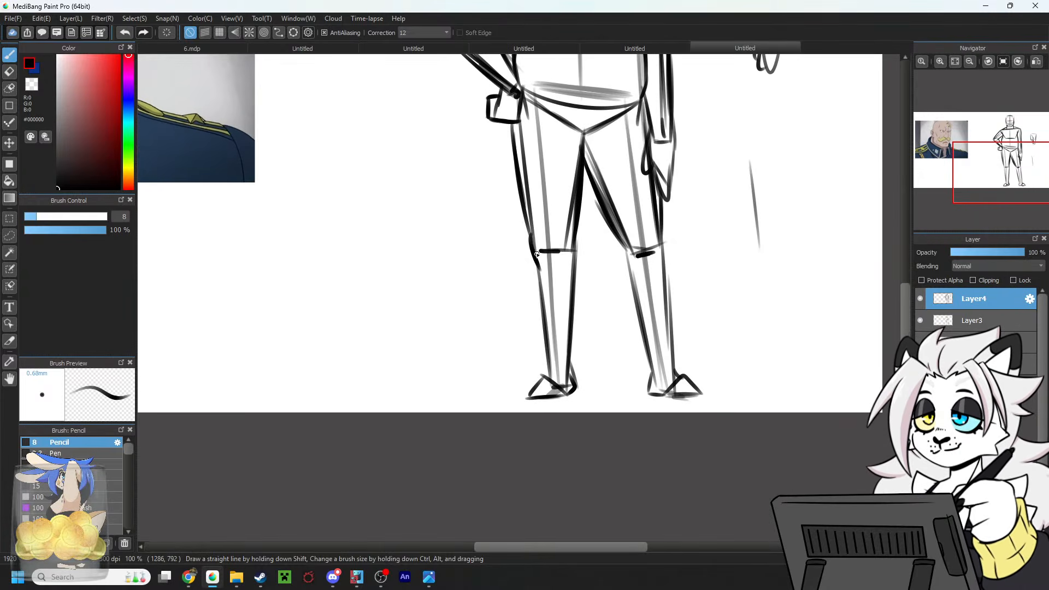
key("ctrl+z")
key("ctrl+z")
mouse_move(531, 232)
left_mouse_down()
mouse_move(539, 271)
mouse_move(473, 275)
left_mouse_up()
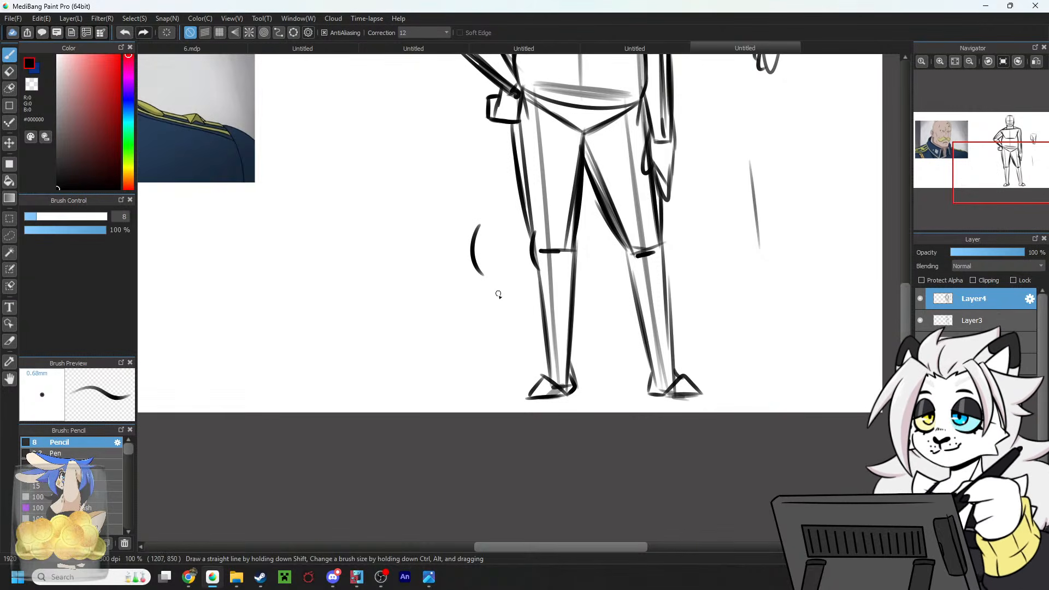
key("ctrl+z")
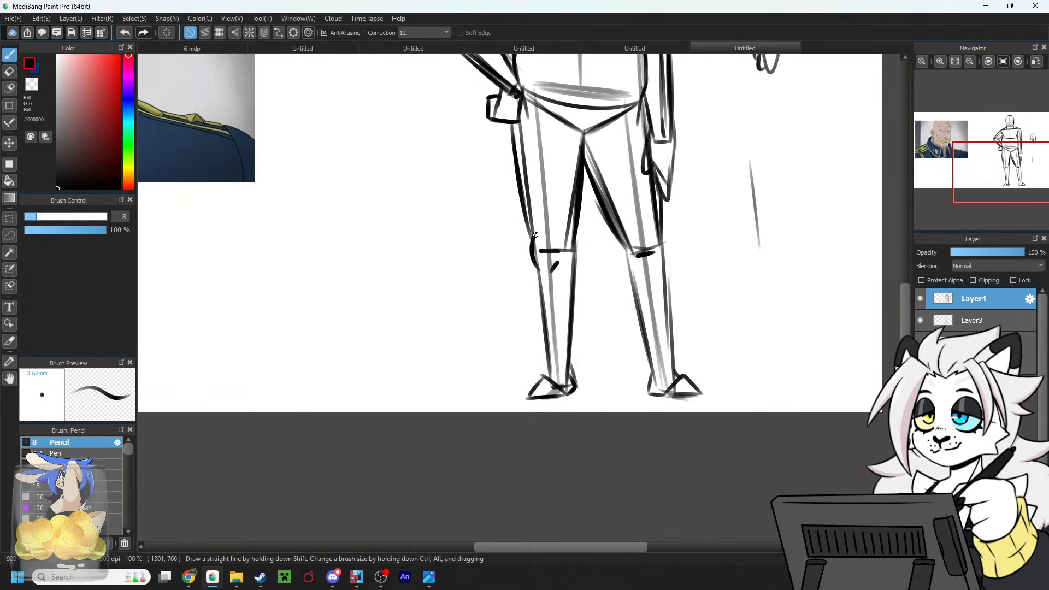
left_click_drag(661, 235, 667, 281)
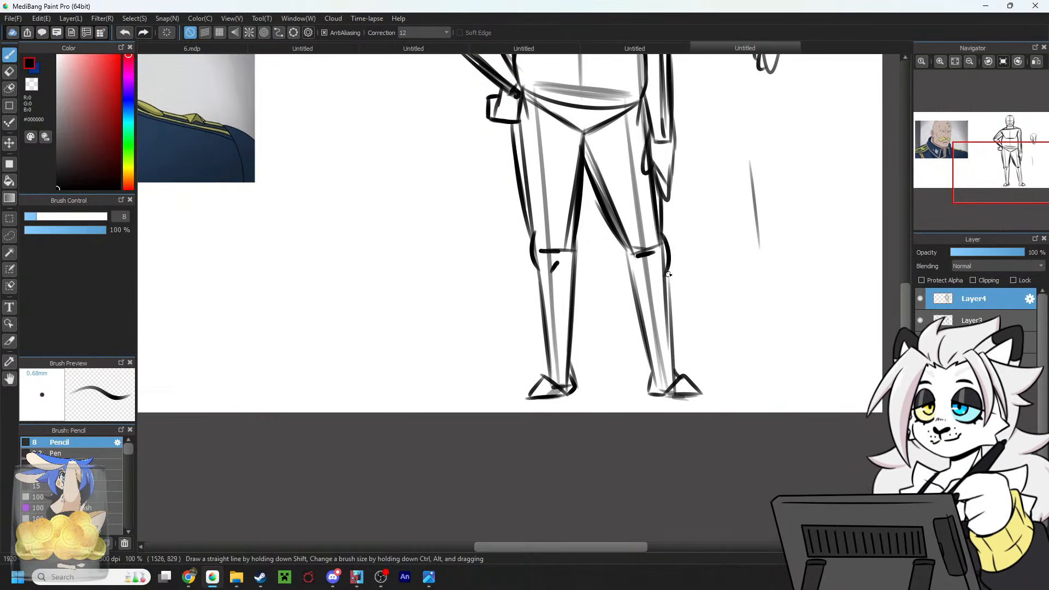
key("ctrl+z")
left_click_drag(661, 227, 666, 276)
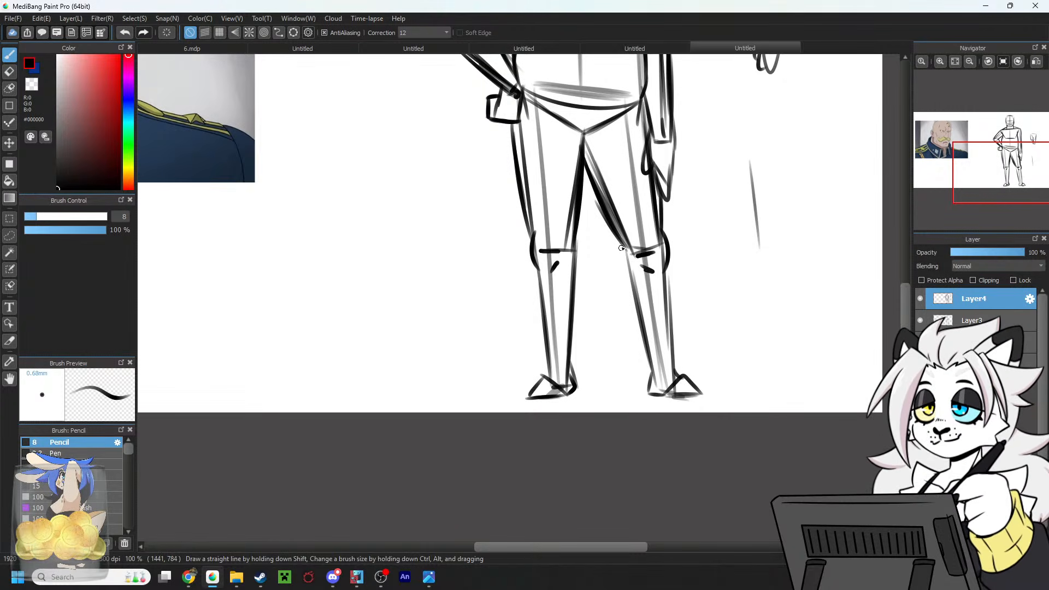
Draw bulging inner calf curves on both lower legs, tapering from the knees to the ankles.
mouse_move(622, 248)
left_mouse_down()
mouse_move(624, 304)
mouse_move(620, 295)
mouse_move(651, 363)
left_mouse_up()
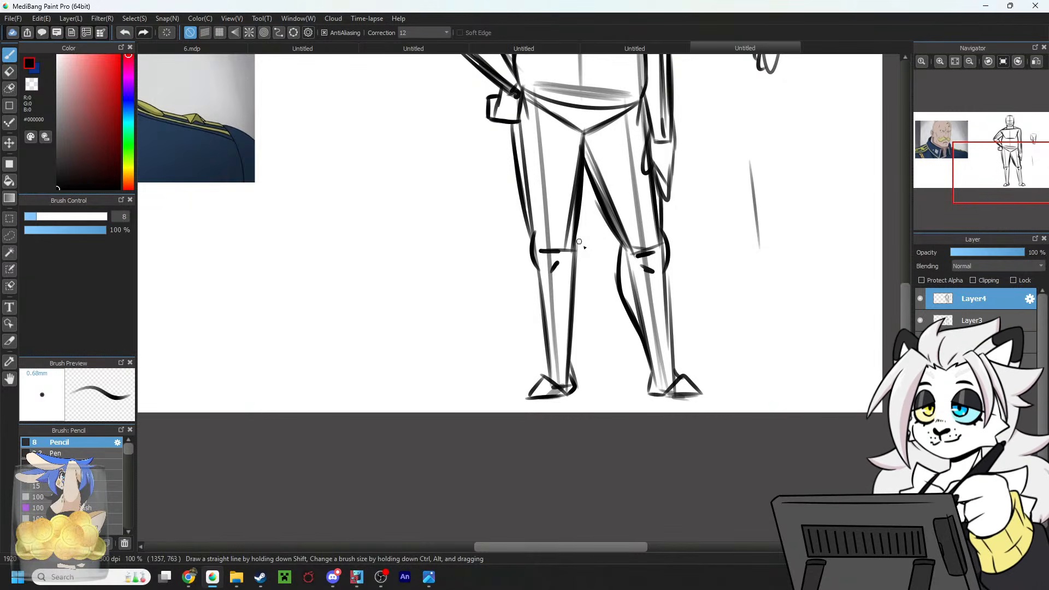
mouse_move(578, 241)
left_mouse_down()
mouse_move(569, 342)
mouse_move(572, 334)
left_mouse_up()
key("ctrl+z")
key("ctrl+z")
key("ctrl+z")
key("ctrl+z")
left_click_drag(581, 261, 571, 361)
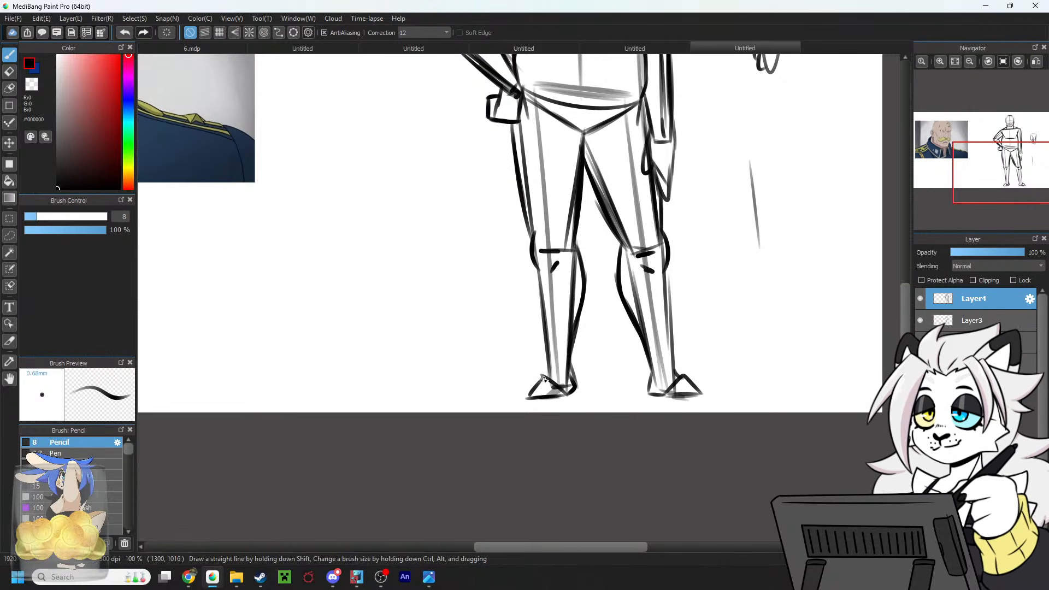
Draw the outer contours of both lower legs from knee to ankle, and thicken the outer line of the left thigh.
left_click(997, 160)
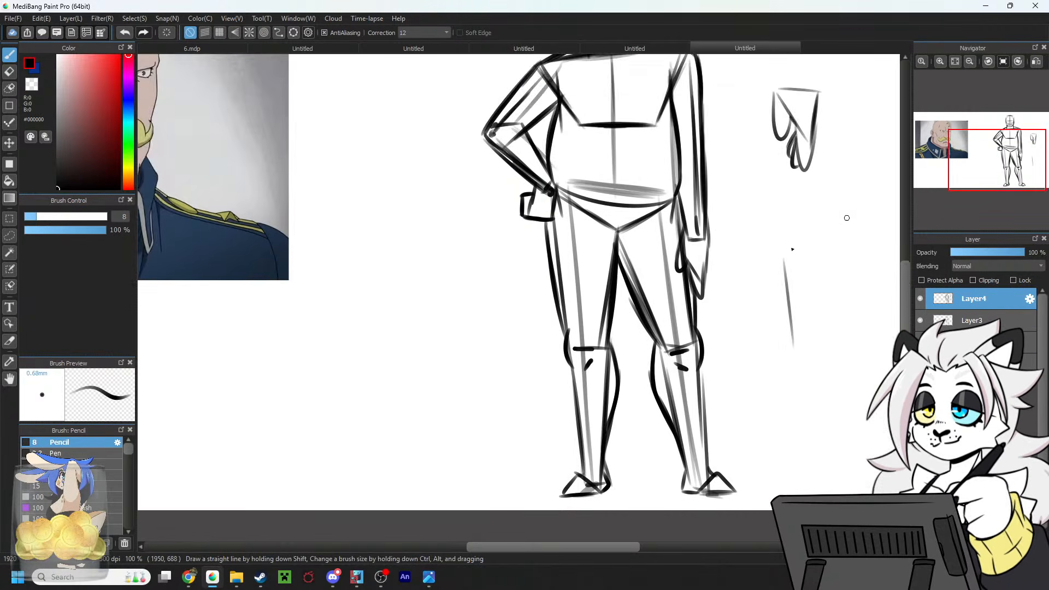
mouse_move(569, 365)
left_mouse_down()
mouse_move(579, 460)
mouse_move(580, 402)
mouse_move(585, 469)
left_mouse_up()
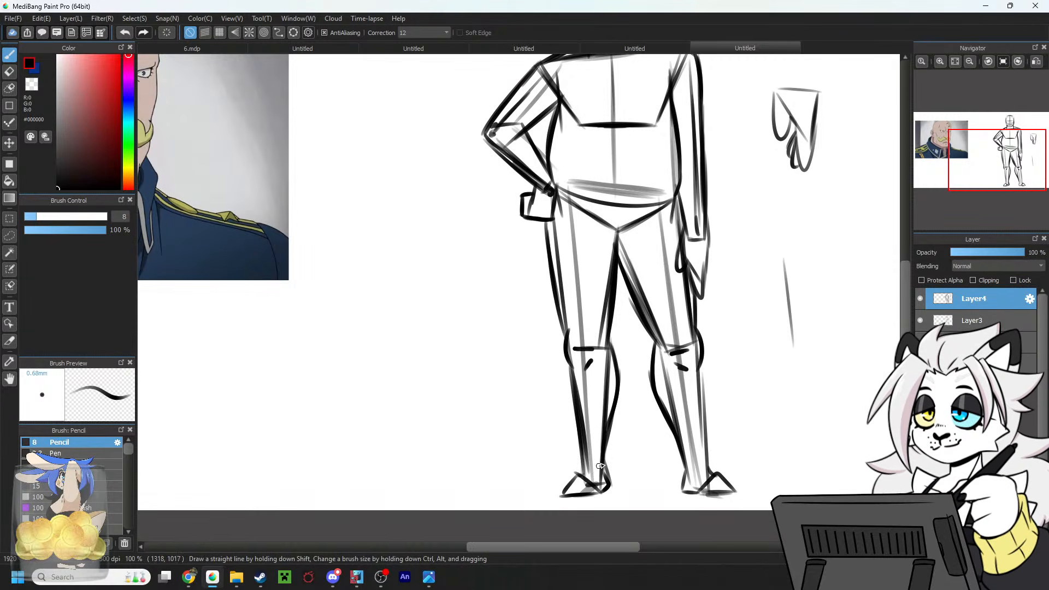
key("ctrl+z")
key("ctrl+z")
left_click_drag(567, 362, 579, 460)
key("ctrl+z")
left_click_drag(568, 356, 581, 435)
key("ctrl+z")
left_click_drag(703, 350, 705, 430)
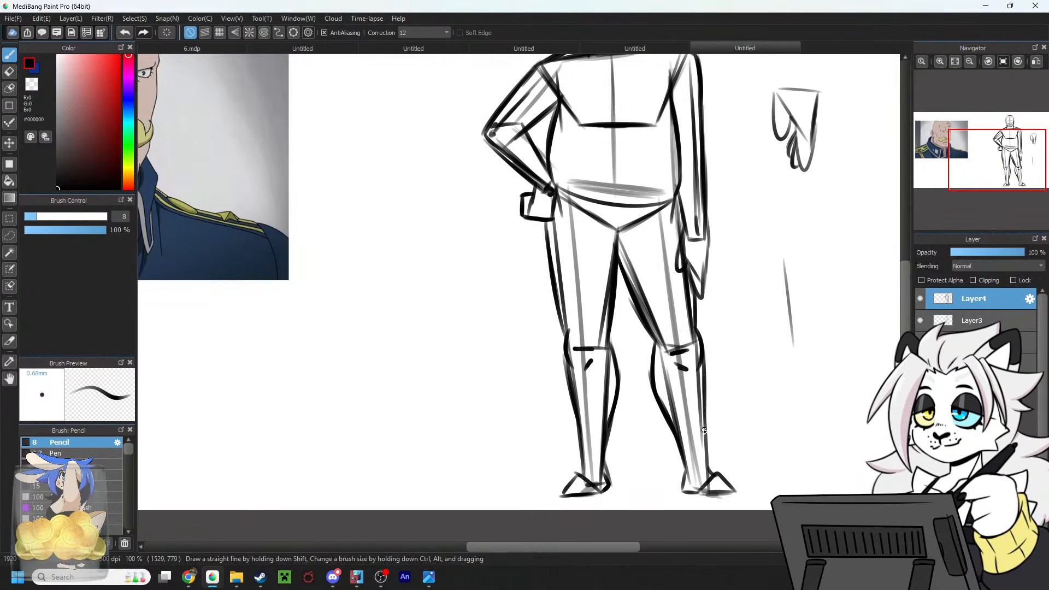
left_click_drag(702, 349, 701, 443)
left_click_drag(703, 401, 708, 463)
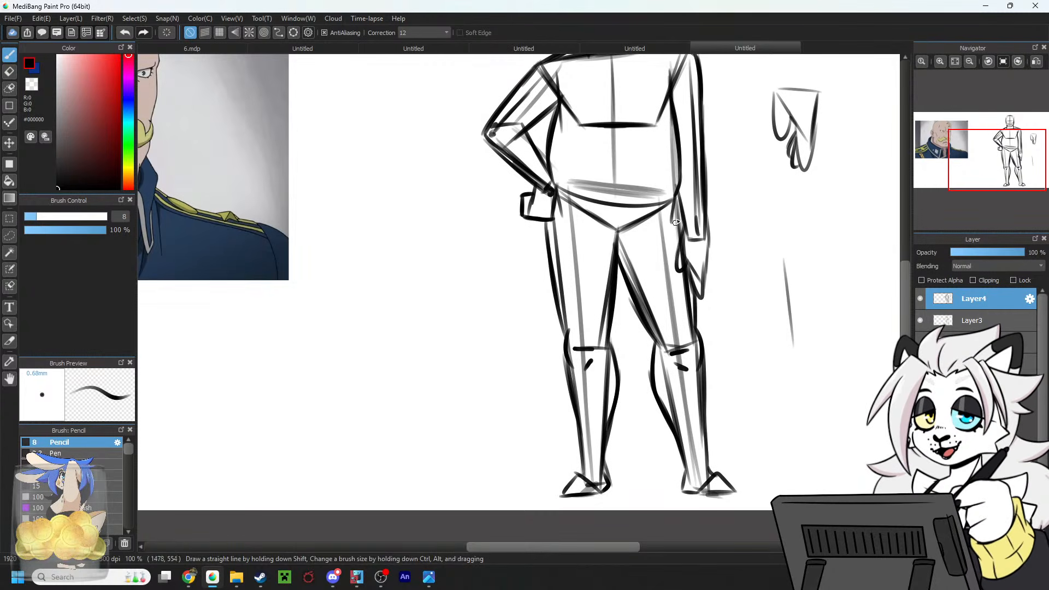
left_click(1006, 150)
left_click_drag(480, 305, 496, 406)
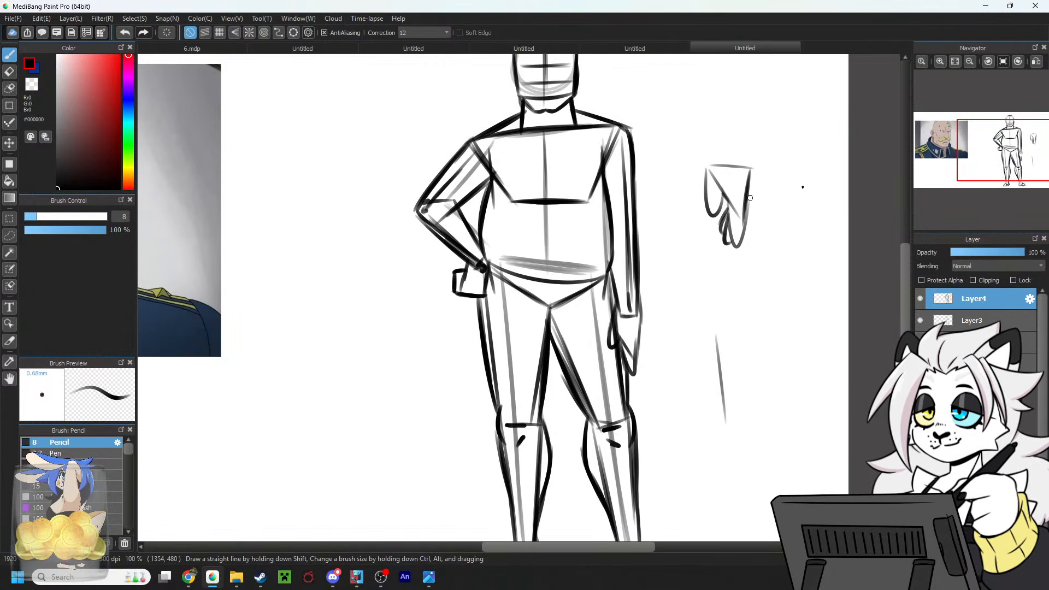
Strengthen the left foot's outline and draw a thin horizontal ground line between the two feet.
left_click(1006, 147)
left_click(1007, 143)
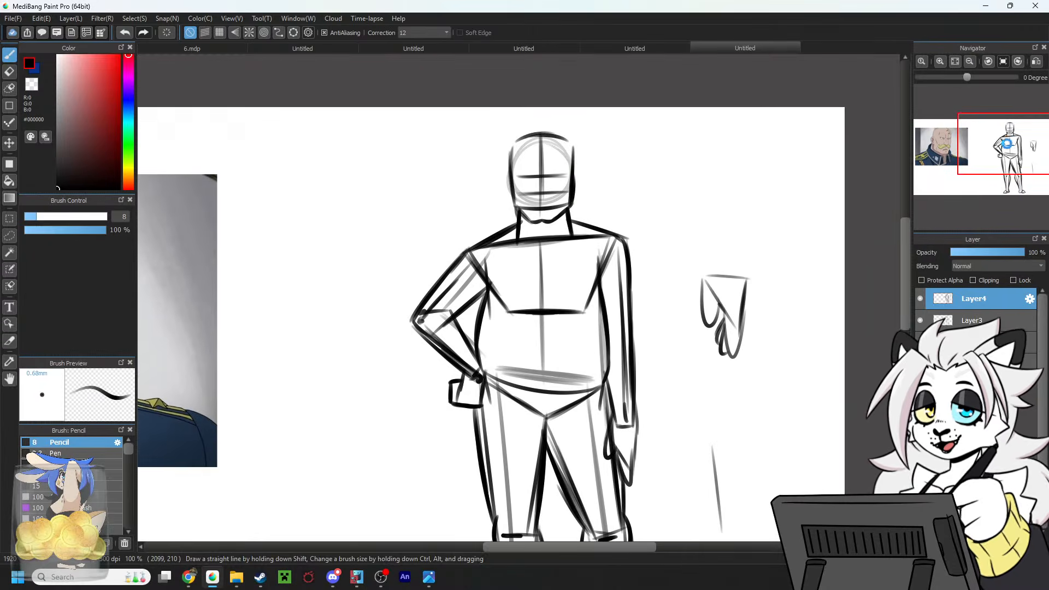
left_click_drag(1007, 143, 1011, 158)
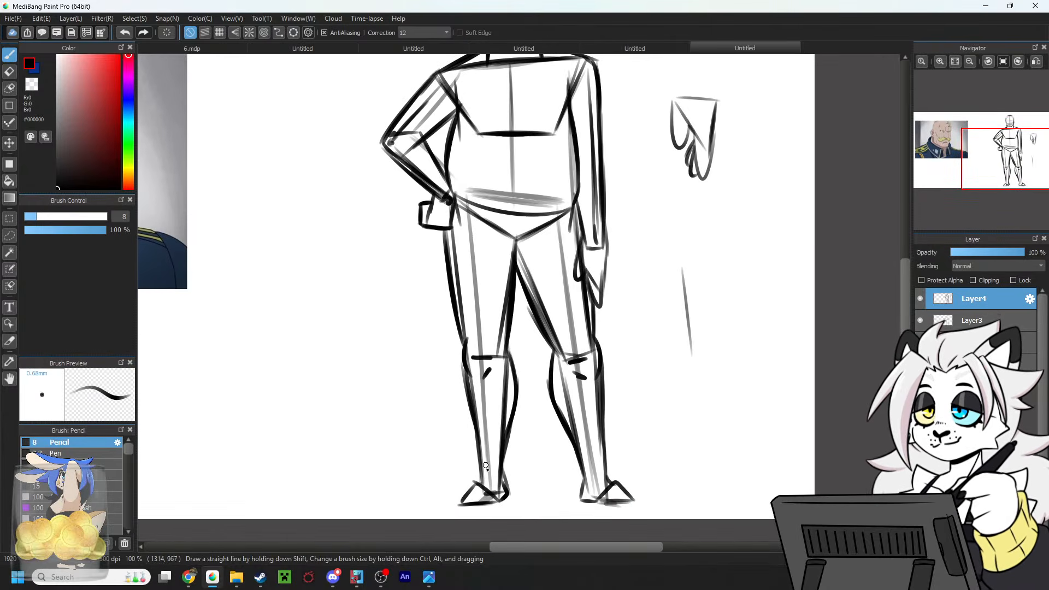
mouse_move(480, 483)
left_mouse_down()
mouse_move(459, 500)
mouse_move(468, 485)
mouse_move(496, 499)
mouse_move(463, 506)
mouse_move(493, 496)
mouse_move(473, 478)
mouse_move(496, 498)
left_mouse_up()
key("ctrl+z")
key("ctrl+z")
key("ctrl+z")
key("ctrl+z")
key("ctrl+z")
key("ctrl+z")
key("ctrl+z")
mouse_move(476, 481)
left_mouse_down()
mouse_move(460, 503)
mouse_move(500, 502)
left_mouse_up()
left_click_drag(470, 501, 579, 502)
left_click_drag(507, 499, 590, 500)
key("ctrl+z")
key("ctrl+z")
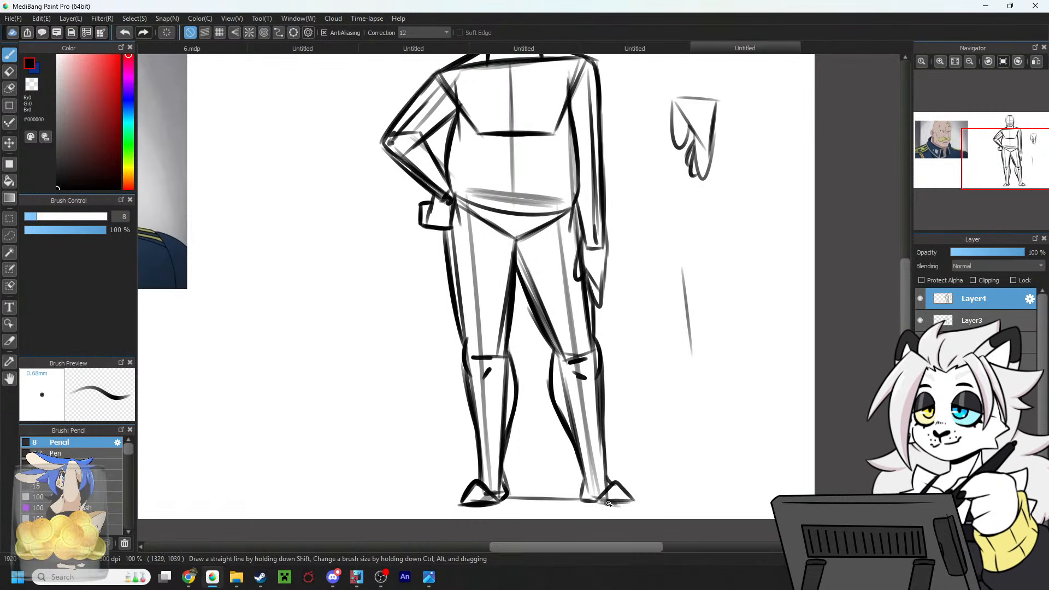
Extend the middle face guideline horizontally past both sides of the head.
left_click_drag(1010, 161, 1011, 131)
left_click(940, 62)
left_click(940, 62)
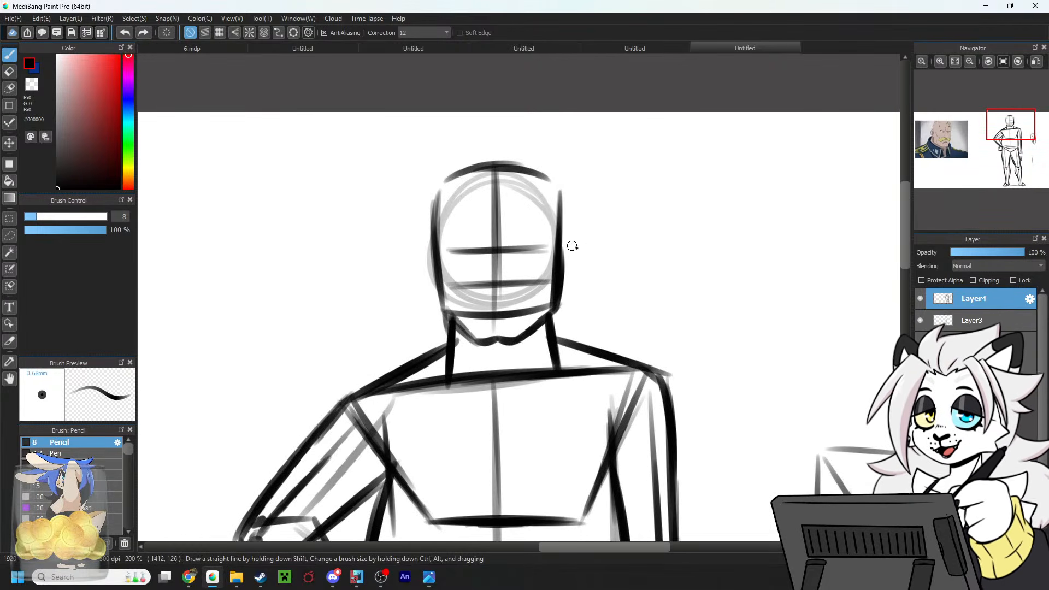
left_click_drag(511, 246, 567, 243)
left_click_drag(440, 255, 618, 250)
left_click_drag(410, 248, 563, 249)
Draw a rounded ear on the right side of the head, from the middle guideline down to the lower face.
mouse_move(366, 257)
left_mouse_down()
mouse_move(613, 250)
mouse_move(589, 251)
mouse_move(604, 248)
mouse_move(562, 290)
left_mouse_up()
key("ctrl+z")
key("ctrl+z")
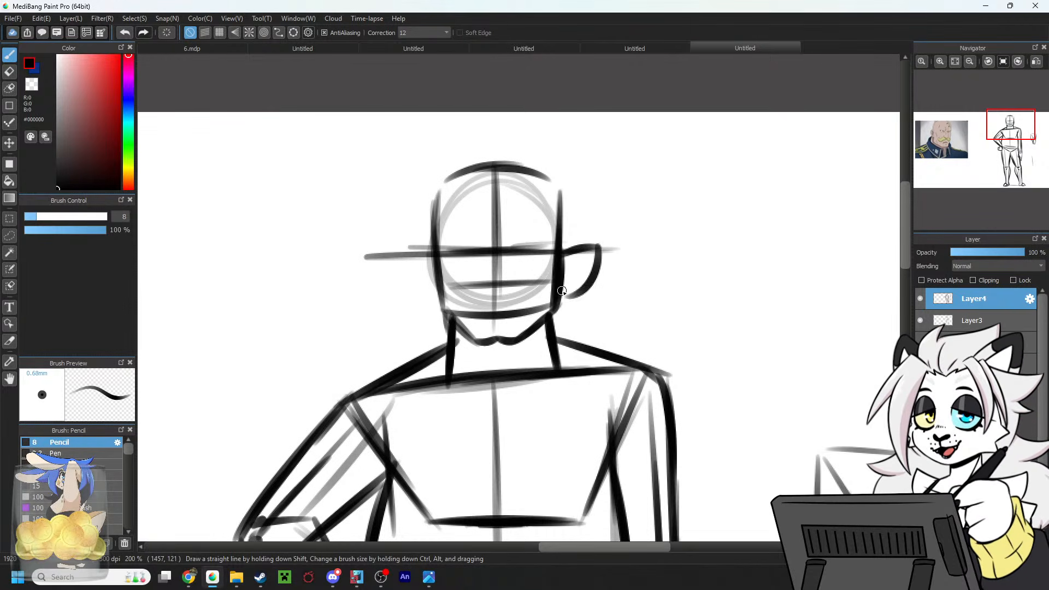
key("ctrl+z")
key("ctrl+z")
left_click_drag(563, 252, 594, 240)
left_click_drag(593, 239, 556, 296)
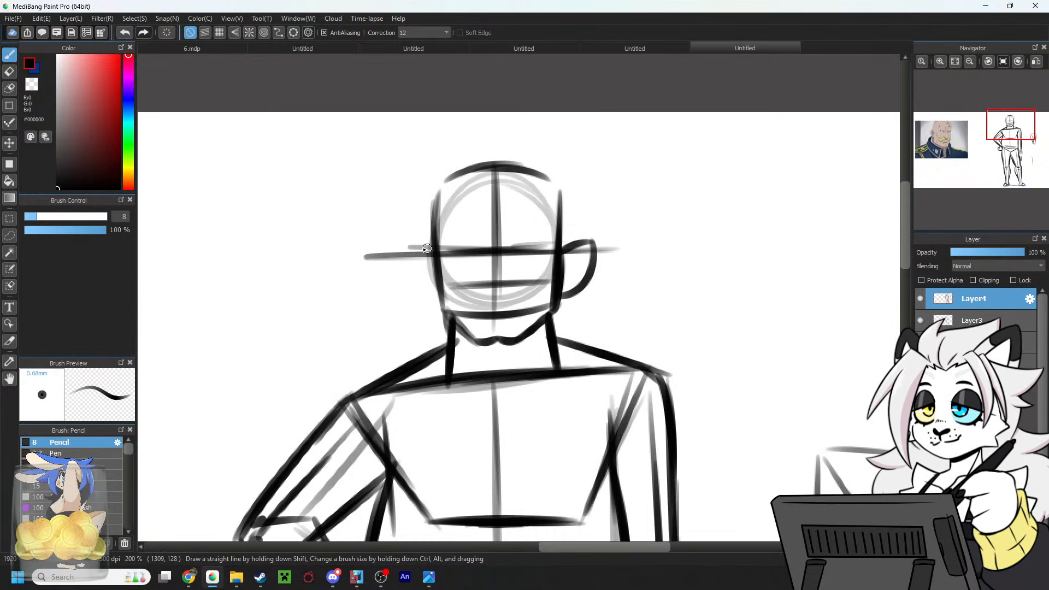
Draw a matching rounded ear on the left side of the head, starting at the middle guideline.
mouse_move(427, 248)
left_mouse_down()
mouse_move(422, 300)
mouse_move(440, 306)
left_mouse_up()
key("ctrl+z")
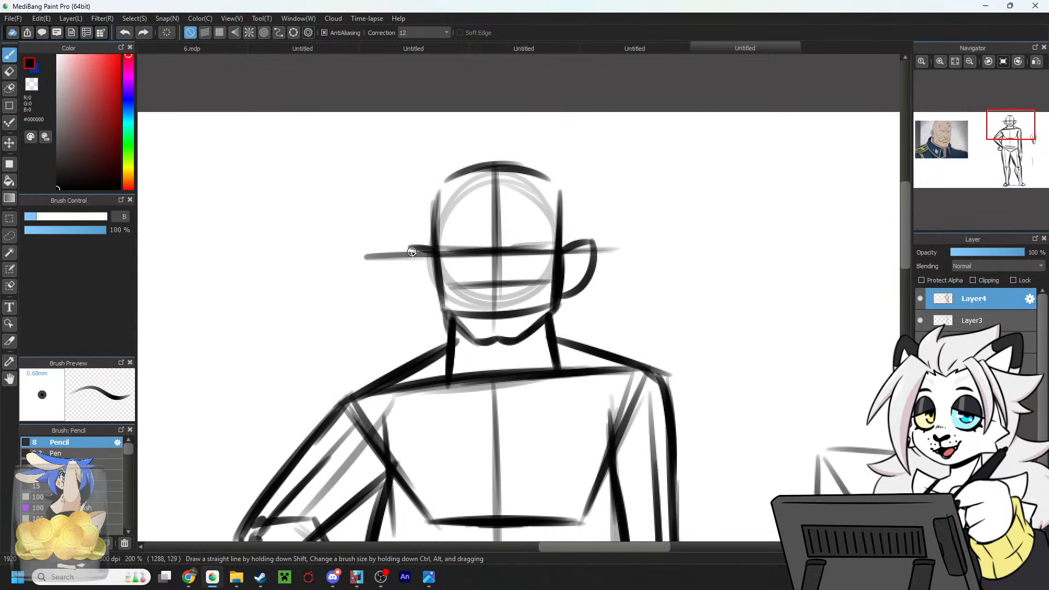
left_click_drag(408, 248, 443, 299)
key("ctrl+z")
key("ctrl+z")
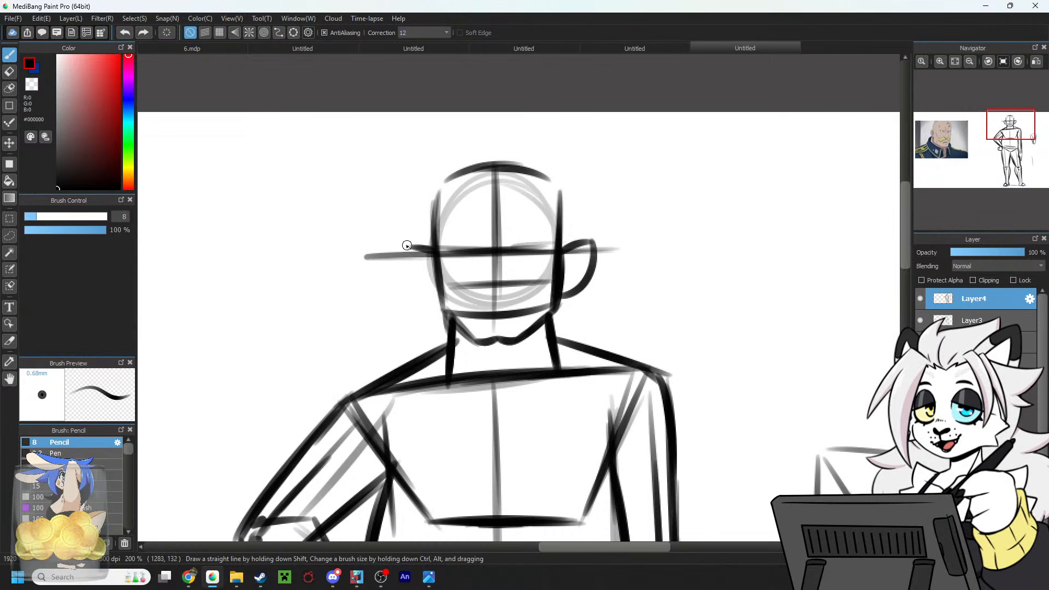
mouse_move(404, 248)
left_mouse_down()
mouse_move(445, 302)
mouse_move(401, 246)
left_mouse_up()
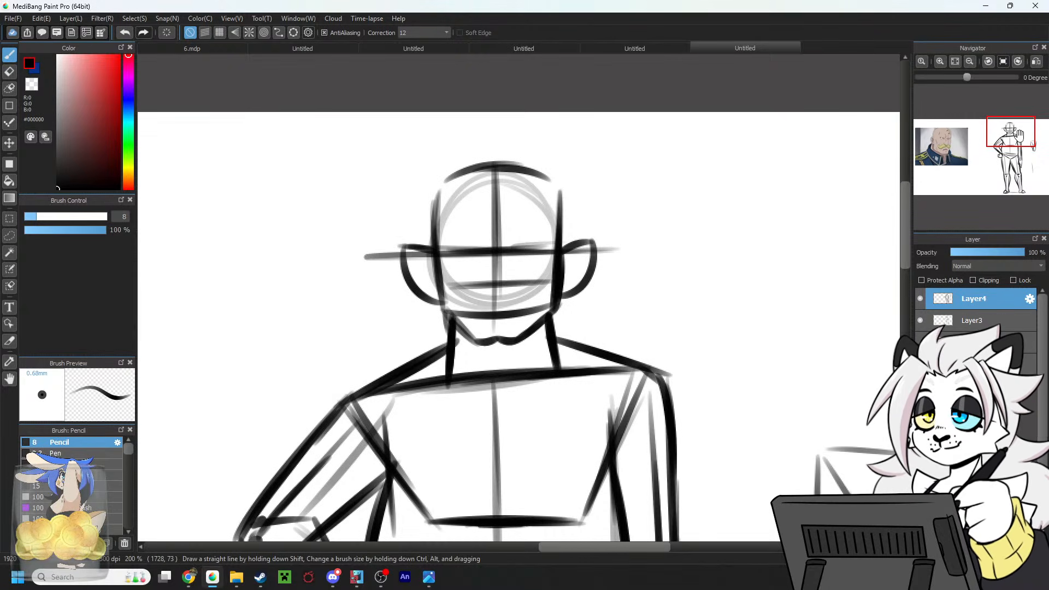
Join the top of the head to both side lines with rounded corners.
left_click_drag(1012, 132, 1009, 133)
mouse_move(463, 273)
left_mouse_down()
mouse_move(497, 300)
mouse_move(518, 301)
mouse_move(546, 293)
mouse_move(573, 245)
left_mouse_up()
left_click_drag(575, 145, 573, 246)
key("ctrl+z")
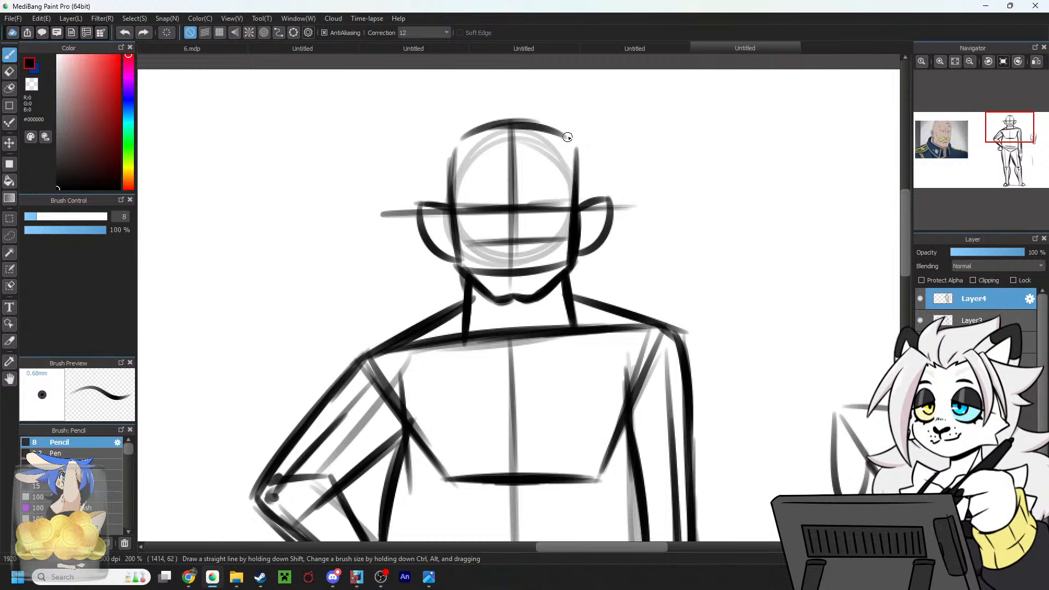
left_click_drag(567, 137, 574, 204)
left_click_drag(462, 137, 454, 229)
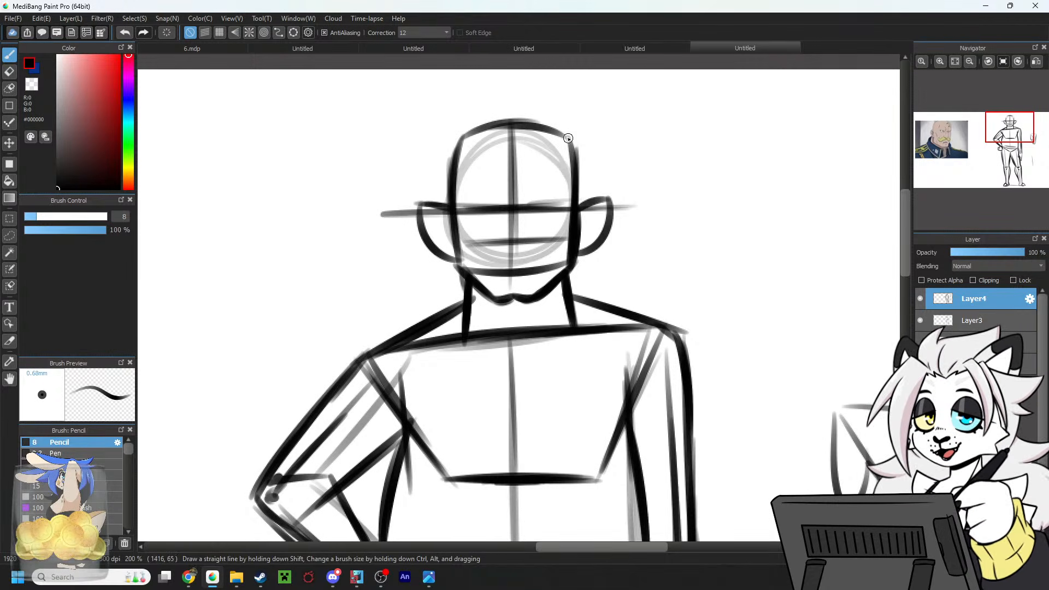
Draw the collarbones just below the shoulder line and slanted neck muscle lines running from the jaw down toward them.
left_click_drag(1010, 136, 1010, 148)
mouse_move(378, 347)
left_mouse_down()
mouse_move(403, 419)
mouse_move(609, 427)
left_mouse_up()
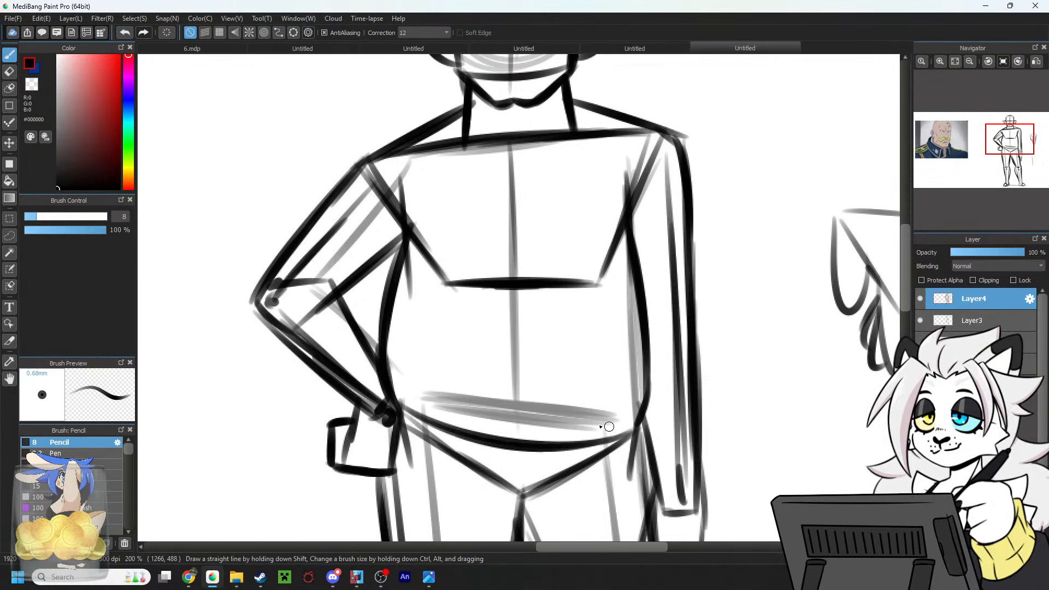
left_click_drag(462, 427, 632, 432)
left_click_drag(1003, 144, 1010, 134)
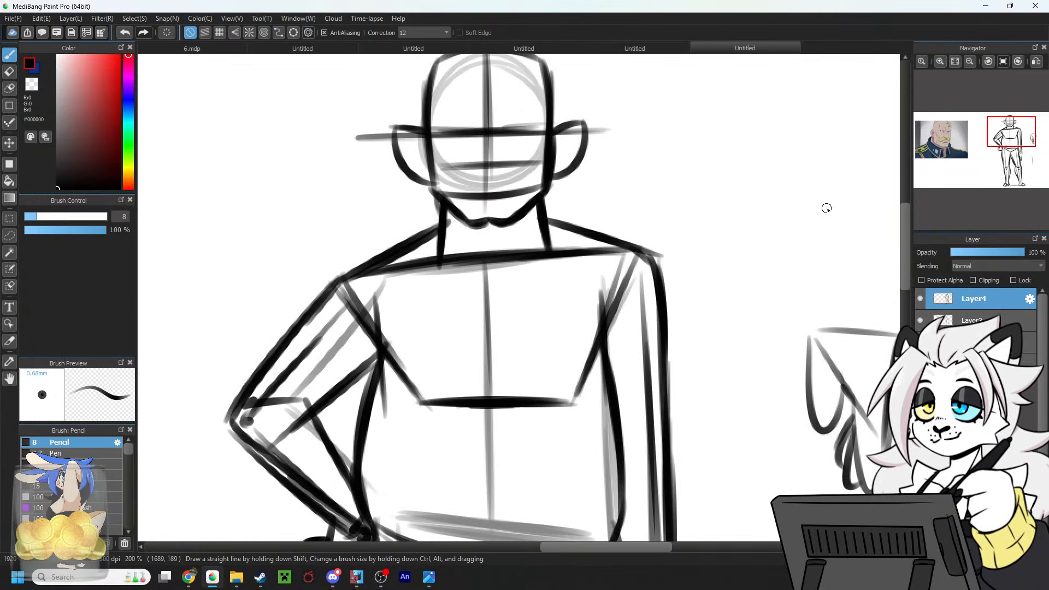
left_click_drag(648, 255, 652, 440)
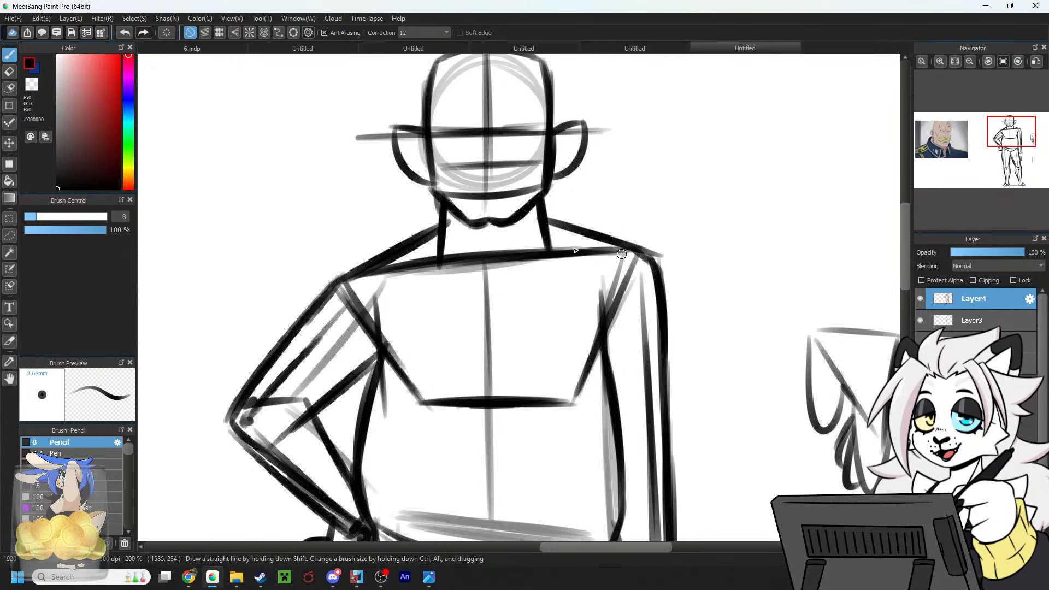
mouse_move(394, 265)
left_mouse_down()
mouse_move(513, 284)
mouse_move(566, 261)
left_mouse_up()
left_click_drag(538, 206, 516, 271)
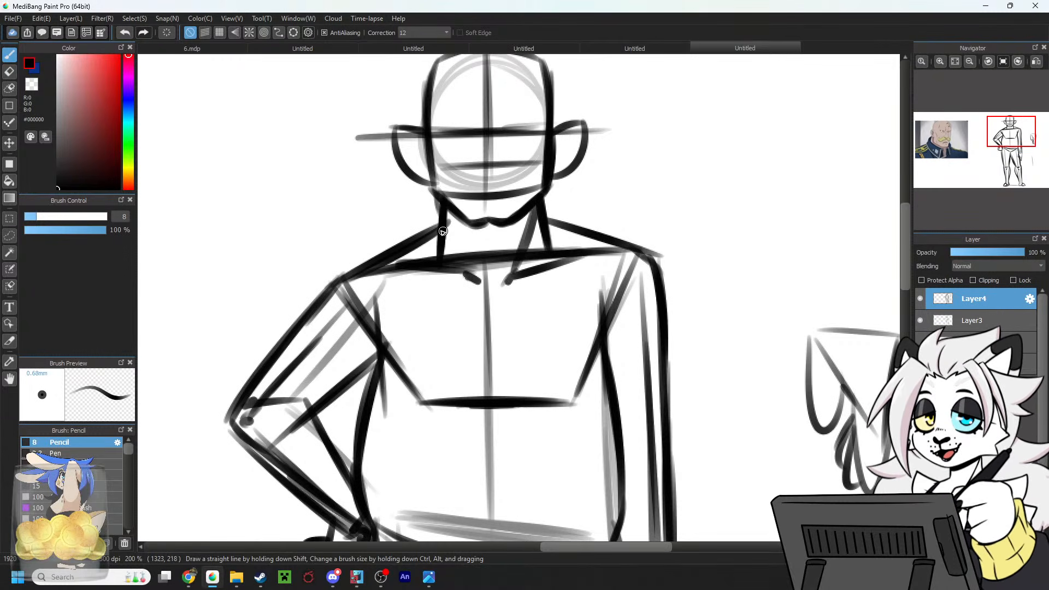
left_click_drag(448, 213, 469, 254)
Lower Layer4's opacity to 38% and toggle the visibility of the stick-figure layer beneath it.
mouse_move(1015, 148)
left_mouse_down()
mouse_move(1013, 183)
mouse_move(1003, 140)
mouse_move(1017, 172)
mouse_move(1013, 142)
mouse_move(1008, 166)
mouse_move(1003, 147)
mouse_move(1011, 168)
mouse_move(1008, 157)
left_mouse_up()
scroll(1013, 144, "down", 2)
left_click(920, 321)
left_click_drag(1020, 253, 982, 255)
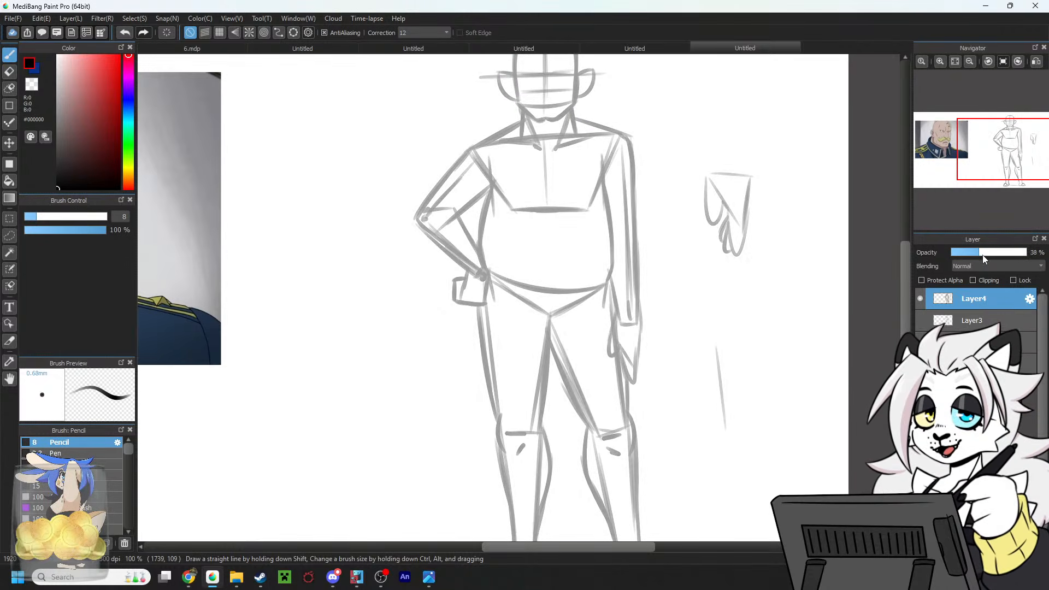
mouse_move(1010, 145)
left_mouse_down()
mouse_move(967, 144)
mouse_move(1017, 139)
left_mouse_up()
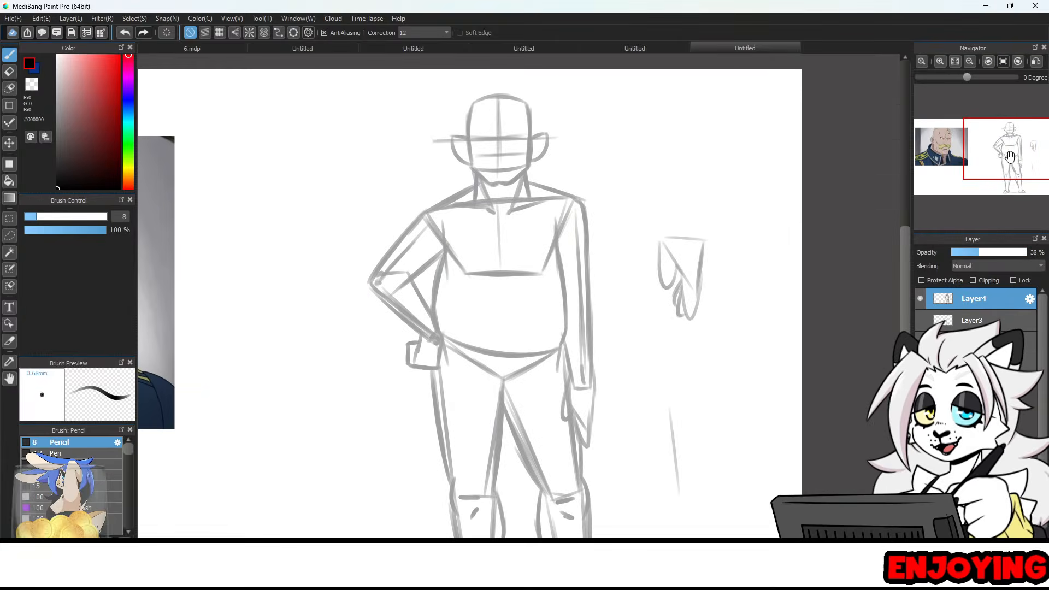
left_click(920, 320)
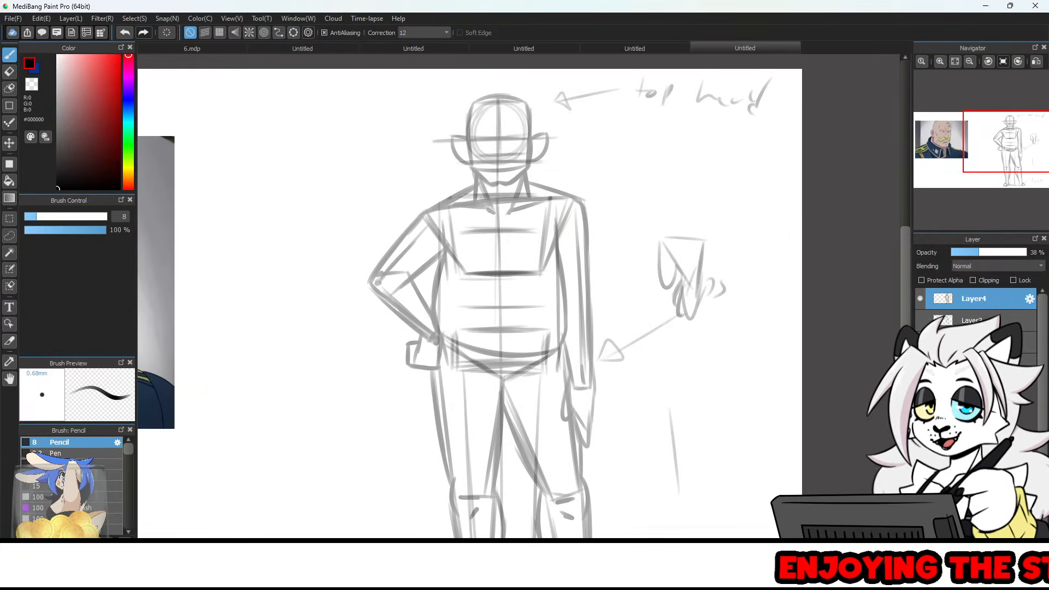
Add a new layer above the body sketch and hide the construction guide and note layers beneath it.
left_click(920, 321)
left_click(920, 320)
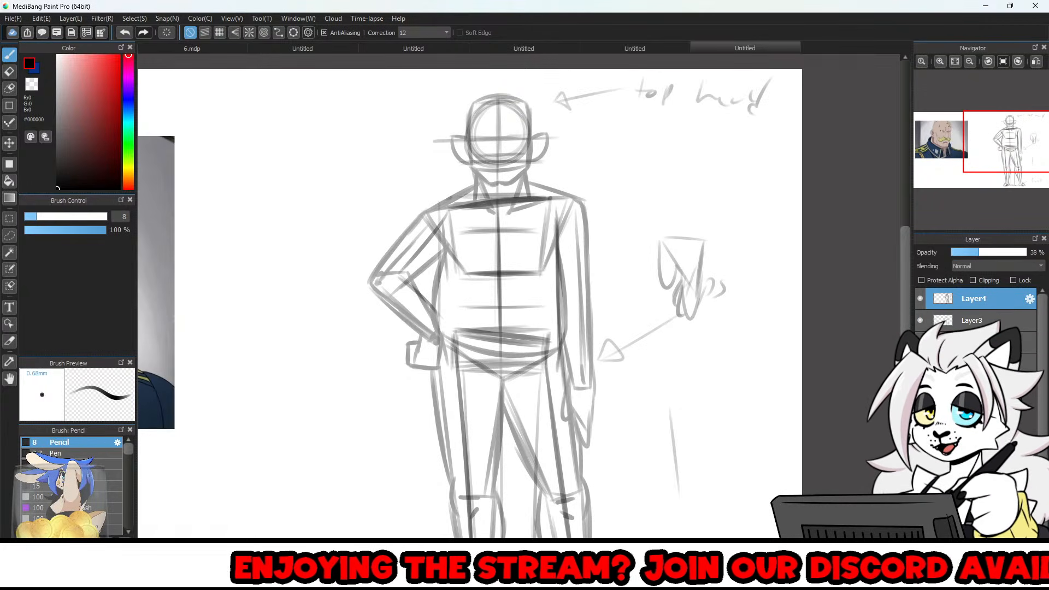
left_click(921, 543)
left_click(920, 342)
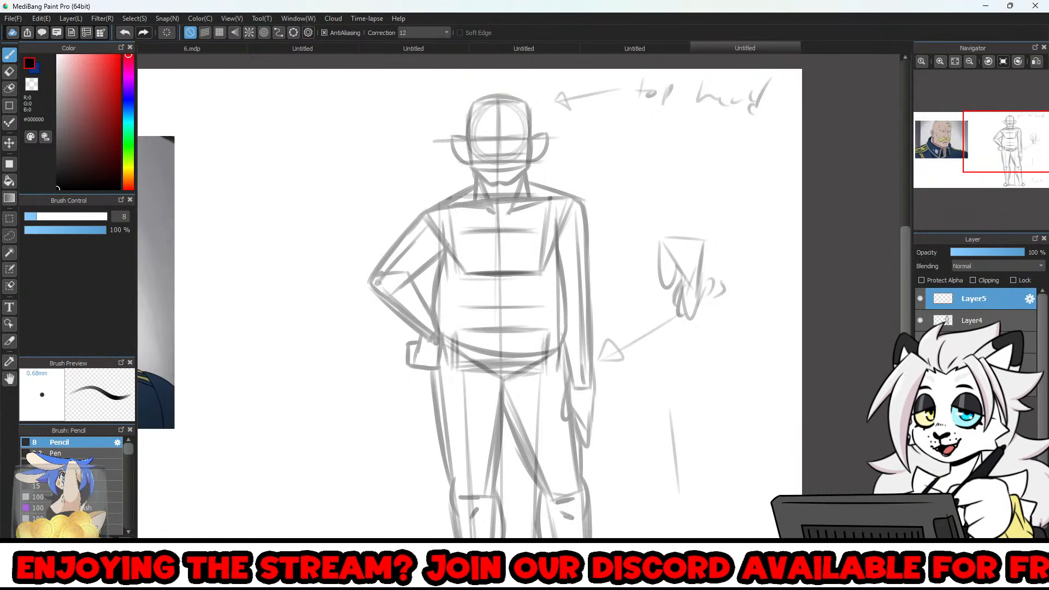
left_click(920, 363)
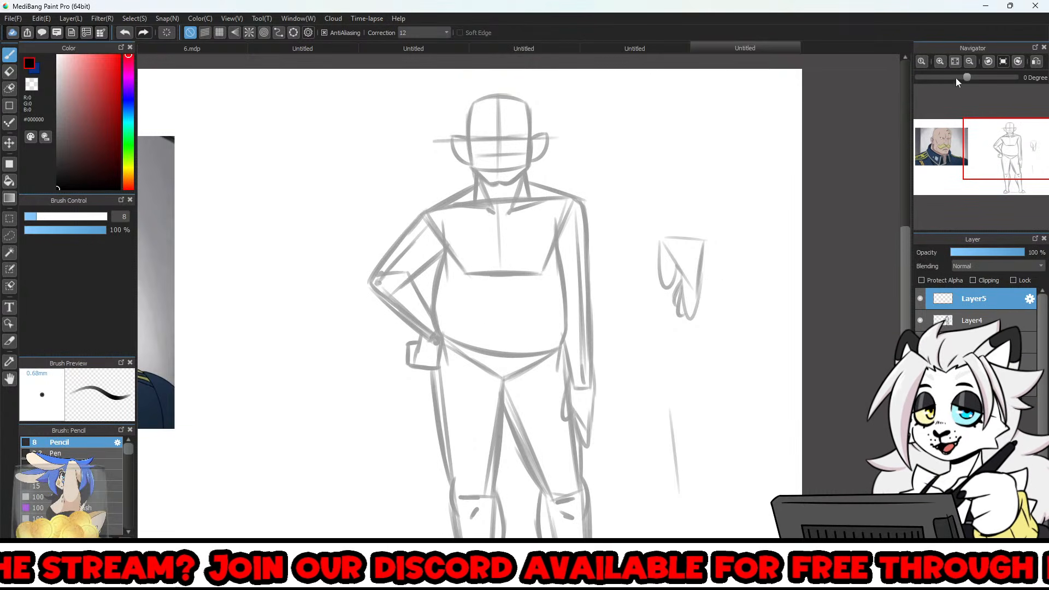
Enlarge the canvas view on the sketched figure's head and shoulders.
left_click(940, 62)
mouse_move(1004, 144)
left_mouse_down()
mouse_move(1011, 131)
mouse_move(940, 137)
mouse_move(1002, 142)
mouse_move(956, 148)
mouse_move(1005, 144)
left_mouse_up()
left_click(940, 62)
left_click(970, 62)
left_click(970, 62)
left_click(940, 61)
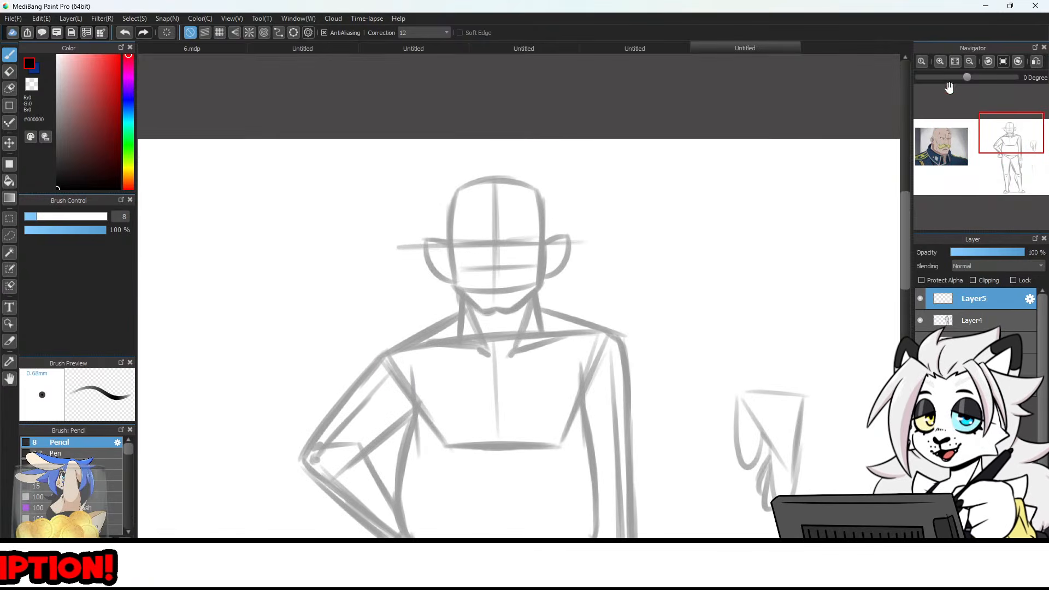
left_click(940, 61)
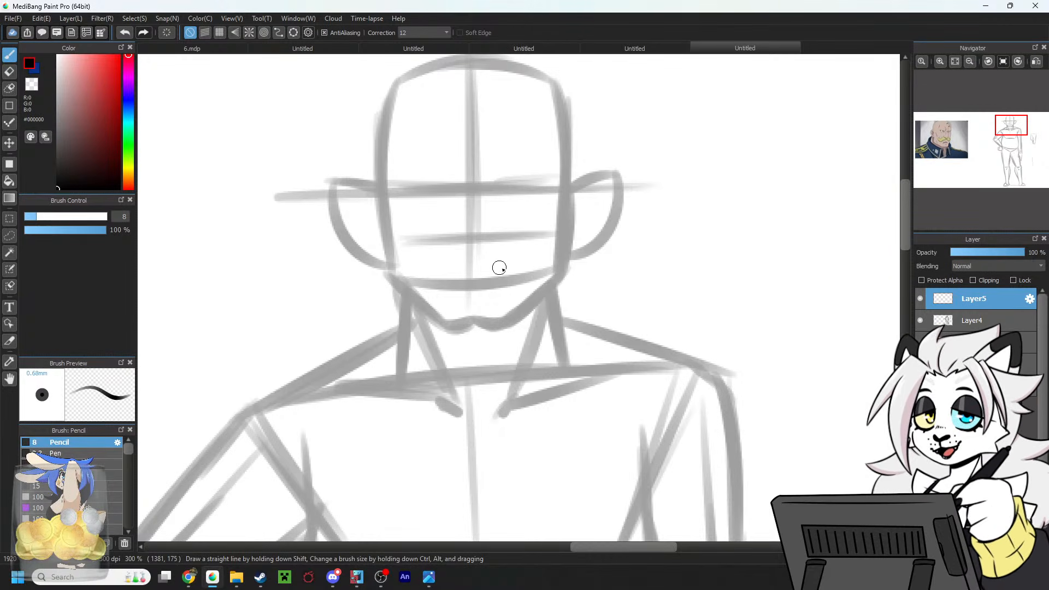
Switch to the Chrome window playing the Halloween Bash Part 2 stream recording and maximise it.
left_click(189, 578)
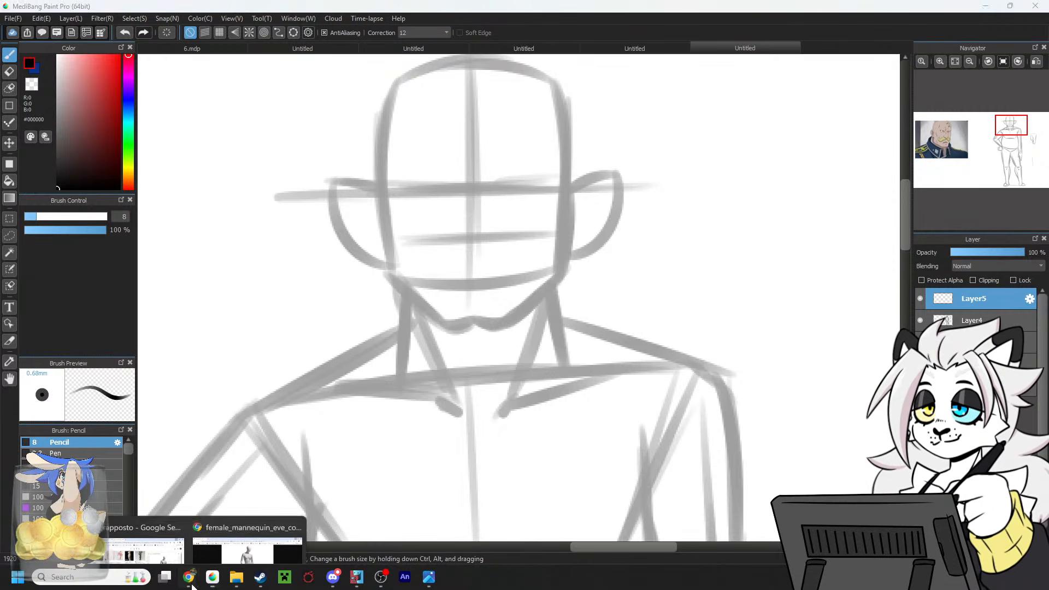
left_click(238, 527)
left_click_drag(494, 2, 0, 218)
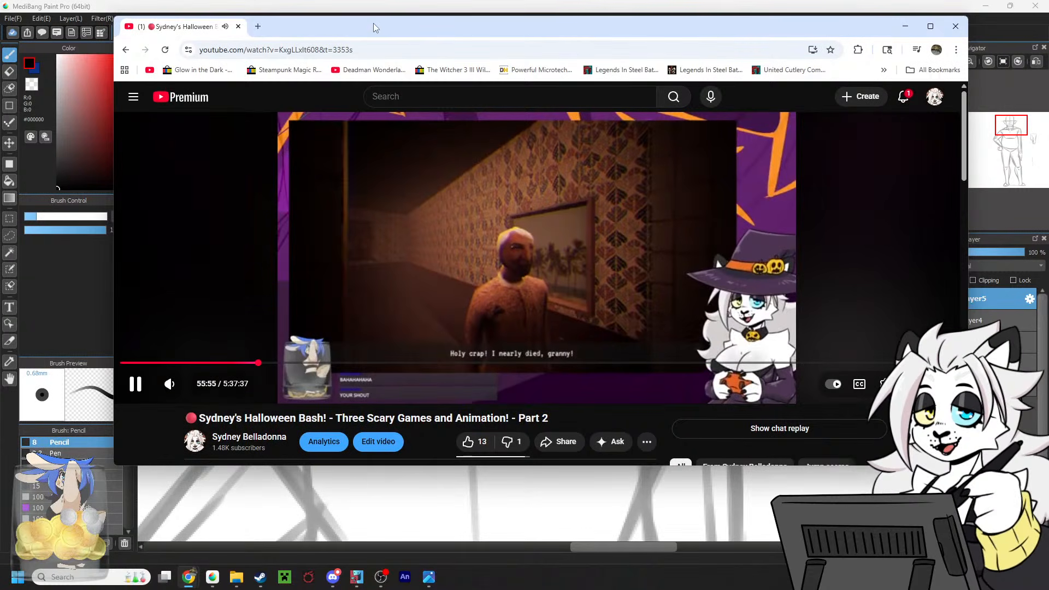
double_click(365, 24)
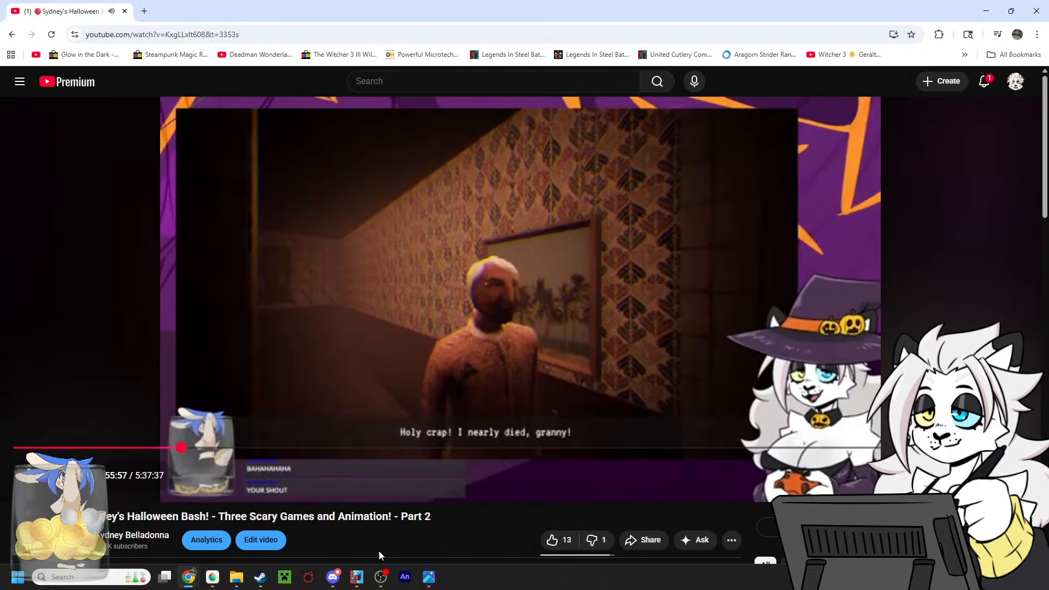
Replay the granny dialogue scene around 55 minutes into the video, pausing and resuming it.
left_click_drag(179, 448, 178, 452)
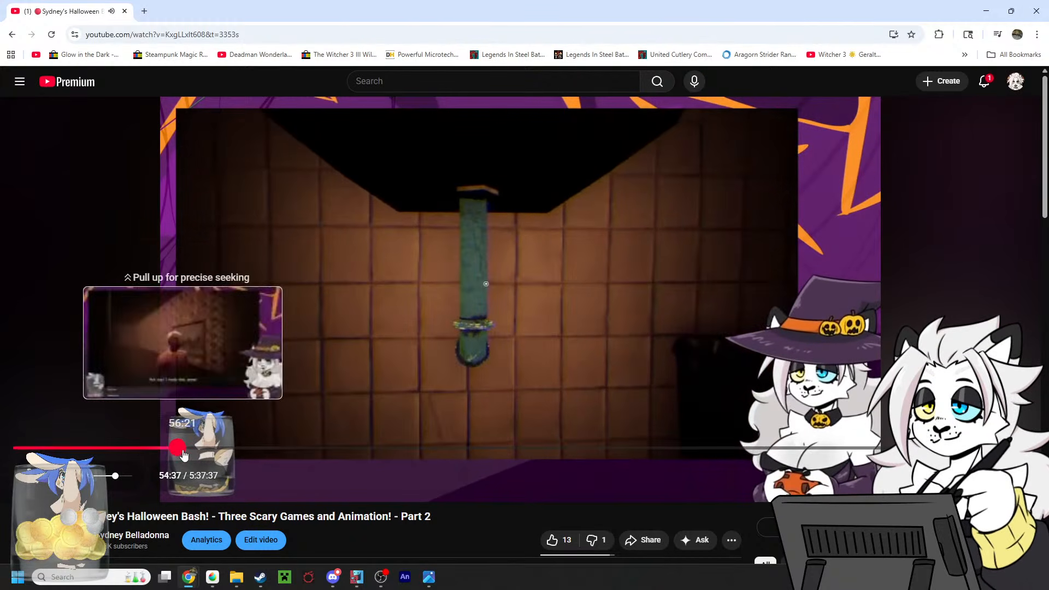
left_click_drag(183, 454, 182, 455)
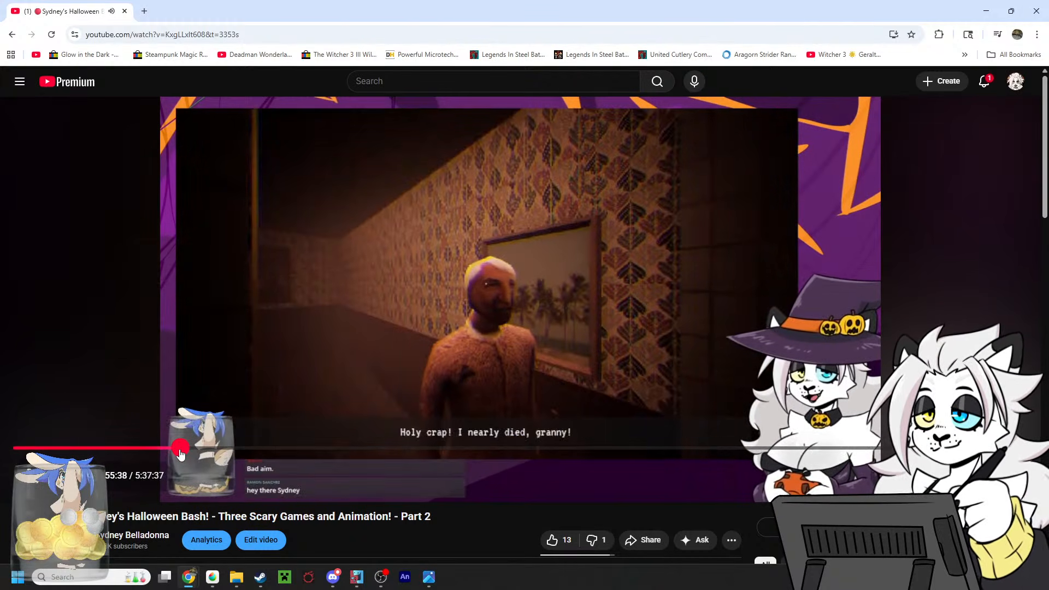
left_click_drag(181, 454, 177, 455)
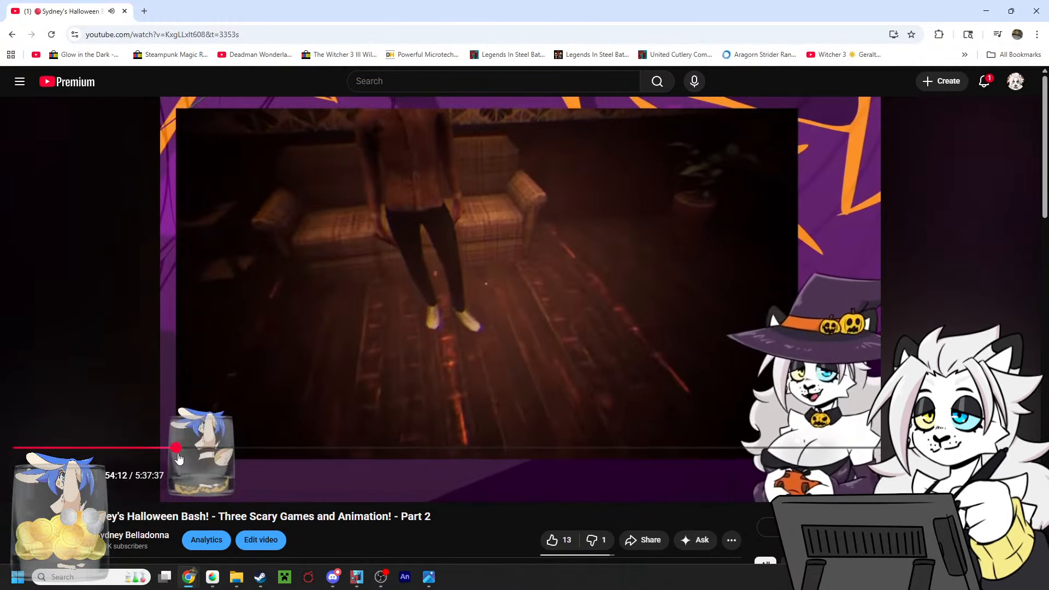
left_click_drag(176, 455, 178, 455)
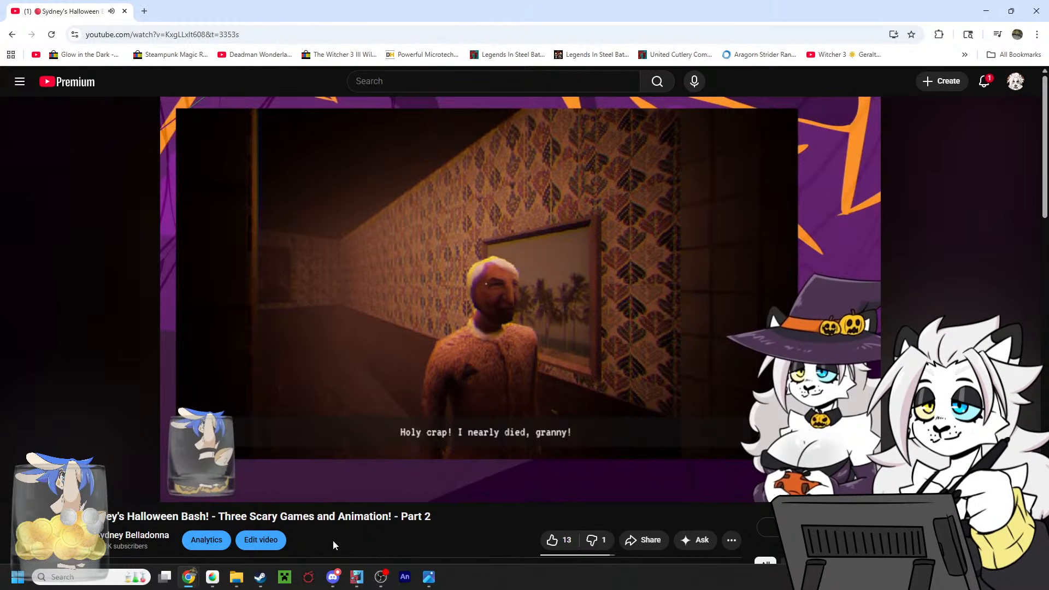
left_click(422, 319)
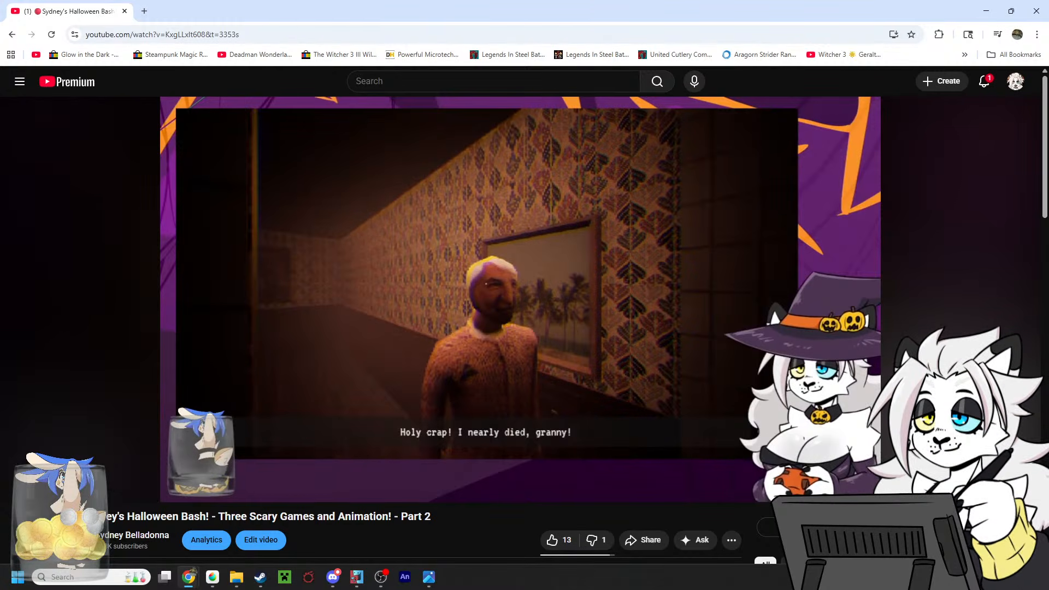
left_click(444, 324)
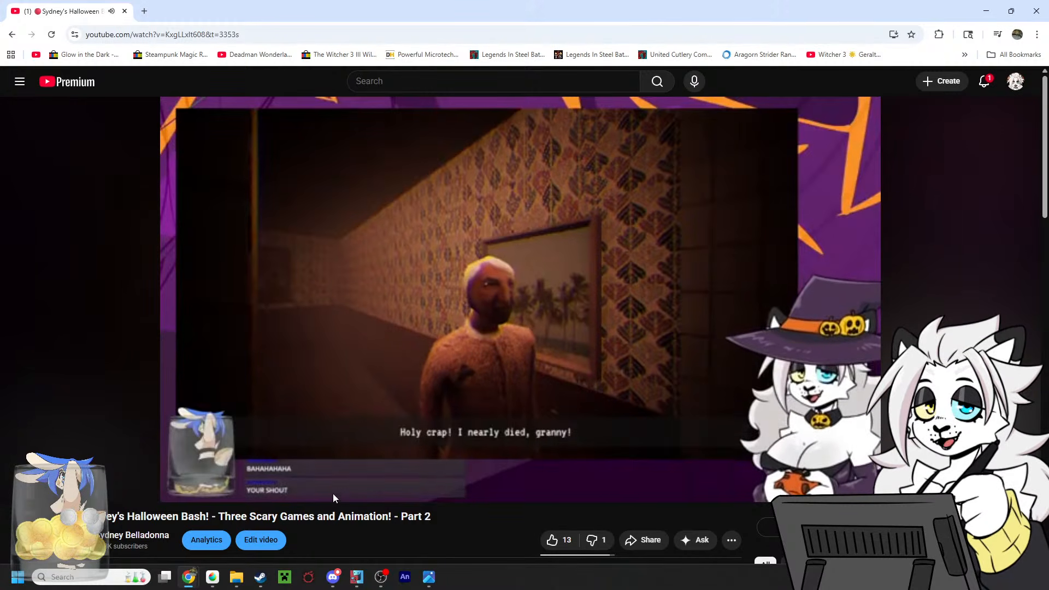
mouse_move(181, 448)
left_mouse_down()
mouse_move(202, 448)
mouse_move(178, 452)
left_mouse_up()
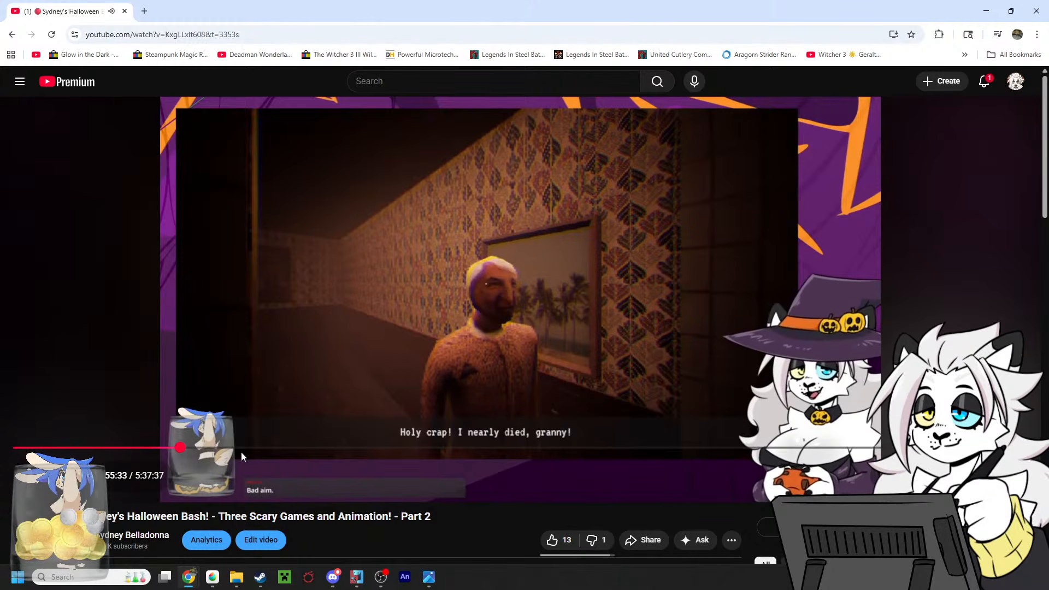
Skip ahead to about 1:18:55 in the video, watch the pipeman scene and pause it.
left_click_drag(243, 452, 243, 451)
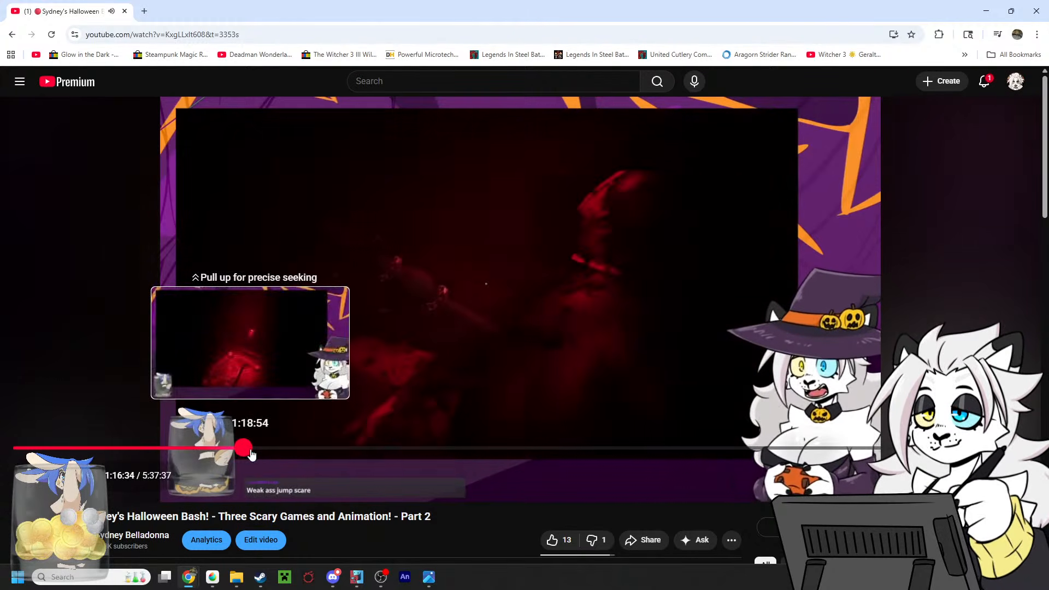
left_click(250, 452)
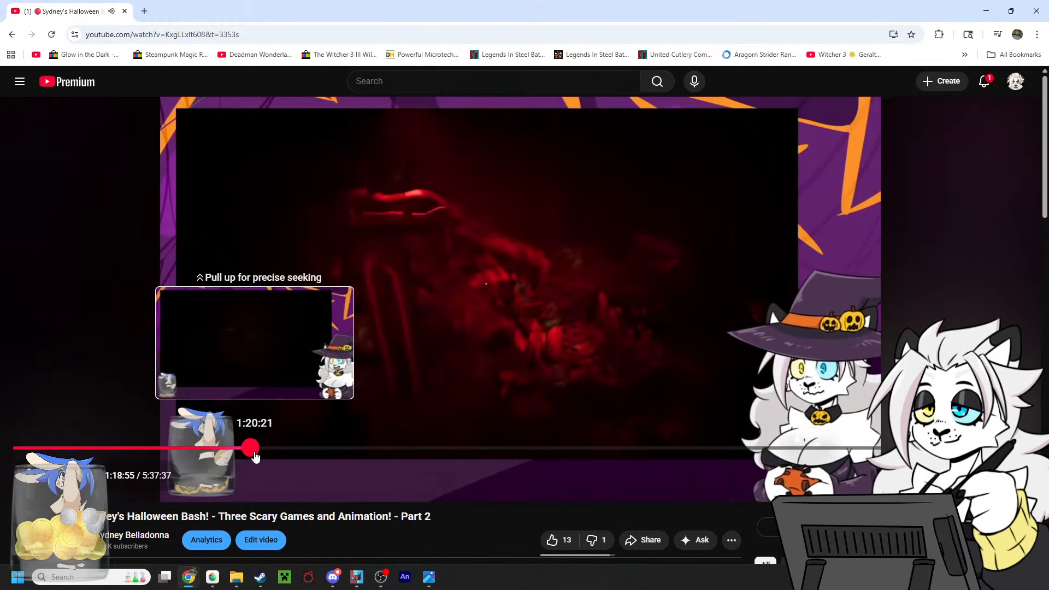
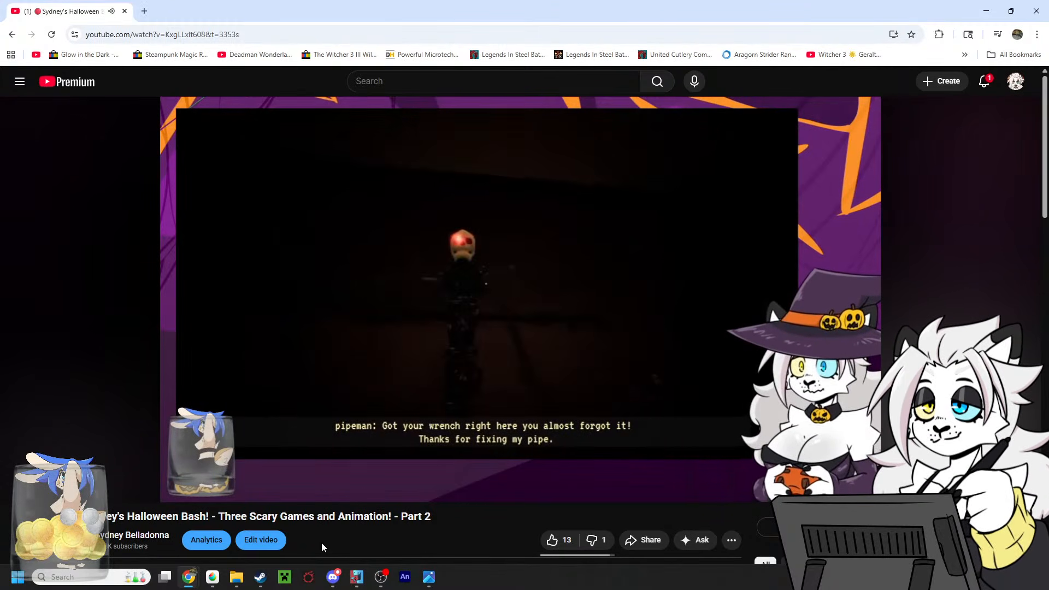
left_click(577, 309)
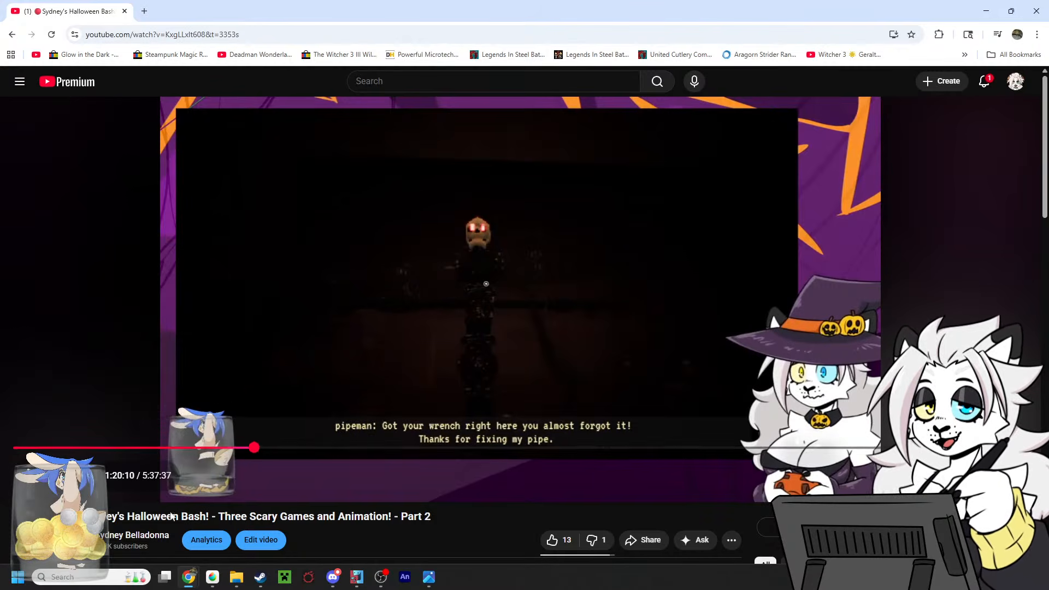
Return to the channel's list of live streams and browse the past broadcasts.
scroll(134, 533, "down", 3)
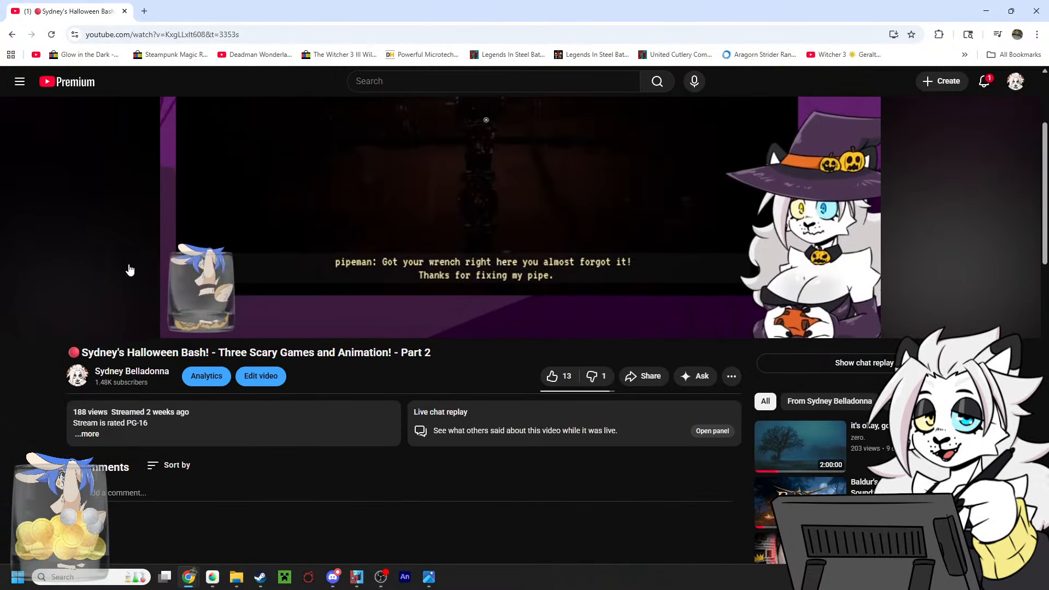
key("alt+Left")
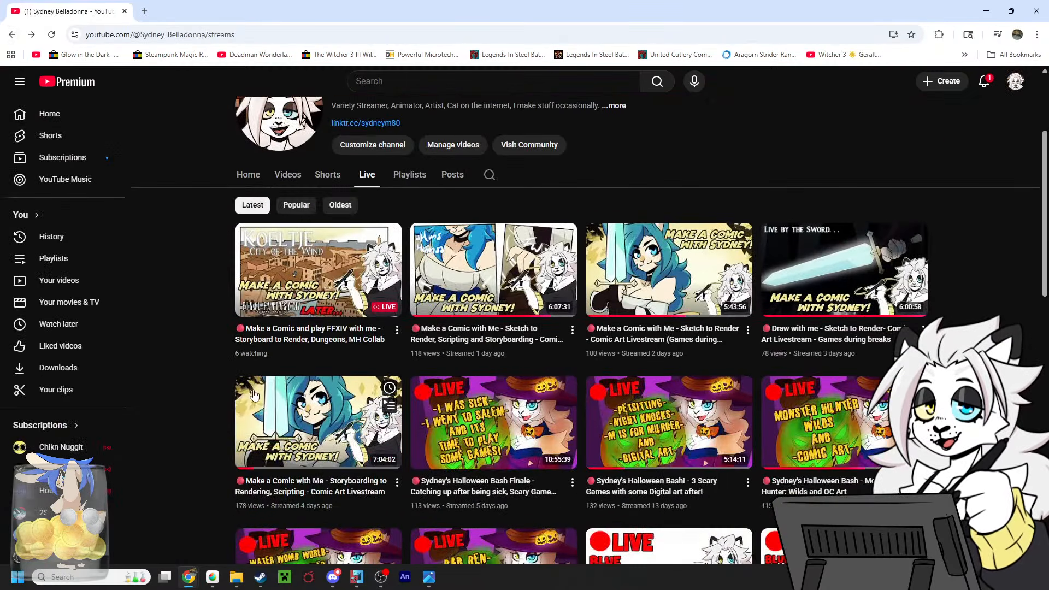
scroll(254, 393, "down", 1)
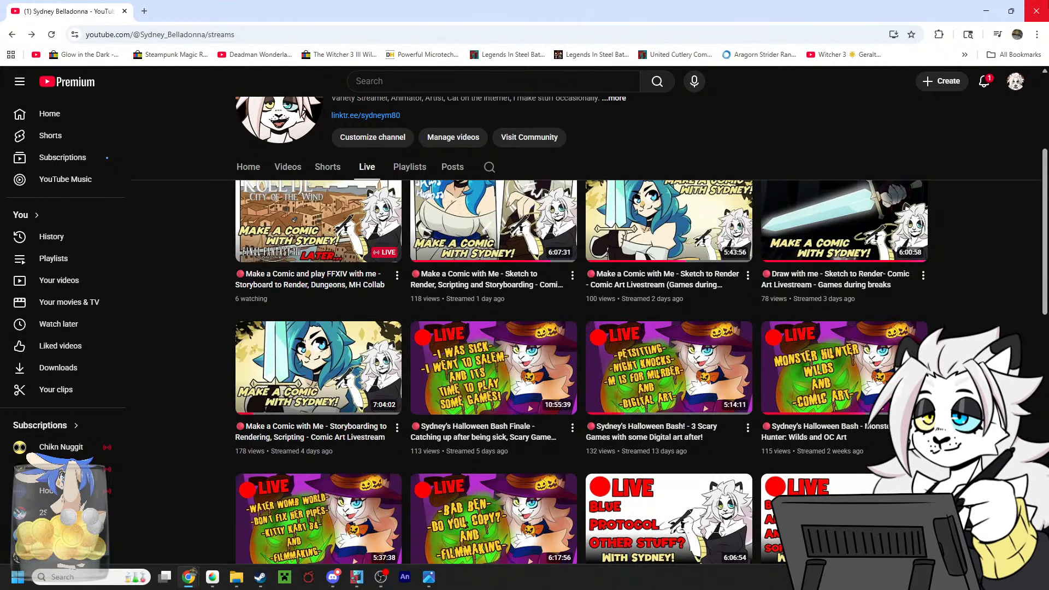
Switch back to MediBang Paint Pro and bring the sketched figure's head into view.
key("alt+Tab")
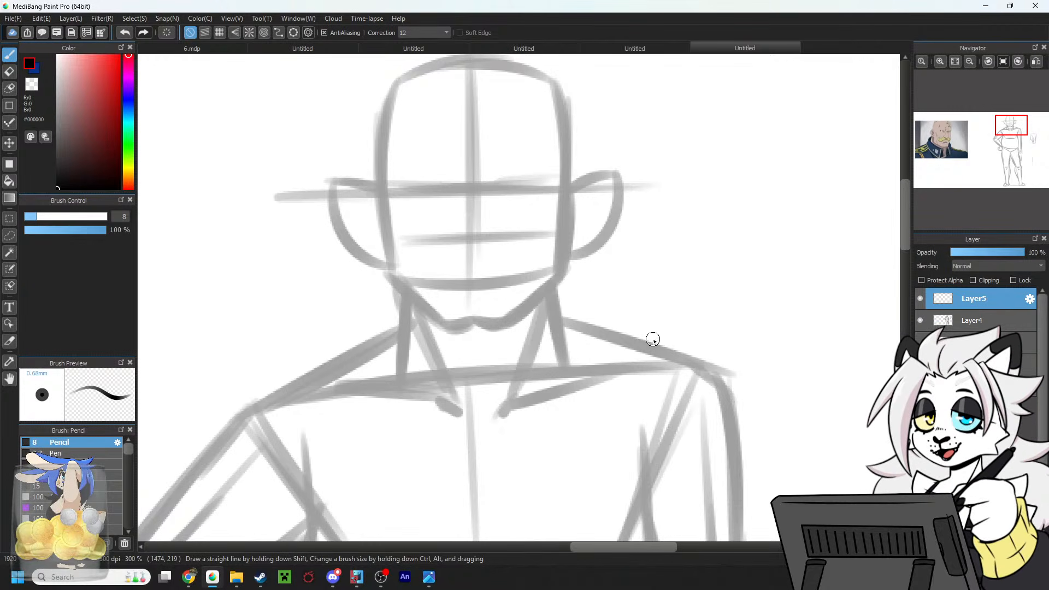
mouse_move(947, 105)
left_click_drag(1009, 133, 1007, 125)
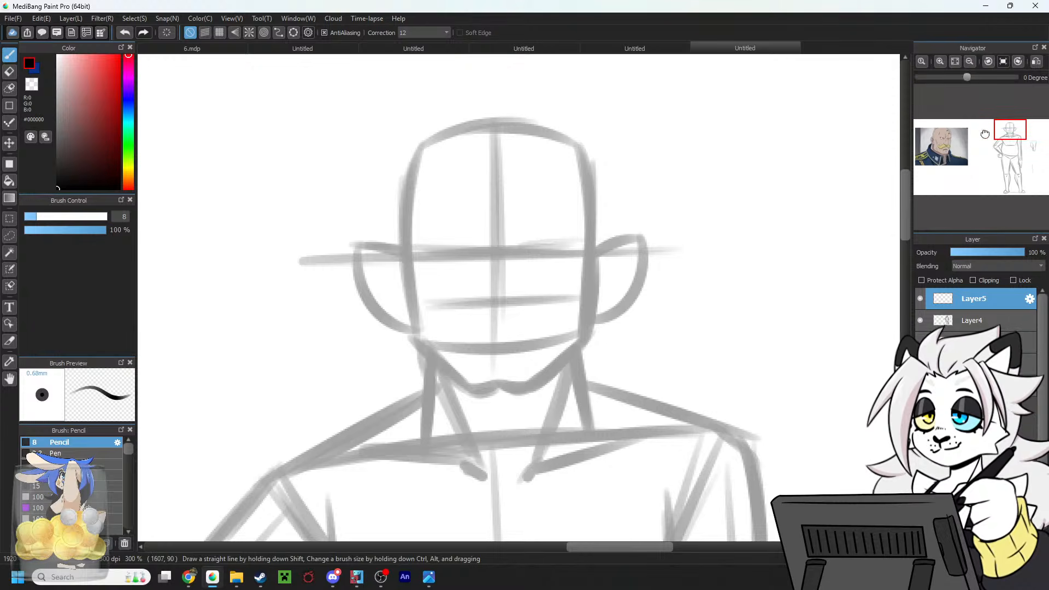
left_click(953, 138)
left_click_drag(953, 140, 985, 133)
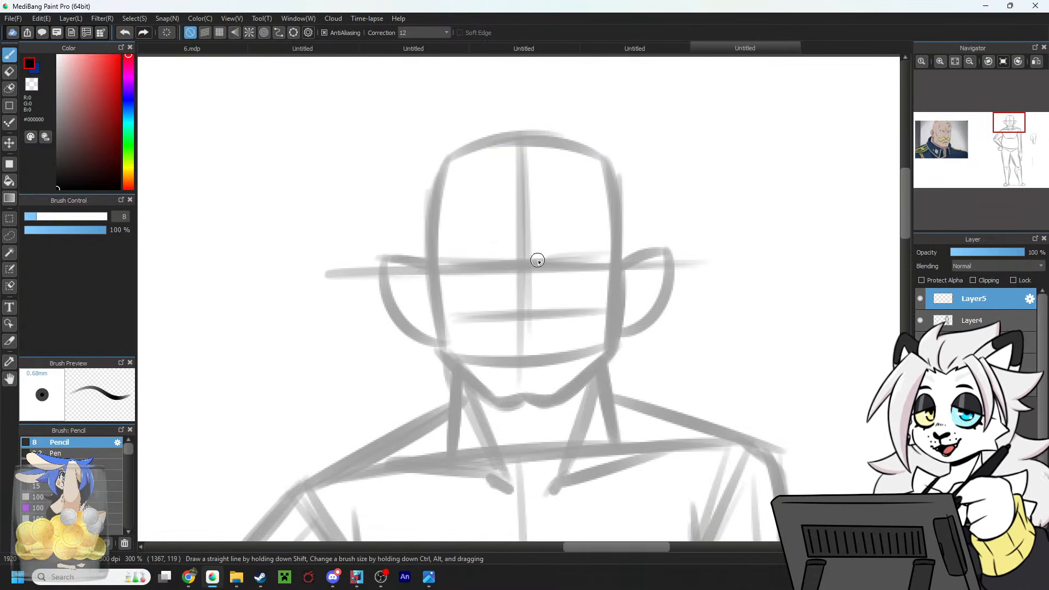
left_click_drag(530, 238, 539, 276)
key("ctrl+z")
key("ctrl+z")
key("ctrl+z")
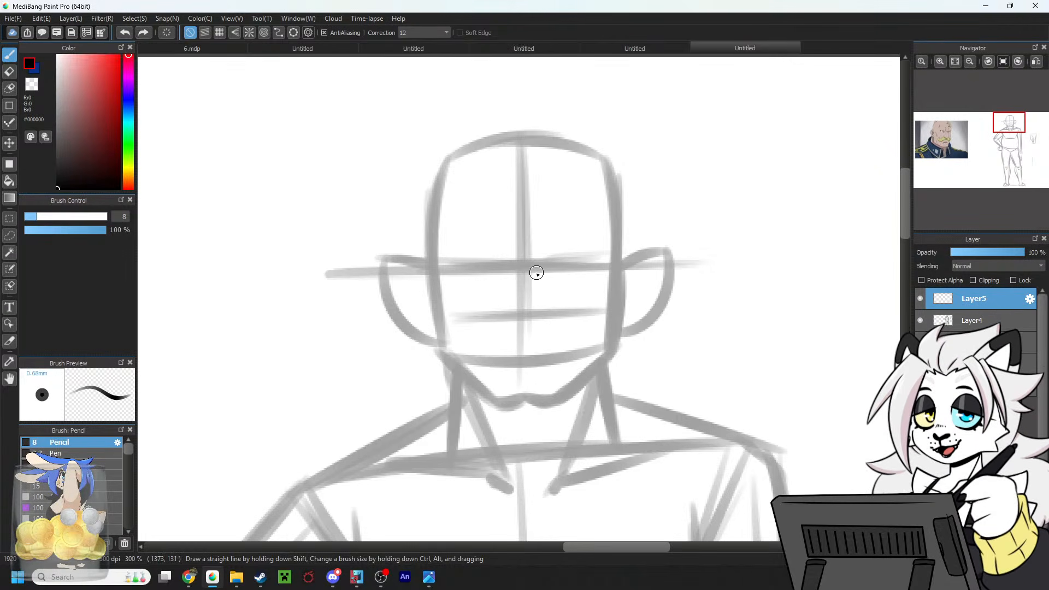
Draw a short angled brow crease in black beside the face's vertical centre line, ending at the eye line.
mouse_move(528, 230)
left_mouse_down()
mouse_move(542, 254)
mouse_move(531, 276)
mouse_move(526, 242)
left_mouse_up()
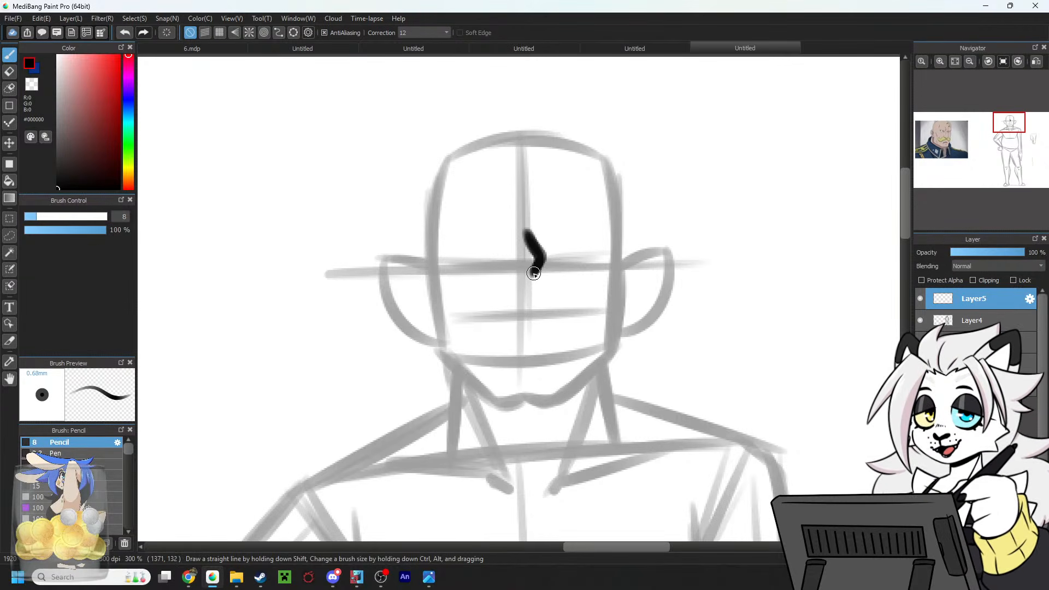
Try tracing the crease between the brow and the nose bridge on the reference portrait.
scroll(534, 273, "left", 10)
left_click_drag(519, 220, 517, 271)
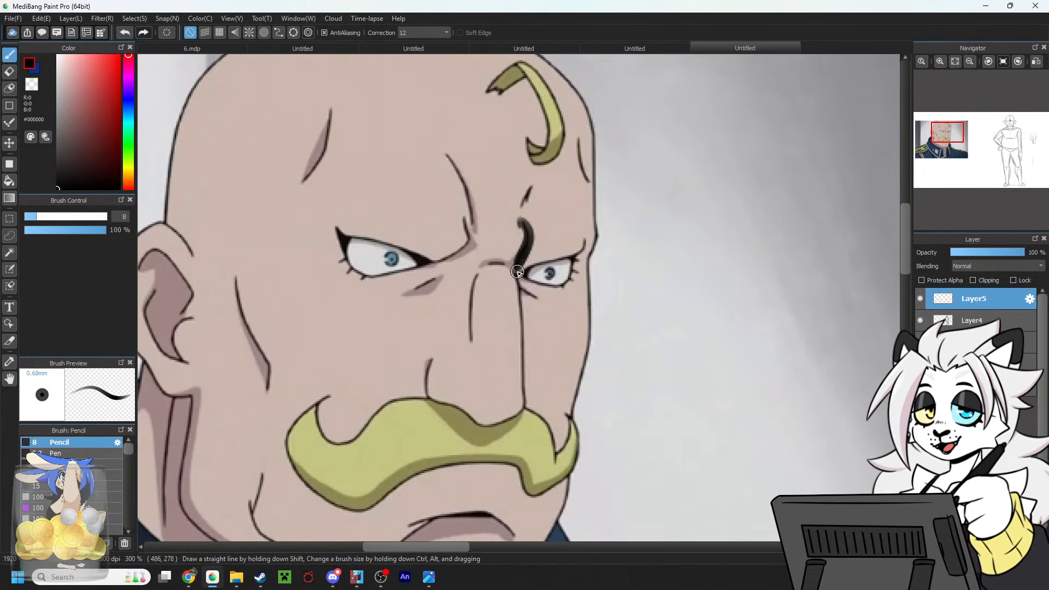
key("ctrl+z")
left_click_drag(522, 221, 517, 271)
key("ctrl+z")
Sketch the nose below the brow crease with a small bridge arch, two slanted side lines and a curved tip.
left_click_drag(1004, 141, 1008, 124)
mouse_move(583, 260)
left_mouse_down()
mouse_move(564, 265)
mouse_move(559, 294)
left_mouse_up()
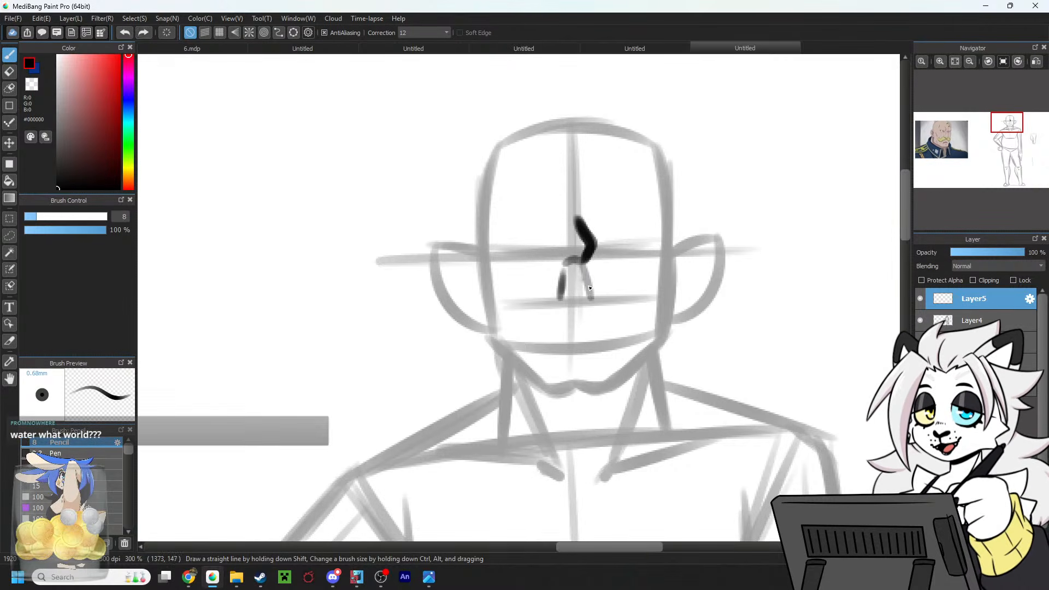
mouse_move(582, 265)
left_mouse_down()
mouse_move(592, 301)
mouse_move(572, 300)
mouse_move(567, 271)
mouse_move(559, 303)
mouse_move(593, 300)
left_mouse_up()
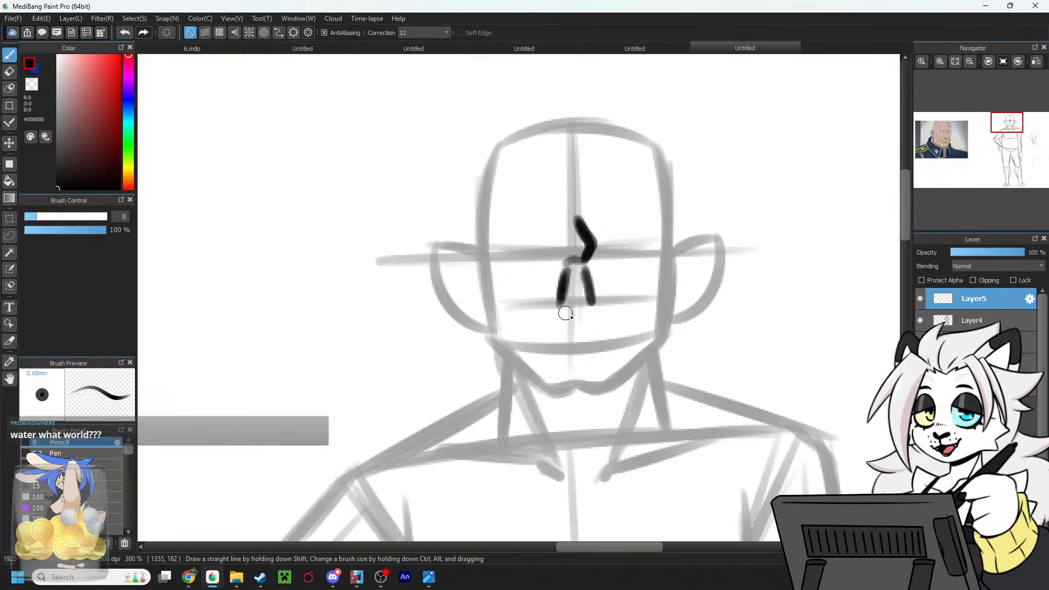
mouse_move(948, 131)
left_mouse_down()
mouse_move(941, 142)
mouse_move(1011, 132)
left_mouse_up()
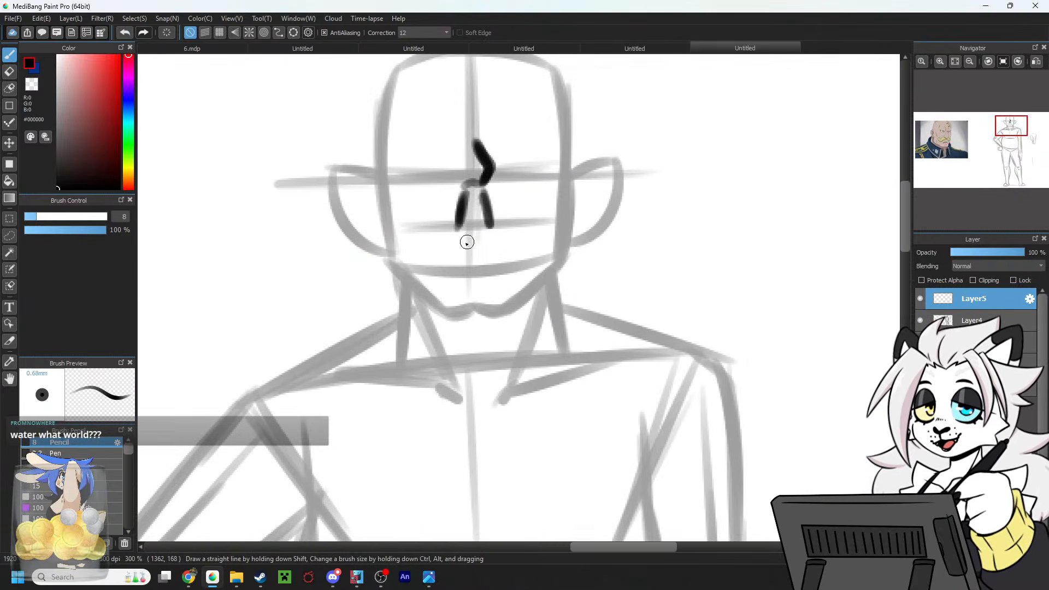
mouse_move(461, 242)
left_mouse_down()
mouse_move(474, 252)
mouse_move(493, 240)
mouse_move(476, 254)
mouse_move(459, 247)
mouse_move(487, 244)
left_mouse_up()
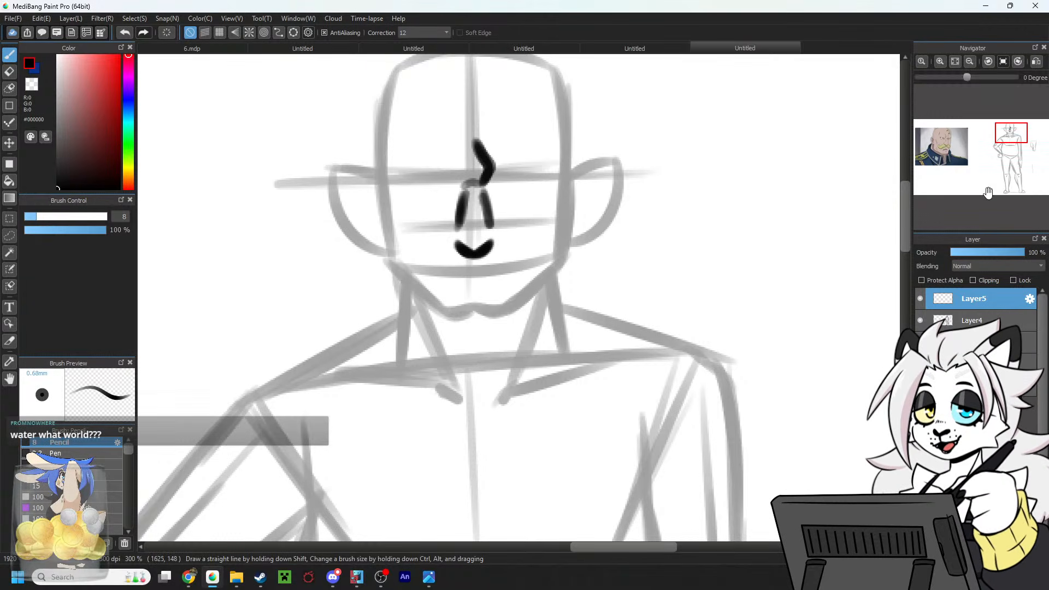
left_click_drag(1009, 144, 1007, 130)
mouse_move(573, 218)
left_mouse_down()
mouse_move(583, 204)
mouse_move(564, 179)
left_mouse_up()
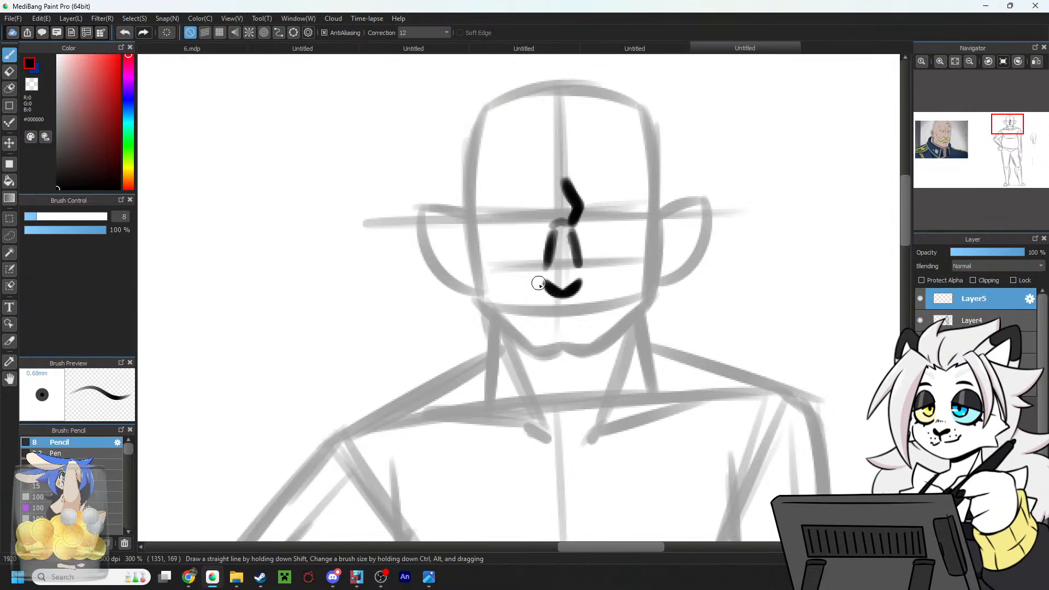
Outline a wide moustache beneath the nose, with upper lobes on both sides of the tip and a curved lower edge.
left_click(943, 147)
mouse_move(944, 145)
left_mouse_down()
mouse_move(1003, 141)
mouse_move(1006, 125)
left_mouse_up()
mouse_move(591, 270)
left_mouse_down()
mouse_move(558, 279)
mouse_move(550, 304)
mouse_move(638, 310)
mouse_move(662, 296)
left_mouse_up()
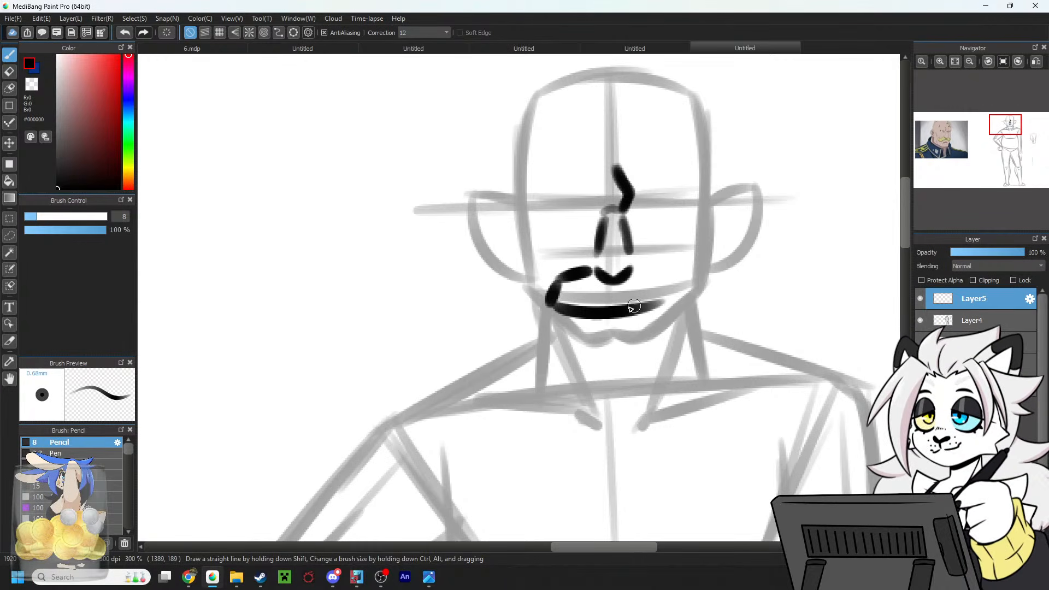
key("ctrl+z")
mouse_move(559, 304)
left_mouse_down()
mouse_move(645, 306)
mouse_move(677, 287)
mouse_move(662, 277)
mouse_move(672, 274)
mouse_move(679, 297)
mouse_move(568, 307)
mouse_move(614, 313)
left_mouse_up()
left_click_drag(552, 301, 561, 278)
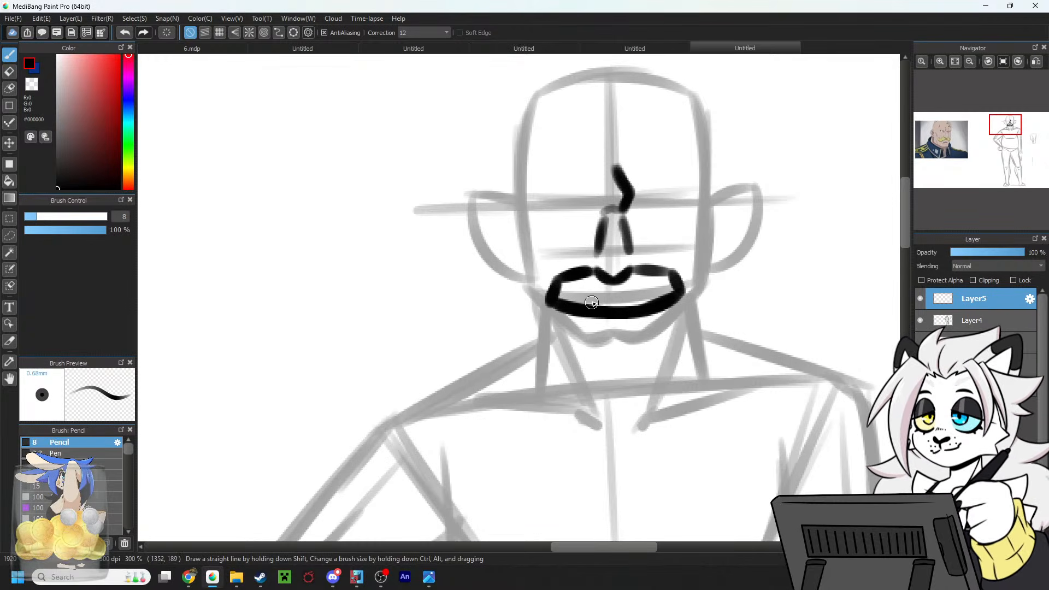
Fill the moustache with dark shading and trace the jaw and chin contour beneath it in black.
mouse_move(564, 282)
left_mouse_down()
mouse_move(574, 312)
mouse_move(596, 273)
mouse_move(608, 313)
mouse_move(627, 274)
mouse_move(656, 303)
mouse_move(676, 271)
left_mouse_up()
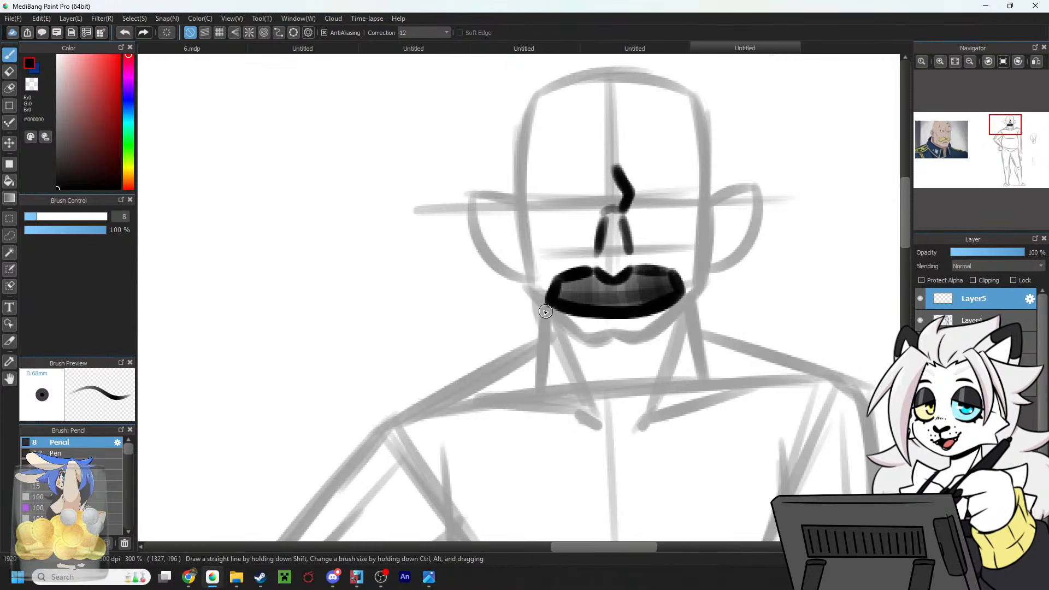
mouse_move(538, 302)
left_mouse_down()
mouse_move(588, 344)
mouse_move(645, 343)
mouse_move(698, 279)
mouse_move(696, 293)
mouse_move(700, 207)
left_mouse_up()
left_click_drag(542, 303, 528, 284)
mouse_move(518, 235)
left_mouse_down()
mouse_move(533, 300)
mouse_move(526, 286)
mouse_move(584, 339)
left_mouse_up()
key("ctrl+z")
left_click_drag(538, 309, 584, 342)
key("ctrl+z")
key("ctrl+z")
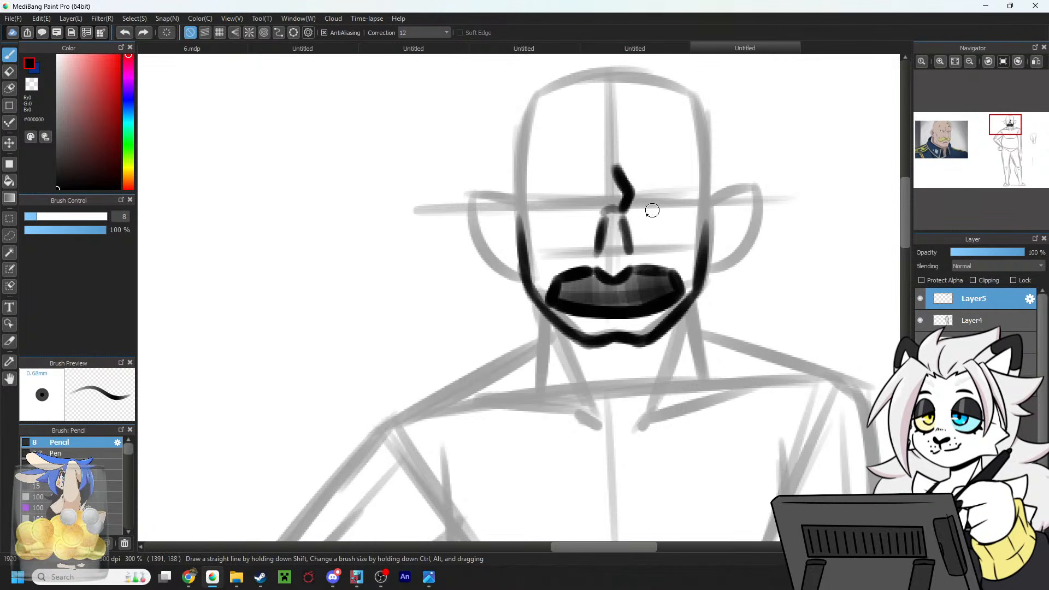
Extend the jawline up both sides of the face to the eye line.
left_click_drag(518, 207, 525, 271)
left_click_drag(709, 206, 697, 278)
key("ctrl+z")
key("ctrl+z")
left_click_drag(706, 197, 693, 296)
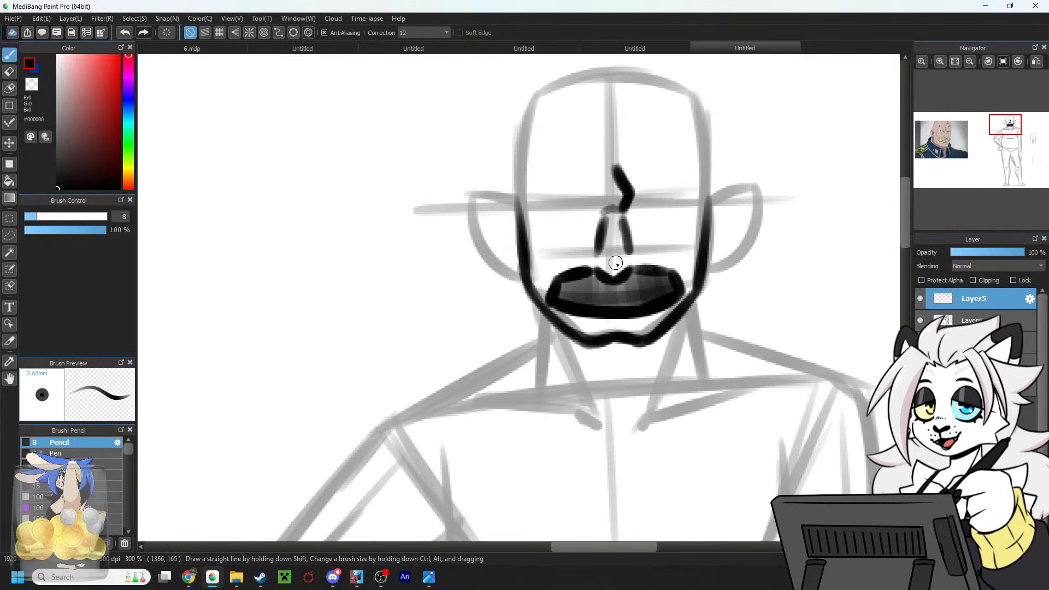
Add small curved nostril wings on both sides of the nose, just above the moustache.
left_click_drag(627, 249, 635, 272)
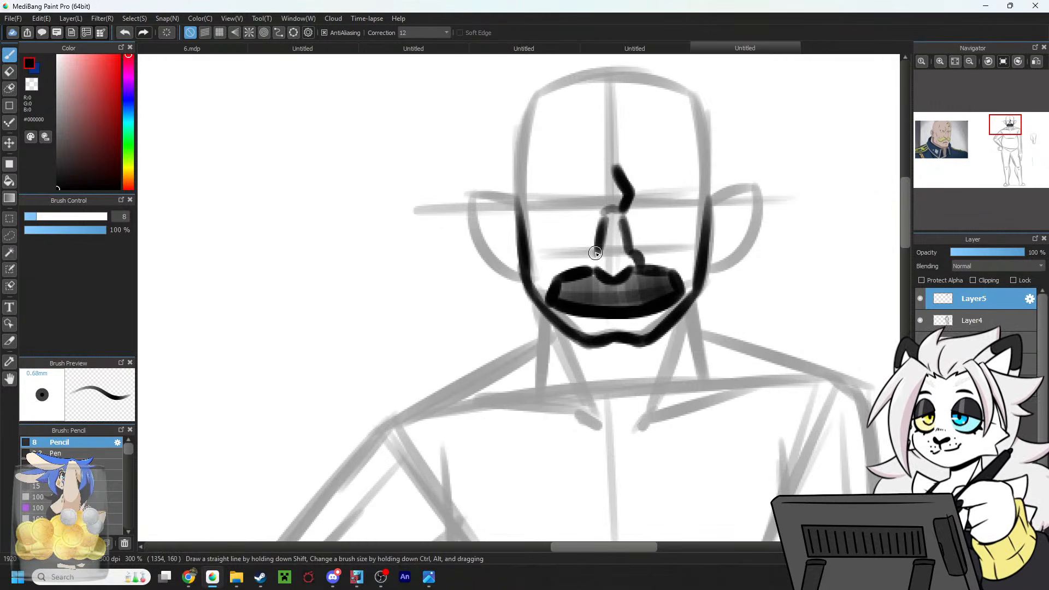
mouse_move(941, 144)
left_mouse_down()
mouse_move(992, 141)
mouse_move(1004, 126)
left_mouse_up()
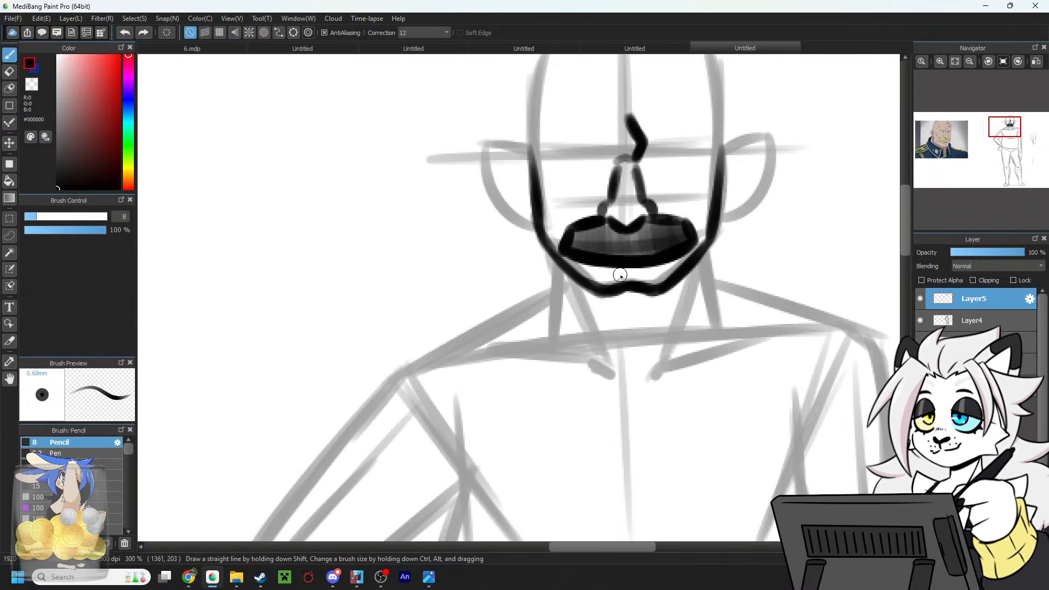
left_click_drag(620, 275, 645, 271)
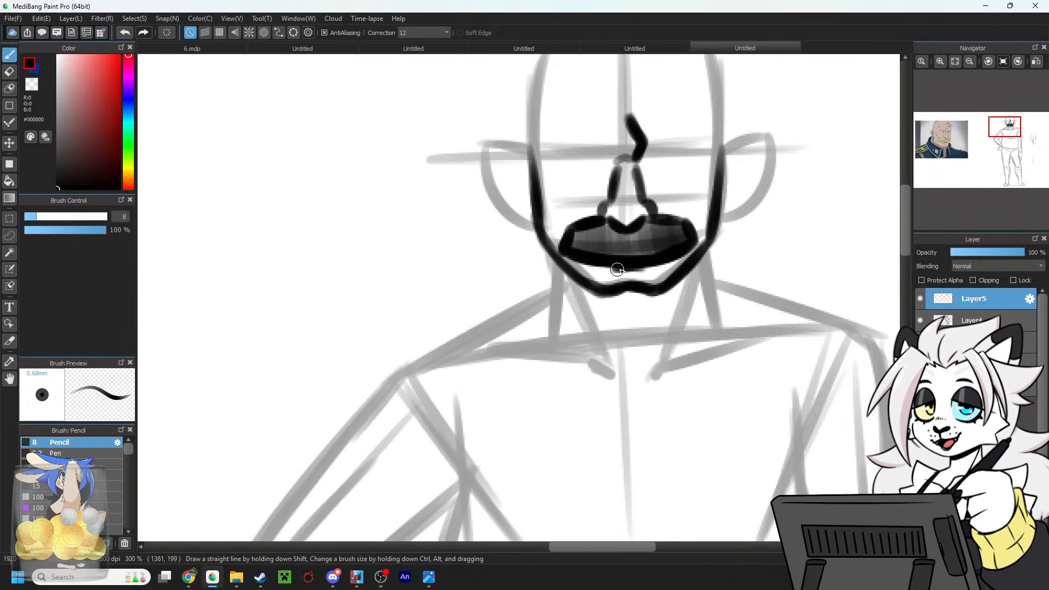
mouse_move(1007, 135)
left_mouse_down()
mouse_move(941, 130)
mouse_move(1008, 124)
left_mouse_up()
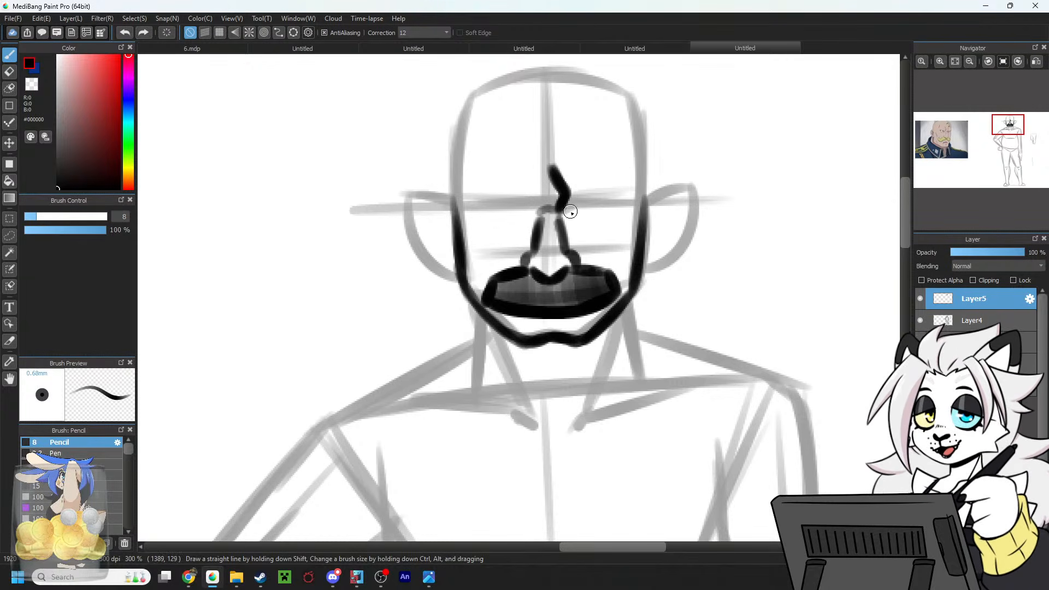
Draw both eyes along the eye line with arched upper lids, round black pupils and short slanted lower lids.
mouse_move(571, 215)
left_mouse_down()
mouse_move(596, 206)
mouse_move(618, 214)
left_mouse_up()
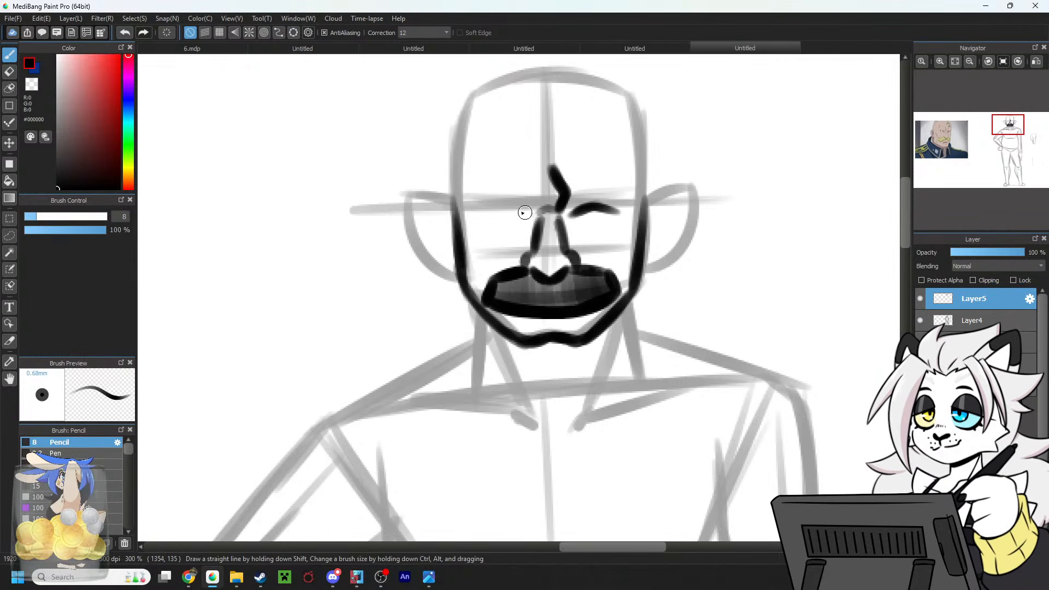
mouse_move(528, 214)
left_mouse_down()
mouse_move(502, 208)
mouse_move(480, 218)
mouse_move(522, 209)
left_mouse_up()
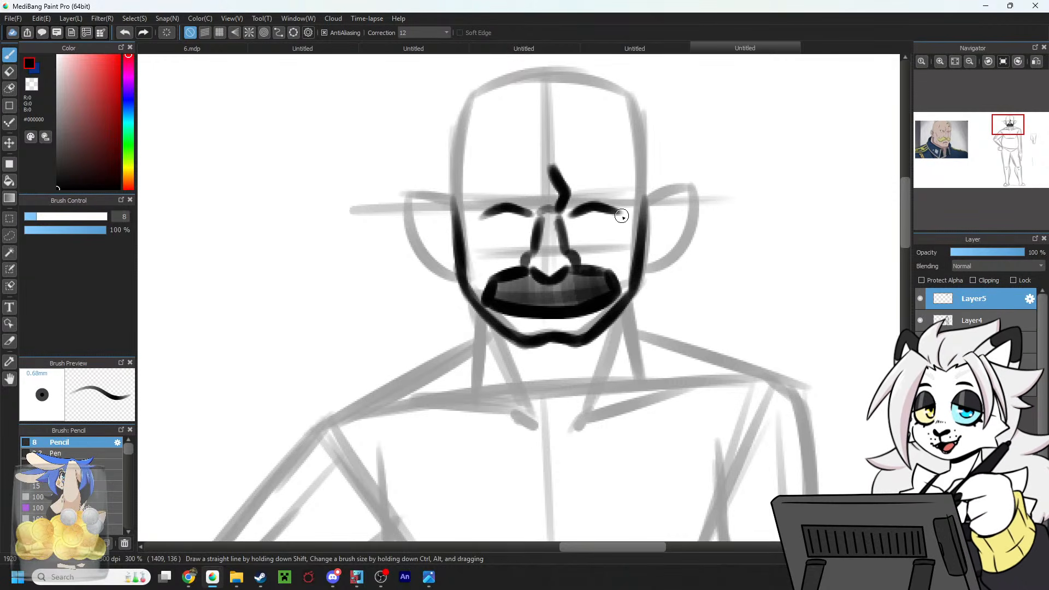
left_click_drag(484, 217, 507, 206)
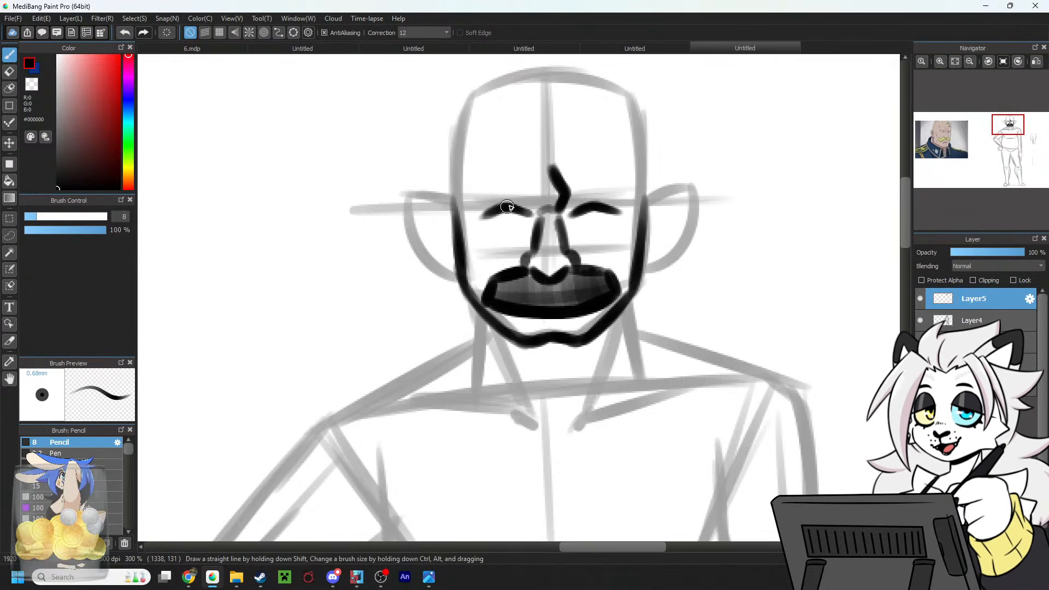
mouse_move(1008, 132)
left_mouse_down()
mouse_move(950, 137)
mouse_move(946, 147)
mouse_move(1009, 125)
left_mouse_up()
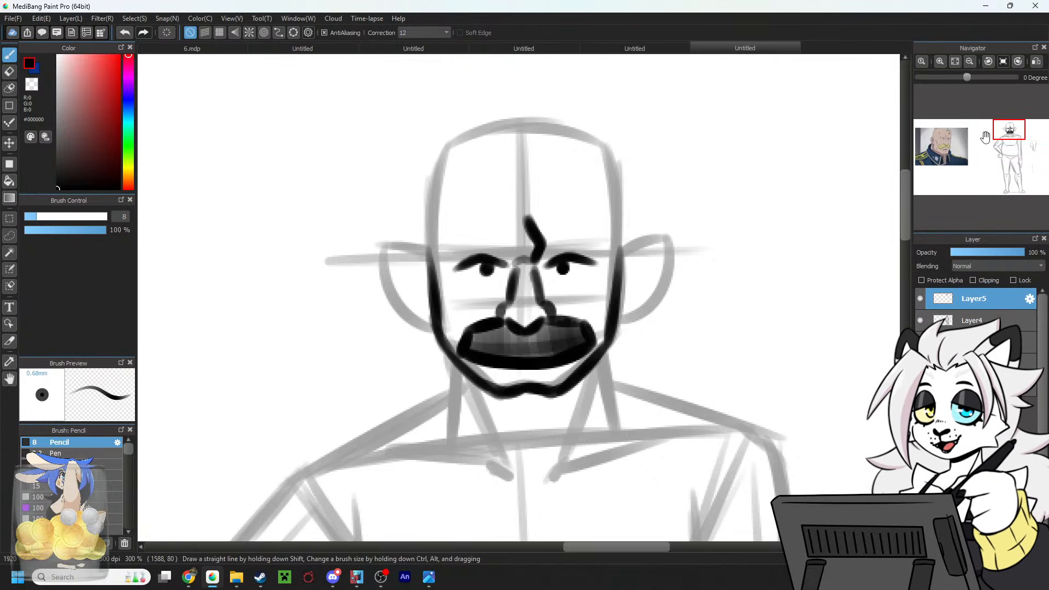
mouse_move(986, 137)
left_mouse_down()
mouse_move(941, 134)
mouse_move(996, 133)
mouse_move(1007, 122)
left_mouse_up()
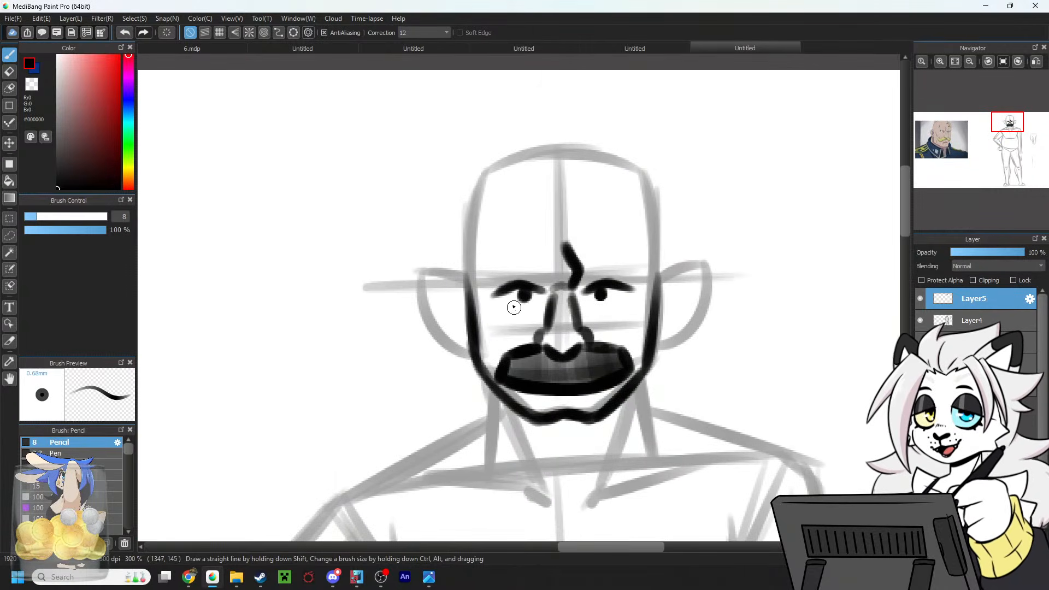
left_click_drag(494, 298, 517, 309)
mouse_move(520, 310)
left_mouse_down()
mouse_move(538, 298)
mouse_move(616, 310)
mouse_move(633, 290)
mouse_move(608, 304)
left_mouse_up()
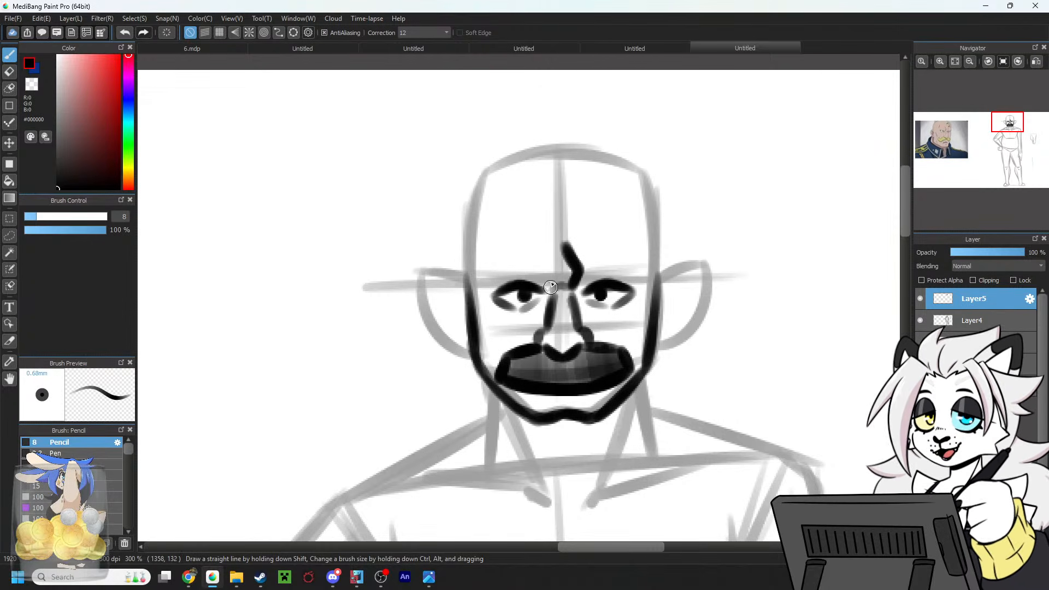
Draw thick solid black eyebrows above both eyes, slanting down toward the brow crease.
mouse_move(1006, 129)
left_mouse_down()
mouse_move(964, 140)
mouse_move(1009, 124)
left_mouse_up()
mouse_move(591, 242)
left_mouse_down()
mouse_move(636, 236)
mouse_move(610, 243)
left_mouse_up()
mouse_move(499, 239)
left_mouse_down()
mouse_move(536, 246)
mouse_move(487, 245)
mouse_move(608, 236)
mouse_move(598, 245)
mouse_move(591, 239)
mouse_move(634, 234)
left_mouse_up()
key("ctrl+z")
key("ctrl+z")
key("ctrl+z")
key("ctrl+z")
key("ctrl+z")
key("ctrl+z")
key("ctrl+z")
left_click_drag(495, 244, 528, 239)
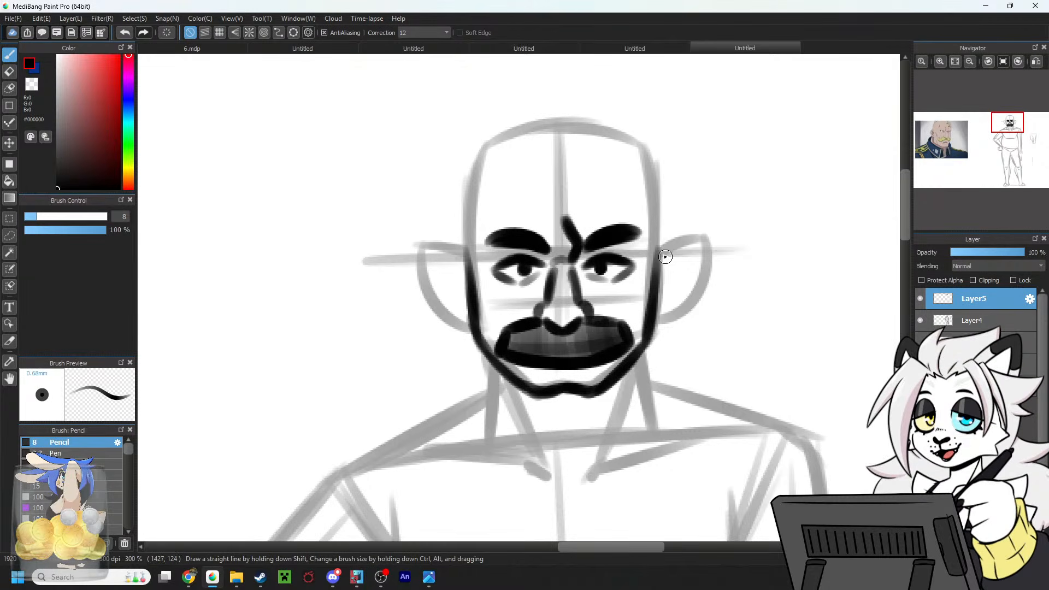
Draw a small curved lock of hair on the upper forehead beside the vertical centre line.
mouse_move(951, 170)
mouse_move(1010, 136)
left_mouse_down()
mouse_move(943, 135)
mouse_move(1008, 136)
mouse_move(1007, 121)
left_mouse_up()
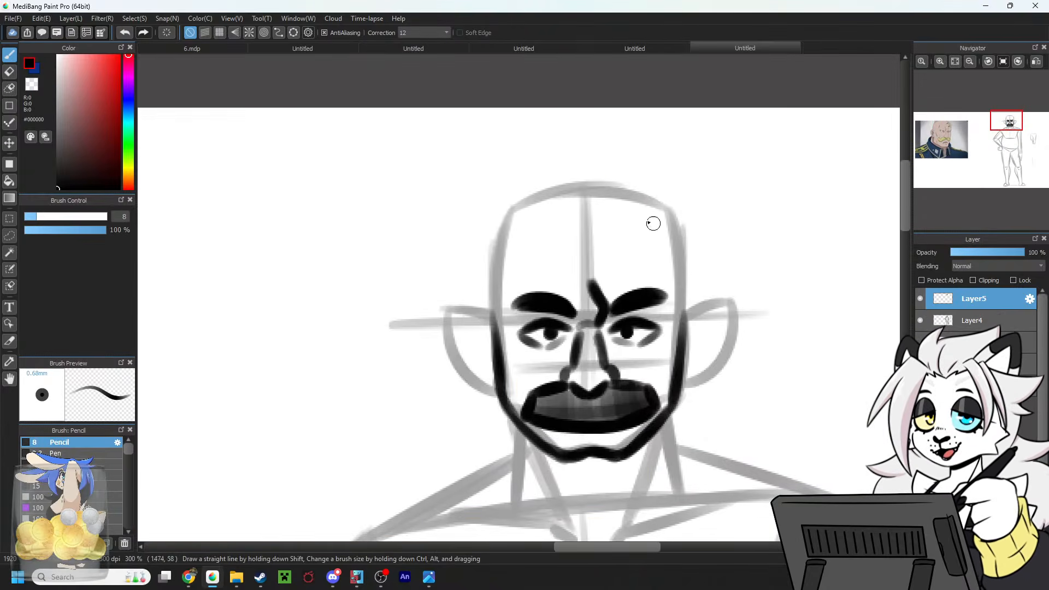
mouse_move(588, 210)
left_mouse_down()
mouse_move(594, 255)
mouse_move(600, 229)
mouse_move(585, 211)
mouse_move(599, 218)
mouse_move(598, 248)
mouse_move(596, 222)
left_mouse_up()
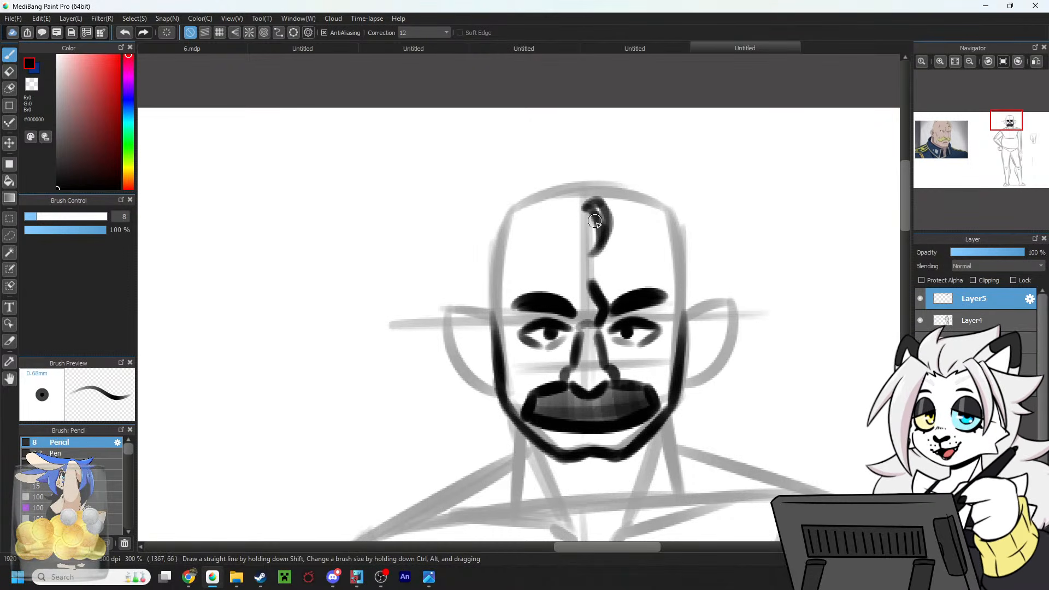
left_click_drag(512, 208, 497, 278)
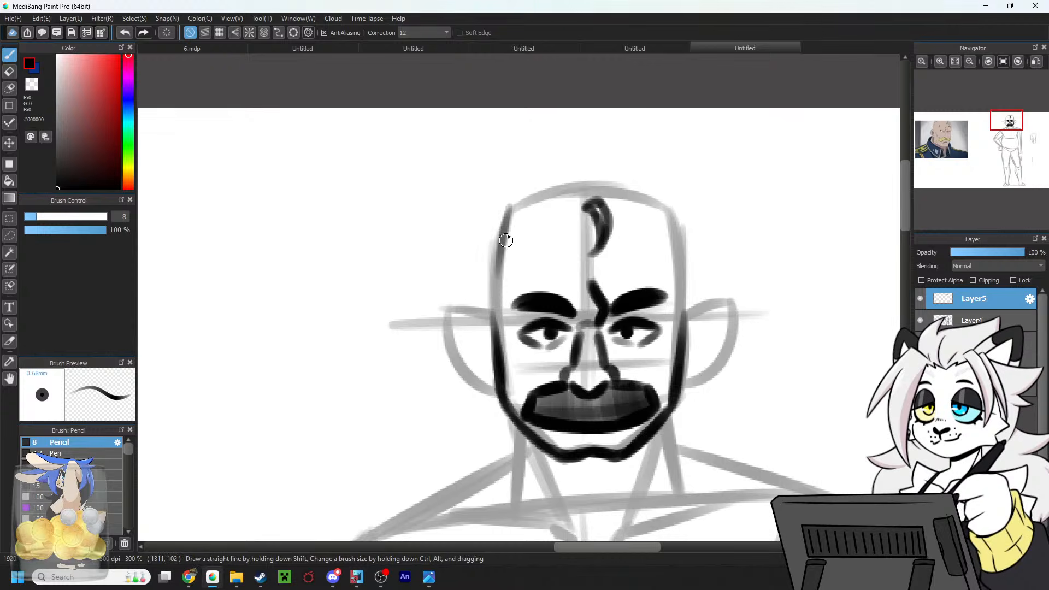
left_click_drag(509, 235, 493, 330)
key("ctrl+z")
key("ctrl+z")
left_click_drag(515, 202, 496, 265)
mouse_move(508, 216)
left_mouse_down()
mouse_move(491, 283)
mouse_move(493, 343)
left_mouse_up()
mouse_move(667, 204)
left_mouse_down()
mouse_move(685, 293)
mouse_move(683, 341)
left_mouse_up()
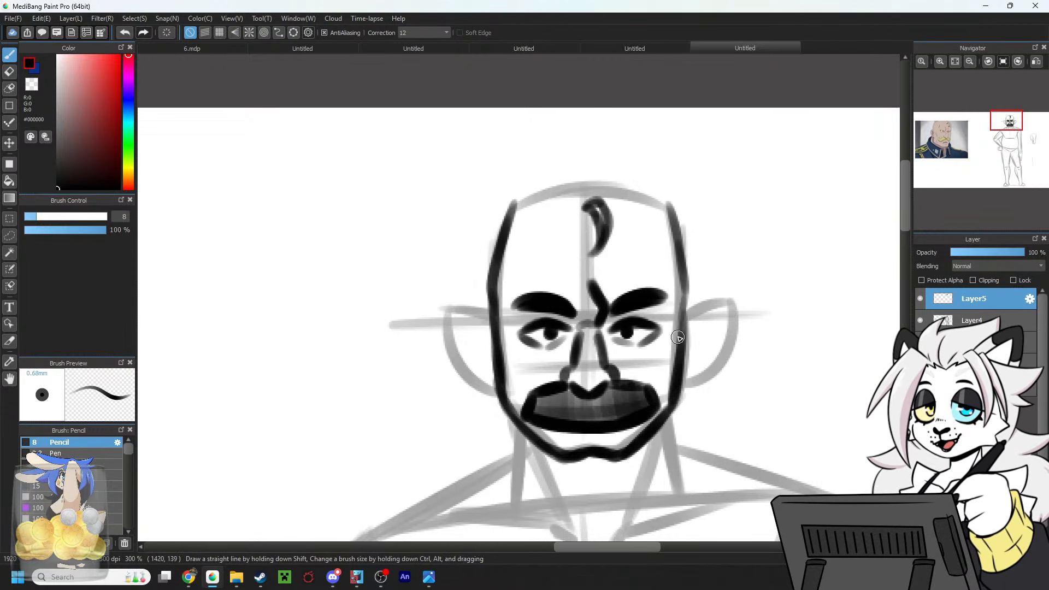
left_click_drag(683, 273, 682, 355)
left_click_drag(682, 308, 681, 350)
mouse_move(508, 216)
left_mouse_down()
mouse_move(532, 194)
mouse_move(595, 185)
mouse_move(534, 194)
mouse_move(632, 206)
left_mouse_up()
key("ctrl+z")
key("ctrl+z")
key("ctrl+z")
key("ctrl+z")
key("ctrl+z")
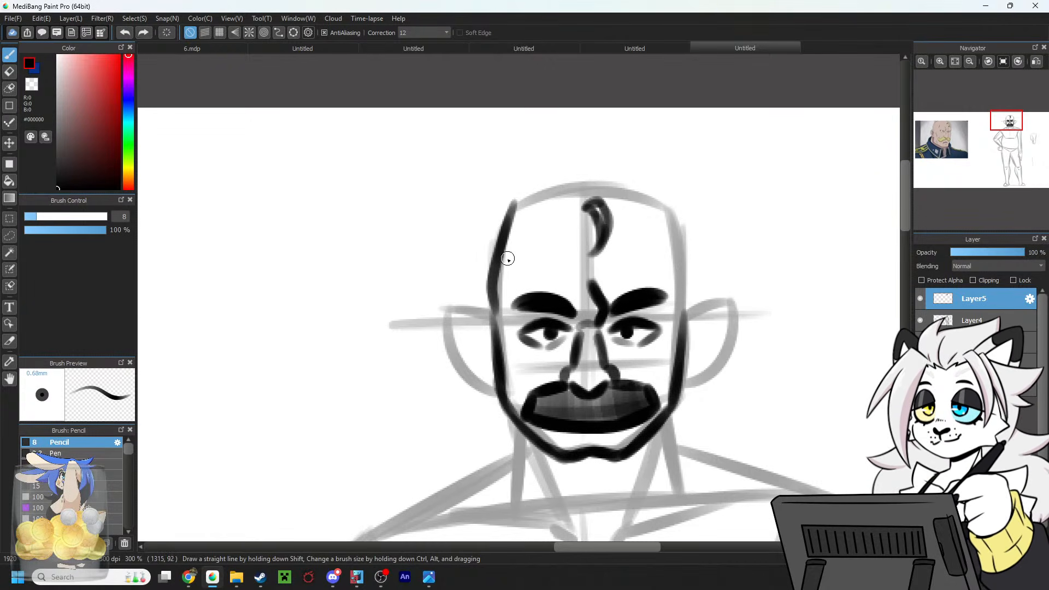
key("ctrl+z")
key("ctrl+z")
Trace the bald head's outline from one side of the face over the crown and down to the opposite jaw.
mouse_move(498, 329)
left_mouse_down()
mouse_move(511, 218)
mouse_move(503, 228)
mouse_move(607, 186)
mouse_move(560, 191)
mouse_move(656, 211)
left_mouse_up()
mouse_move(613, 180)
left_mouse_down()
mouse_move(680, 225)
mouse_move(683, 262)
left_mouse_up()
key("ctrl+z")
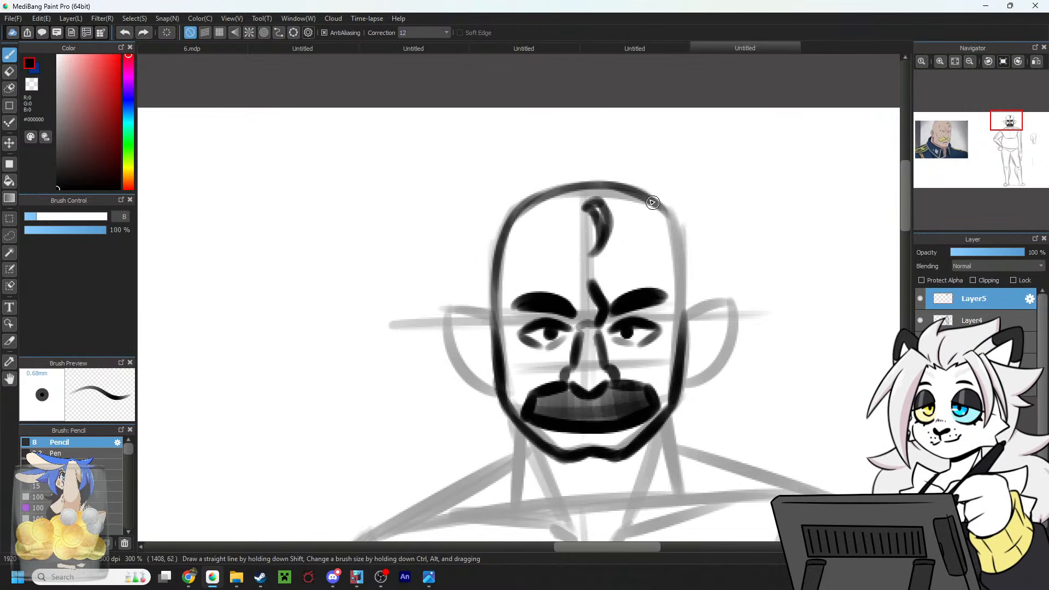
mouse_move(642, 191)
left_mouse_down()
mouse_move(681, 241)
mouse_move(673, 252)
mouse_move(680, 366)
left_mouse_up()
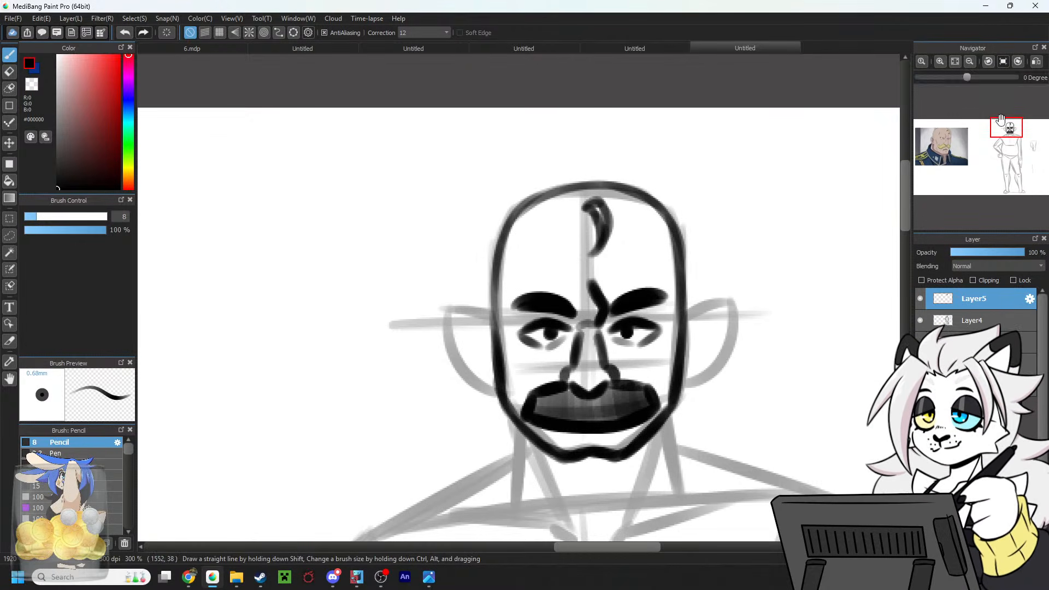
Trace the outer contours of both ears in black over the grey ear sketch.
left_click_drag(905, 194, 905, 214)
mouse_move(686, 176)
left_mouse_down()
mouse_move(733, 169)
mouse_move(716, 239)
mouse_move(686, 249)
left_mouse_up()
key("ctrl+z")
mouse_move(729, 162)
left_mouse_down()
mouse_move(711, 235)
mouse_move(693, 242)
left_mouse_up()
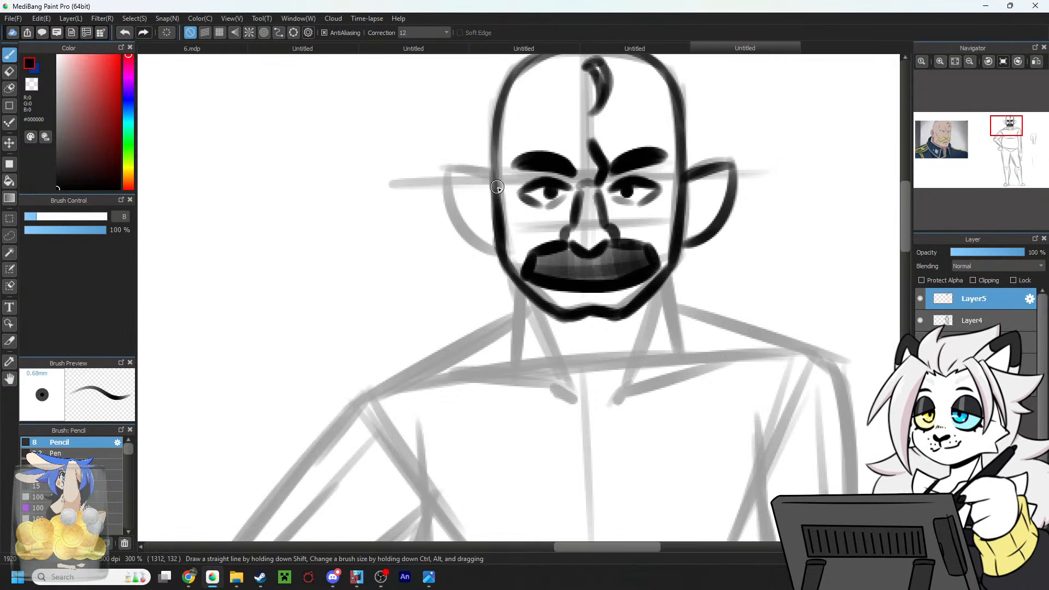
mouse_move(496, 179)
left_mouse_down()
mouse_move(443, 167)
mouse_move(454, 176)
mouse_move(444, 204)
mouse_move(487, 228)
left_mouse_up()
key("ctrl+z")
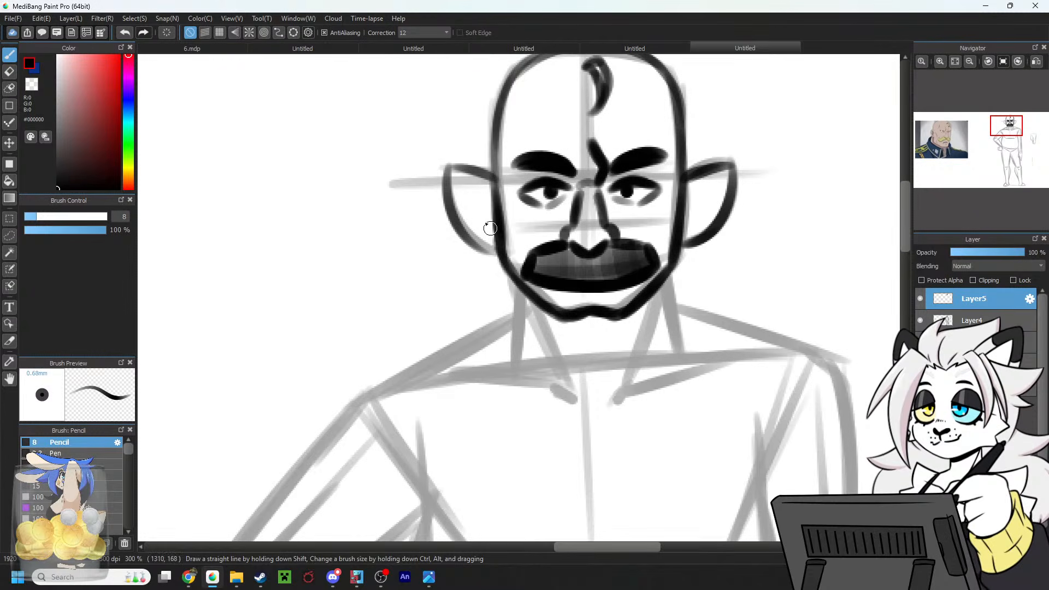
Add light creases from the nostrils to the moustache and faint bags beneath both eyes.
mouse_move(447, 197)
left_mouse_down()
mouse_move(494, 236)
mouse_move(641, 232)
mouse_move(624, 224)
left_mouse_up()
key("ctrl+z")
left_click_drag(555, 233, 545, 244)
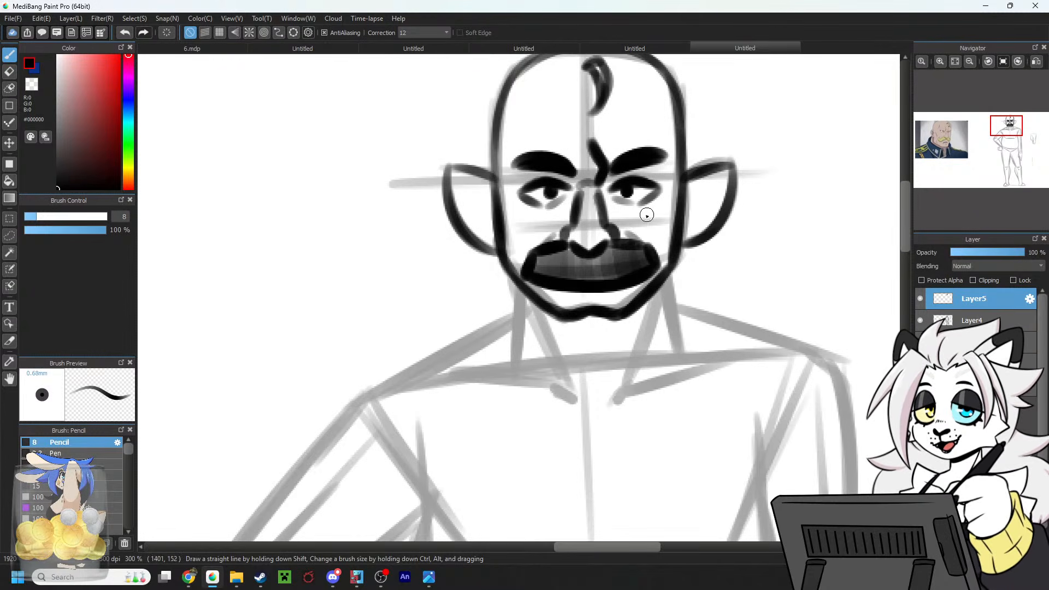
mouse_move(623, 206)
left_mouse_down()
mouse_move(654, 204)
mouse_move(613, 207)
left_mouse_up()
key("ctrl+z")
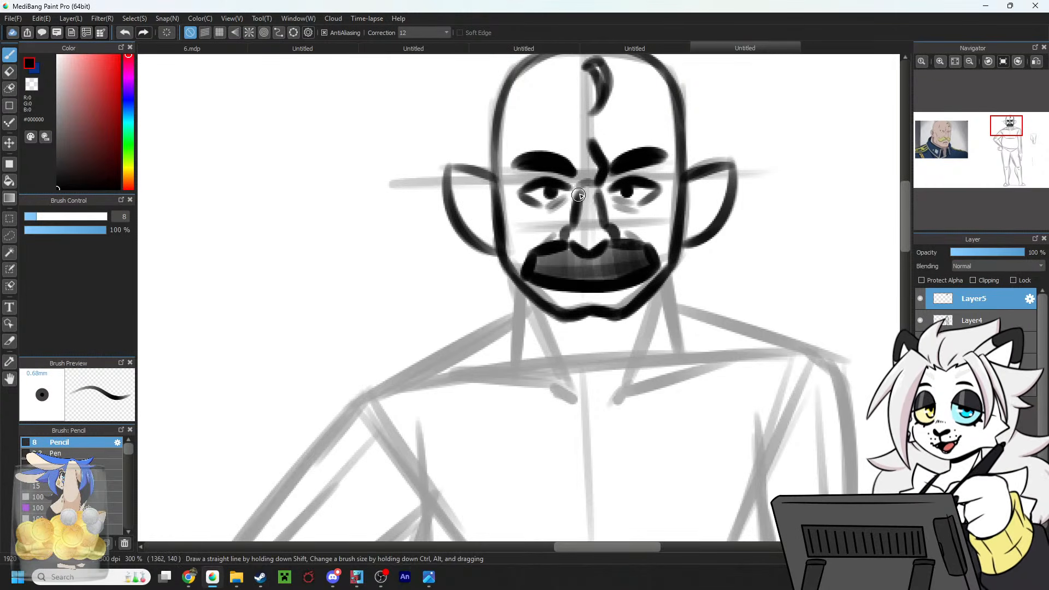
Draw light forehead wrinkles below the hair lock, one long curved line with a shorter one above it.
left_click_drag(1006, 131, 1010, 119)
left_click_drag(420, 250, 525, 245)
key("ctrl+z")
mouse_move(427, 249)
left_mouse_down()
mouse_move(524, 244)
mouse_move(457, 251)
mouse_move(526, 234)
left_mouse_up()
key("ctrl+z")
key("ctrl+z")
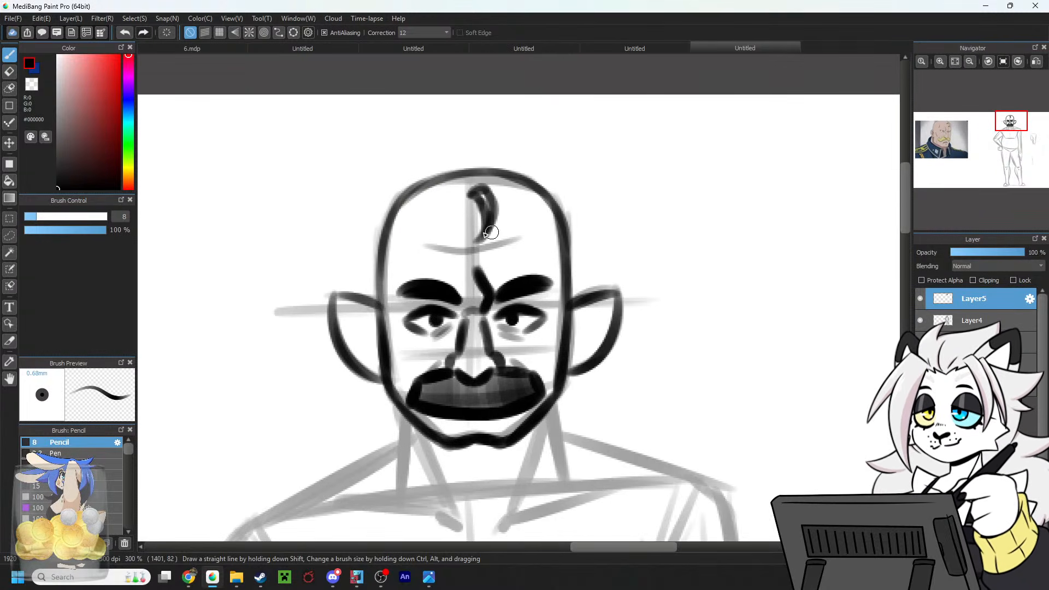
left_click_drag(447, 235, 477, 234)
mouse_move(983, 184)
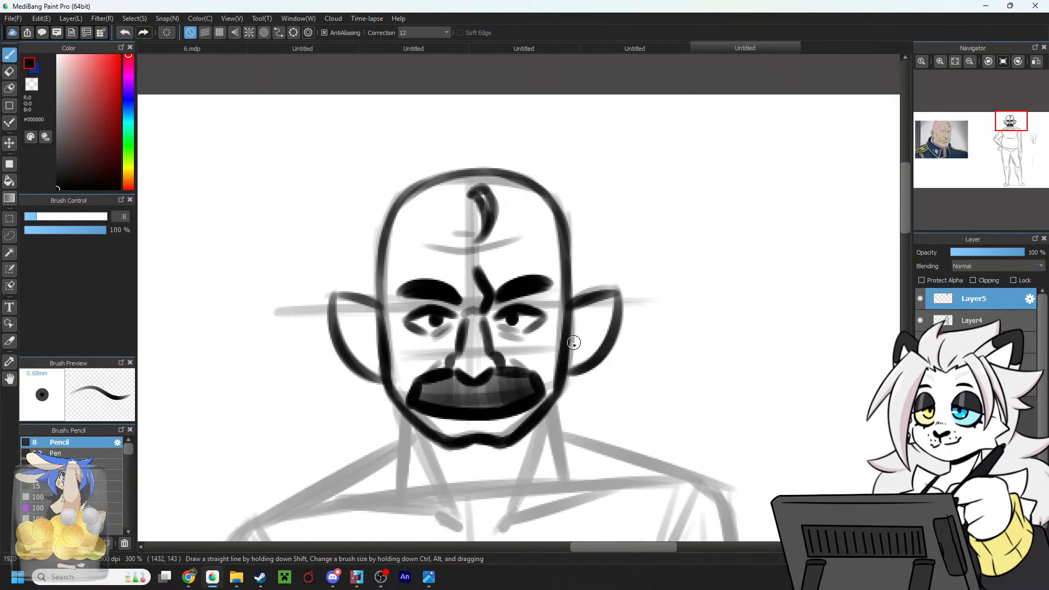
Sketch light inner folds inside both ears.
key("ctrl+z")
mouse_move(581, 342)
left_mouse_down()
mouse_move(588, 321)
mouse_move(576, 342)
mouse_move(576, 328)
mouse_move(618, 307)
mouse_move(596, 329)
left_mouse_up()
mouse_move(346, 310)
left_mouse_down()
mouse_move(378, 330)
mouse_move(354, 331)
mouse_move(372, 365)
left_mouse_up()
Draw the neck's two outer edges in black from the jaw down to the shoulder lines.
left_click_drag(1018, 131, 1007, 133)
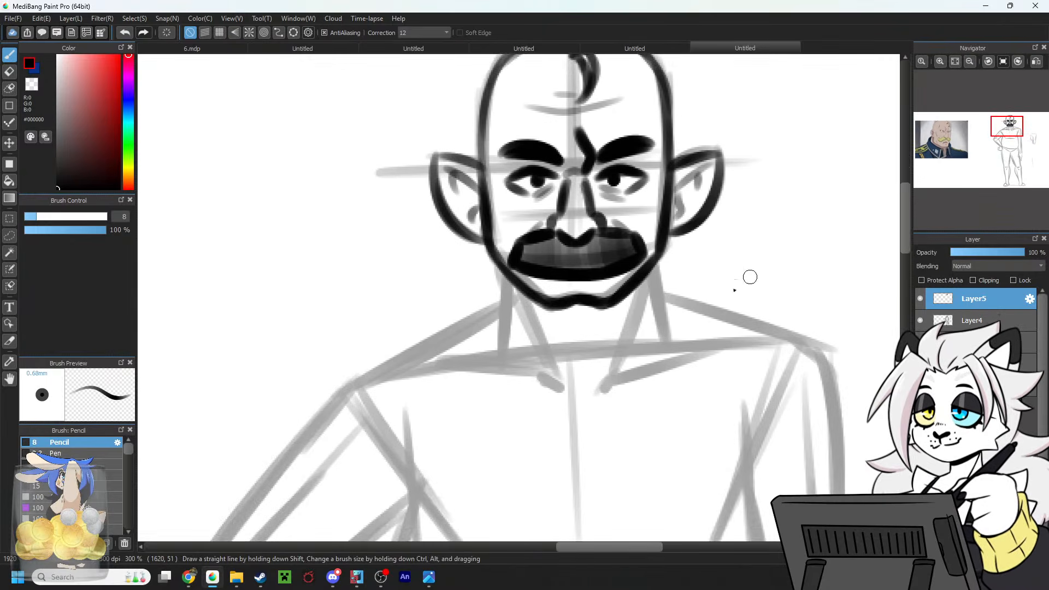
mouse_move(504, 277)
left_mouse_down()
mouse_move(502, 348)
mouse_move(495, 339)
mouse_move(509, 265)
left_mouse_up()
key("ctrl+z")
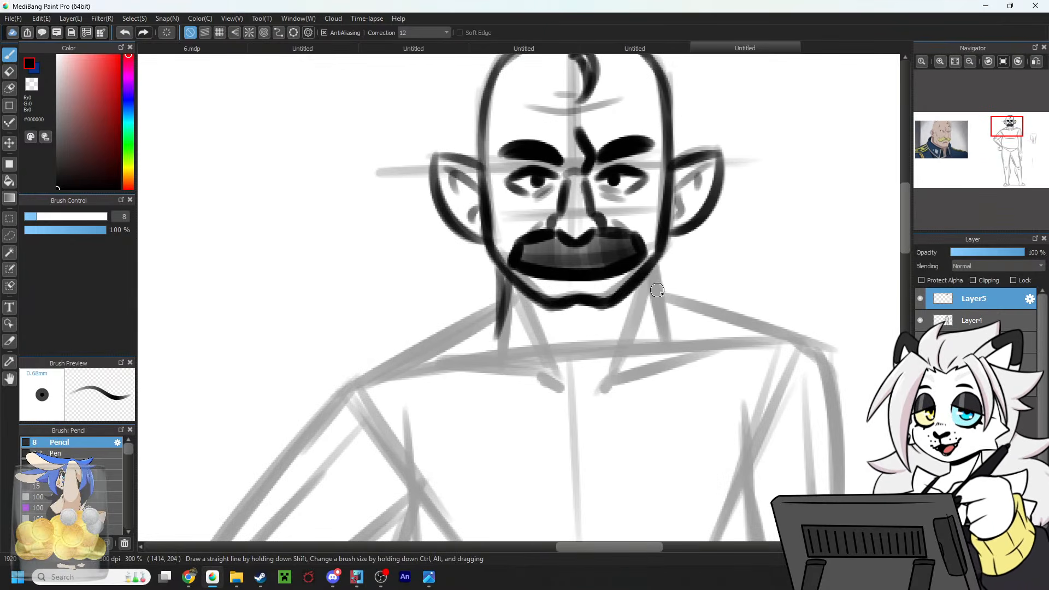
key("ctrl+z")
left_click_drag(654, 262, 661, 329)
left_click_drag(493, 266, 495, 341)
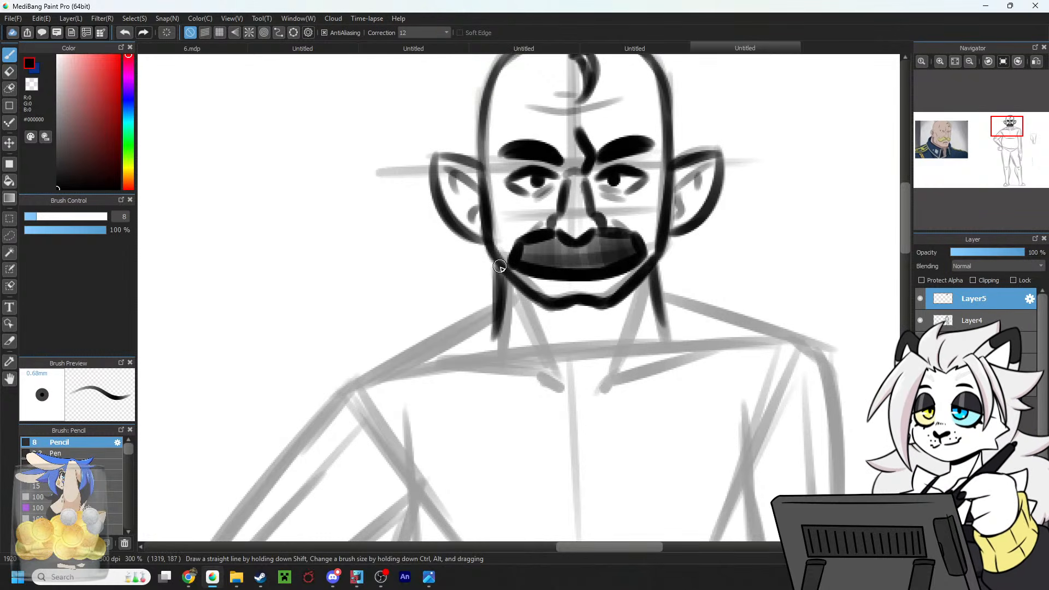
Trace the two slanted neck muscle lines down to the collarbones and add a short throat line below the chin.
left_click_drag(516, 277, 571, 379)
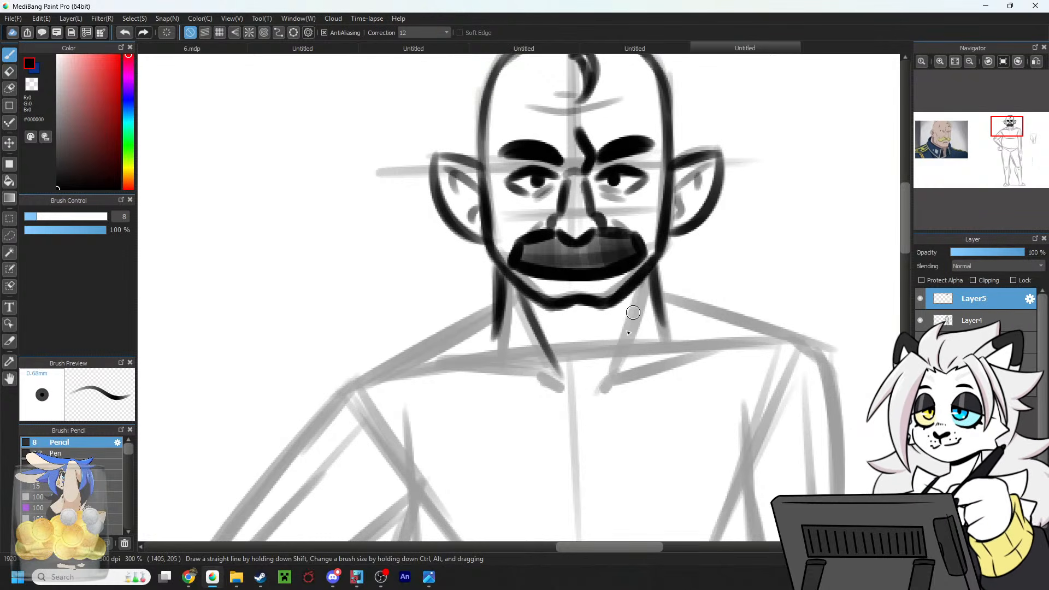
left_click_drag(644, 286, 605, 385)
left_click_drag(572, 314, 579, 351)
key("ctrl+z")
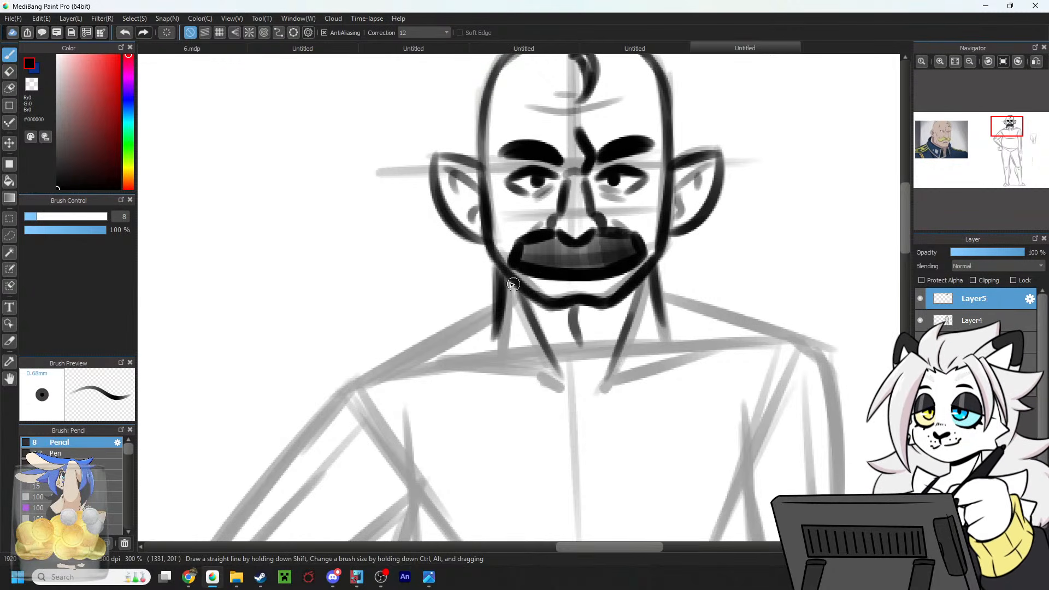
Draw a solid black pointed goatee covering the chin and lower jaw.
mouse_move(513, 284)
left_mouse_down()
mouse_move(574, 328)
mouse_move(557, 308)
mouse_move(573, 307)
mouse_move(575, 322)
mouse_move(594, 292)
mouse_move(592, 319)
mouse_move(640, 282)
mouse_move(606, 318)
mouse_move(584, 323)
mouse_move(564, 311)
mouse_move(584, 325)
mouse_move(567, 311)
mouse_move(599, 305)
mouse_move(561, 310)
mouse_move(576, 319)
mouse_move(518, 292)
mouse_move(550, 311)
mouse_move(572, 309)
mouse_move(581, 294)
mouse_move(572, 285)
mouse_move(600, 335)
mouse_move(576, 288)
mouse_move(598, 321)
mouse_move(553, 303)
left_mouse_up()
key("ctrl+z")
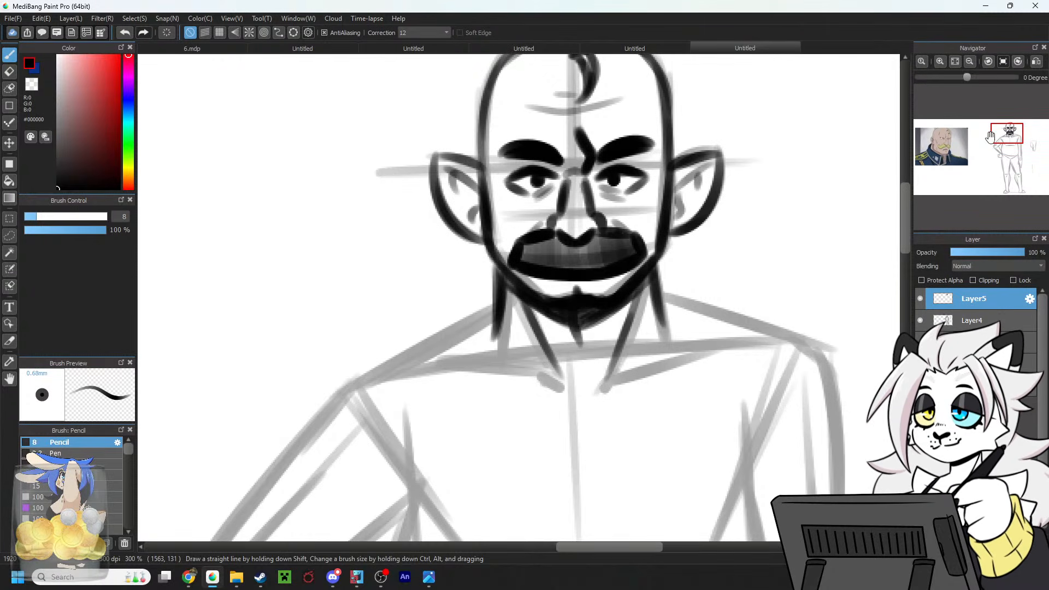
Draw the V-shaped shirt neckline in black from both sides of the neck down to a point on the upper chest.
mouse_move(1007, 132)
left_mouse_down()
mouse_move(988, 145)
mouse_move(1008, 129)
left_mouse_up()
left_click(969, 61)
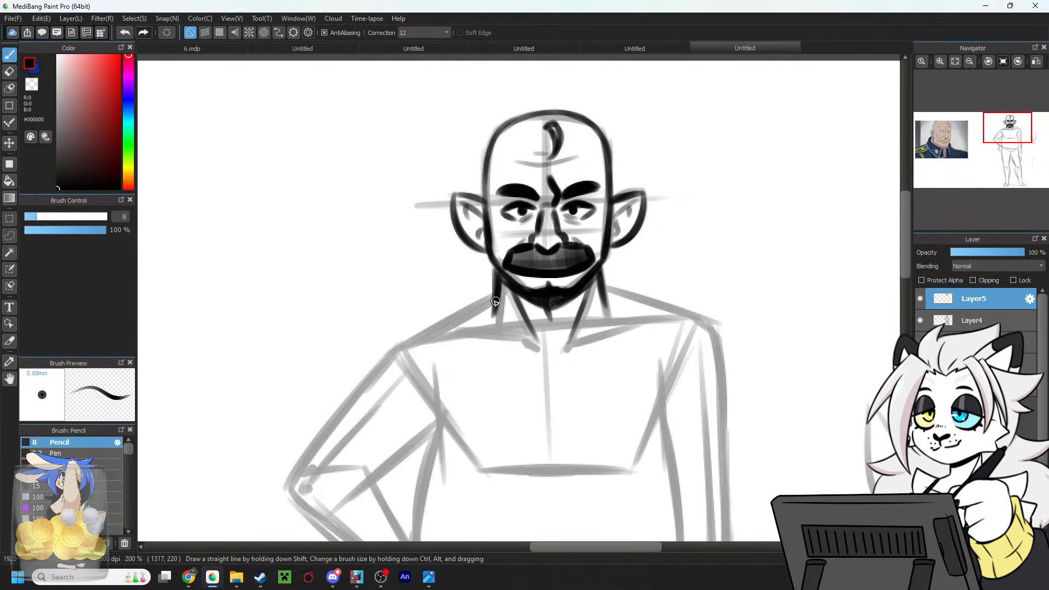
key("ctrl+z")
mouse_move(495, 301)
left_mouse_down()
mouse_move(532, 362)
mouse_move(560, 367)
left_mouse_up()
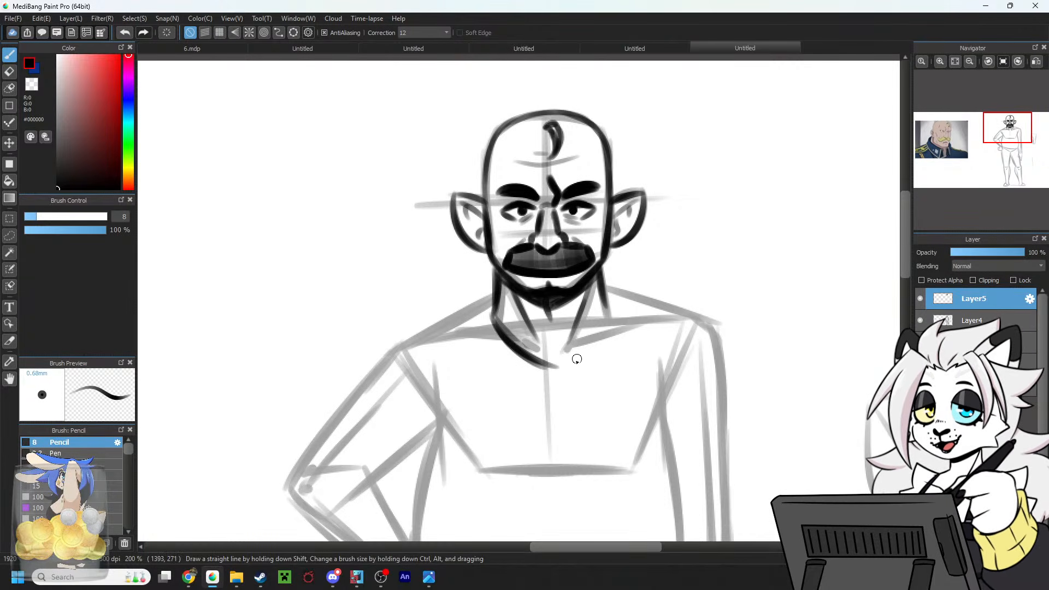
key("ctrl+z")
left_click_drag(493, 314, 542, 375)
key("ctrl+z")
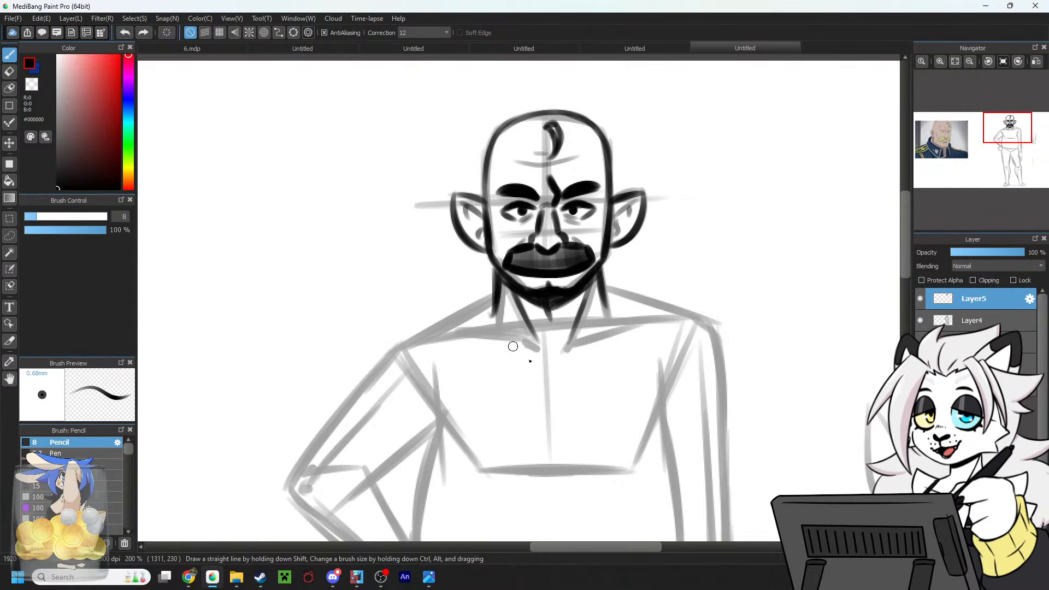
mouse_move(494, 316)
left_mouse_down()
mouse_move(568, 366)
mouse_move(604, 331)
mouse_move(611, 295)
left_mouse_up()
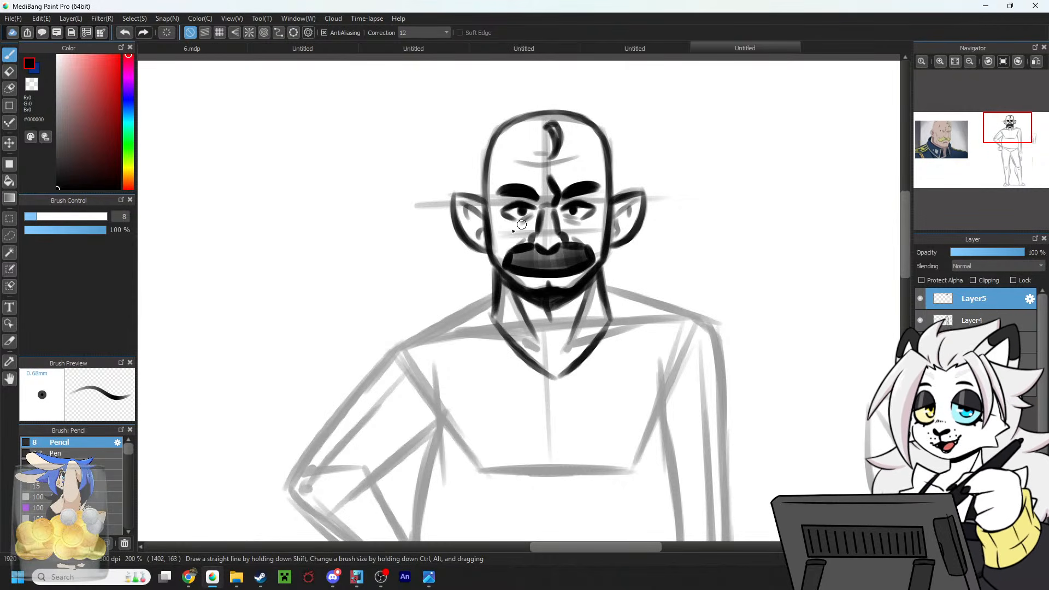
Outline the two pointed shirt collar flaps from the sides of the neck to the tip of the V neckline.
mouse_move(491, 324)
left_mouse_down()
mouse_move(482, 374)
mouse_move(476, 365)
mouse_move(555, 382)
left_mouse_up()
left_click_drag(493, 359, 554, 383)
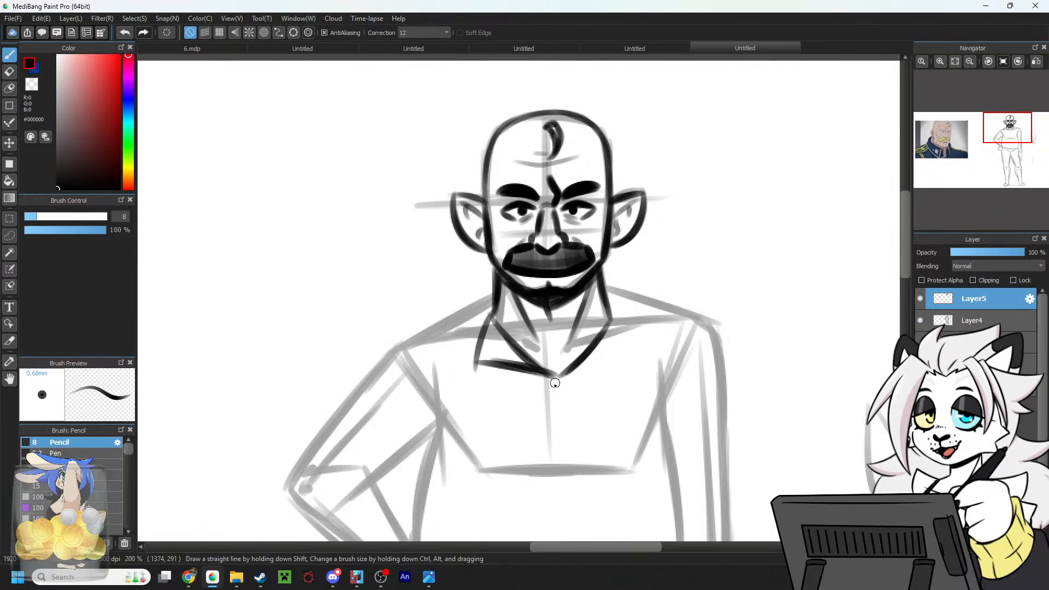
mouse_move(472, 367)
left_mouse_down()
mouse_move(545, 383)
mouse_move(611, 357)
mouse_move(593, 360)
mouse_move(621, 351)
left_mouse_up()
left_click_drag(609, 317, 622, 346)
key("ctrl+z")
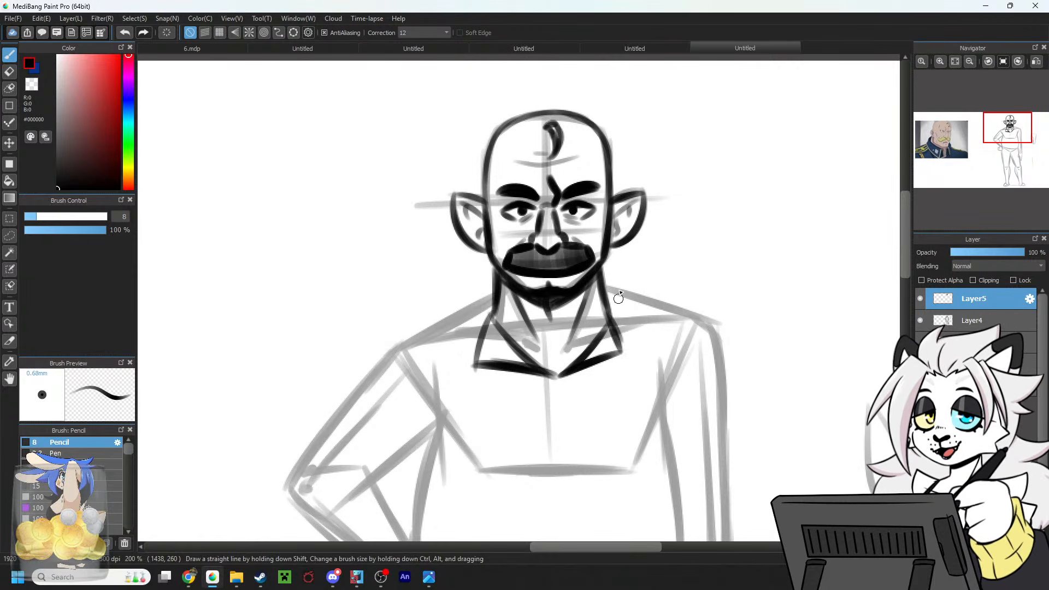
left_click_drag(493, 298, 400, 342)
left_click_drag(464, 311, 401, 343)
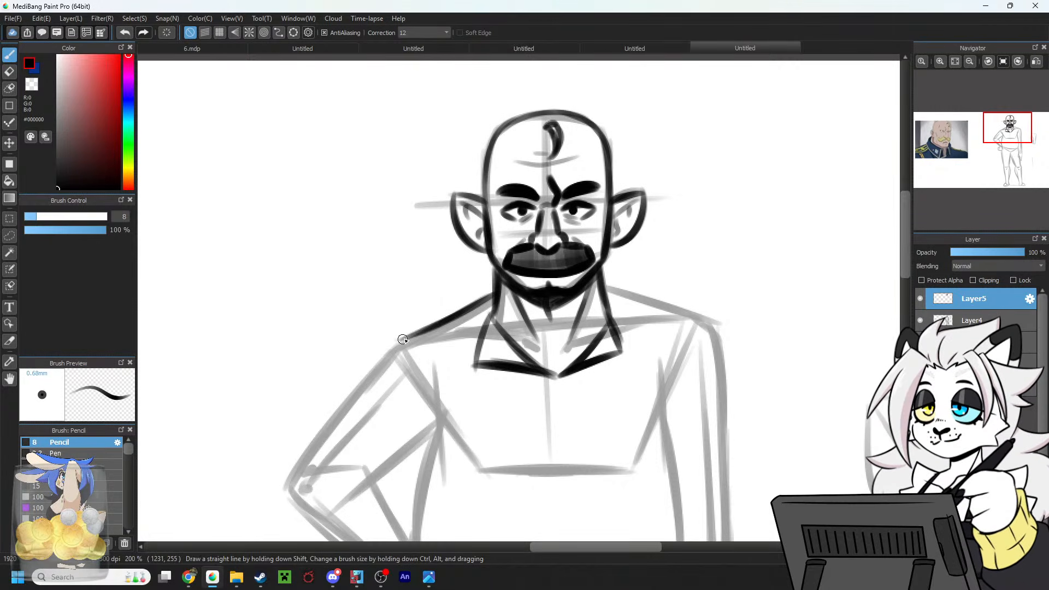
key("ctrl+z")
key("ctrl+z")
key("ctrl+z")
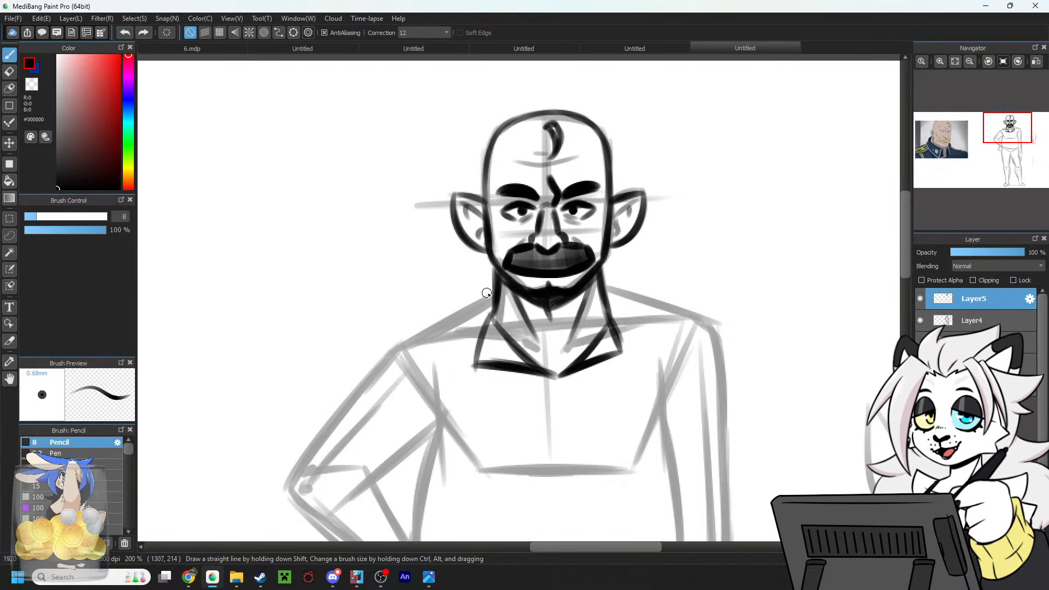
Draw short shoulder lines beside the neck and the apron's two outer edges slanting from them past the armpits.
left_click_drag(492, 296, 465, 309)
left_click_drag(604, 285, 639, 301)
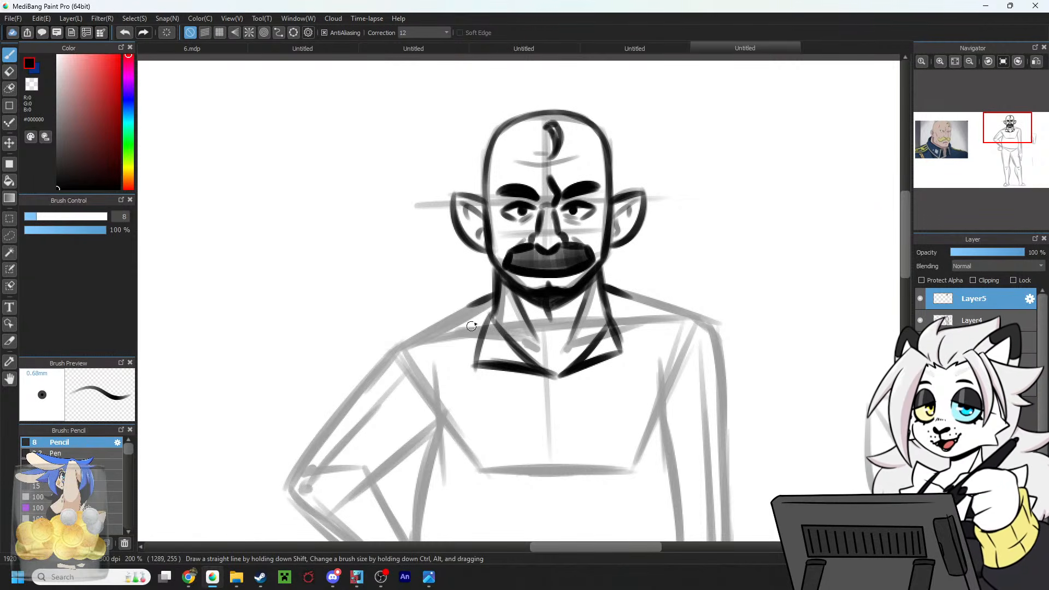
left_click_drag(468, 309, 416, 476)
key("ctrl+z")
left_click_drag(444, 407, 460, 360)
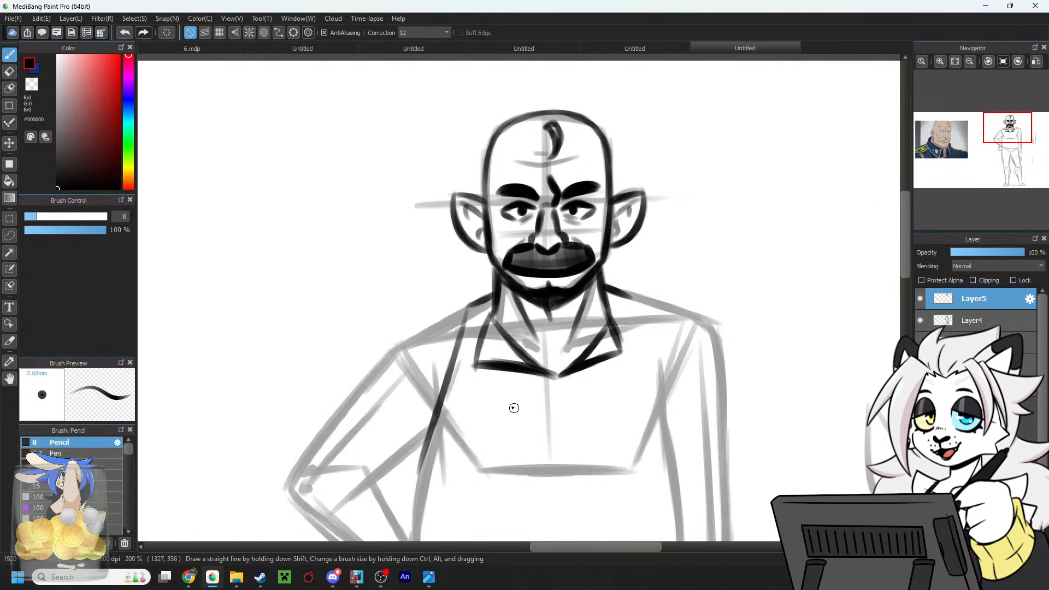
left_click_drag(626, 293, 667, 450)
key("ctrl+z")
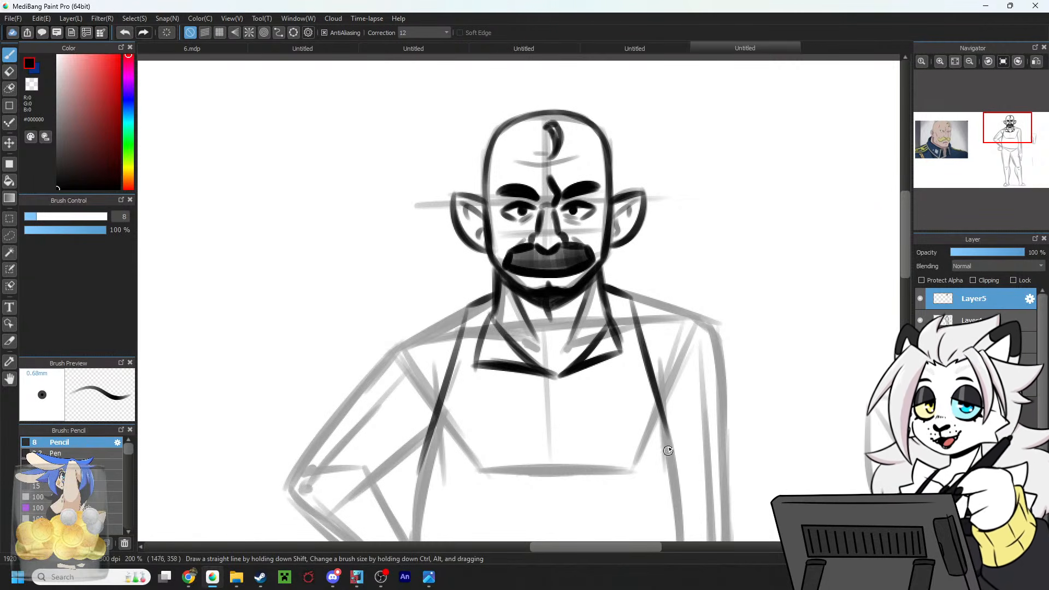
Draw the apron's squared neckline with two vertical sides below the collar flaps and a slightly curved edge across the chest.
left_click_drag(1011, 141, 1011, 139)
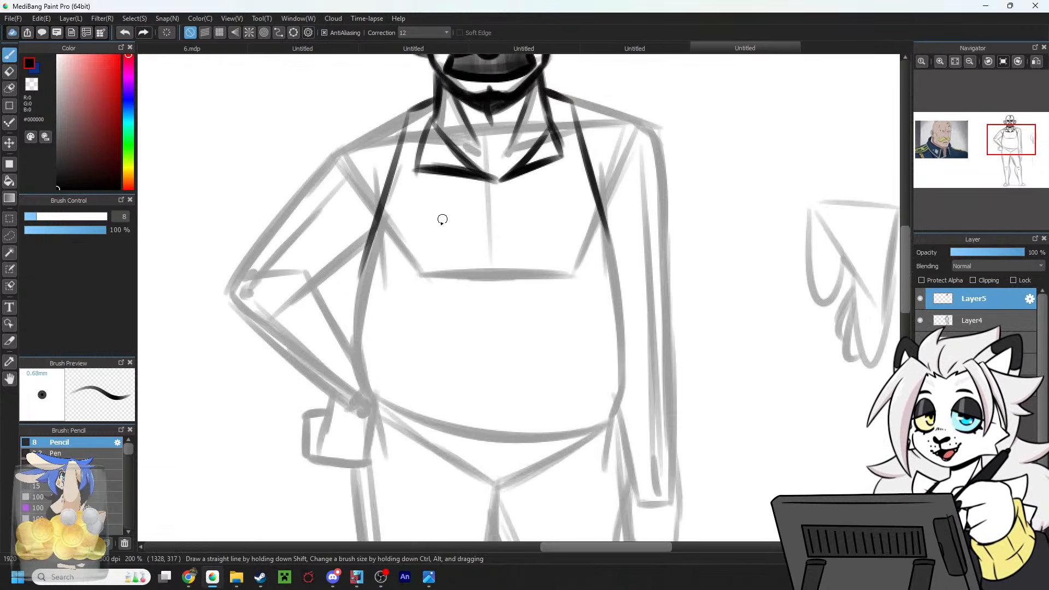
left_click_drag(418, 171, 425, 249)
key("ctrl+z")
mouse_move(418, 173)
left_mouse_down()
mouse_move(422, 232)
mouse_move(558, 246)
left_mouse_up()
key("ctrl+z")
mouse_move(428, 239)
left_mouse_down()
mouse_move(561, 242)
mouse_move(559, 155)
mouse_move(556, 245)
left_mouse_up()
left_click_drag(557, 243, 556, 155)
key("ctrl+z")
key("ctrl+z")
left_click_drag(563, 243, 560, 156)
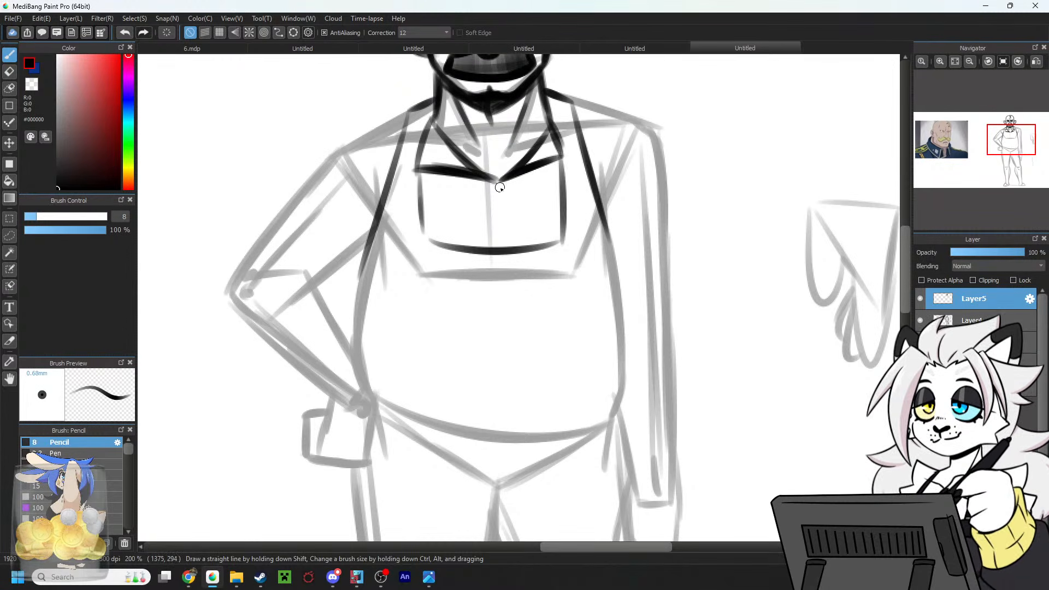
Draw the shirt's curved placket line below the collar point and add two small round buttons beside it.
left_click_drag(498, 179, 506, 224)
key("ctrl+z")
left_click_drag(498, 173, 499, 236)
key("ctrl+z")
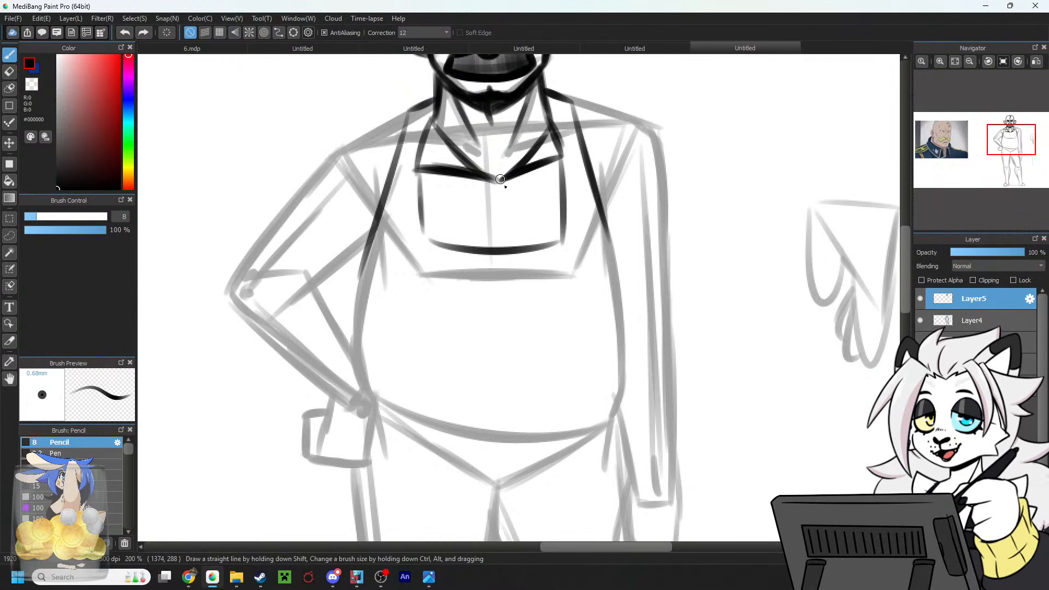
left_click_drag(498, 175, 508, 236)
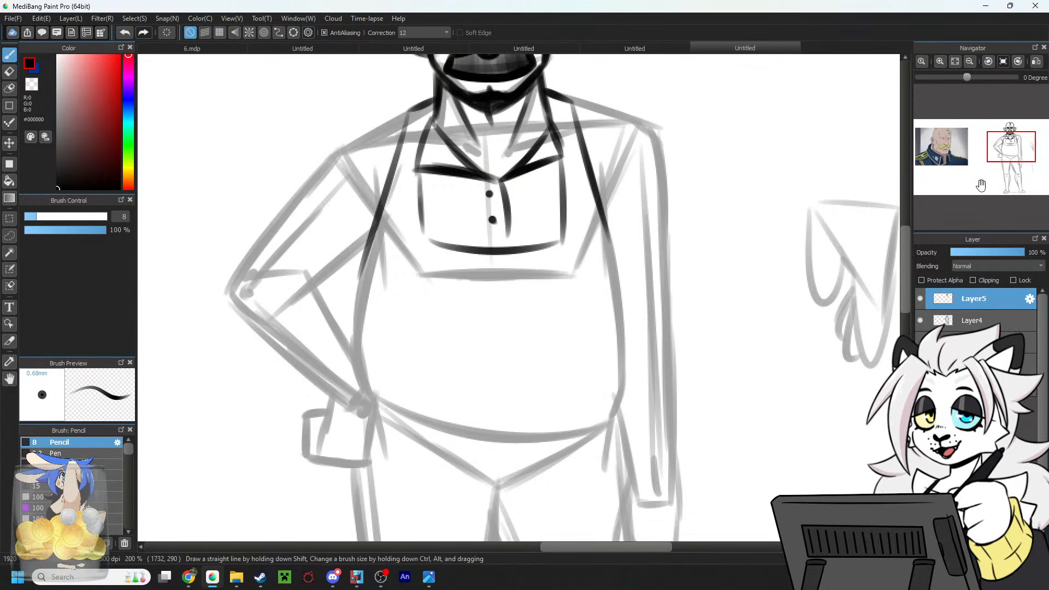
Extend both outer apron edges in bulging curves around the belly down to the hips.
left_click_drag(1043, 145, 1039, 148)
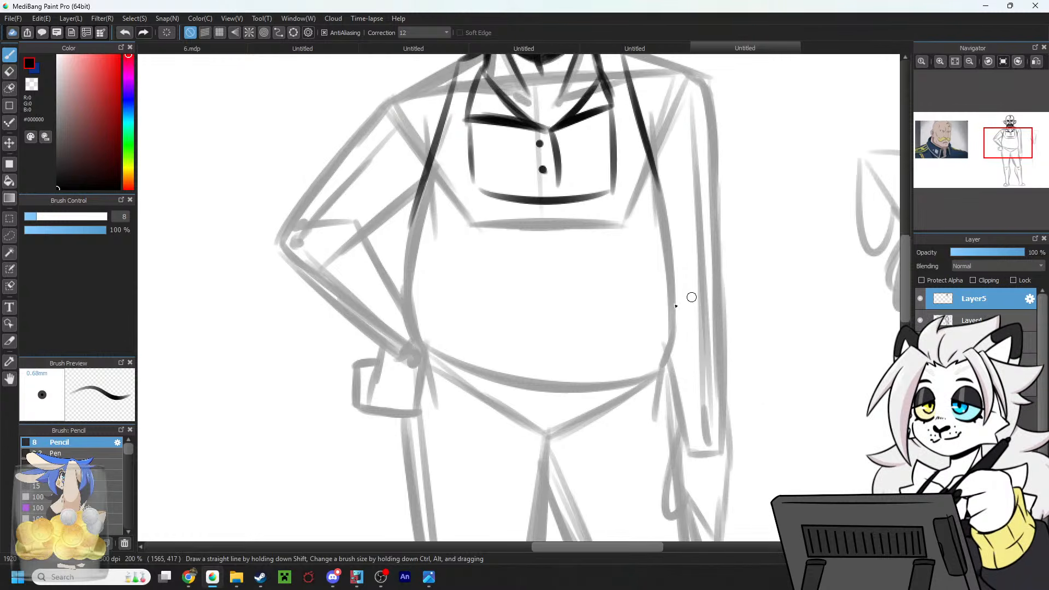
left_click_drag(409, 221, 395, 314)
left_click_drag(412, 224, 394, 333)
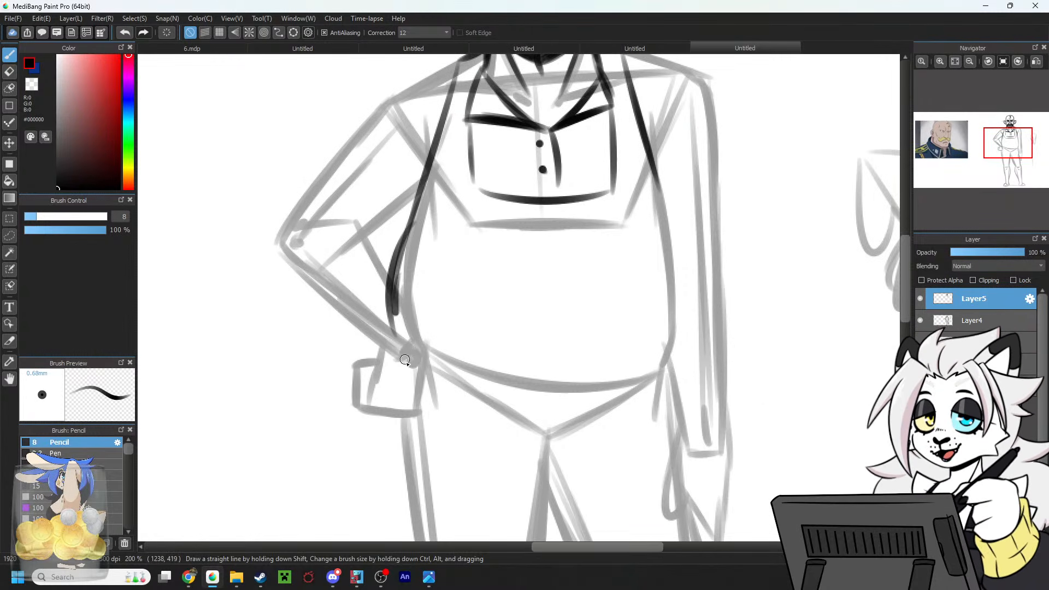
key("ctrl+z")
key("ctrl+z")
left_click_drag(418, 207, 403, 298)
left_click_drag(413, 232, 411, 354)
left_click_drag(396, 290, 404, 340)
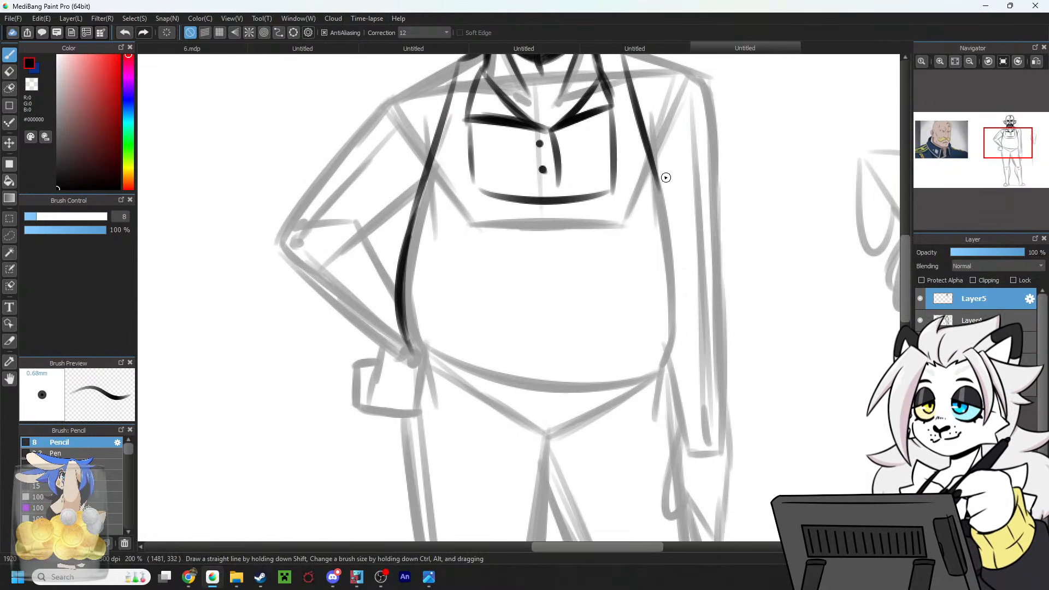
left_click_drag(659, 178, 665, 349)
mouse_move(677, 277)
left_mouse_down()
mouse_move(670, 377)
mouse_move(677, 264)
left_mouse_up()
key("ctrl+z")
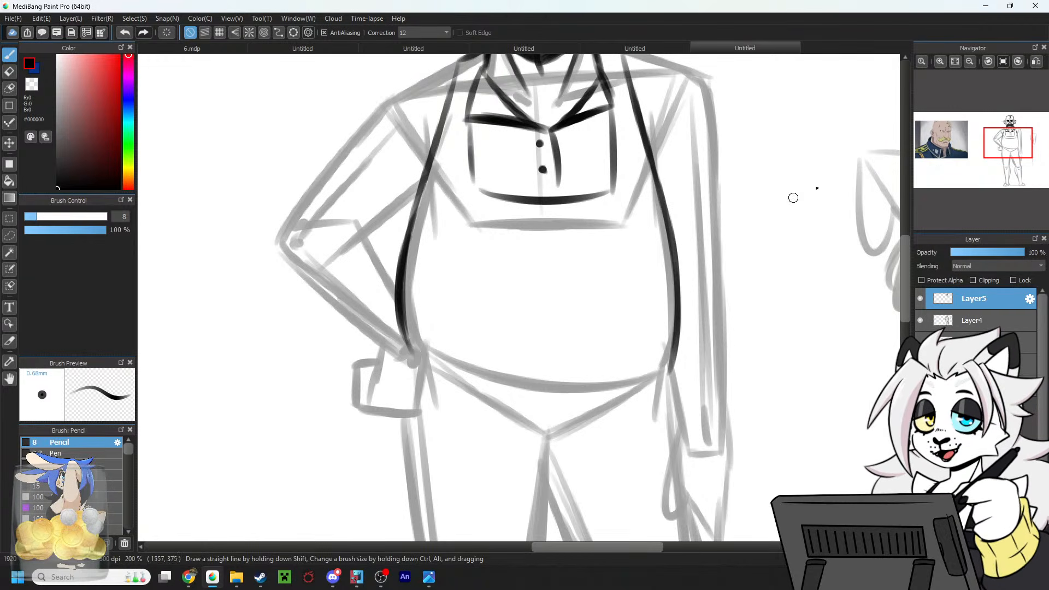
Draw a curved crease under the belly between the hips, with a short accent line beneath it.
left_click_drag(1009, 146, 1009, 151)
left_click_drag(428, 249, 625, 270)
key("ctrl+z")
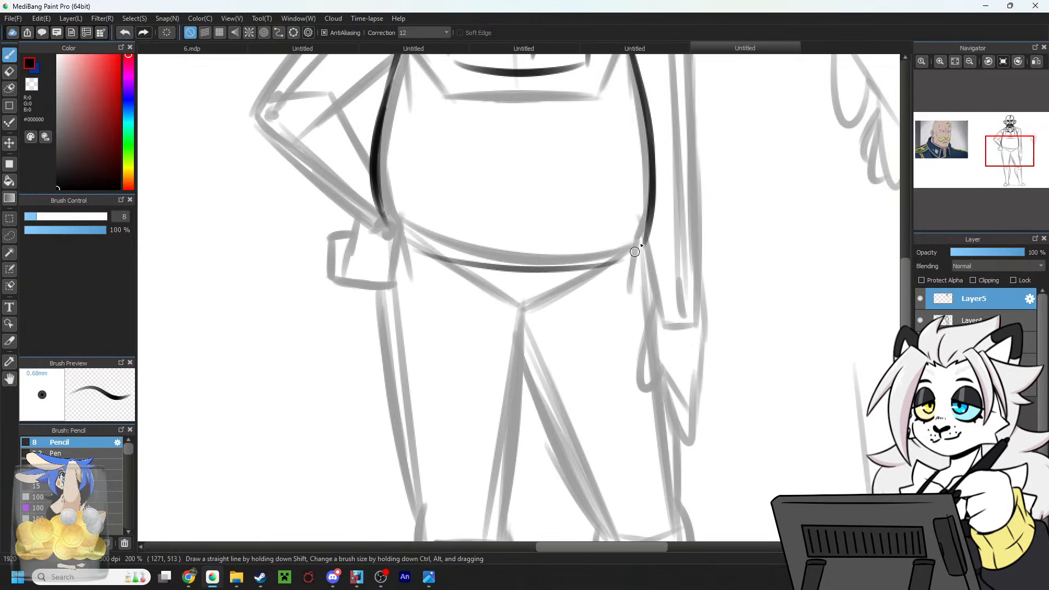
key("ctrl+z")
left_click_drag(411, 227, 645, 249)
left_click_drag(516, 261, 574, 266)
key("ctrl+z")
key("ctrl+z")
left_click_drag(417, 245, 611, 261)
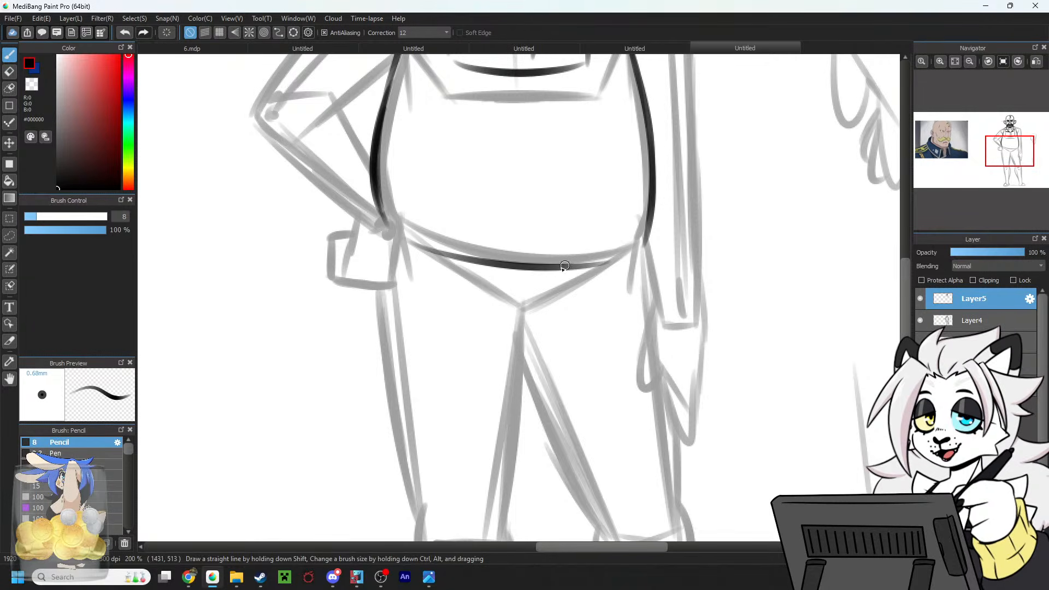
left_click_drag(539, 273, 590, 272)
Draw the apron skirt's long side edge from the hip of the bent-arm side and its curved hem above the knees.
left_click_drag(1012, 156, 1014, 162)
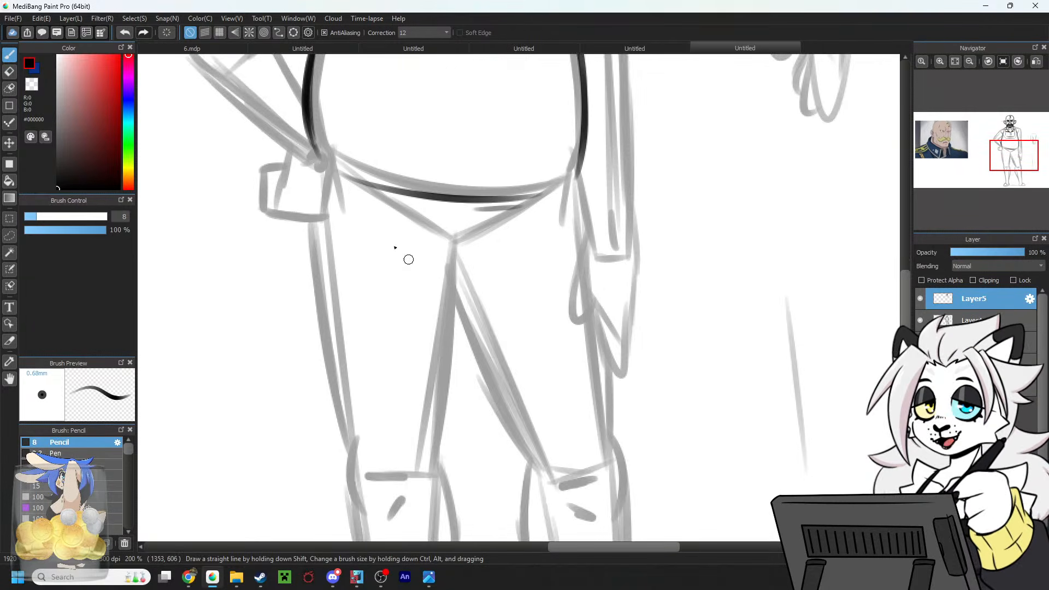
key("ctrl+z")
mouse_move(318, 165)
left_mouse_down()
mouse_move(352, 412)
mouse_move(329, 435)
mouse_move(444, 440)
mouse_move(560, 414)
mouse_move(318, 214)
mouse_move(331, 416)
mouse_move(321, 418)
mouse_move(623, 430)
left_mouse_up()
key("ctrl+z")
key("ctrl+z")
key("ctrl+z")
key("ctrl+z")
mouse_move(329, 402)
left_mouse_down()
mouse_move(437, 442)
mouse_move(624, 402)
left_mouse_up()
left_click_drag(687, 193, 790, 244)
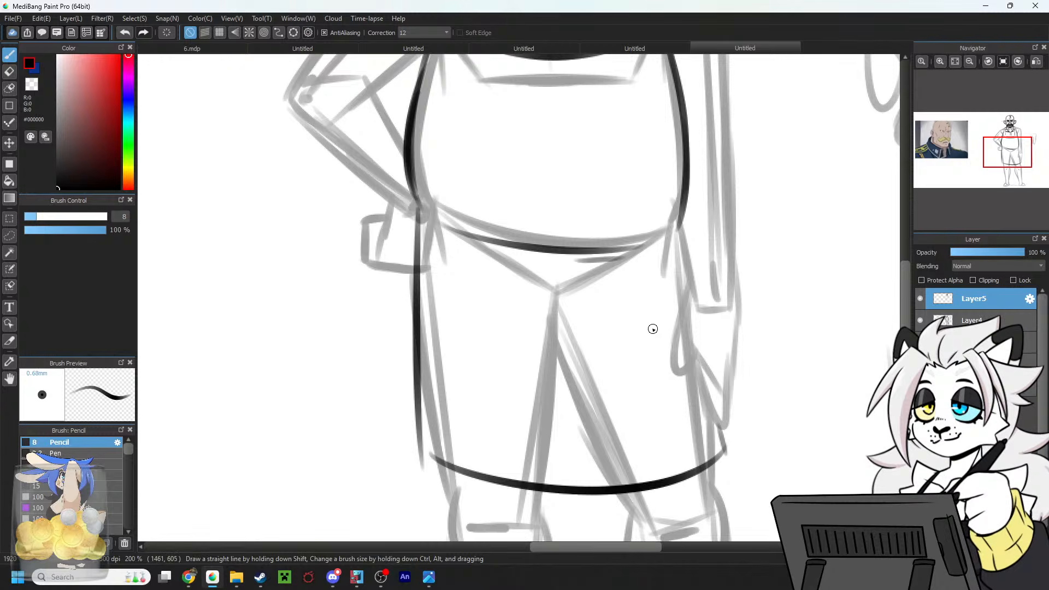
Draw two diagonal fold lines on the apron skirt, a long one from the straight-arm hip and a shorter one opposite.
left_click_drag(664, 303, 481, 429)
key("ctrl+z")
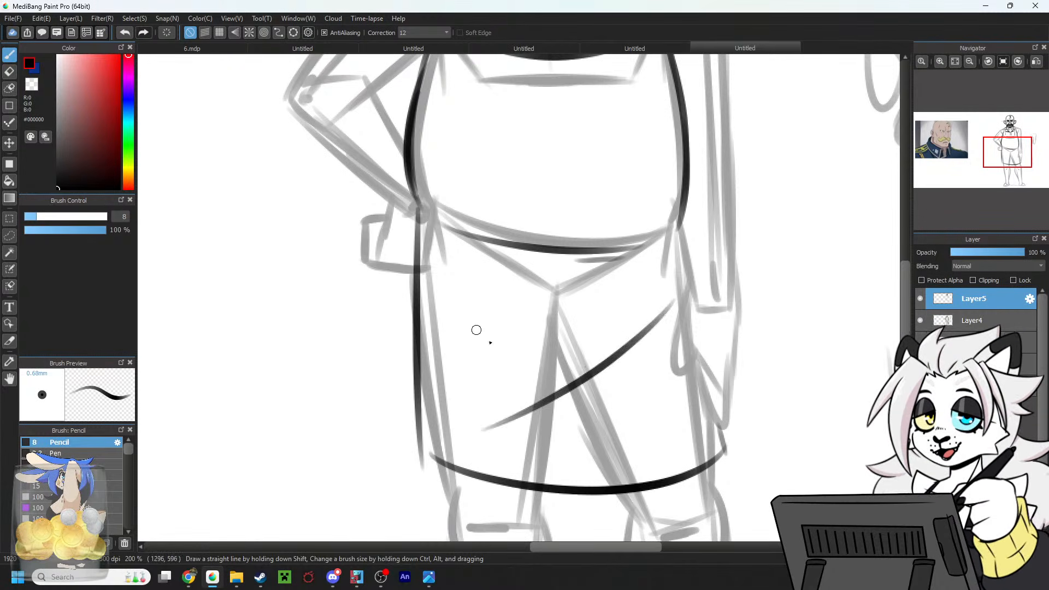
left_click_drag(473, 325, 579, 363)
key("ctrl+z")
key("ctrl+z")
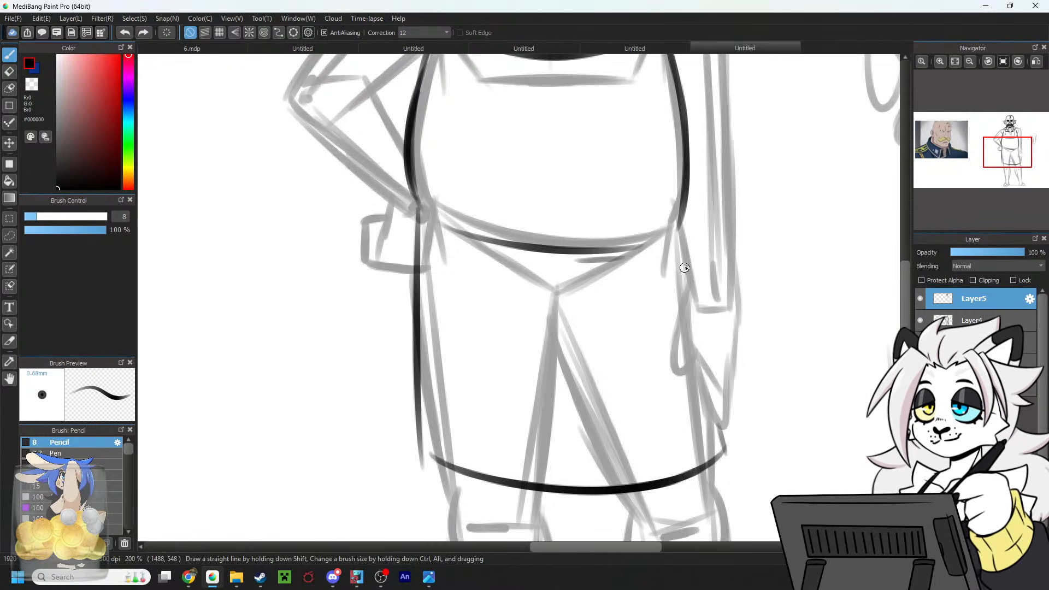
mouse_move(683, 276)
left_mouse_down()
mouse_move(650, 327)
mouse_move(524, 409)
mouse_move(524, 432)
left_mouse_up()
key("ctrl+z")
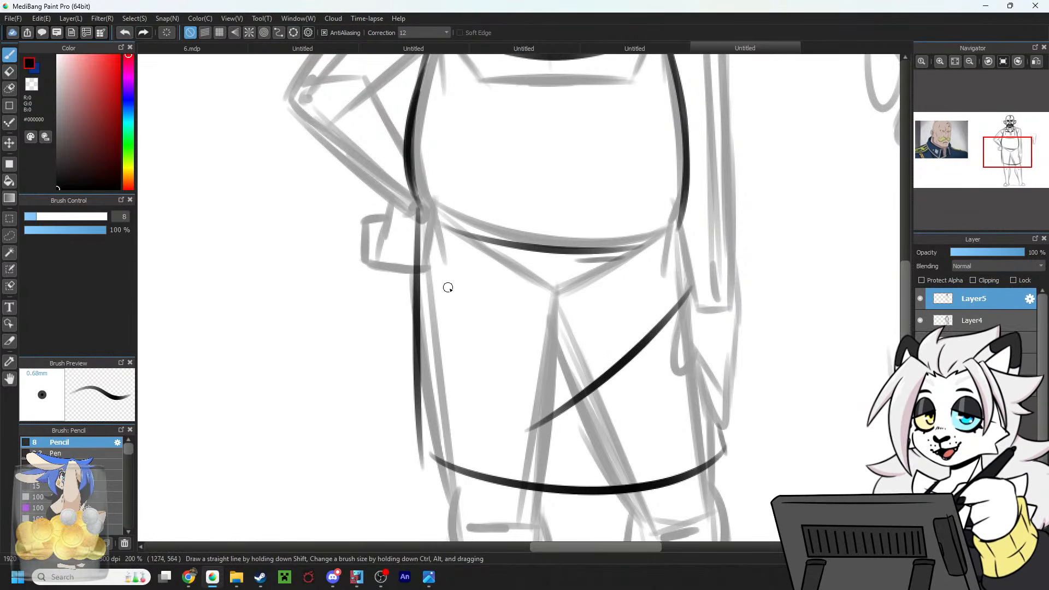
left_click_drag(456, 303, 552, 360)
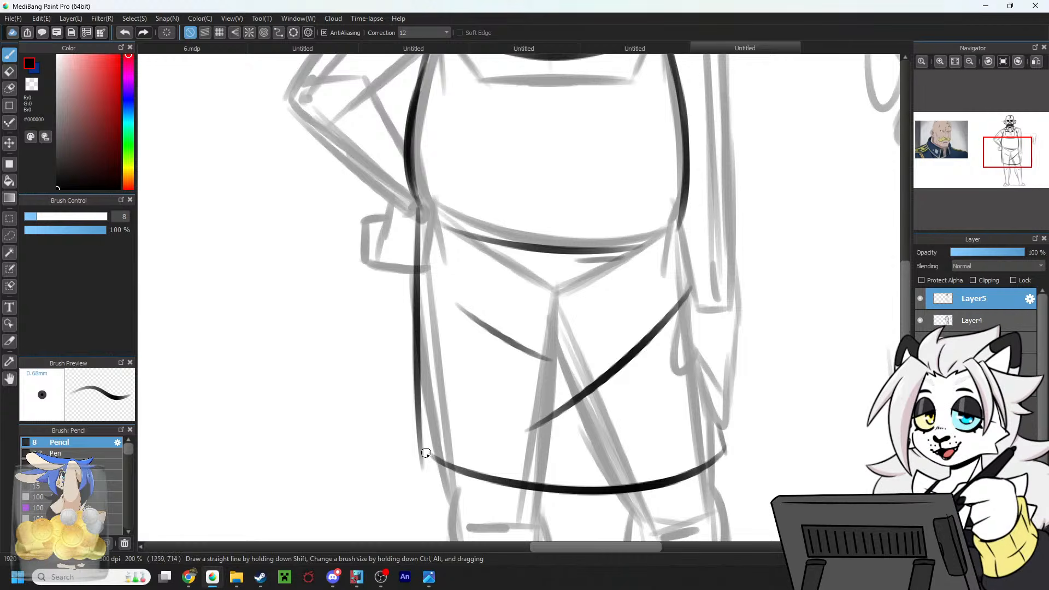
Add a slanted crease line and a short accent below it on the apron's upper belly.
scroll(714, 258, "up", 5)
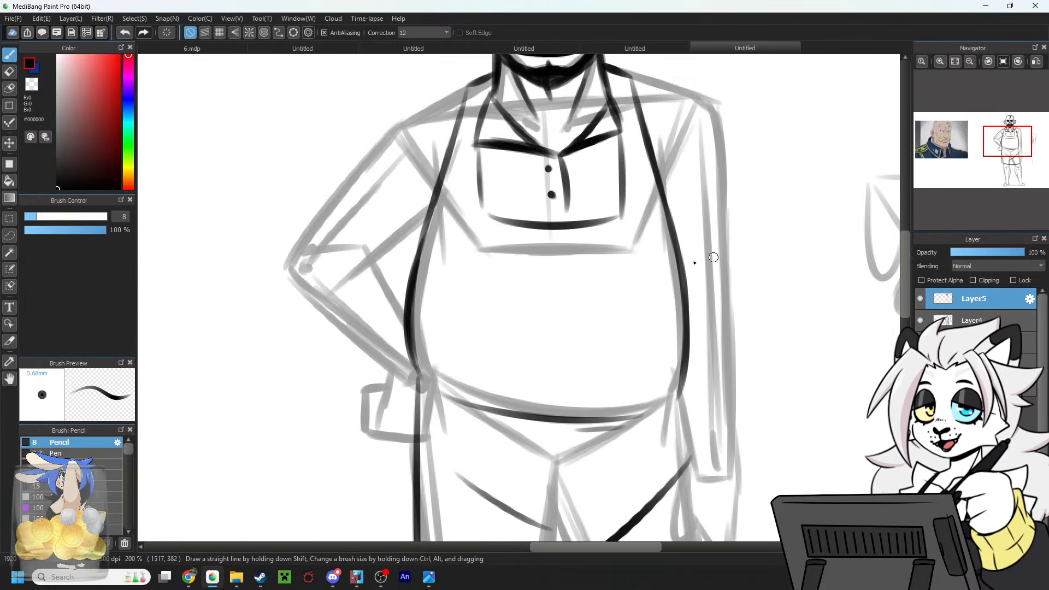
mouse_move(622, 233)
left_mouse_down()
mouse_move(512, 278)
mouse_move(601, 268)
mouse_move(583, 290)
left_mouse_up()
key("ctrl+z")
key("ctrl+z")
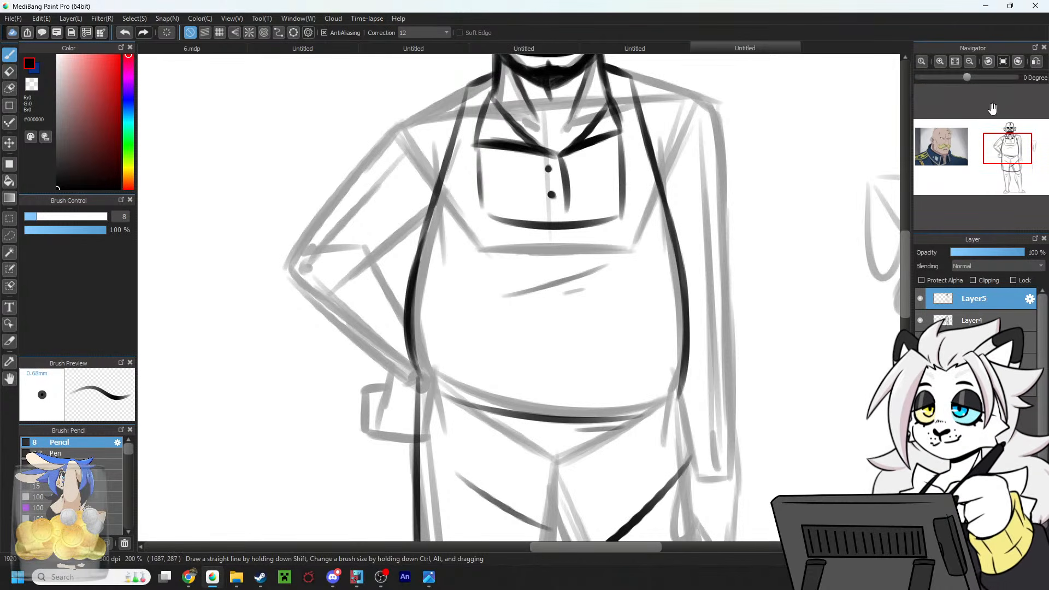
Draw thick rolled-up sleeve cuffs just above the bent arm's elbow and around the middle of the straight arm.
left_click_drag(1008, 141, 1002, 134)
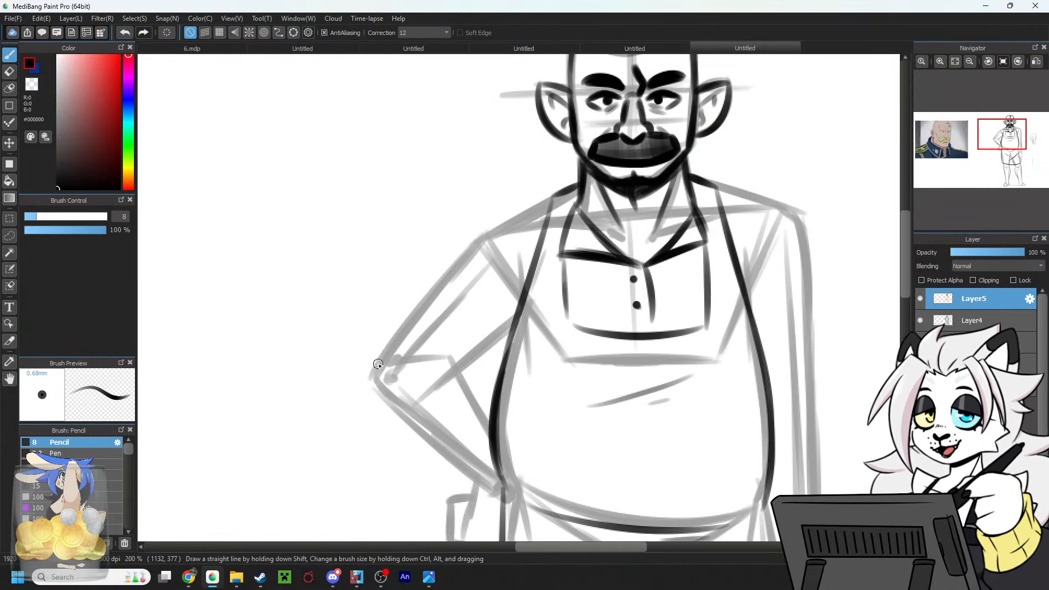
mouse_move(368, 370)
left_mouse_down()
mouse_move(437, 351)
mouse_move(464, 357)
mouse_move(467, 382)
mouse_move(364, 354)
mouse_move(395, 337)
mouse_move(397, 306)
mouse_move(480, 343)
mouse_move(467, 380)
left_mouse_up()
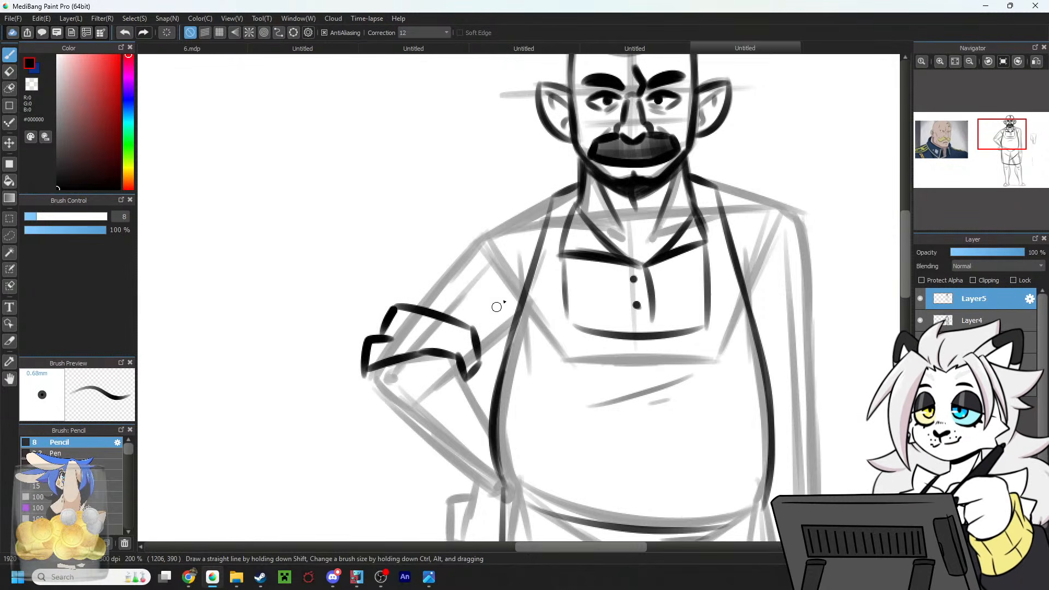
left_click_drag(1002, 157, 1014, 148)
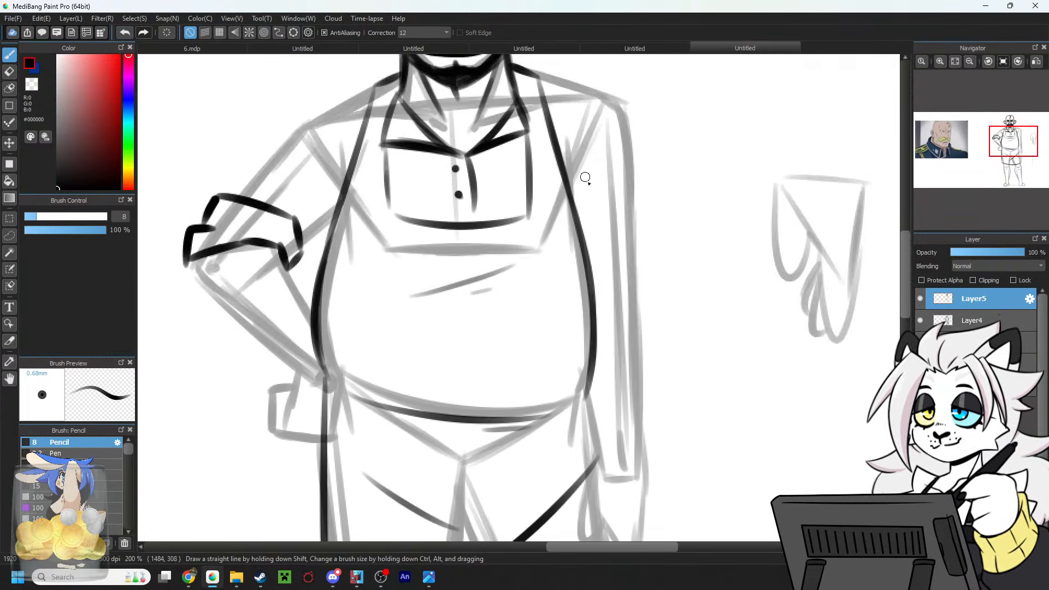
mouse_move(590, 282)
left_mouse_down()
mouse_move(643, 246)
mouse_move(654, 252)
left_mouse_up()
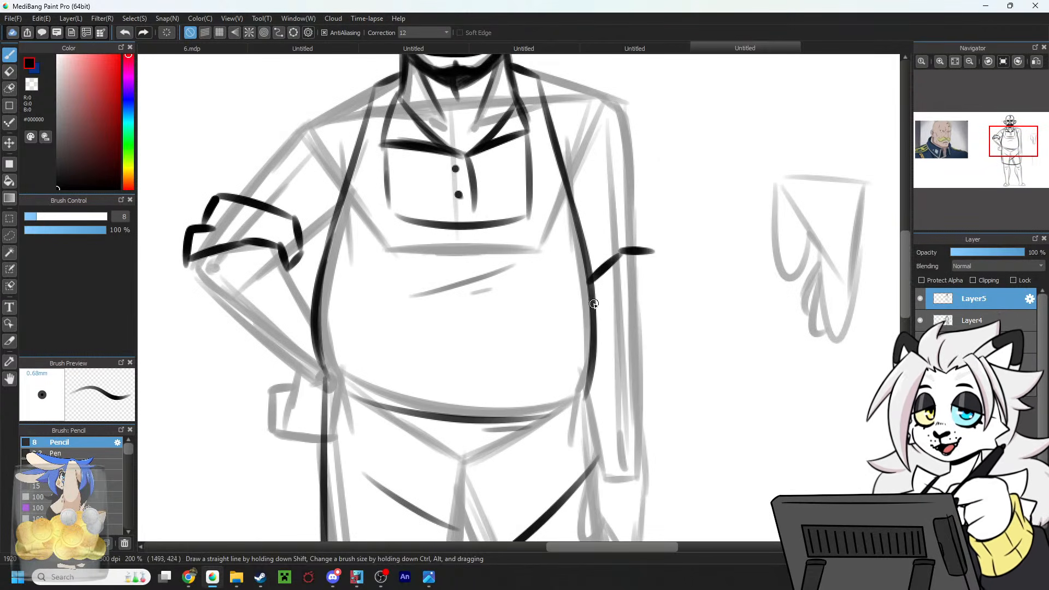
left_click_drag(595, 307, 650, 303)
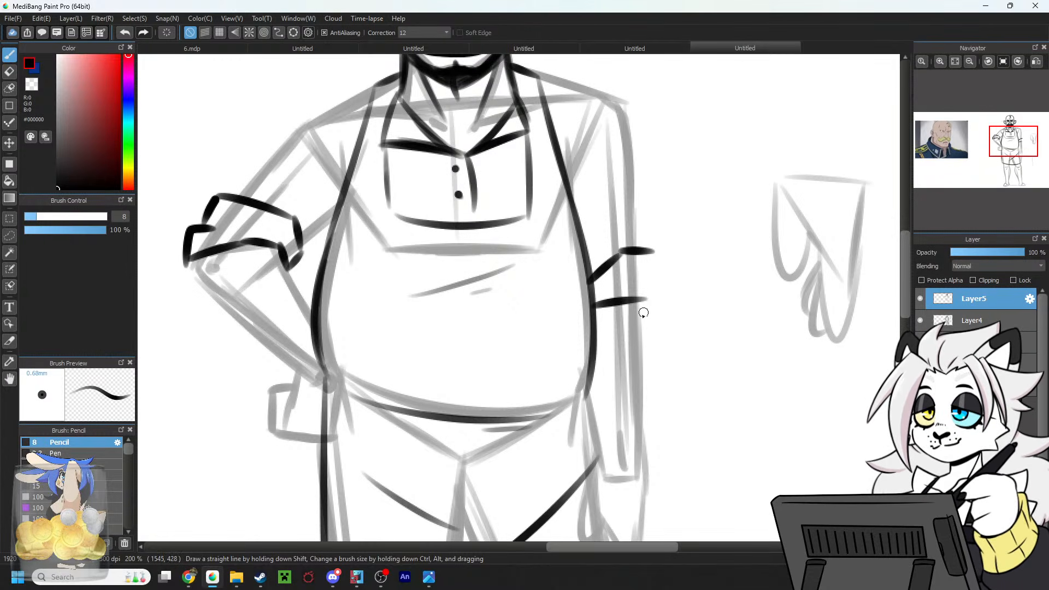
left_click_drag(640, 315, 661, 260)
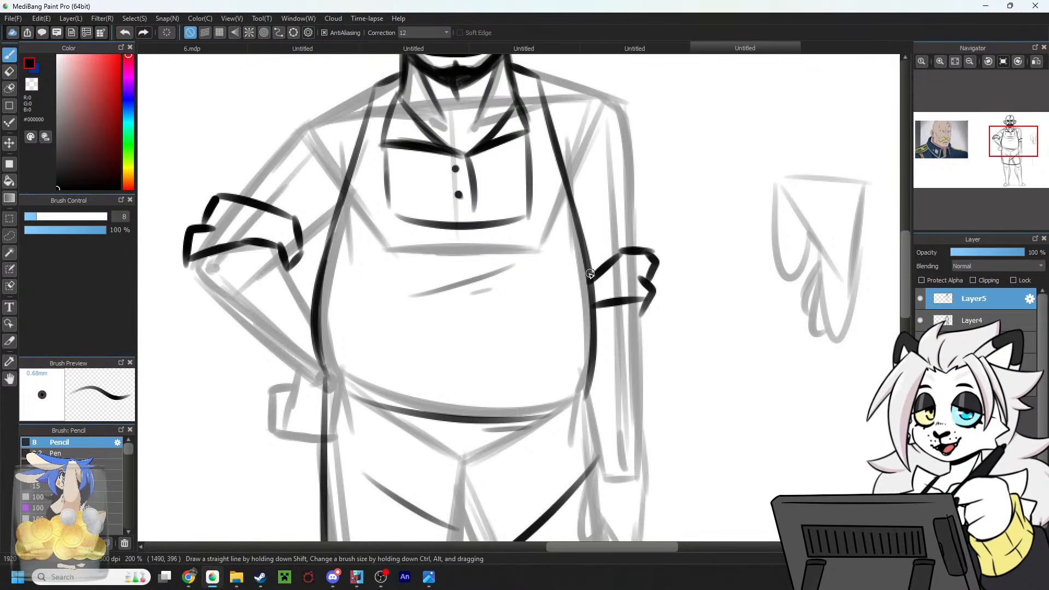
Try out zigzag cuff-fold outlines in the blank area beside the straight arm and undo them.
left_click_drag(590, 273, 585, 280)
mouse_move(728, 127)
left_mouse_down()
mouse_move(778, 158)
mouse_move(790, 203)
left_mouse_up()
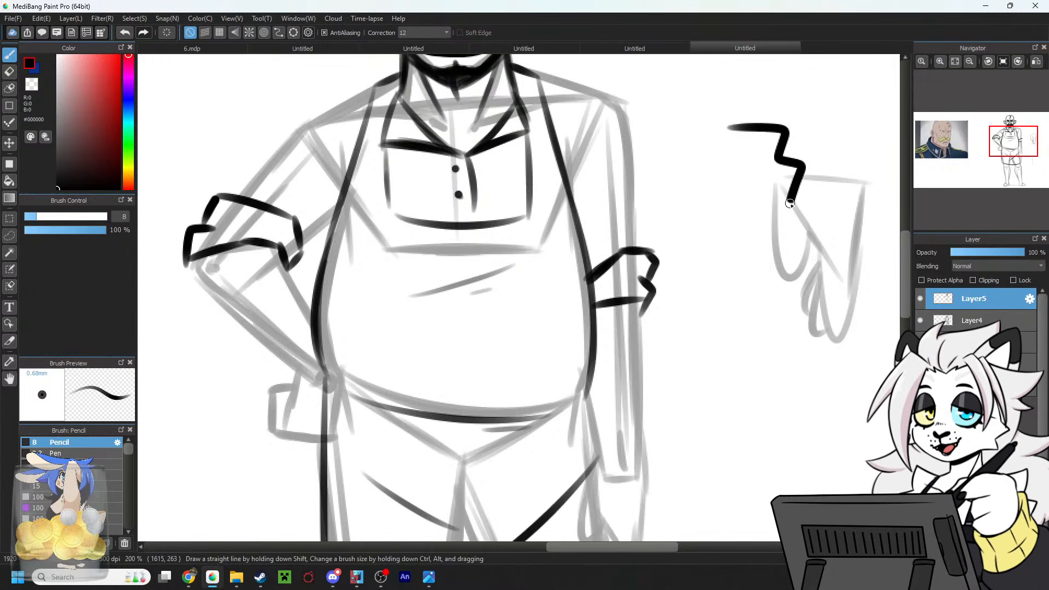
mouse_move(662, 255)
left_mouse_down()
mouse_move(682, 292)
mouse_move(664, 335)
mouse_move(681, 292)
mouse_move(675, 322)
left_mouse_up()
key("ctrl+z")
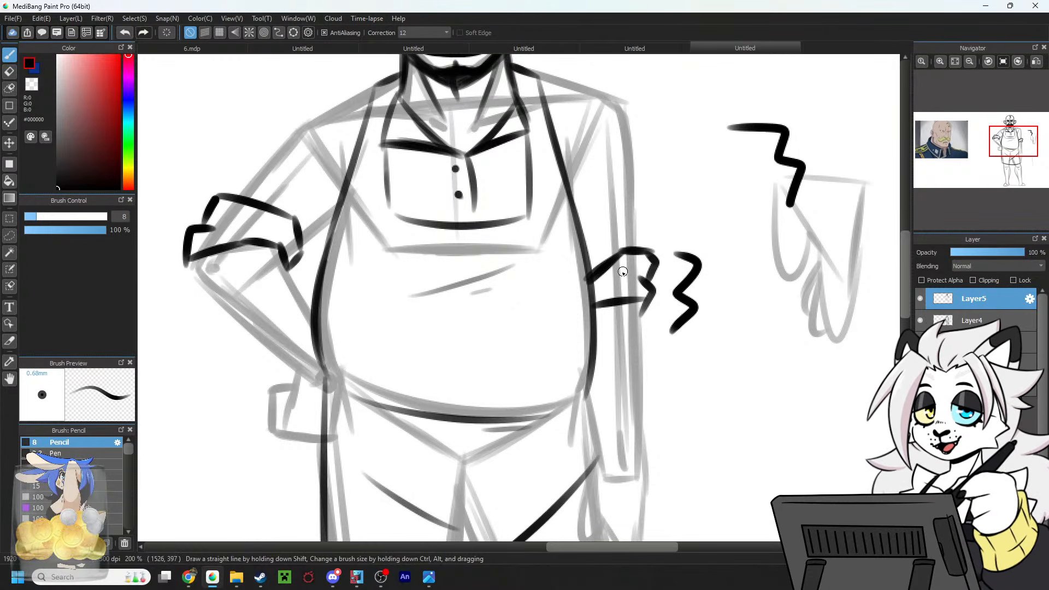
left_click_drag(199, 228, 236, 226)
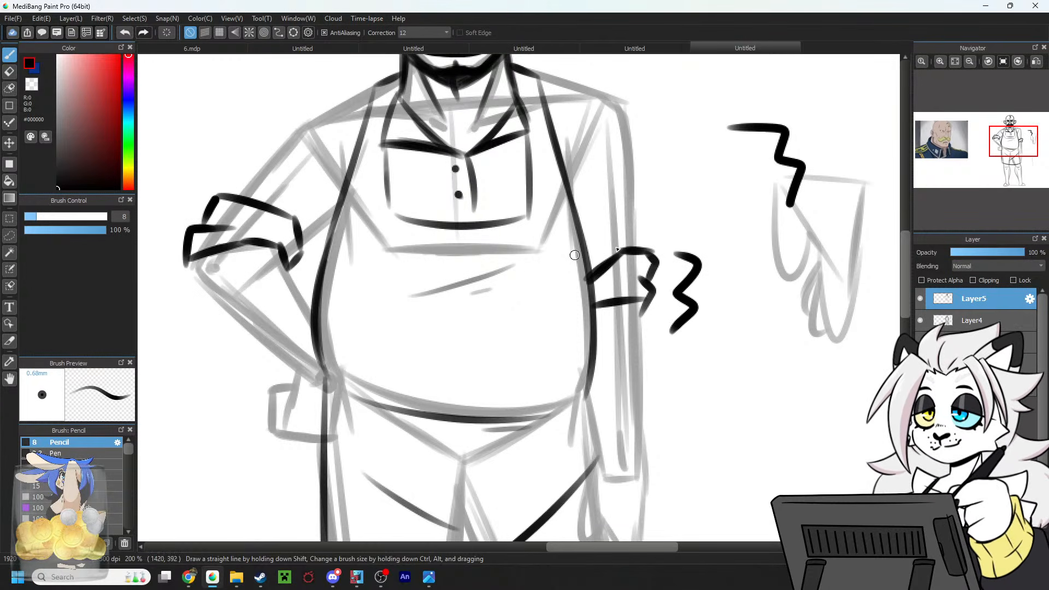
key("ctrl+z")
key("ctrl+z")
key("ctrl+z")
key("ctrl+z")
Try a raised, squared-off shoulder line on the bent-arm side and undo it.
left_click(1004, 133)
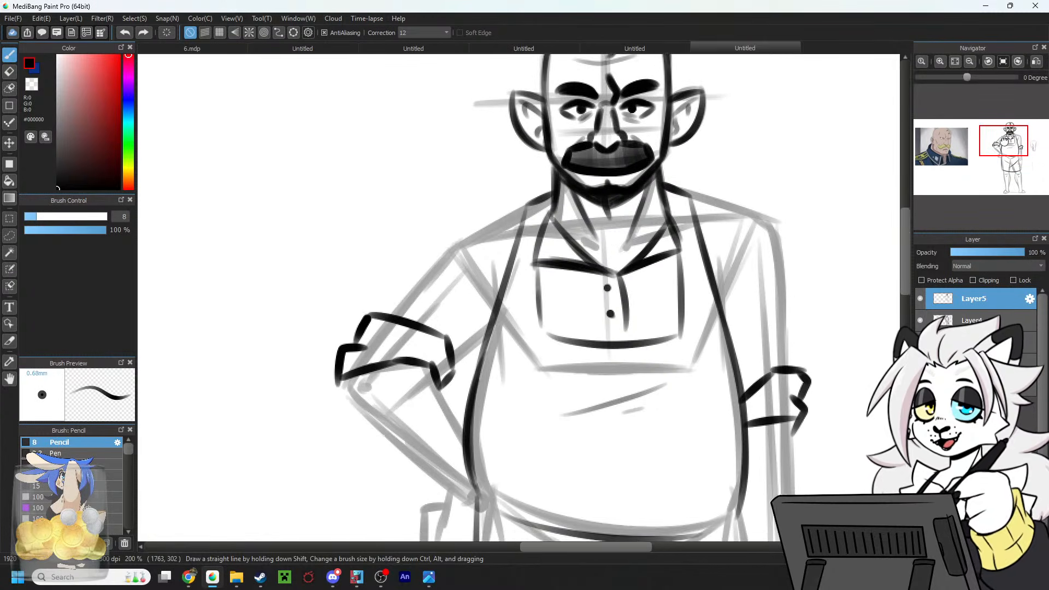
left_click_drag(520, 208, 431, 279)
key("ctrl+z")
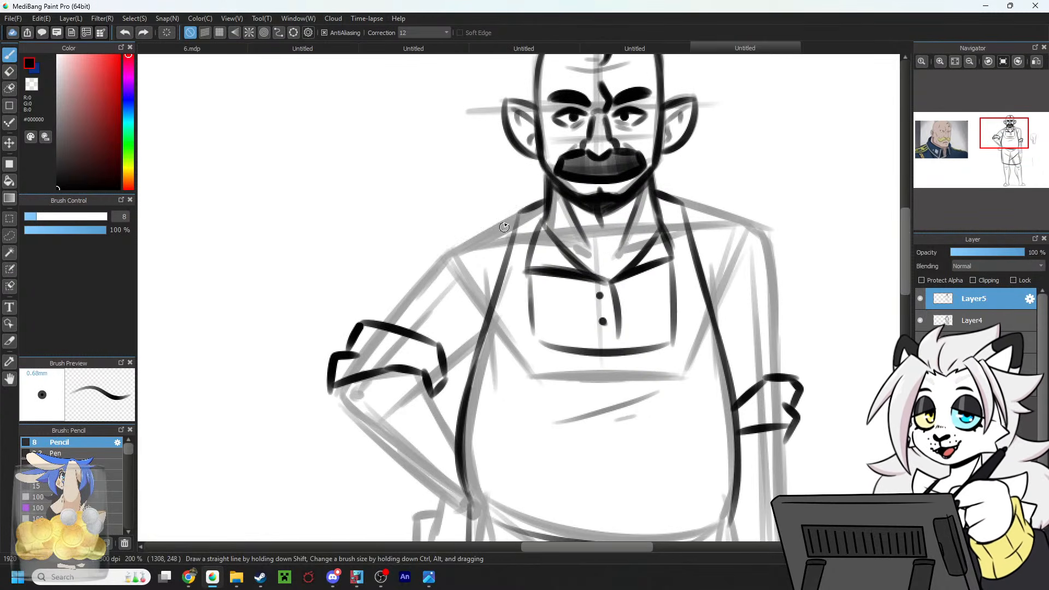
mouse_move(522, 206)
left_mouse_down()
mouse_move(459, 218)
mouse_move(429, 276)
left_mouse_up()
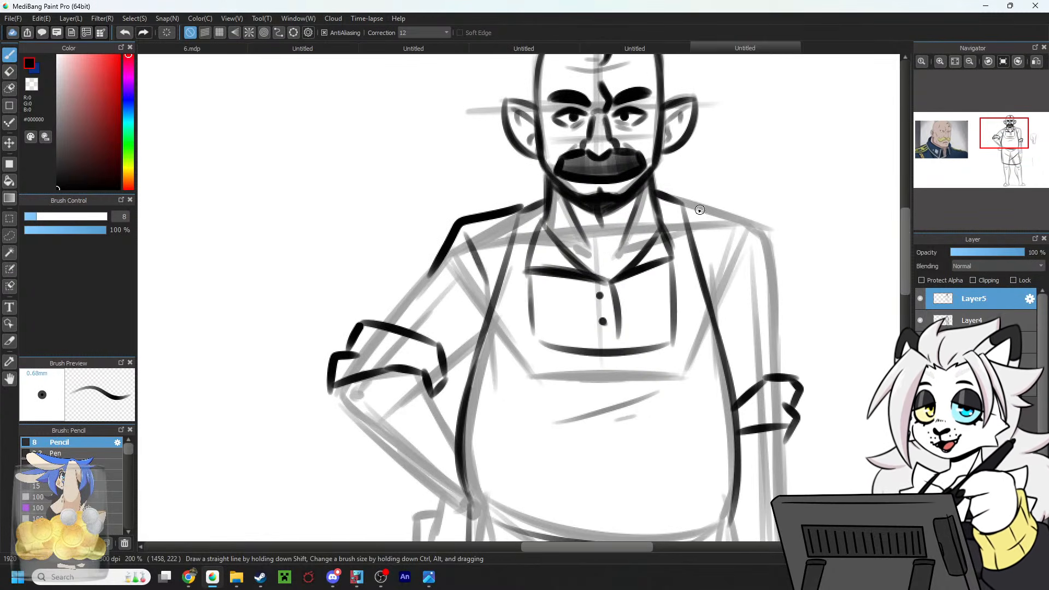
left_click_drag(700, 210, 779, 309)
key("ctrl+z")
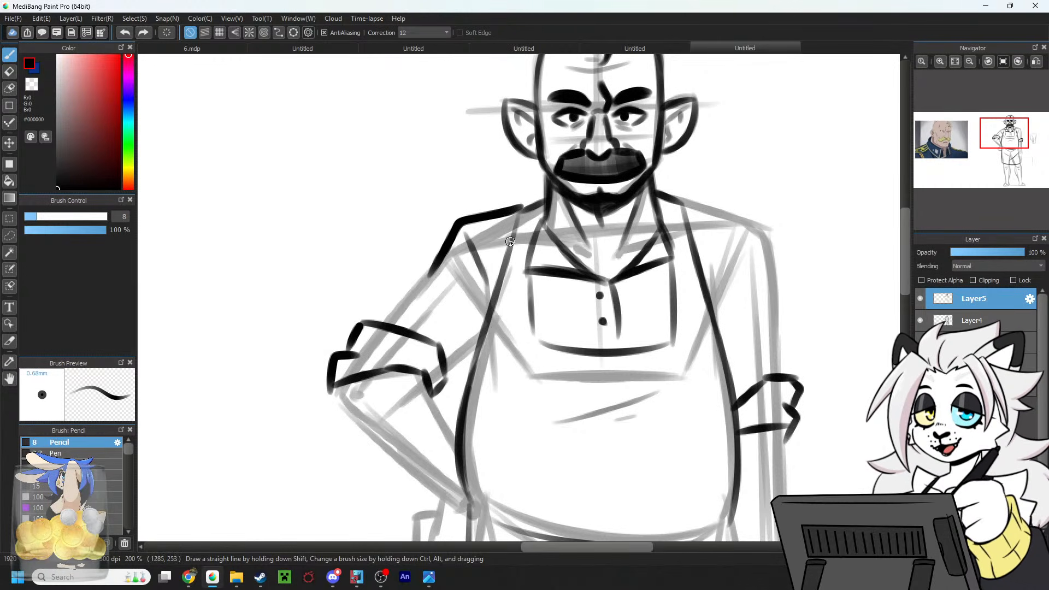
key("ctrl+z")
key("ctrl+z")
Draw sloping shirt shoulder lines along the sketch on both sides, from the apron straps to the shoulder corners.
mouse_move(520, 212)
left_mouse_down()
mouse_move(438, 259)
mouse_move(424, 283)
mouse_move(444, 246)
mouse_move(426, 282)
left_mouse_up()
key("ctrl+z")
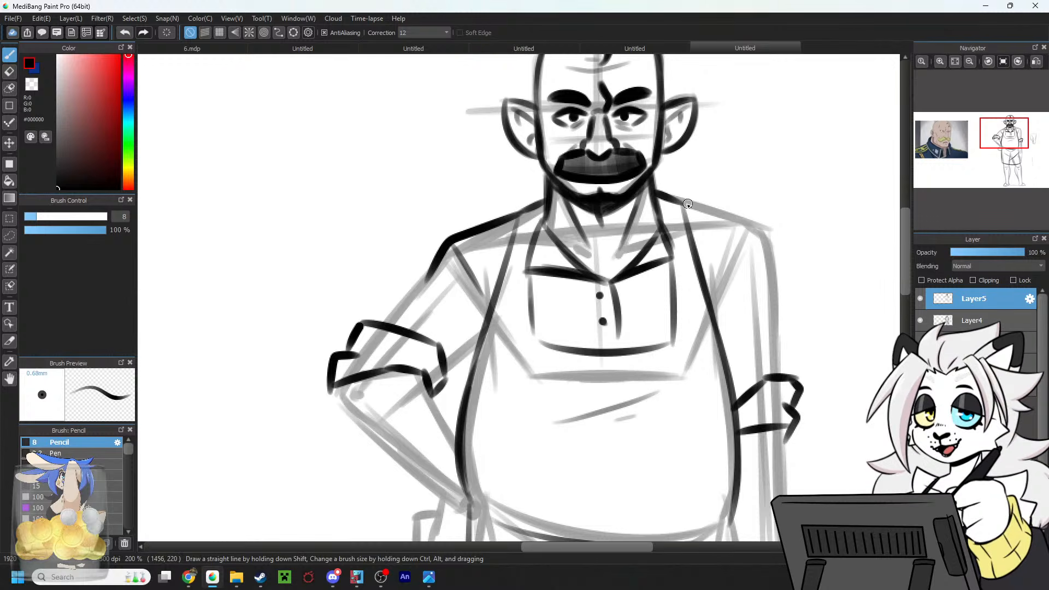
left_click_drag(688, 204, 773, 245)
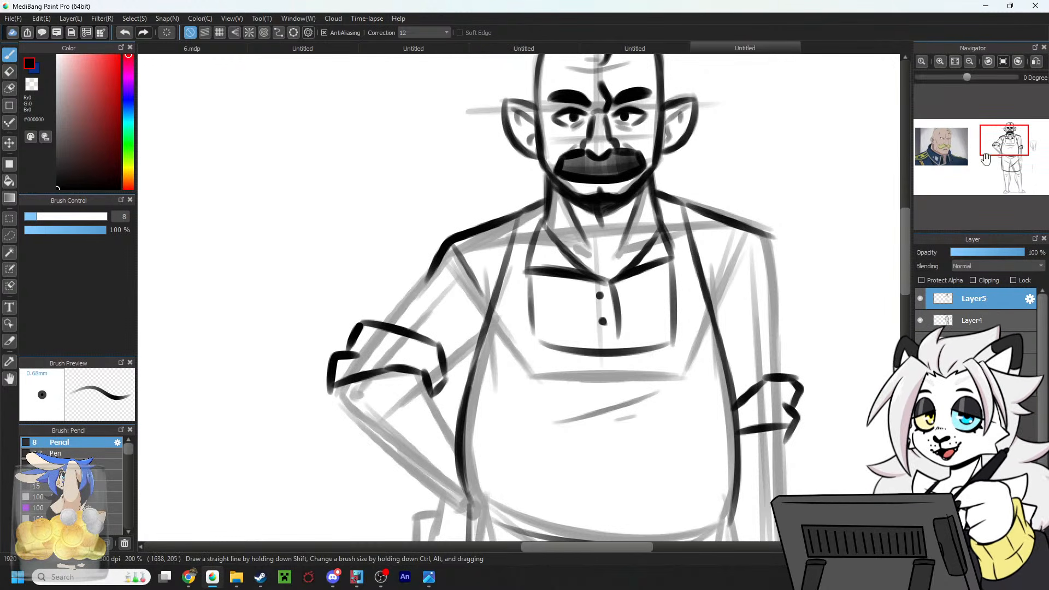
Sketch an example of a shoulder corner with a crease line and an arrow in the blank area, and undo it.
left_click_drag(1020, 145, 1029, 128)
mouse_move(463, 117)
left_mouse_down()
mouse_move(597, 165)
mouse_move(618, 317)
left_mouse_up()
key("ctrl+z")
mouse_move(586, 173)
left_mouse_down()
mouse_move(525, 274)
mouse_move(480, 306)
left_mouse_up()
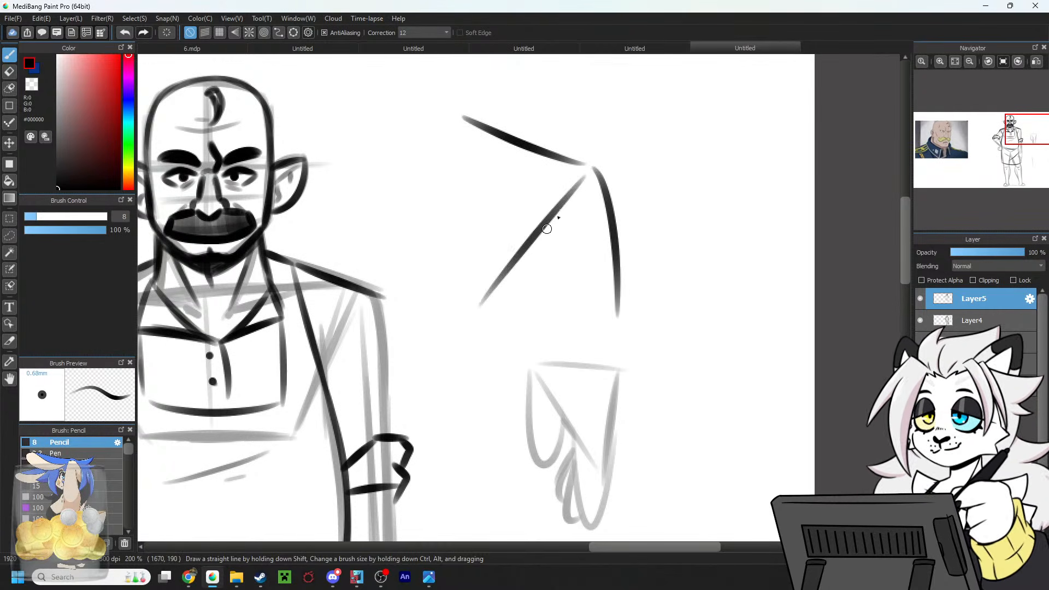
mouse_move(659, 87)
left_mouse_down()
mouse_move(601, 158)
mouse_move(613, 230)
left_mouse_up()
key("ctrl+z")
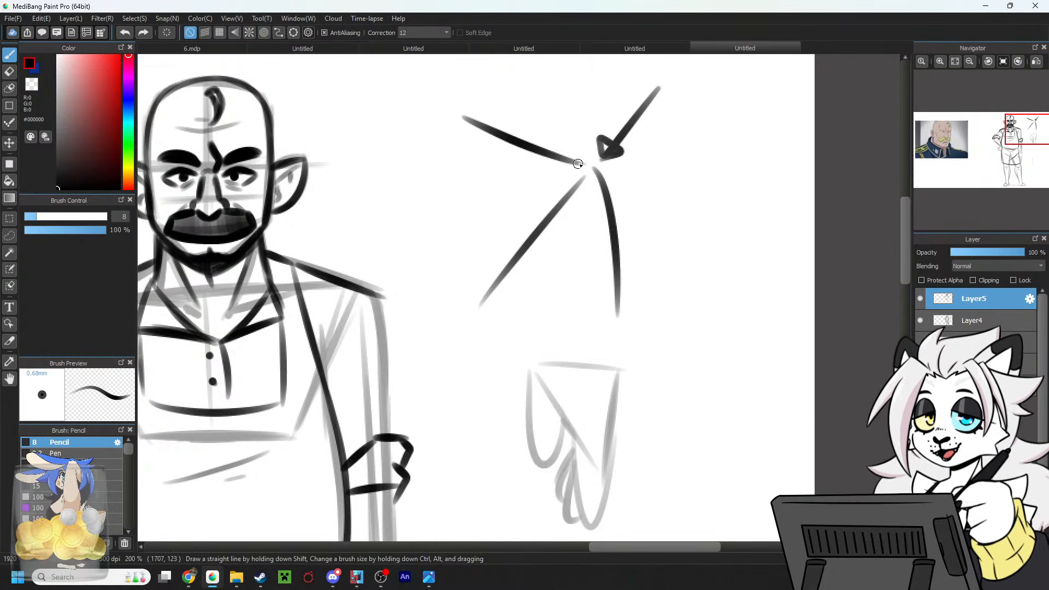
mouse_move(512, 89)
left_mouse_down()
mouse_move(659, 313)
mouse_move(672, 190)
mouse_move(704, 347)
left_mouse_up()
key("ctrl+z")
key("ctrl+z")
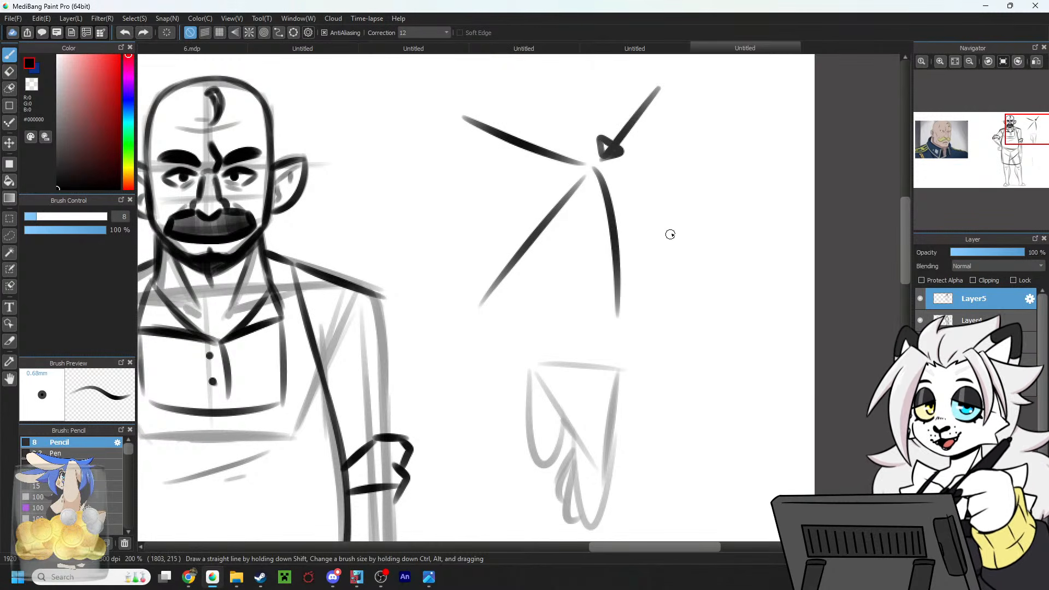
key("ctrl+z")
key("ctrl+z")
key("ctrl+z")
key("ctrl+z")
Sketch a smoothly rounded shoulder curve with a diagonal crease in the blank area and undo it.
left_click_drag(645, 140, 569, 233)
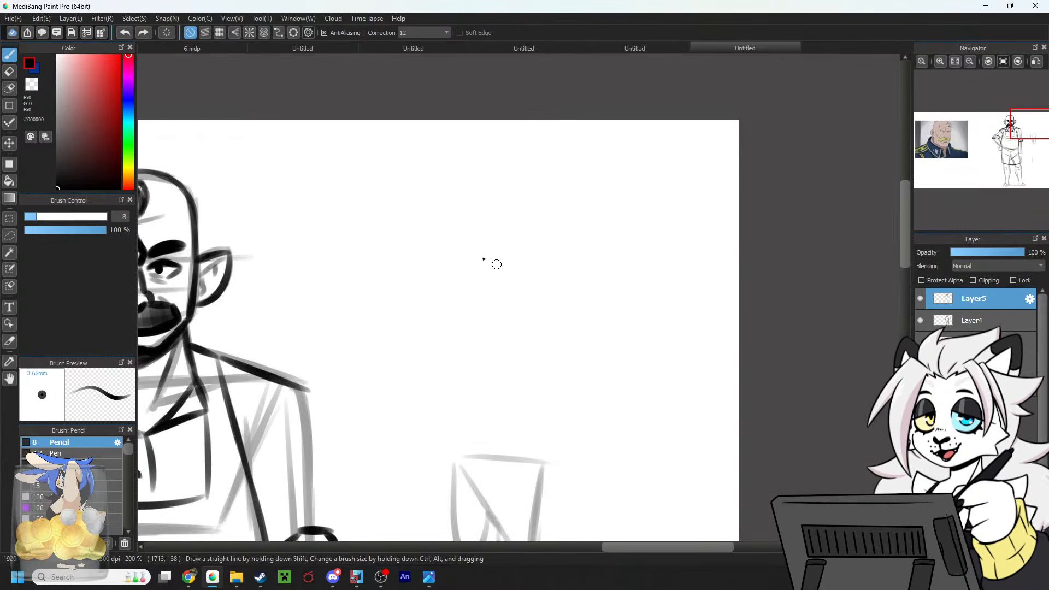
left_click_drag(440, 194, 636, 424)
mouse_move(583, 244)
left_mouse_down()
mouse_move(465, 405)
mouse_move(439, 398)
left_mouse_up()
key("ctrl+z")
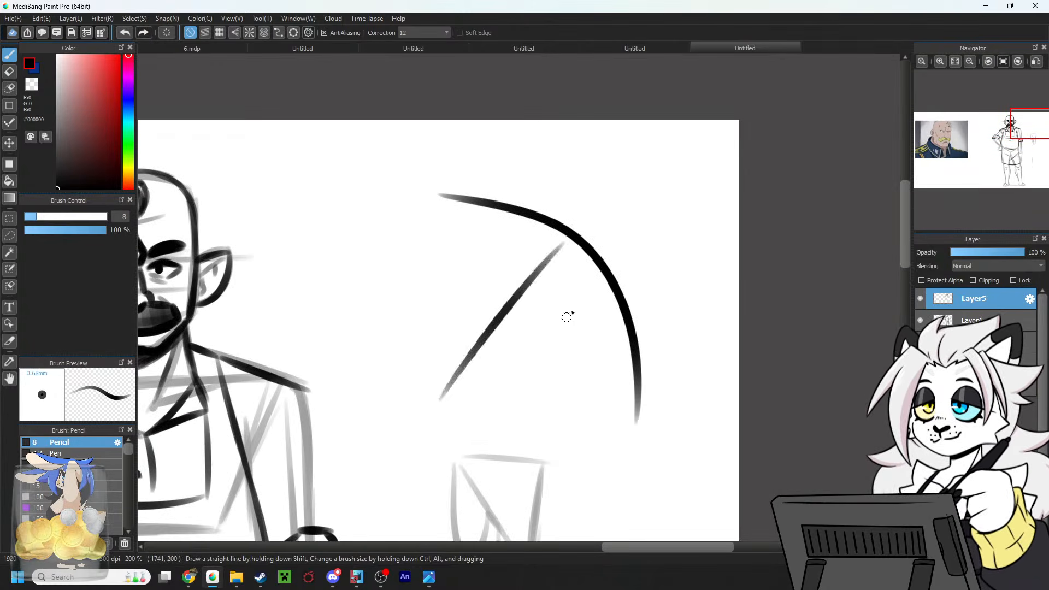
key("ctrl+z")
key("ctrl+z")
Sketch a sharp-cornered shoulder example with an inner crease line in the blank area and undo it.
left_click_drag(415, 208, 611, 409)
left_click_drag(551, 221, 459, 358)
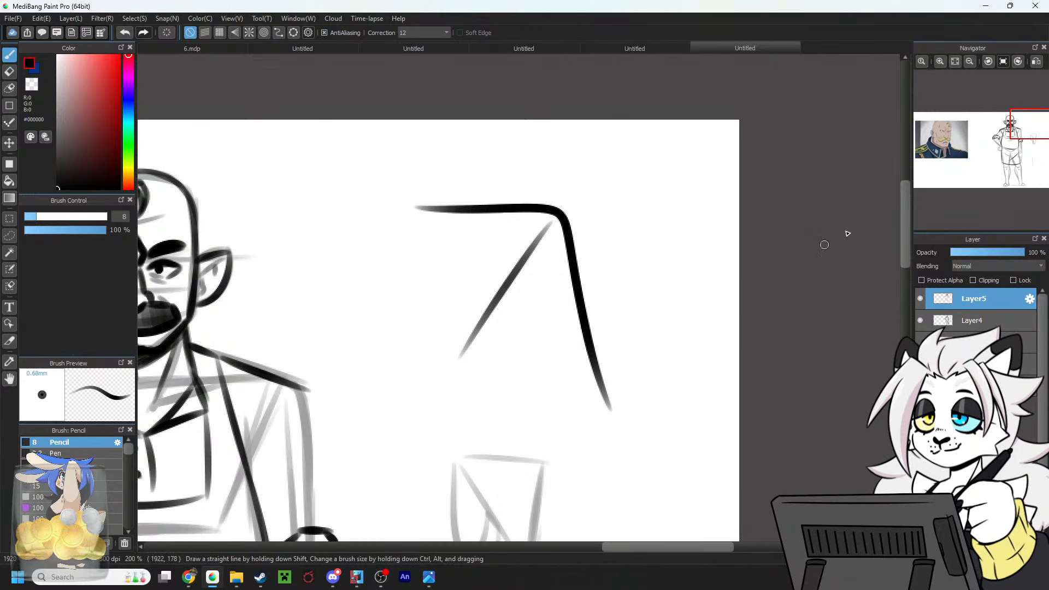
left_click_drag(1023, 125, 1013, 131)
key("ctrl+z")
key("ctrl+z")
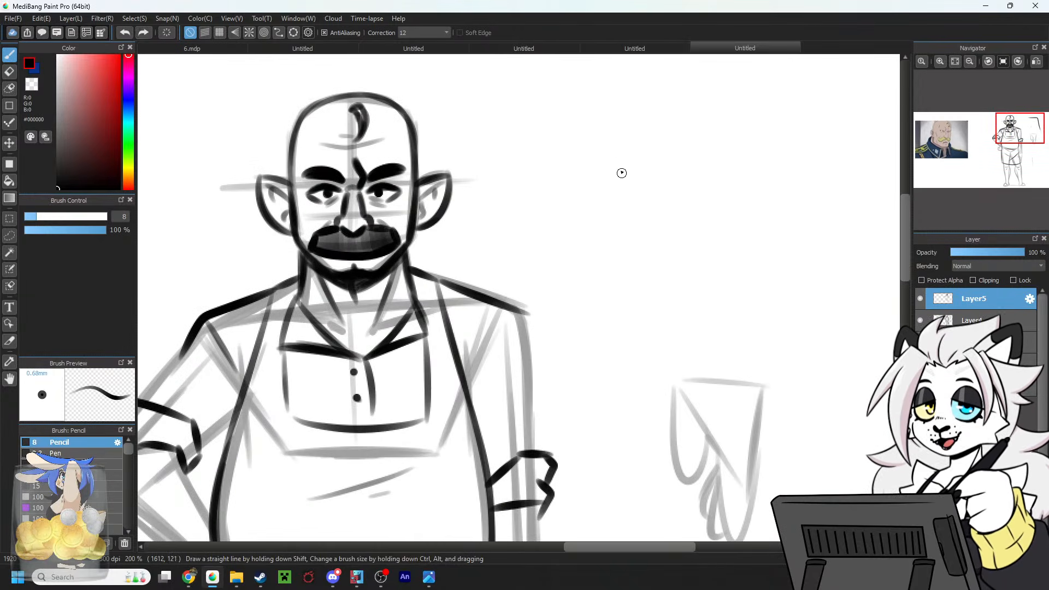
mouse_move(594, 172)
left_mouse_down()
mouse_move(803, 167)
mouse_move(833, 366)
left_mouse_up()
mouse_move(791, 169)
left_mouse_down()
mouse_move(656, 323)
mouse_move(734, 260)
mouse_move(751, 268)
left_mouse_up()
key("ctrl+z")
key("ctrl+z")
Draw the outer sleeve edges from the shoulders to the rolled cuffs on both arms, bulging slightly above the straight arm's cuff.
mouse_move(645, 254)
left_mouse_down()
mouse_move(665, 397)
mouse_move(649, 315)
left_mouse_up()
key("ctrl+z")
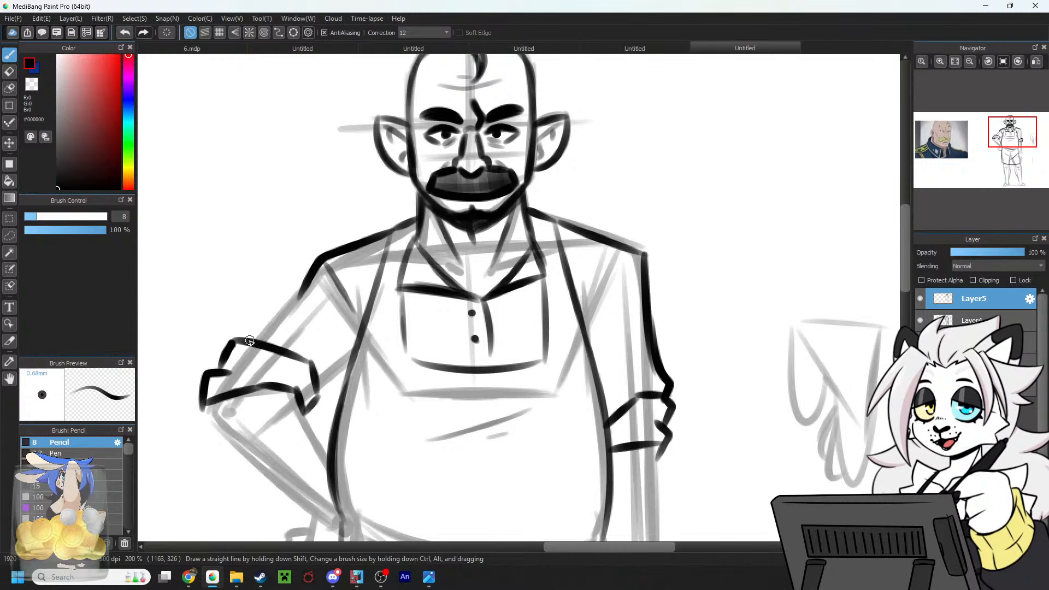
left_click_drag(249, 341, 321, 275)
key("ctrl+z")
left_click_drag(252, 336, 310, 284)
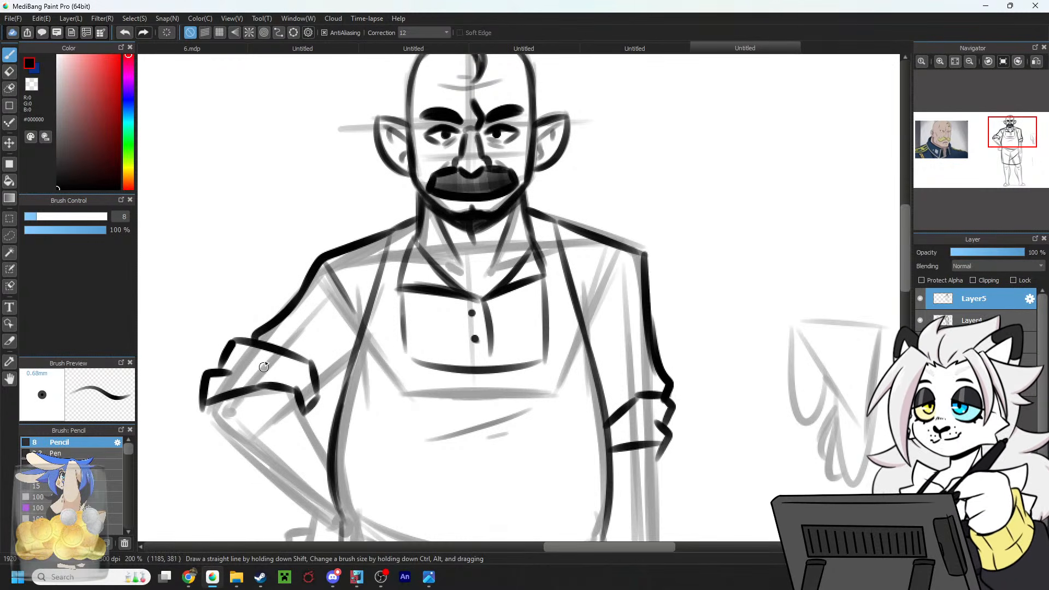
Sketch an example sleeve contour beside the bent arm and undo it.
mouse_move(311, 220)
left_mouse_down()
mouse_move(160, 379)
mouse_move(168, 383)
mouse_move(154, 366)
mouse_move(181, 374)
left_mouse_up()
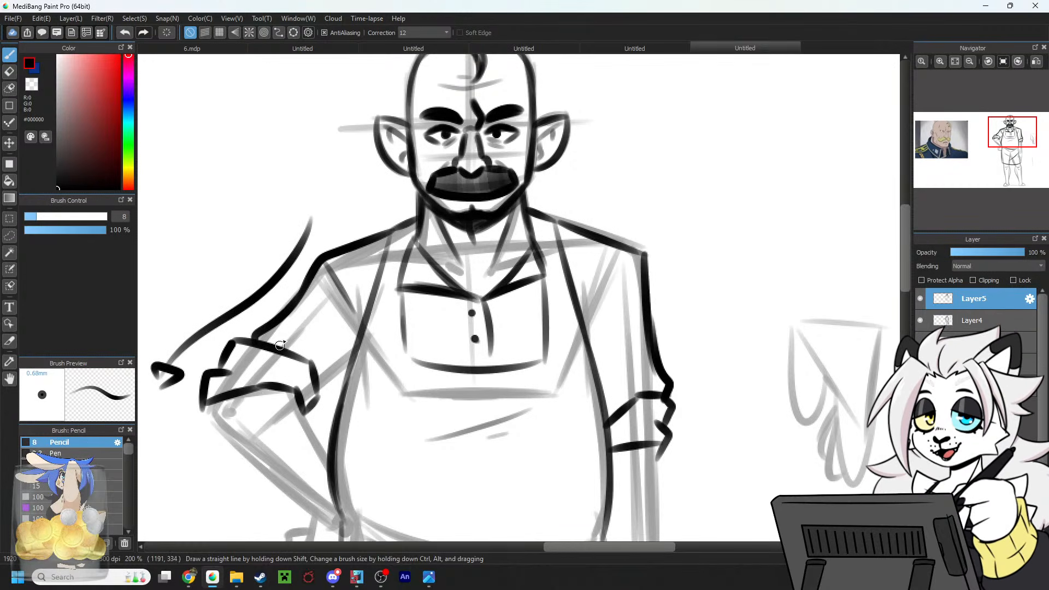
key("ctrl+z")
key("ctrl+z")
Draw the sagging underside of the bent arm's sleeve from the rolled cuff to the apron edge.
left_click_drag(318, 400, 364, 350)
key("ctrl+z")
left_click_drag(306, 410, 345, 368)
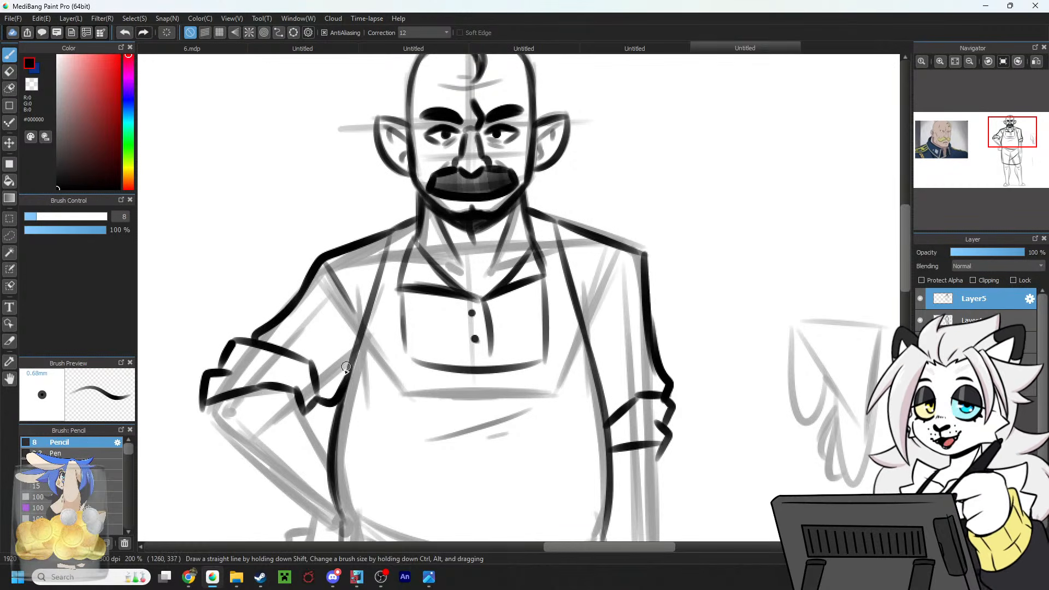
mouse_move(319, 400)
left_mouse_down()
mouse_move(312, 365)
mouse_move(348, 369)
left_mouse_up()
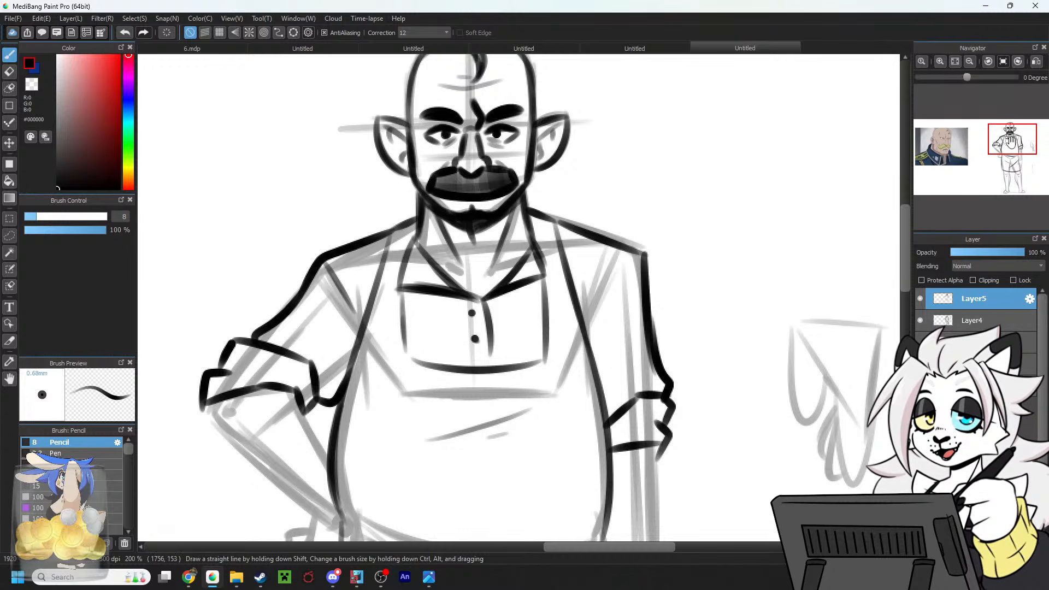
Draw the bent arm's inner and outer forearm edges from the cuff to the waist and outline the hand on the hip.
left_click_drag(431, 437, 559, 259)
left_click_drag(401, 213, 453, 235)
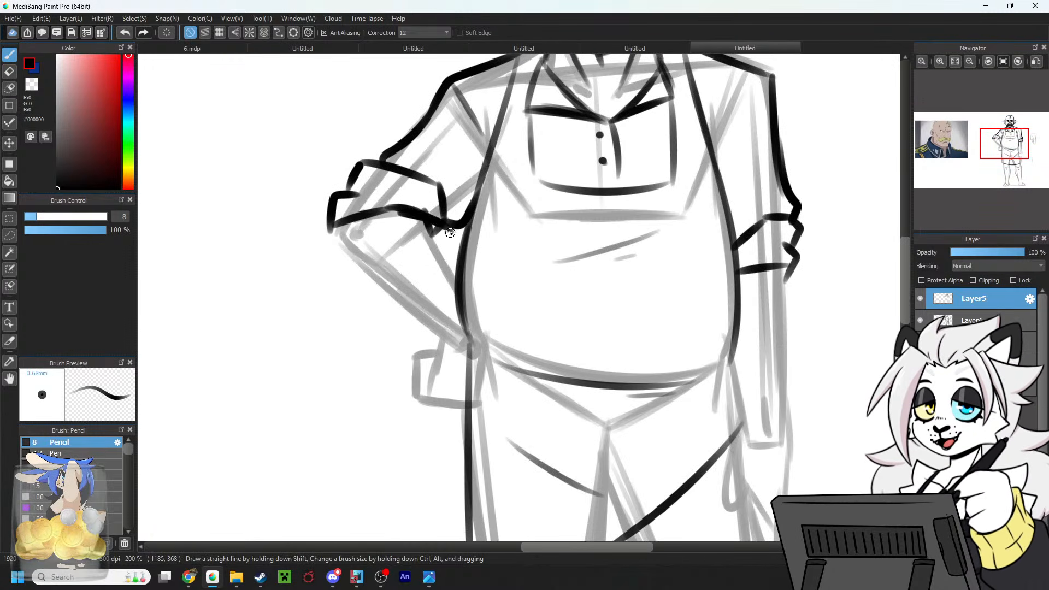
key("ctrl+z")
mouse_move(394, 209)
left_mouse_down()
mouse_move(454, 232)
mouse_move(476, 300)
left_mouse_up()
mouse_move(331, 225)
left_mouse_down()
mouse_move(349, 290)
mouse_move(441, 353)
left_mouse_up()
key("ctrl+z")
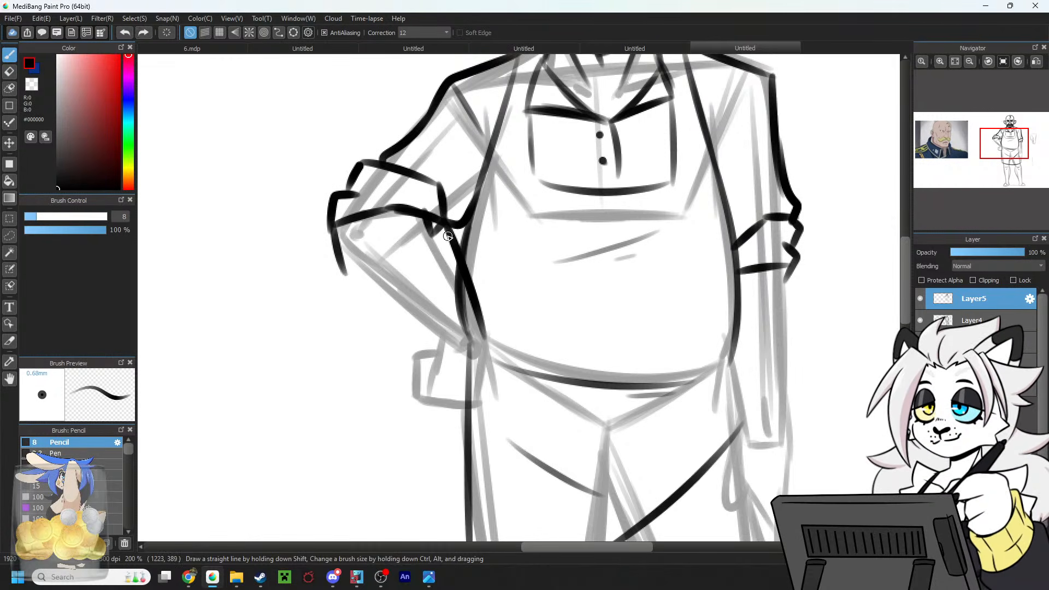
key("ctrl+z")
left_click_drag(439, 225, 457, 308)
key("ctrl+z")
left_click_drag(438, 225, 456, 273)
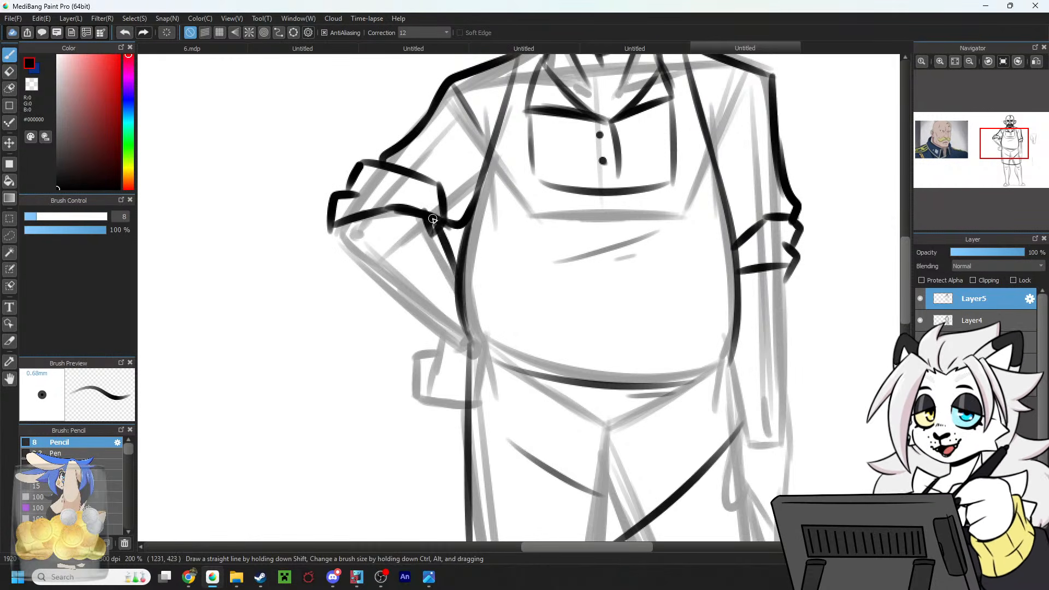
mouse_move(334, 227)
left_mouse_down()
mouse_move(345, 284)
mouse_move(435, 338)
left_mouse_up()
mouse_move(363, 299)
left_mouse_down()
mouse_move(413, 329)
mouse_move(429, 388)
mouse_move(419, 404)
mouse_move(449, 411)
left_mouse_up()
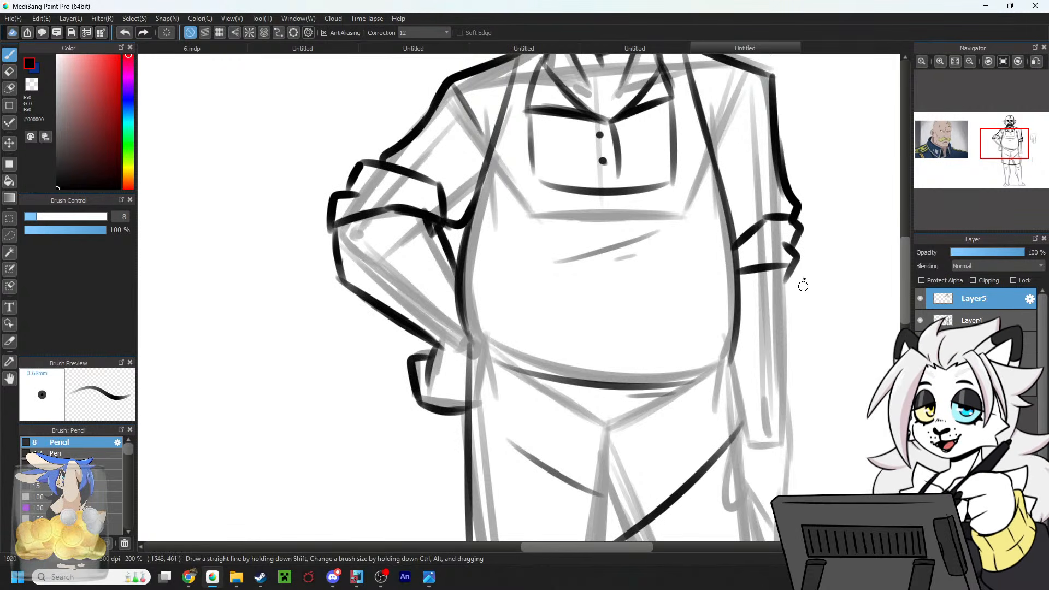
Draw the inner and outer edges of the straight arm's forearm from the rolled cuff to the wrist.
left_click_drag(897, 214, 685, 205)
mouse_move(566, 256)
left_mouse_down()
mouse_move(587, 337)
mouse_move(588, 312)
mouse_move(582, 394)
left_mouse_up()
mouse_move(518, 349)
left_mouse_down()
mouse_move(530, 423)
mouse_move(604, 280)
mouse_move(566, 335)
mouse_move(584, 323)
left_mouse_up()
key("ctrl+z")
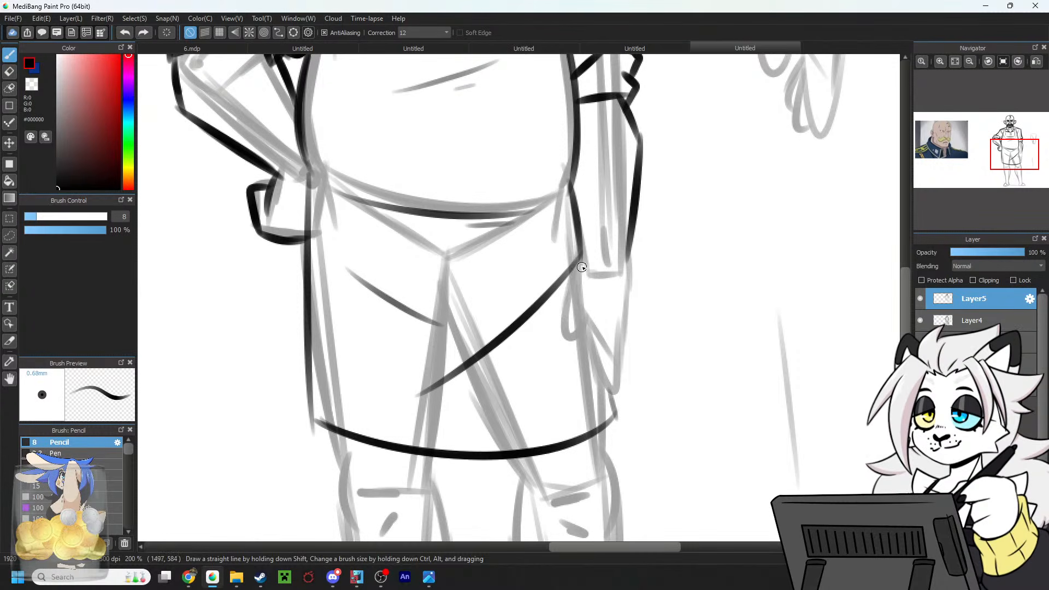
Outline the straight arm's hanging hand with its thumb, extended fingers and outer edge.
mouse_move(579, 256)
left_mouse_down()
mouse_move(561, 335)
mouse_move(602, 314)
mouse_move(604, 392)
mouse_move(628, 340)
mouse_move(632, 260)
left_mouse_up()
key("ctrl+z")
key("ctrl+z")
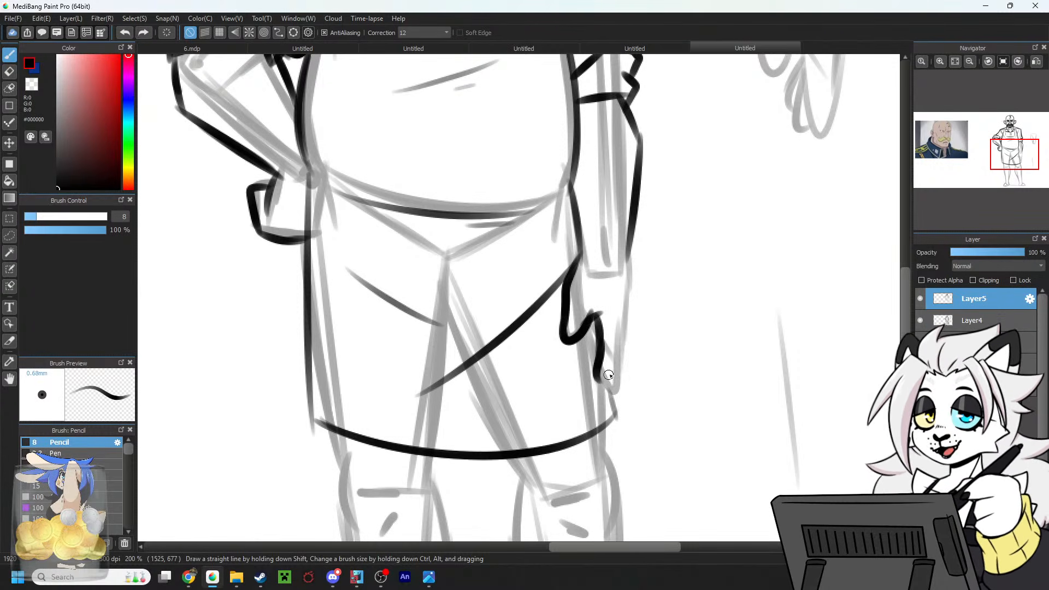
mouse_move(599, 384)
left_mouse_down()
mouse_move(630, 339)
mouse_move(624, 361)
mouse_move(637, 301)
mouse_move(628, 244)
left_mouse_up()
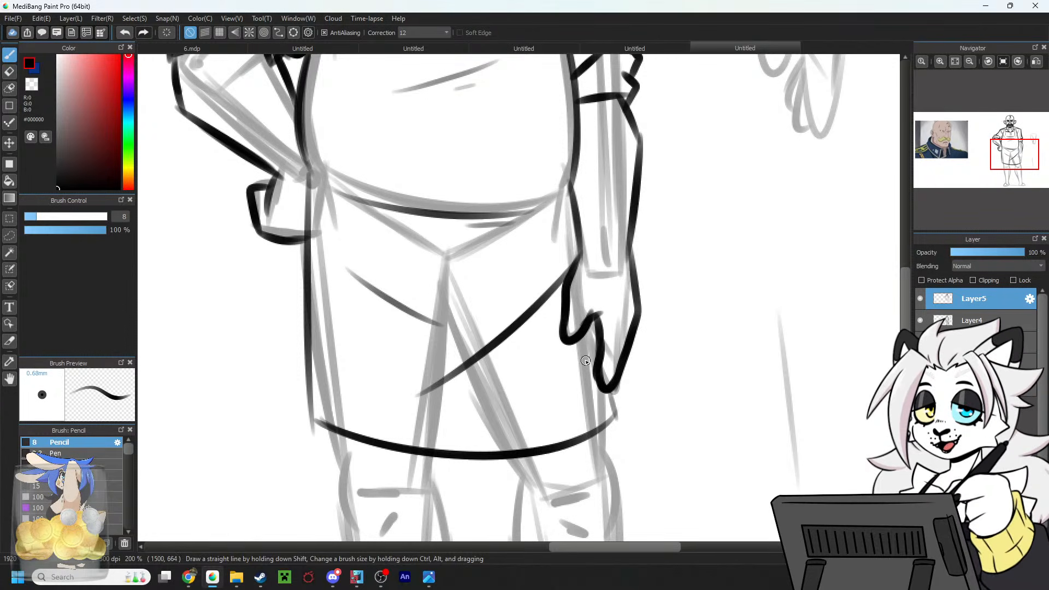
left_click_drag(592, 340, 580, 383)
key("ctrl+z")
key("ctrl+z")
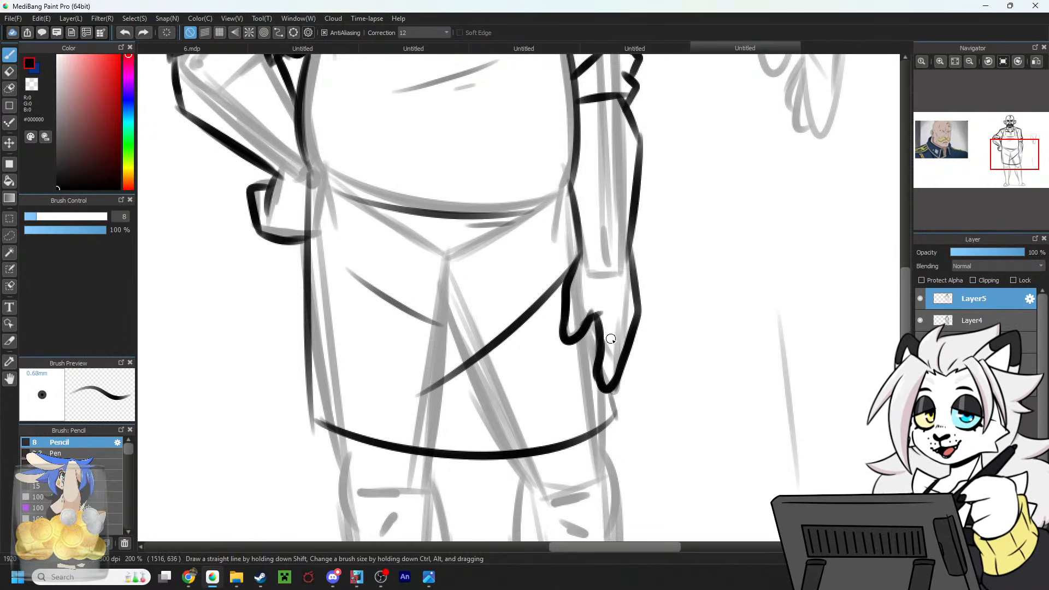
Redraw the outer edge of the hanging hand as a smoother curve from the wrist to the fingertips.
left_click_drag(628, 341, 630, 233)
left_click_drag(622, 365, 637, 288)
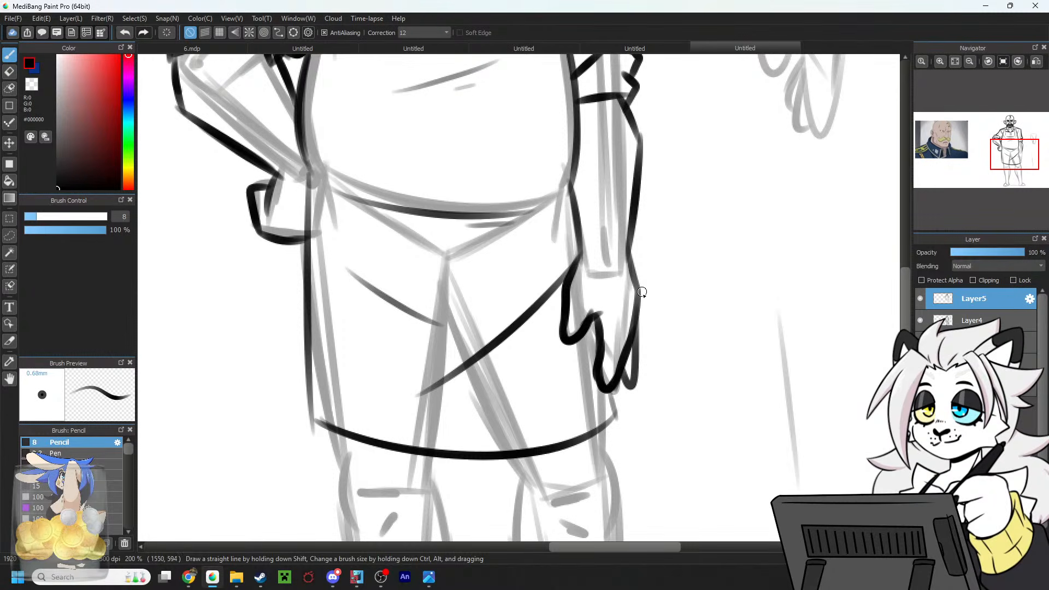
key("ctrl+z")
left_click_drag(611, 391, 637, 312)
key("ctrl+z")
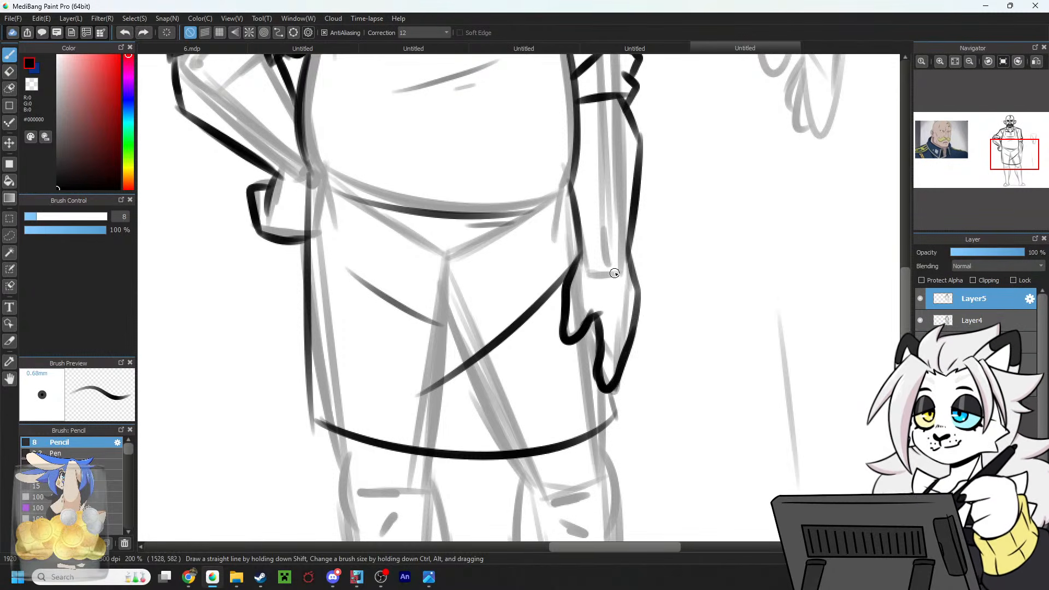
Draw the apron's side edge over the hanging hand from hip to hem, and erase the thumb and finger lines inside it.
mouse_move(1019, 166)
left_mouse_down()
mouse_move(1002, 150)
mouse_move(1010, 157)
left_mouse_up()
left_click_drag(637, 289, 681, 456)
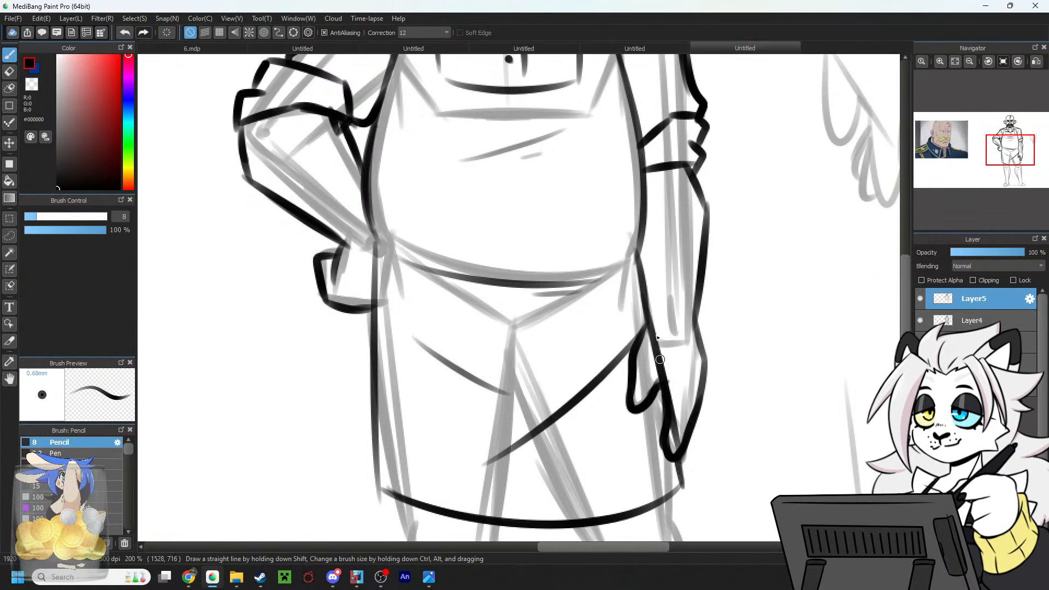
left_click_drag(660, 359, 676, 453)
key("e")
mouse_move(628, 418)
left_mouse_down()
mouse_move(629, 392)
mouse_move(626, 306)
mouse_move(659, 441)
left_mouse_up()
left_click_drag(642, 321, 658, 428)
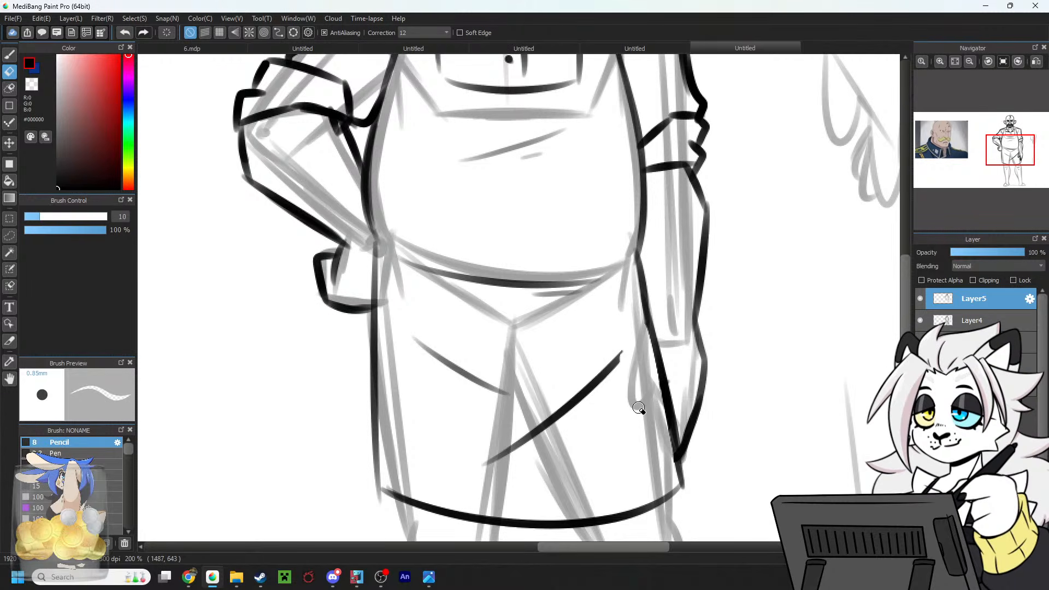
Redraw the upper end of the long diagonal fold line on the apron skirt near the straight-arm hip.
key("b")
key("ctrl+z")
left_click_drag(633, 340, 578, 407)
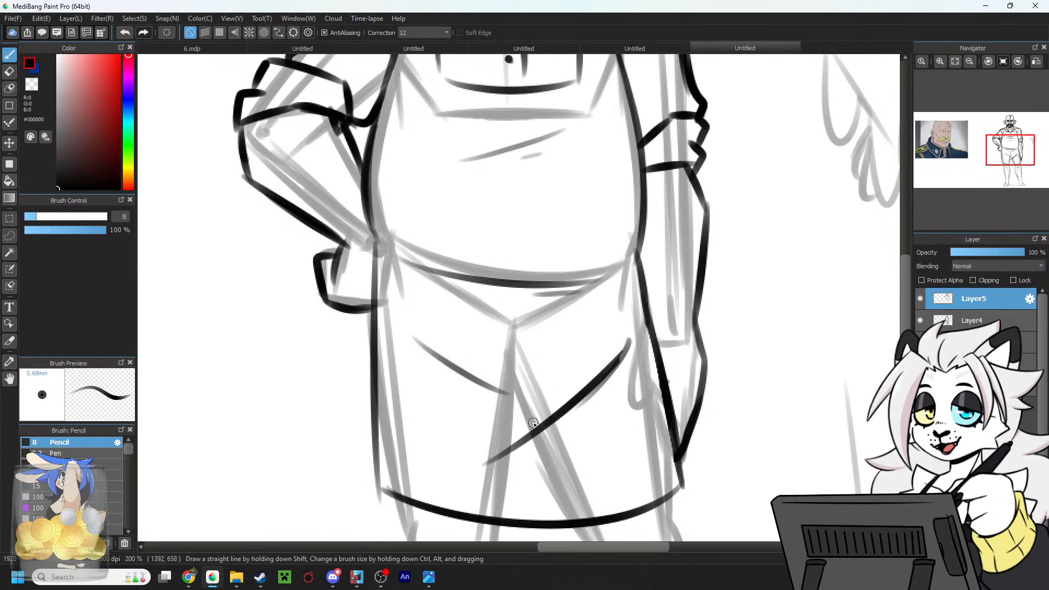
Draw the angular trouser cuff at the ankle of the bent-arm-side leg and its outer edge from the apron hem to below the knee.
left_click_drag(1010, 157, 1010, 179)
mouse_move(428, 388)
left_mouse_down()
mouse_move(450, 377)
mouse_move(494, 407)
mouse_move(484, 358)
left_mouse_up()
left_click_drag(424, 391, 390, 174)
key("ctrl+z")
key("ctrl+z")
mouse_move(424, 390)
left_mouse_down()
mouse_move(381, 82)
mouse_move(405, 217)
left_mouse_up()
key("ctrl+z")
key("ctrl+z")
left_click_drag(385, 88, 407, 210)
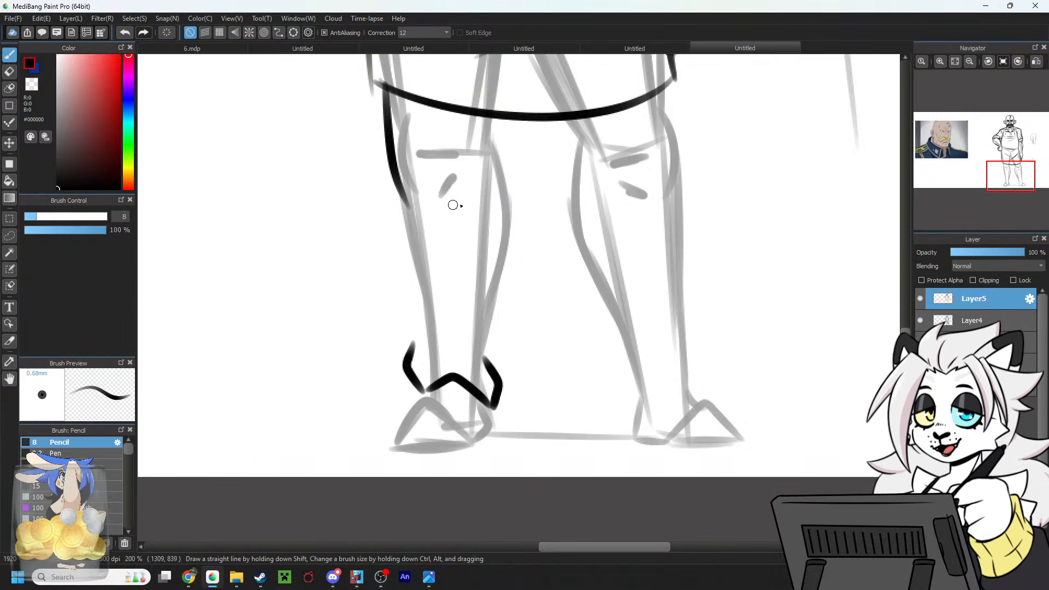
key("ctrl+z")
left_click_drag(378, 90, 413, 221)
key("ctrl+z")
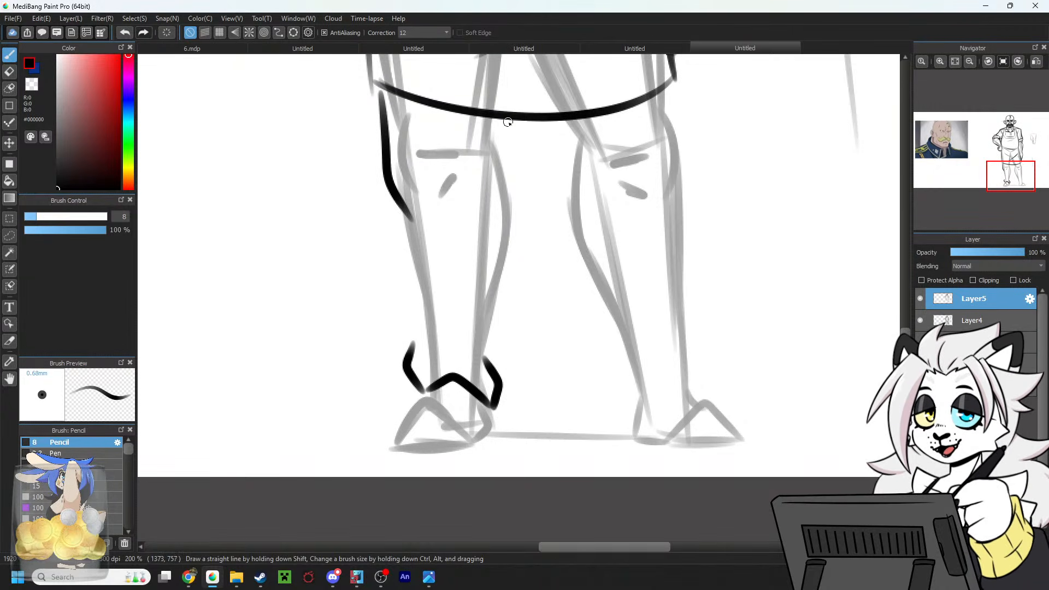
Draw the bent-arm-side leg's inner edge from the apron hem to the cuff, and continue its outer edge down the shin.
left_click_drag(507, 121, 517, 213)
key("ctrl+z")
left_click_drag(506, 117, 520, 222)
key("ctrl+z")
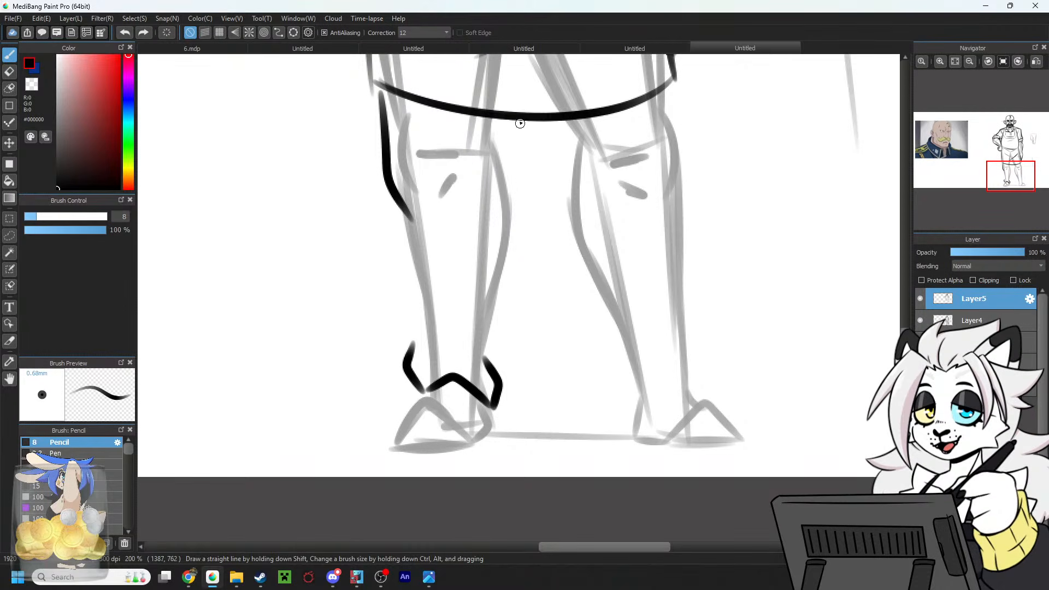
mouse_move(516, 121)
left_mouse_down()
mouse_move(493, 154)
mouse_move(508, 159)
mouse_move(493, 365)
left_mouse_up()
key("ctrl+z")
key("ctrl+z")
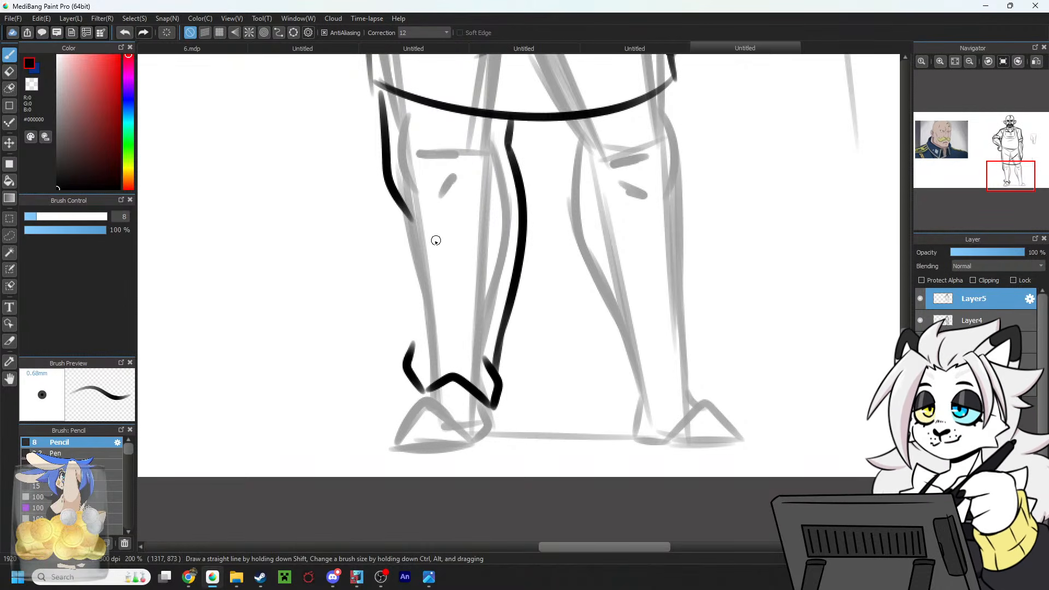
mouse_move(395, 200)
left_mouse_down()
mouse_move(417, 360)
mouse_move(394, 198)
mouse_move(410, 302)
left_mouse_up()
key("ctrl+z")
Add a short dark stroke to the bent arm's rolled sleeve where it meets the apron edge.
left_click_drag(999, 139, 1004, 135)
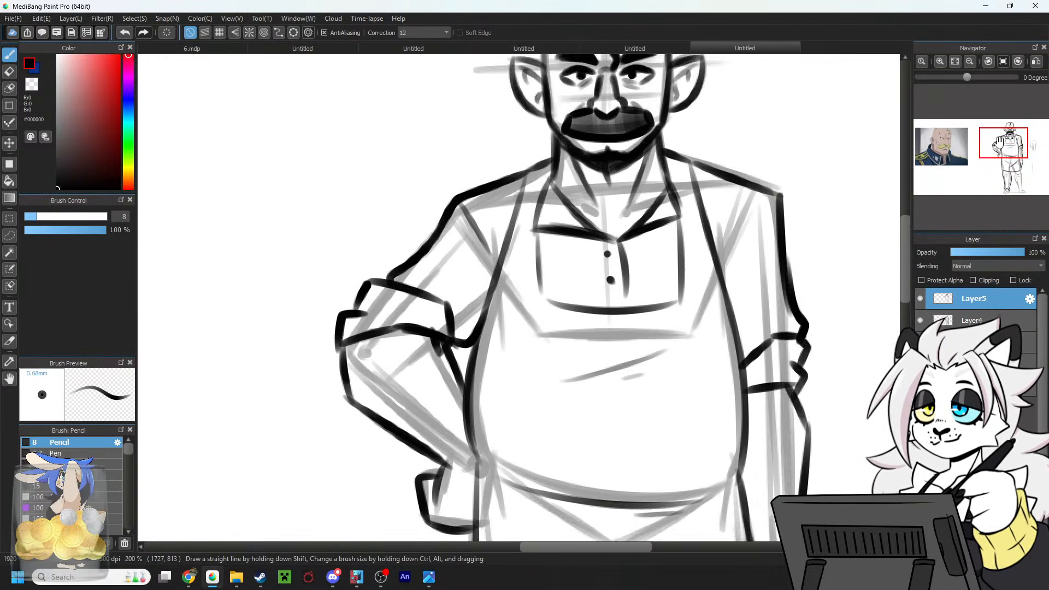
left_click_drag(457, 326, 453, 310)
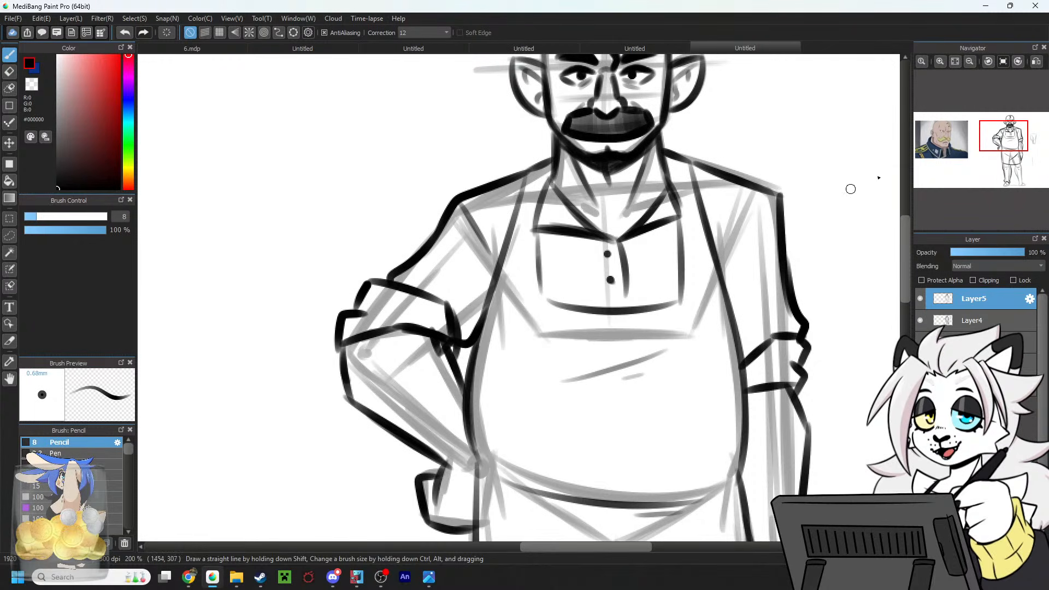
left_click_drag(1004, 180, 1011, 173)
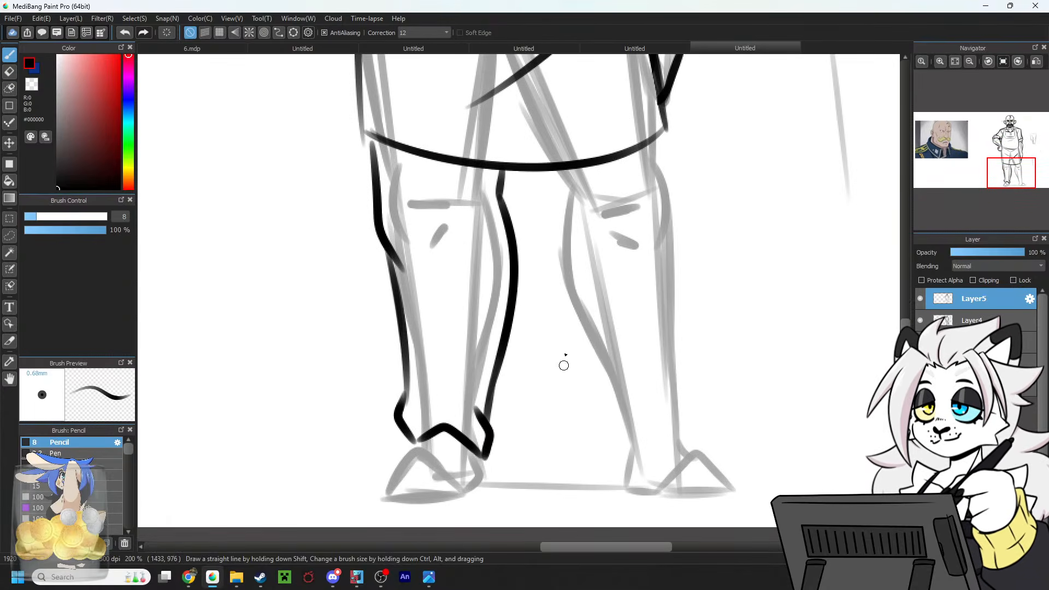
mouse_move(334, 222)
left_mouse_down()
mouse_move(359, 352)
mouse_move(339, 429)
mouse_move(359, 426)
left_mouse_up()
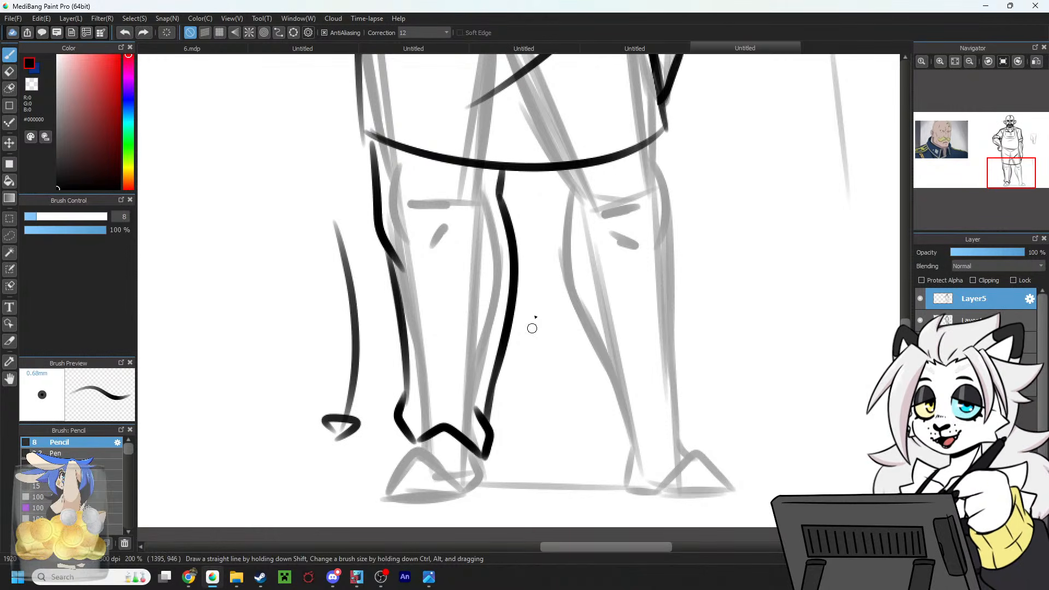
key("ctrl+z")
key("ctrl+z")
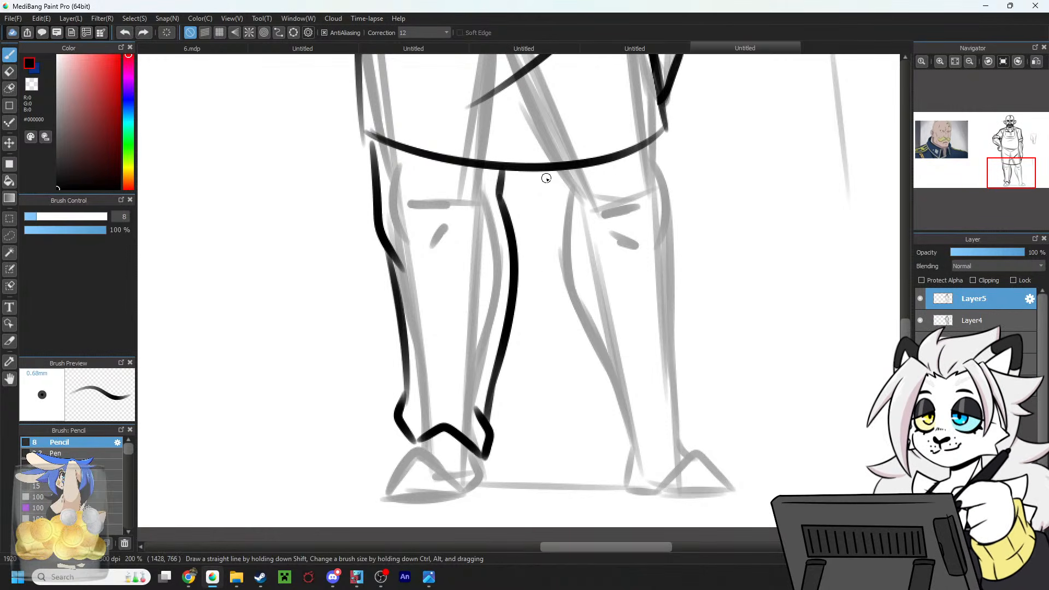
Draw the straight-arm-side leg's inner edge from the apron hem to the ankle and an angular trouser cuff at its end.
mouse_move(541, 172)
left_mouse_down()
mouse_move(624, 434)
mouse_move(625, 471)
left_mouse_up()
key("ctrl+z")
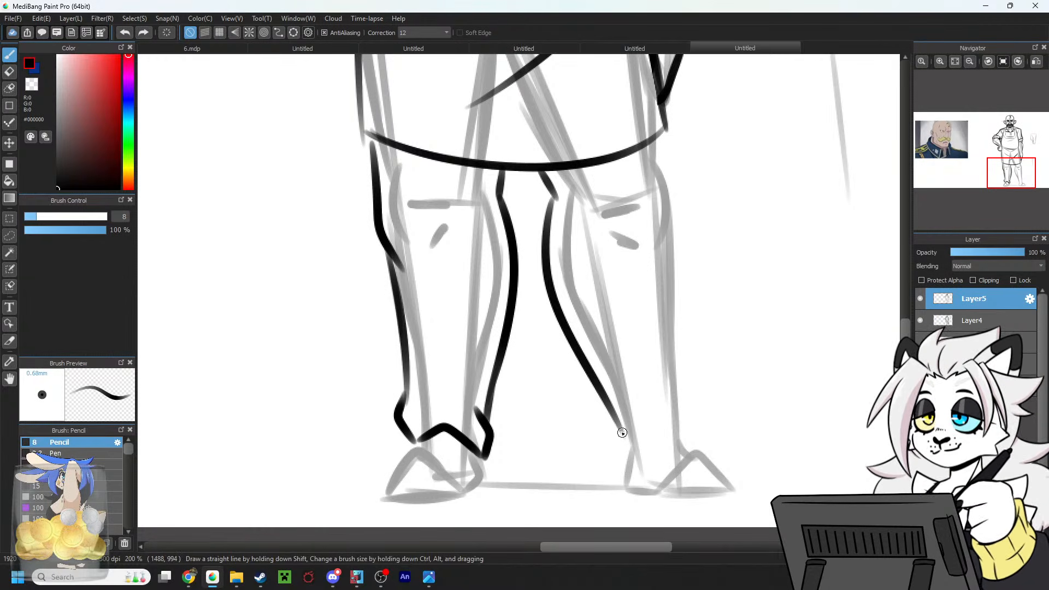
mouse_move(622, 433)
left_mouse_down()
mouse_move(625, 475)
mouse_move(680, 446)
left_mouse_up()
key("ctrl+z")
left_click_drag(629, 476, 697, 440)
left_click_drag(700, 454, 686, 402)
Draw the outer edge of the straight-arm-side leg from the apron hem past the knee down to the cuff.
left_click_drag(664, 132, 676, 237)
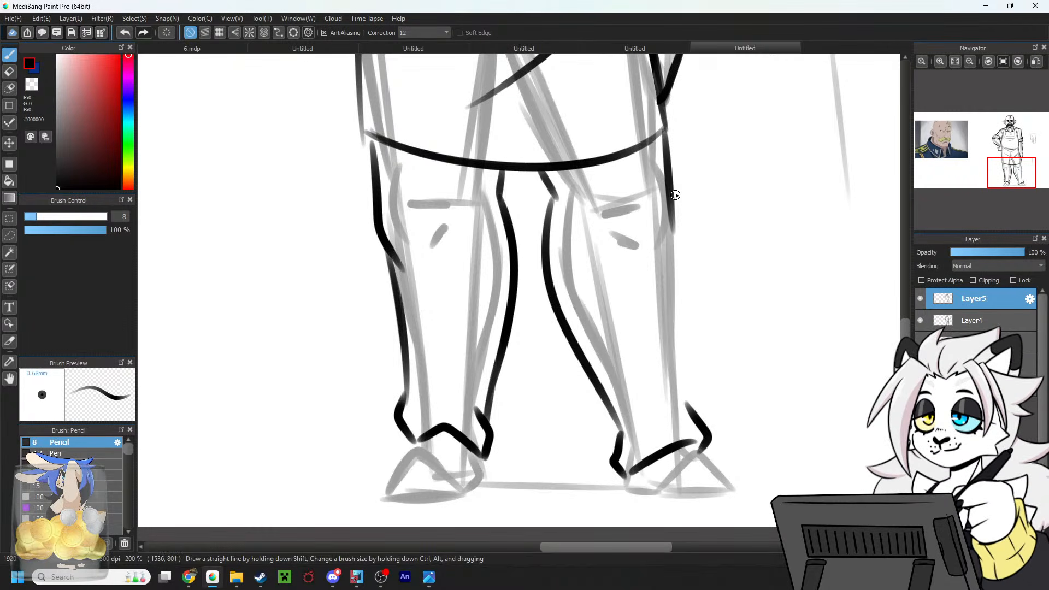
left_click_drag(676, 195, 681, 349)
key("ctrl+z")
key("ctrl+z")
mouse_move(670, 177)
left_mouse_down()
mouse_move(681, 349)
mouse_move(663, 306)
left_mouse_up()
key("ctrl+z")
left_click_drag(677, 252, 690, 407)
left_click_drag(678, 256, 687, 391)
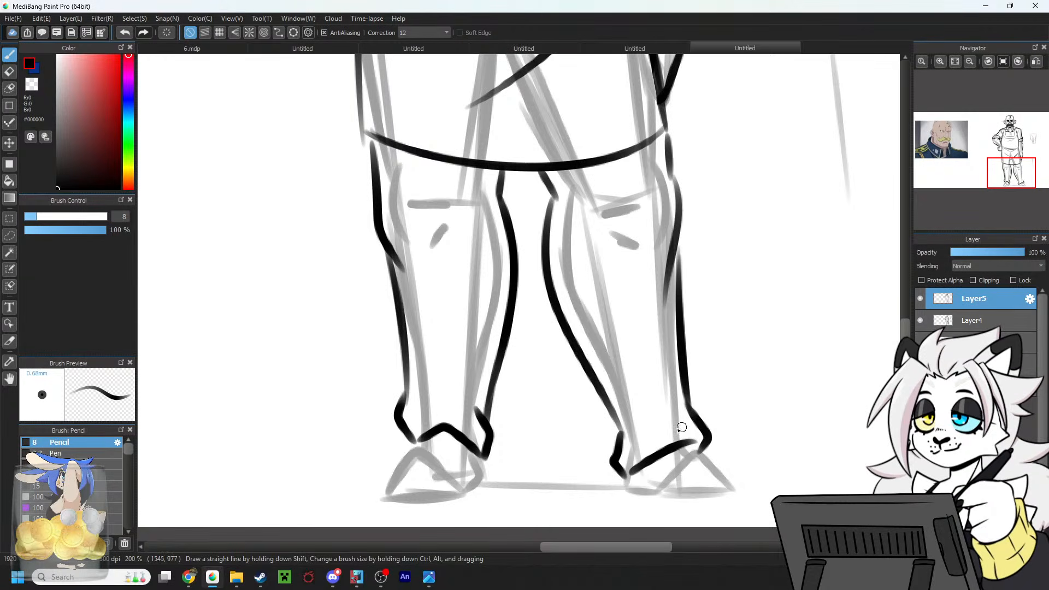
Outline the shoe under the bent-arm-side trouser cuff with a toe, flat base and inner side.
mouse_move(416, 444)
left_mouse_down()
mouse_move(359, 480)
mouse_move(384, 452)
mouse_move(361, 496)
mouse_move(494, 494)
left_mouse_up()
key("ctrl+z")
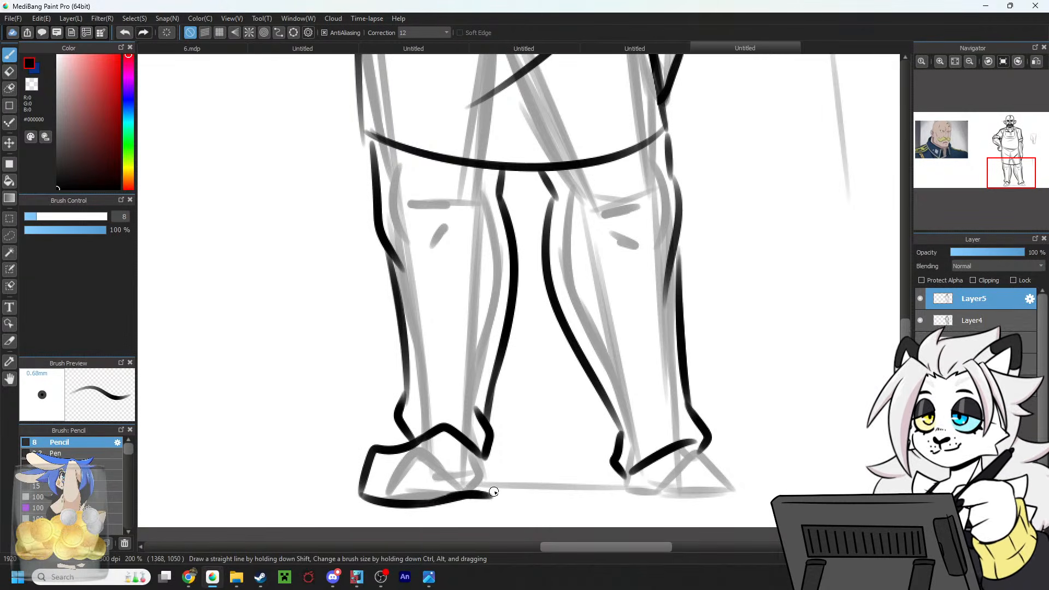
left_click_drag(484, 458, 495, 494)
Outline the shoe under the straight-arm-side trouser cuff with its heel side, rounded toe and base line.
left_click_drag(659, 455, 629, 488)
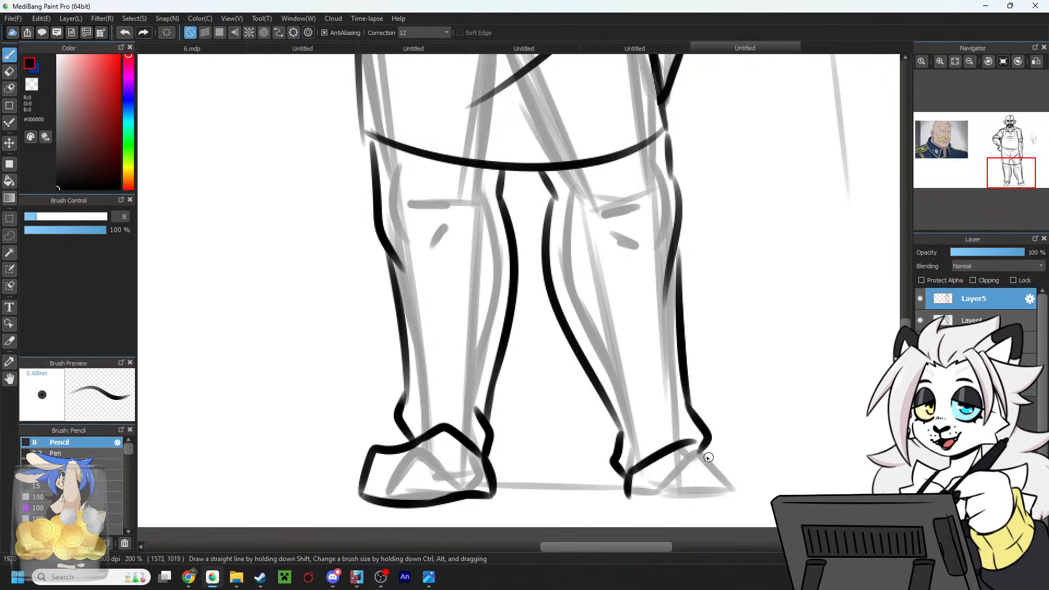
mouse_move(687, 440)
left_mouse_down()
mouse_move(759, 471)
mouse_move(761, 499)
left_mouse_up()
key("ctrl+z")
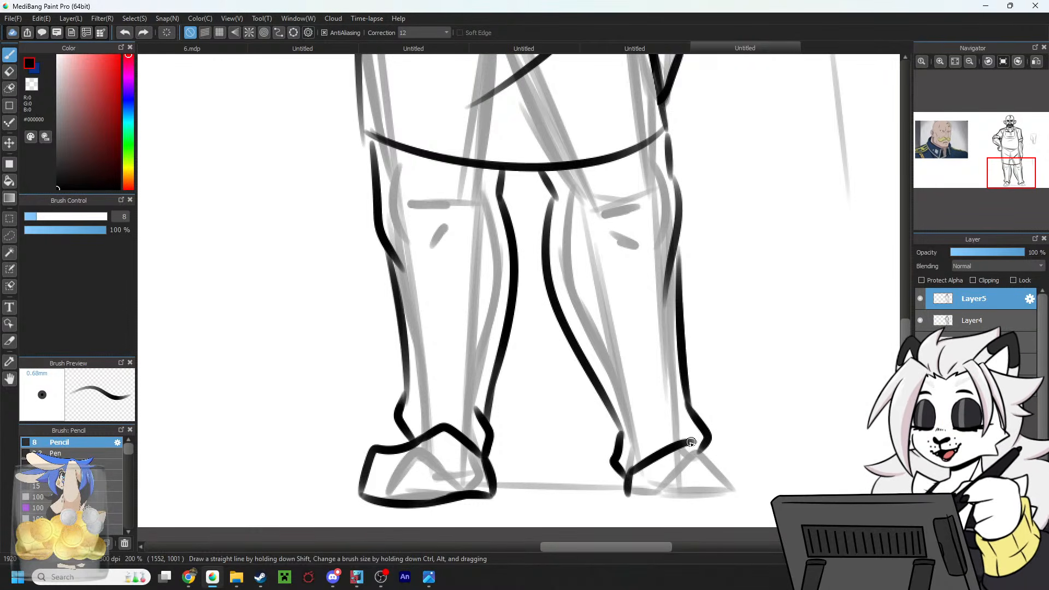
mouse_move(691, 441)
left_mouse_down()
mouse_move(738, 458)
mouse_move(758, 500)
left_mouse_up()
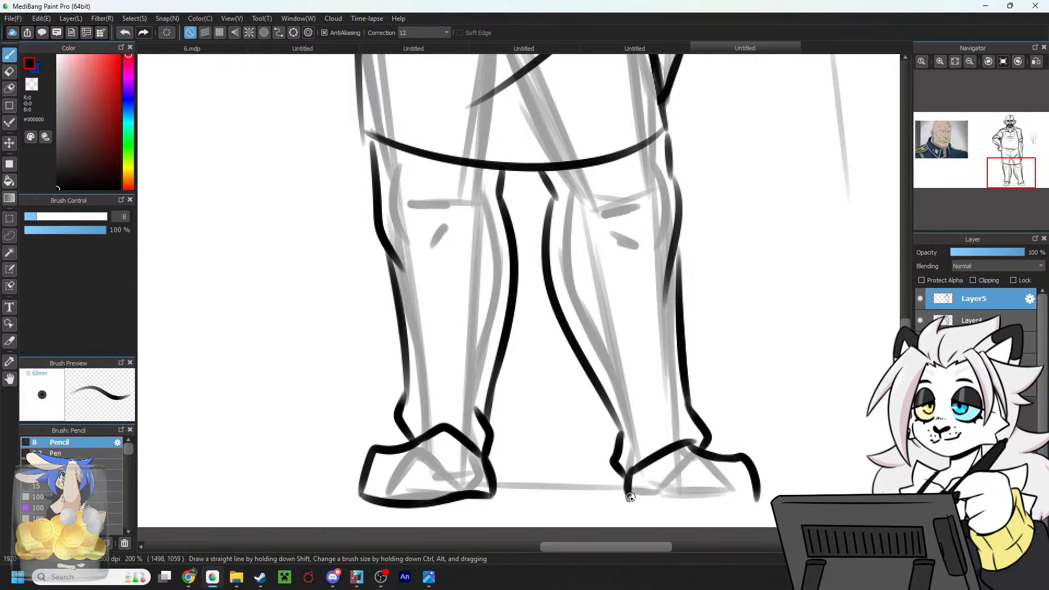
mouse_move(629, 496)
left_mouse_down()
mouse_move(680, 509)
mouse_move(759, 507)
left_mouse_up()
key("ctrl+z")
left_click_drag(675, 508, 756, 508)
Draw a curved toe-cap seam and short lace lines on both shoes.
mouse_move(757, 506)
left_mouse_down()
mouse_move(758, 482)
mouse_move(675, 497)
mouse_move(718, 468)
left_mouse_up()
key("ctrl+z")
key("ctrl+z")
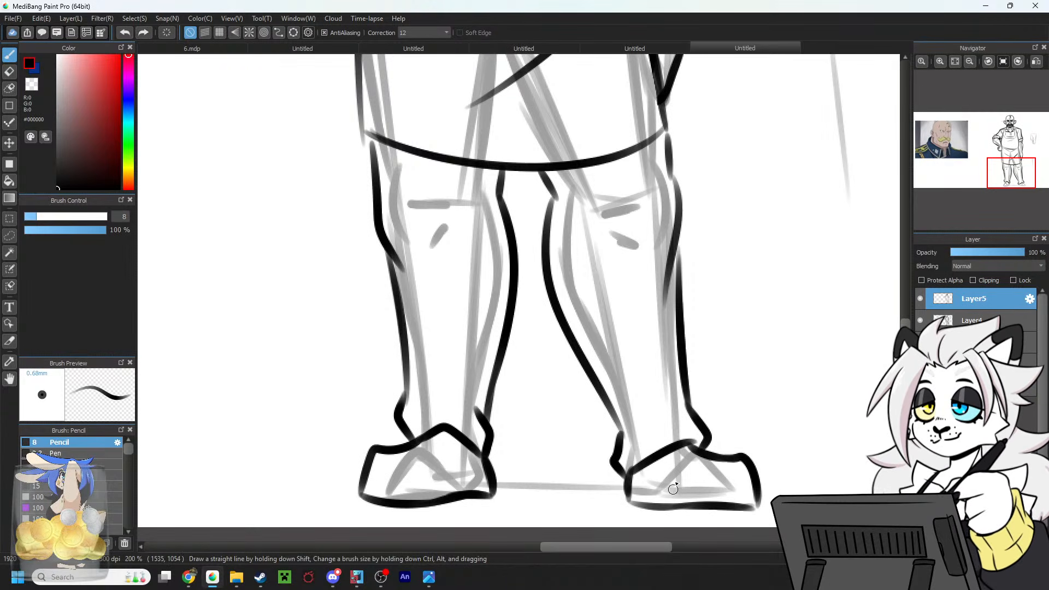
key("ctrl+z")
mouse_move(673, 497)
left_mouse_down()
mouse_move(728, 467)
mouse_move(710, 455)
left_mouse_up()
mouse_move(426, 449)
left_mouse_down()
mouse_move(456, 486)
mouse_move(453, 436)
left_mouse_up()
left_click_drag(666, 452, 687, 468)
key("ctrl+z")
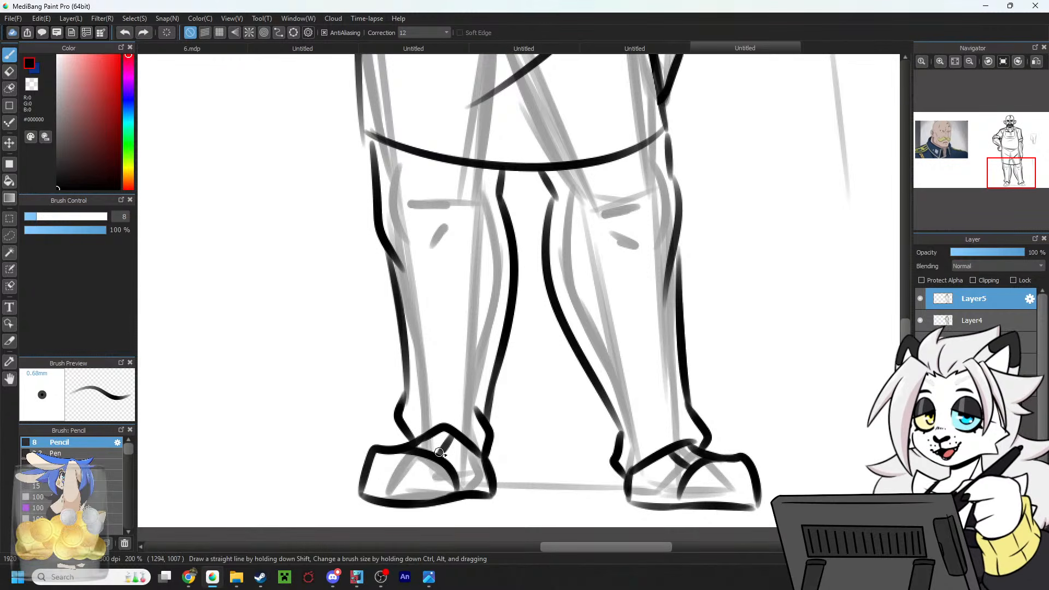
left_click_drag(424, 442, 448, 444)
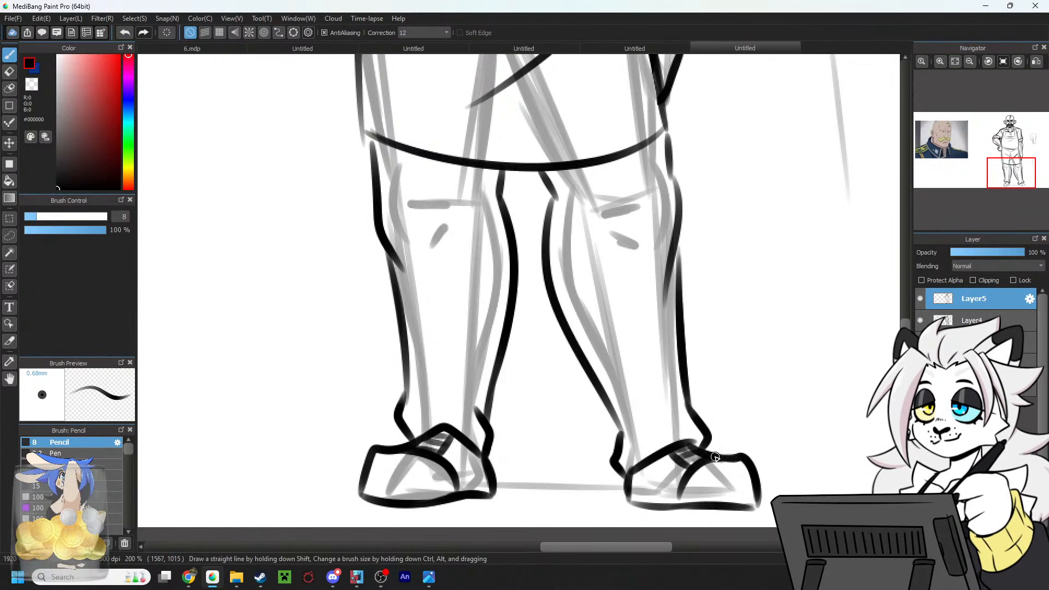
Add a sole line beneath each of the two shoes.
left_click_drag(368, 511, 472, 493)
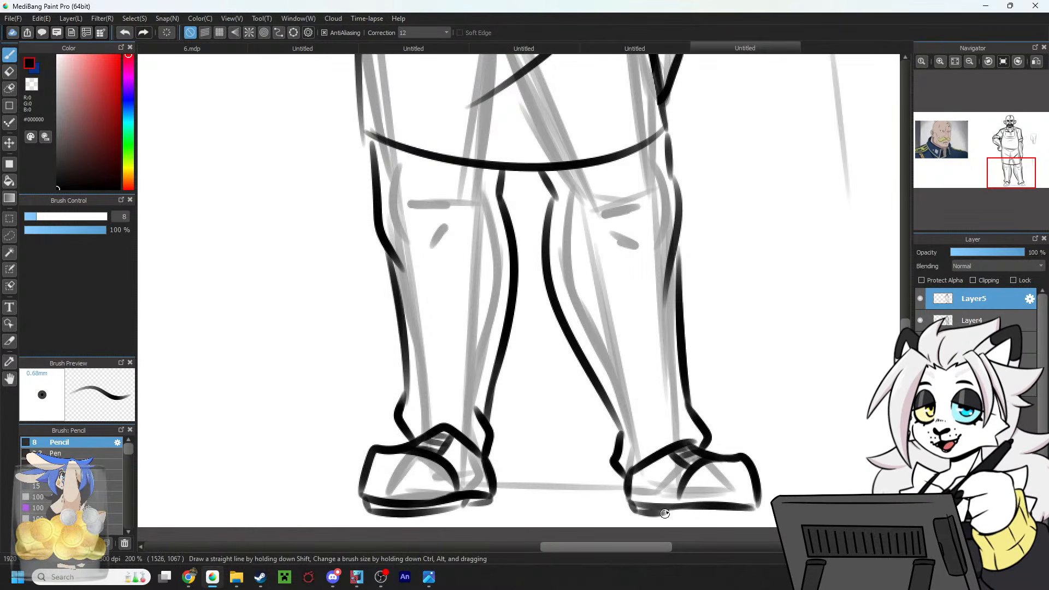
left_click_drag(680, 517, 762, 509)
key("ctrl+z")
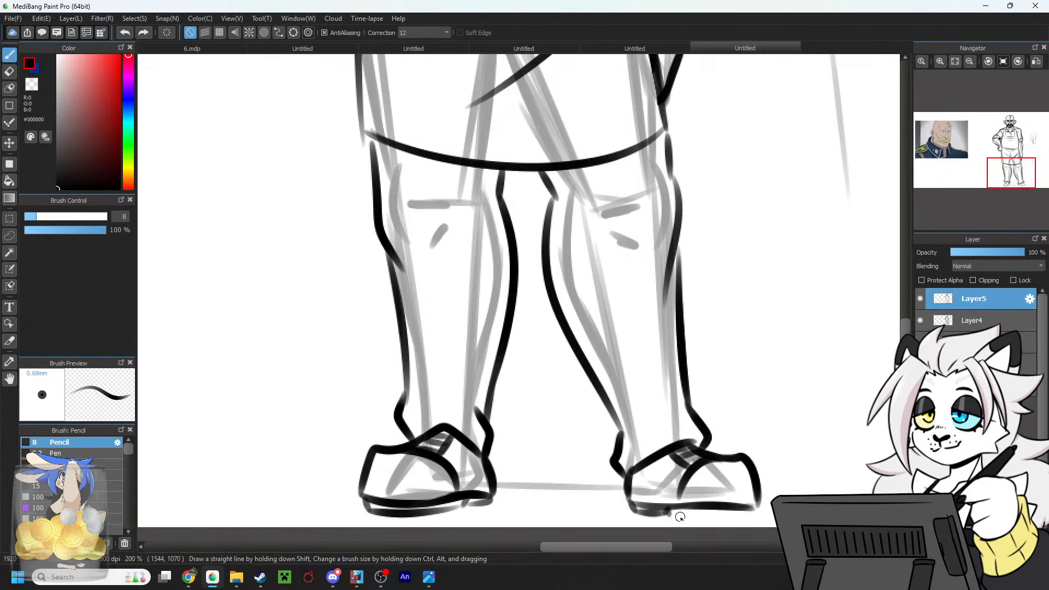
left_click_drag(675, 517, 748, 515)
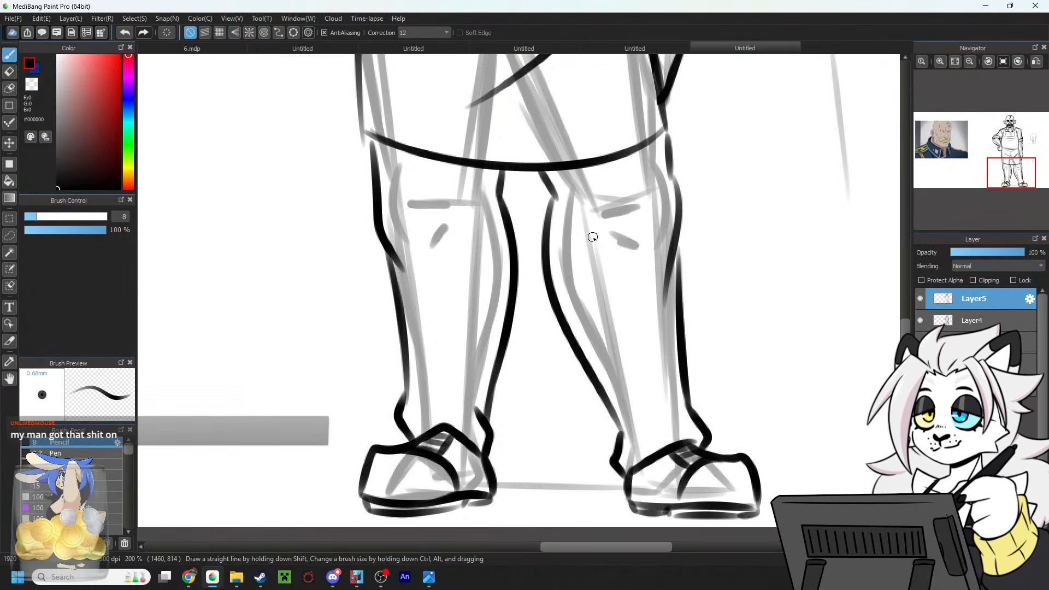
Draw short diagonal fold strokes at both trouser knees.
left_click_drag(598, 248, 629, 275)
left_click_drag(468, 215, 430, 265)
left_click_drag(461, 242, 448, 259)
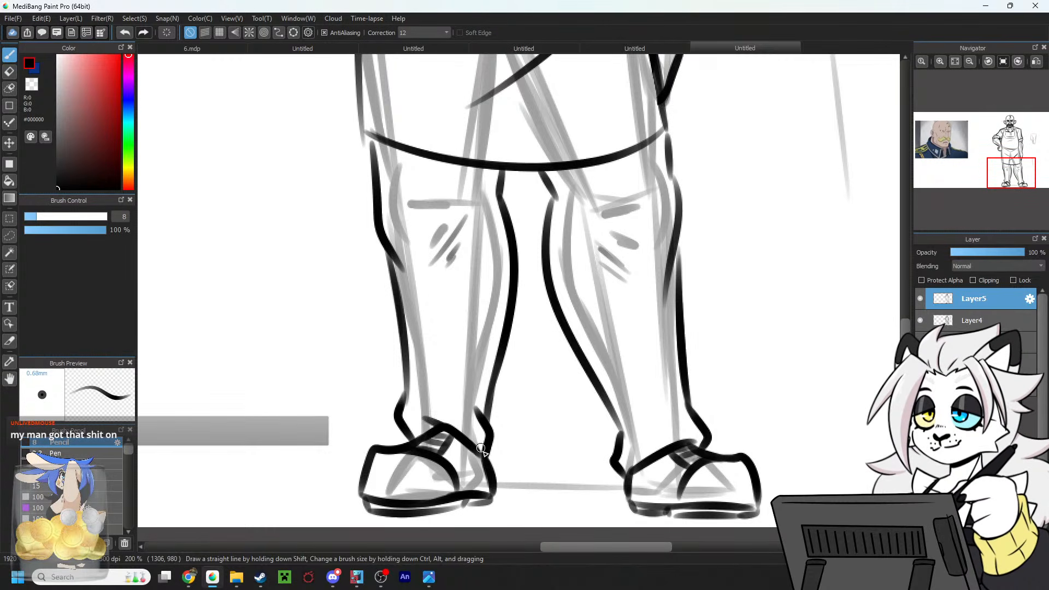
Rework the bent-arm-side trouser cuff, erasing its inner corner and redrawing it down to the shoe.
mouse_move(418, 422)
left_mouse_down()
mouse_move(482, 455)
mouse_move(492, 413)
left_mouse_up()
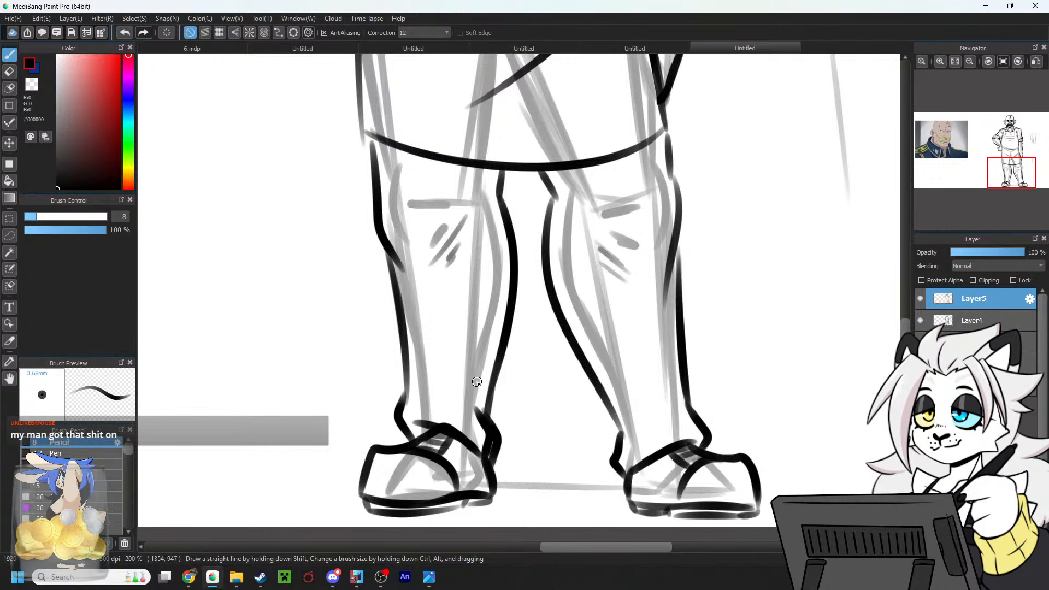
key("e")
mouse_move(480, 455)
left_mouse_down()
mouse_move(500, 463)
mouse_move(488, 411)
left_mouse_up()
key("b")
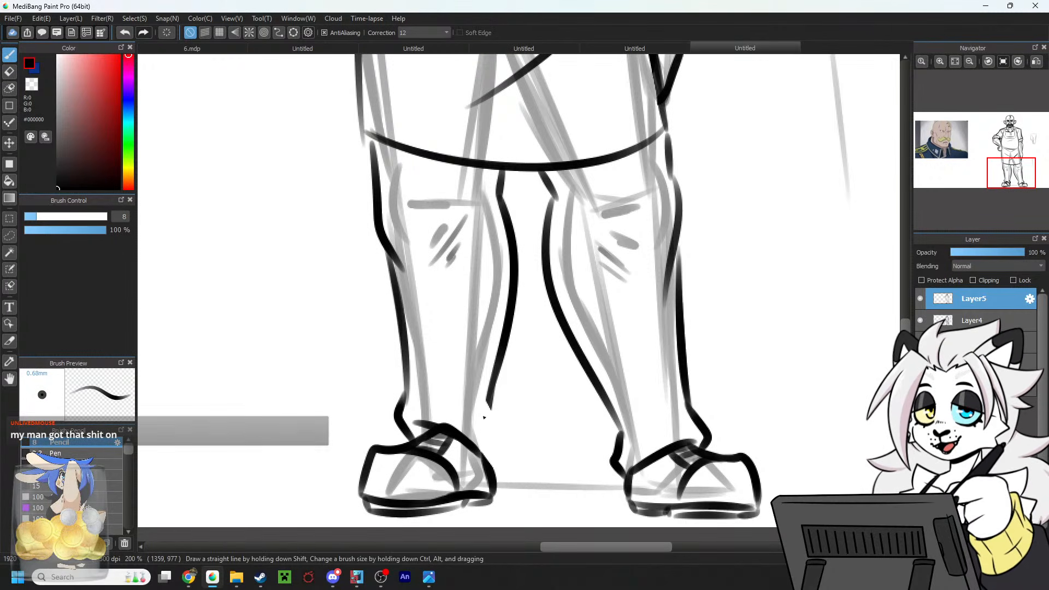
left_click_drag(491, 472, 491, 422)
left_click_drag(480, 400, 496, 429)
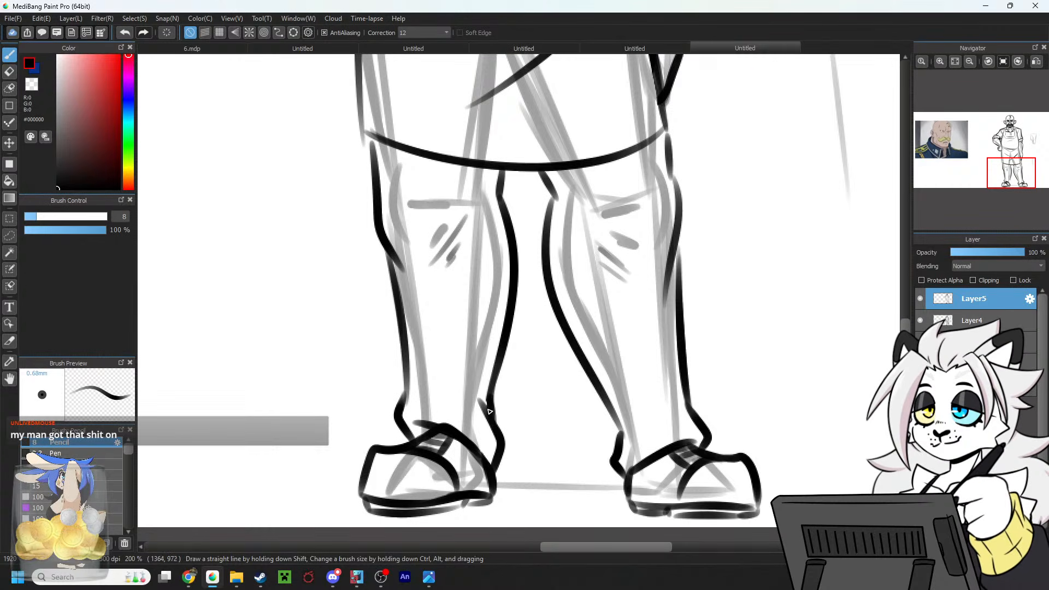
Reinforce the apron's bent-arm-side edge and lower corner, and hatch the apron with diagonal shading strokes from straps to hem.
mouse_move(1011, 178)
left_mouse_down()
mouse_move(1008, 132)
mouse_move(1006, 168)
left_mouse_up()
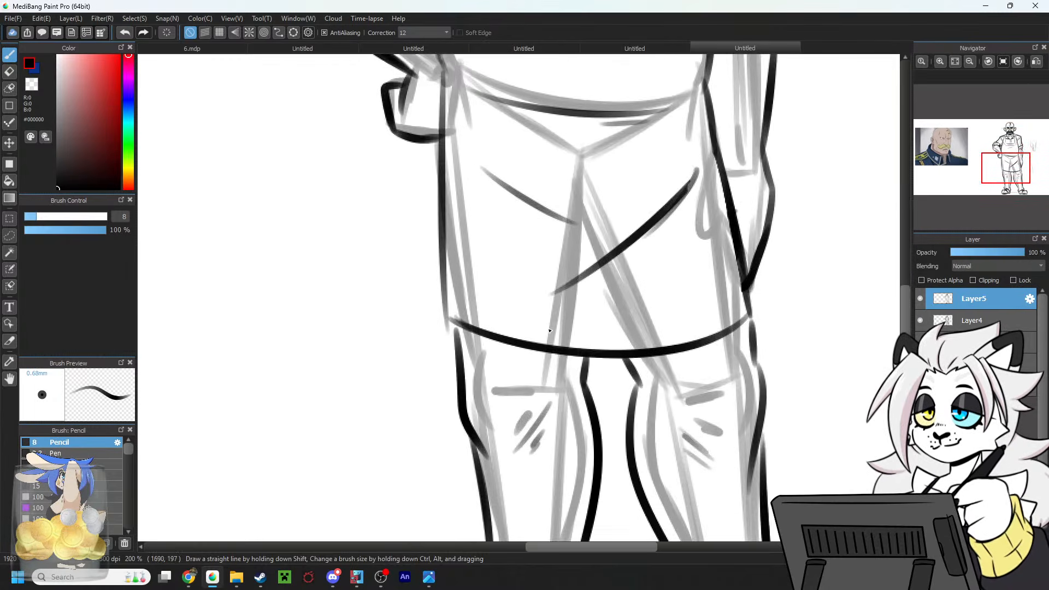
mouse_move(445, 205)
left_mouse_down()
mouse_move(446, 319)
mouse_move(525, 352)
left_mouse_up()
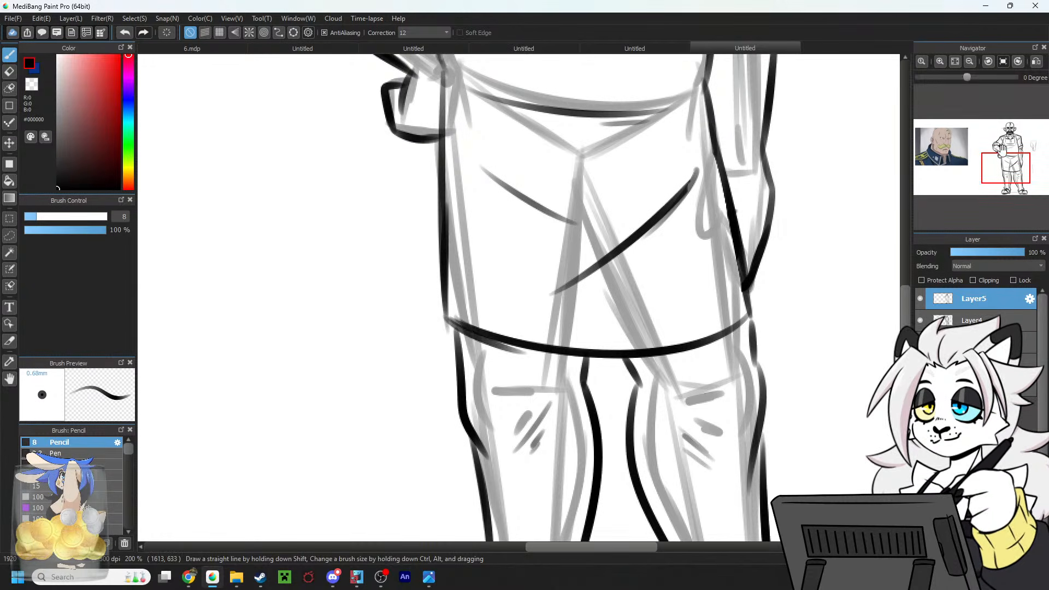
left_click(988, 64)
left_click(970, 63)
left_click(1004, 63)
left_click_drag(1010, 164, 1008, 151)
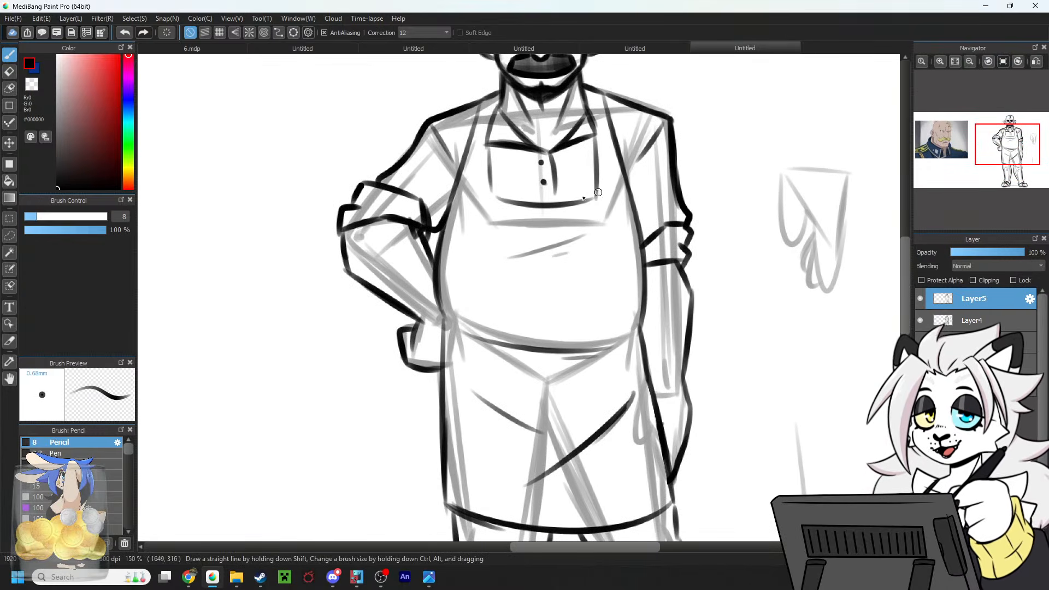
mouse_move(502, 99)
left_mouse_down()
mouse_move(478, 142)
mouse_move(486, 273)
left_mouse_up()
mouse_move(608, 104)
left_mouse_down()
mouse_move(613, 151)
mouse_move(488, 272)
mouse_move(478, 390)
mouse_move(563, 277)
mouse_move(614, 361)
mouse_move(464, 350)
mouse_move(457, 453)
mouse_move(527, 492)
mouse_move(584, 382)
mouse_move(614, 504)
mouse_move(674, 471)
mouse_move(659, 518)
left_mouse_up()
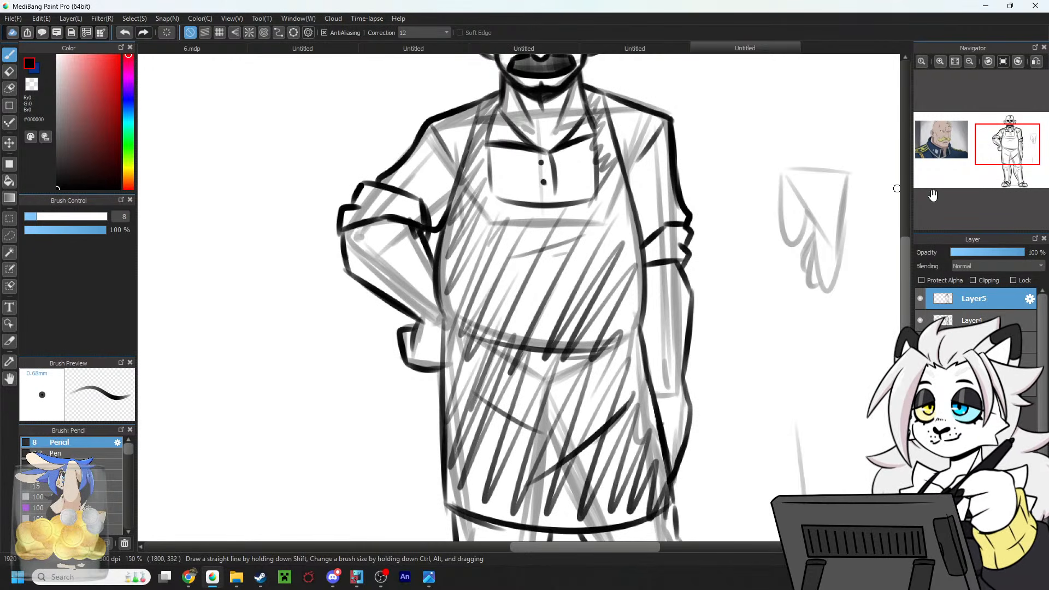
Hatch shading strokes across the bent forearm and along the outer side of the straight forearm.
left_click_drag(1007, 144, 1000, 139)
left_click_drag(471, 301, 501, 279)
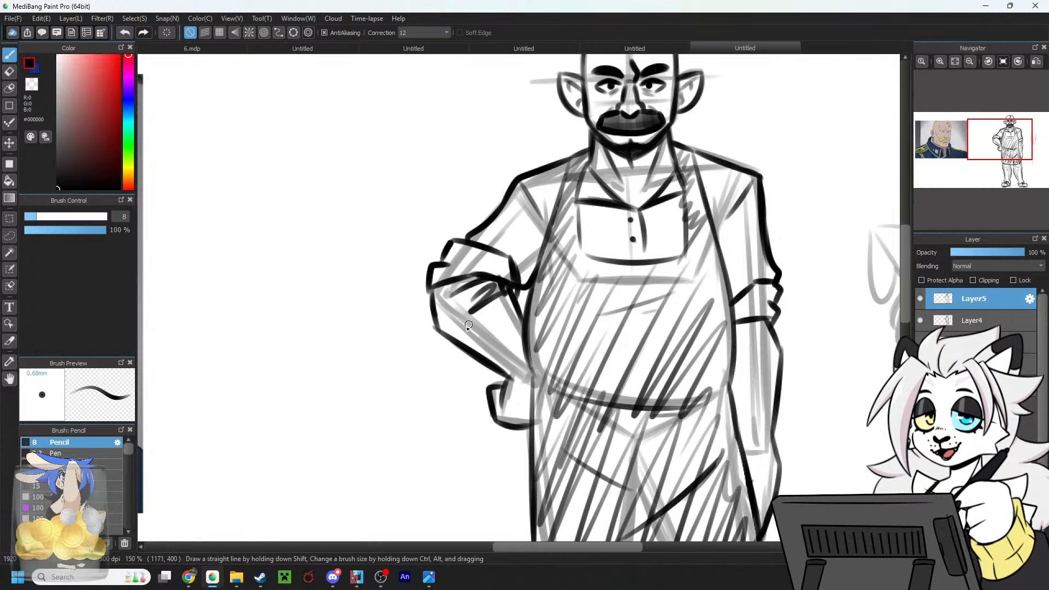
left_click_drag(477, 325, 512, 298)
left_click_drag(494, 357, 524, 330)
mouse_move(782, 331)
left_mouse_down()
mouse_move(751, 357)
mouse_move(777, 374)
mouse_move(754, 435)
mouse_move(782, 449)
left_mouse_up()
Hide Layer4 with the body sketch and fit the whole canvas in view.
left_click_drag(999, 146, 1002, 140)
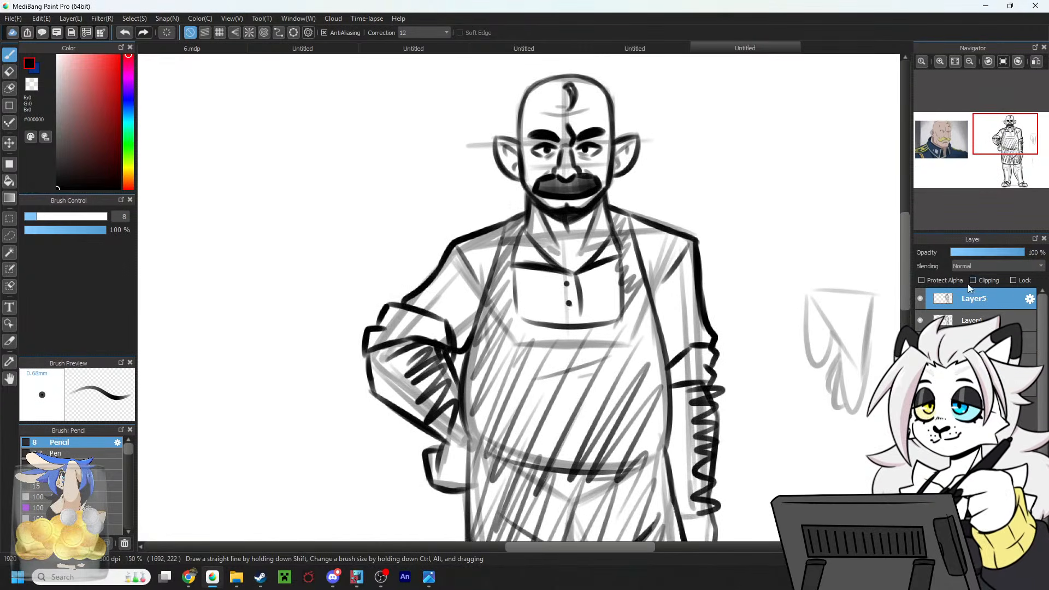
left_click(920, 320)
left_click(954, 66)
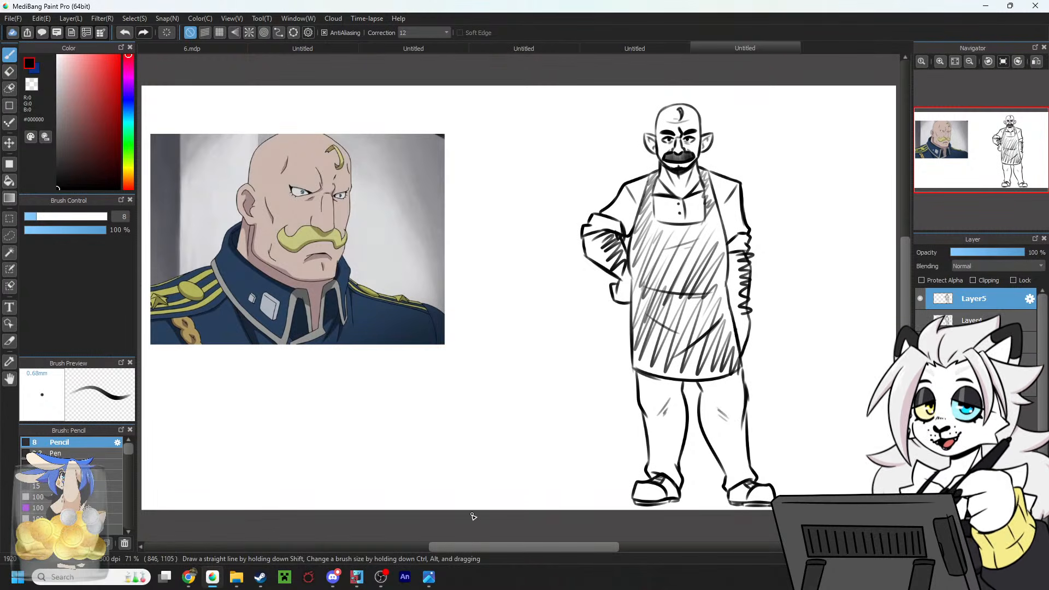
mouse_move(472, 512)
left_mouse_down()
mouse_move(791, 337)
mouse_move(897, 332)
left_mouse_up()
key("ctrl+z")
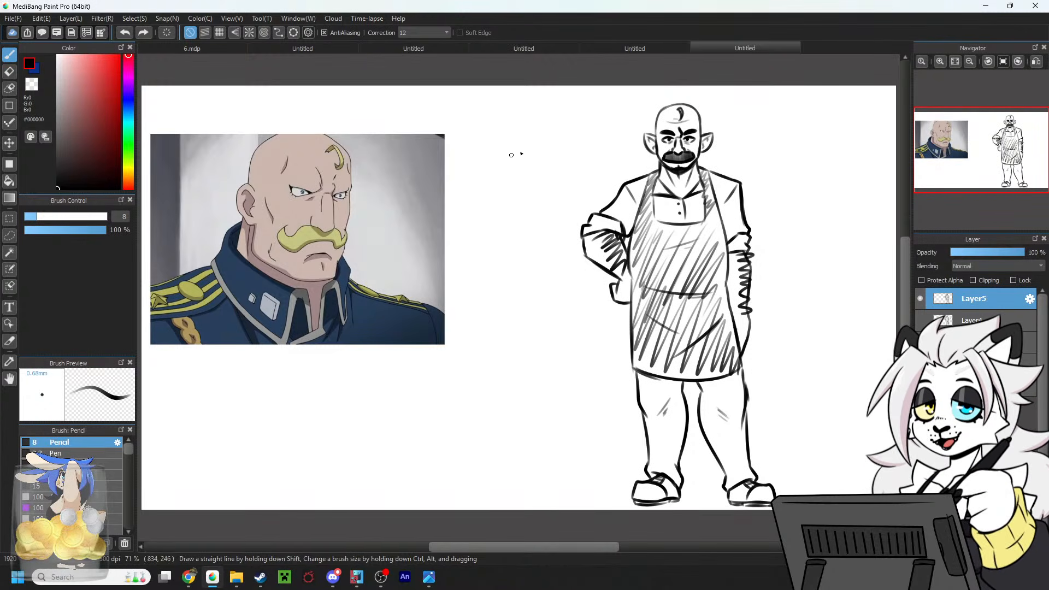
mouse_move(531, 153)
left_mouse_down()
mouse_move(387, 196)
mouse_move(531, 157)
left_mouse_up()
key("ctrl+z")
mouse_move(377, 225)
left_mouse_down()
mouse_move(404, 196)
mouse_move(422, 241)
left_mouse_up()
key("ctrl+z")
key("ctrl+z")
key("ctrl+z")
left_click_drag(481, 181, 593, 135)
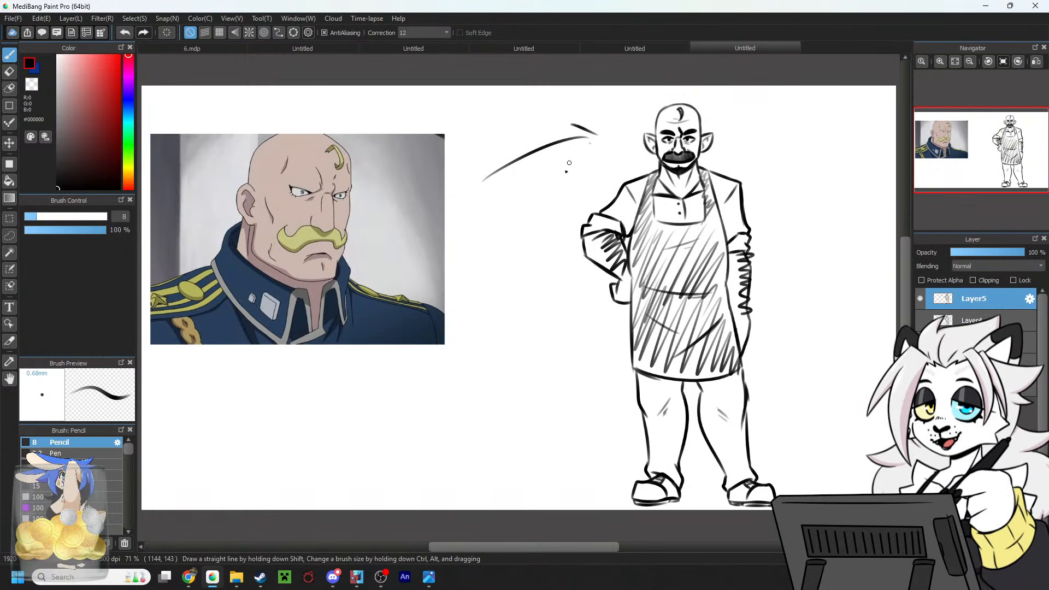
left_click_drag(566, 171, 590, 142)
key("ctrl+z")
key("ctrl+z")
key("ctrl+z")
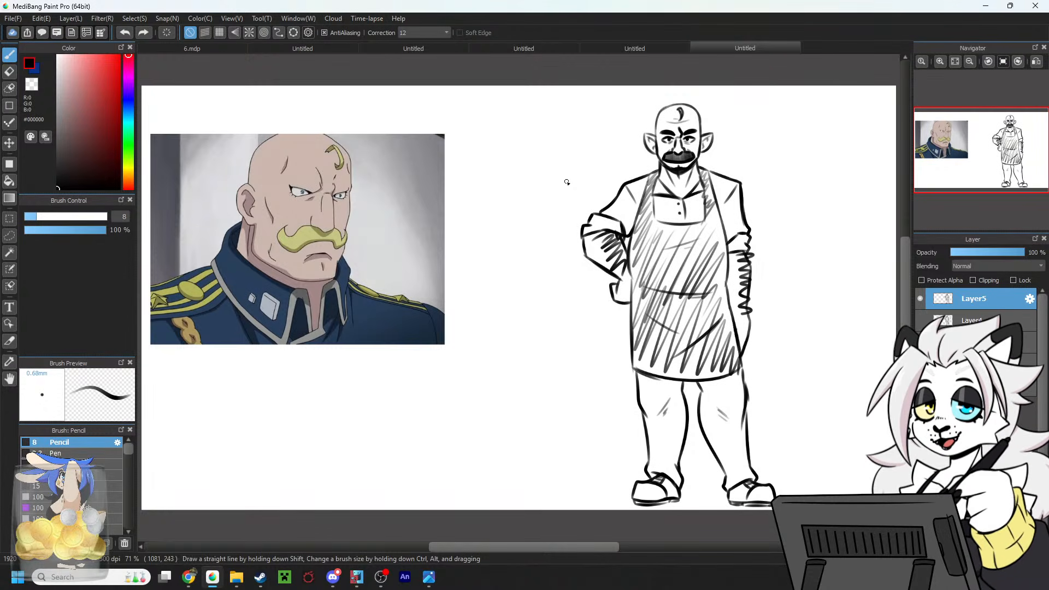
left_click(333, 577)
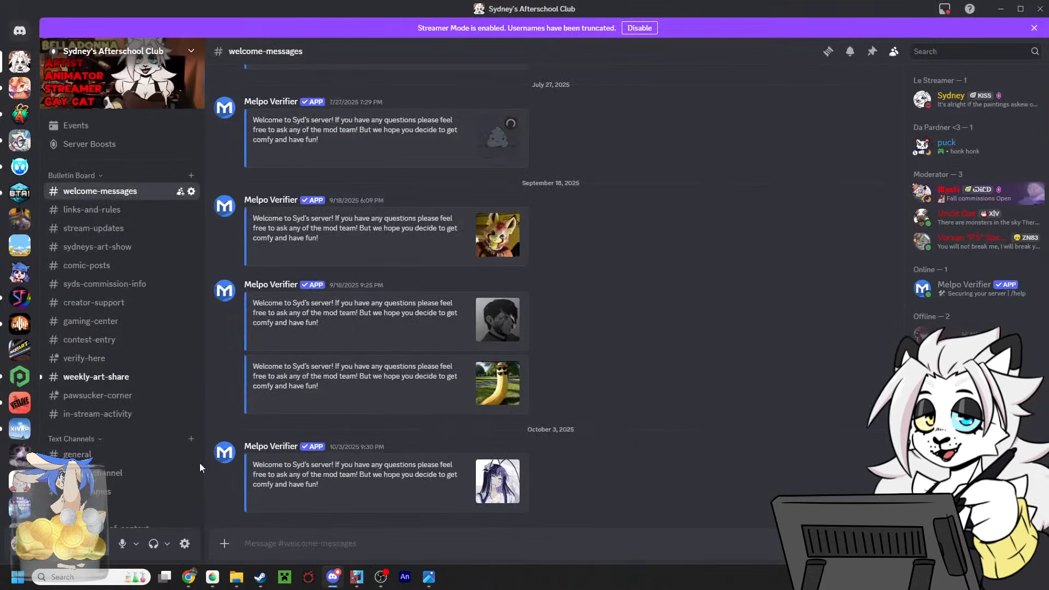
left_click(333, 578)
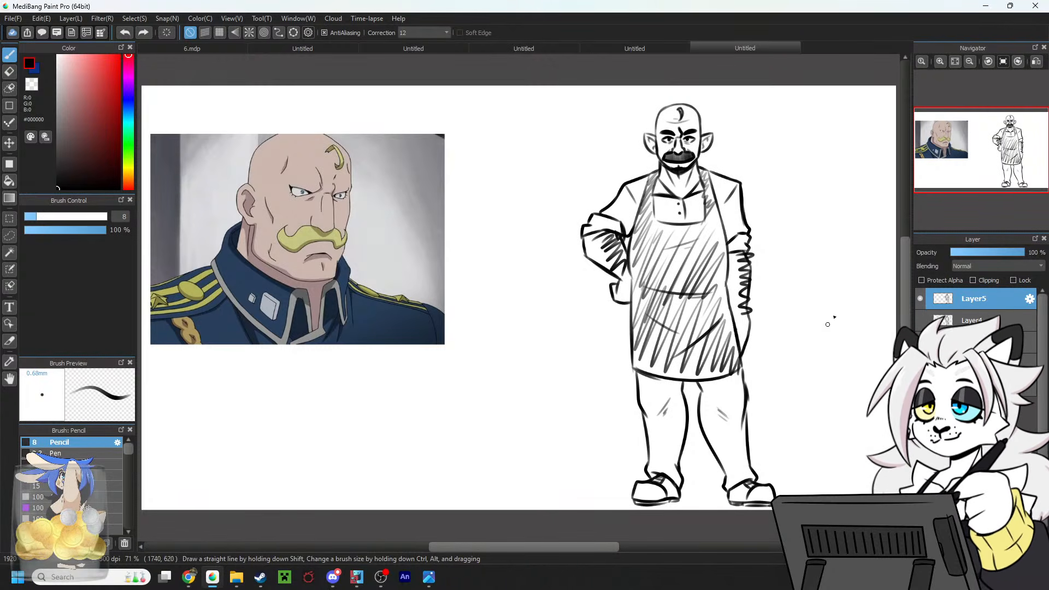
Look over the full-figure drawing, the coloured comic page 6.mdp and the rough panel page.
left_click_drag(997, 155, 1011, 153)
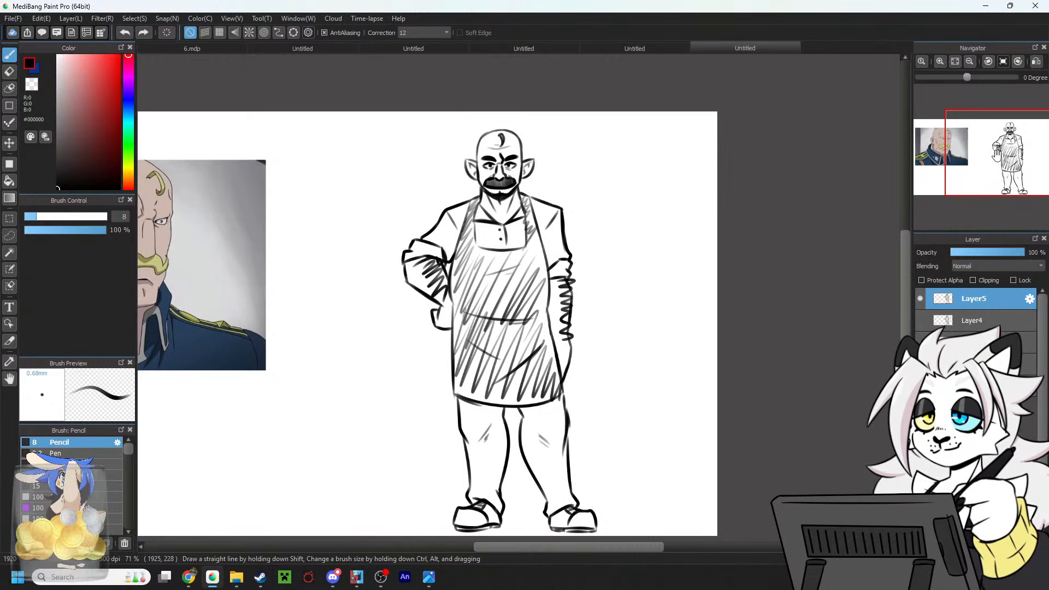
mouse_move(997, 154)
left_mouse_down()
mouse_move(971, 157)
mouse_move(981, 157)
left_mouse_up()
left_click(179, 47)
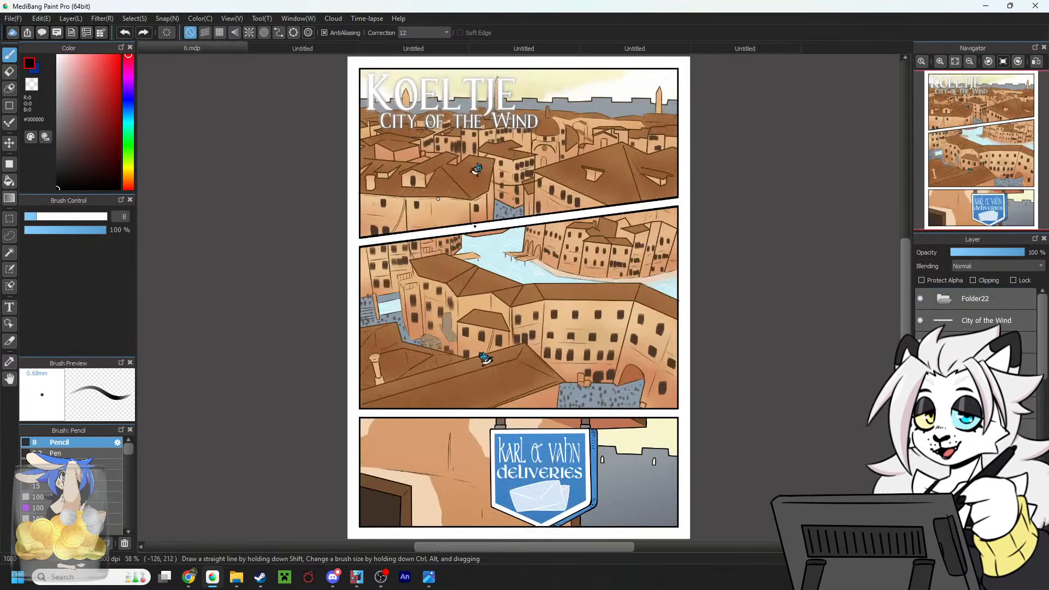
left_click(317, 48)
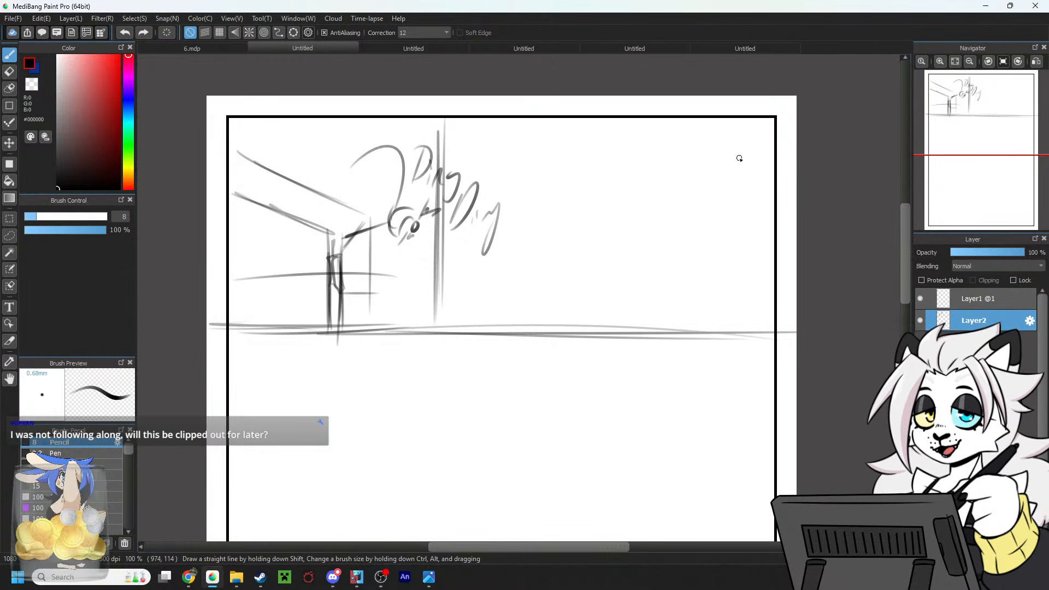
left_click(747, 48)
left_click(1007, 144)
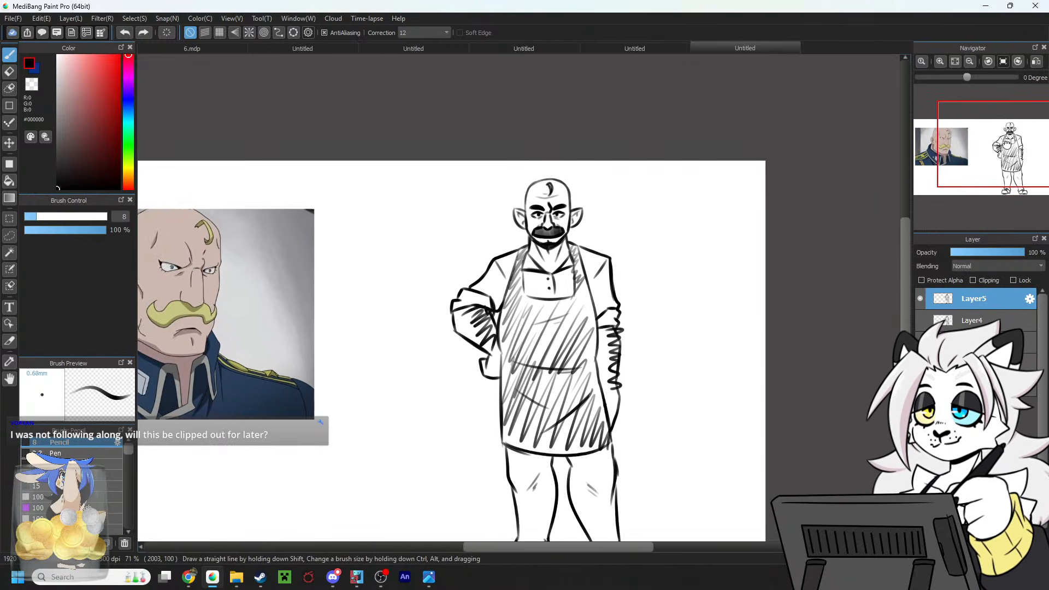
scroll(986, 156, "up", 1)
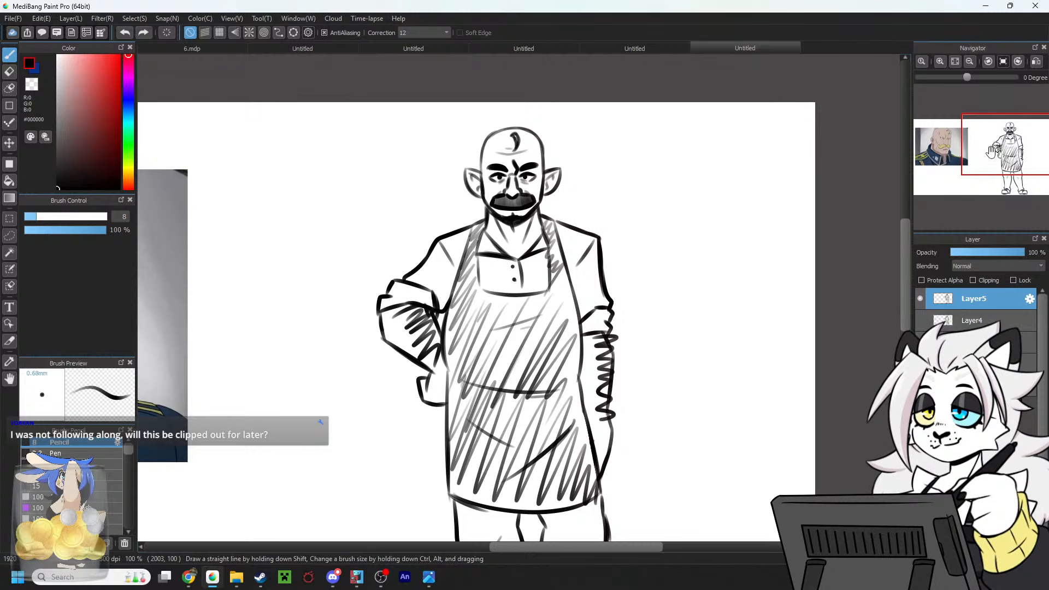
left_click(207, 50)
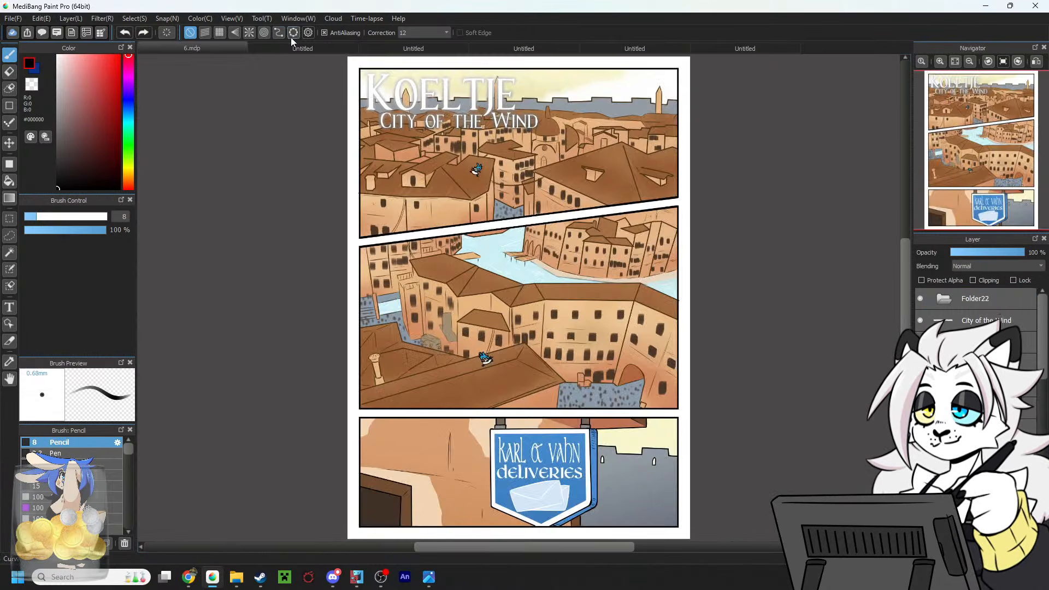
On the rough comic page, sketch a large head circle with loose strokes in the first panel's empty area beside the lettering.
left_click(300, 50)
left_click(939, 61)
left_click_drag(985, 120, 1000, 109)
left_click_drag(552, 144, 509, 165)
left_click_drag(490, 220, 647, 220)
left_click_drag(618, 147, 501, 264)
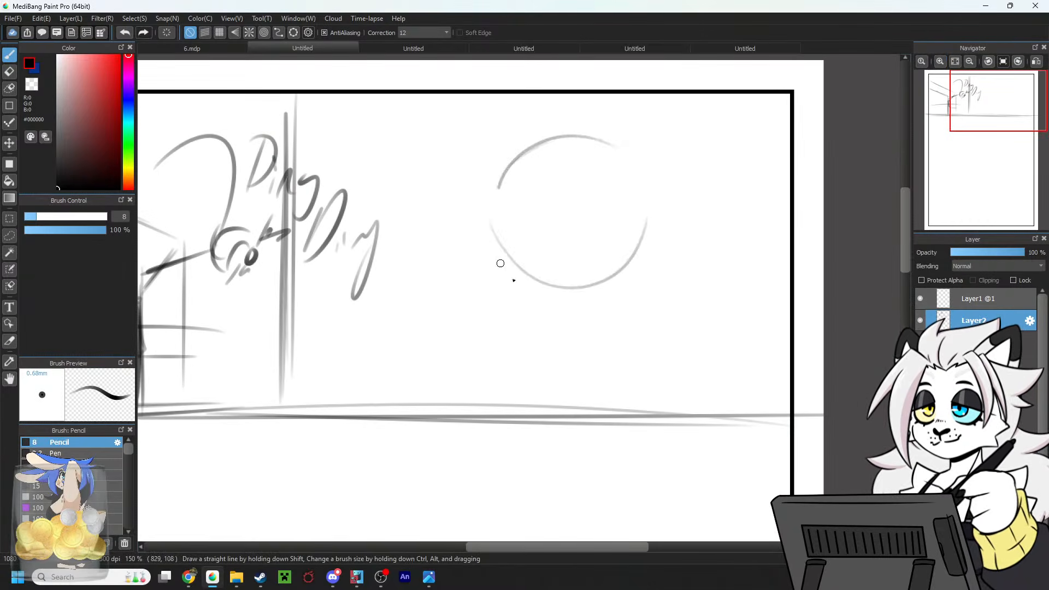
key("ctrl+z")
key("ctrl+z")
left_click_drag(467, 143, 476, 284)
left_click_drag(578, 181, 557, 136)
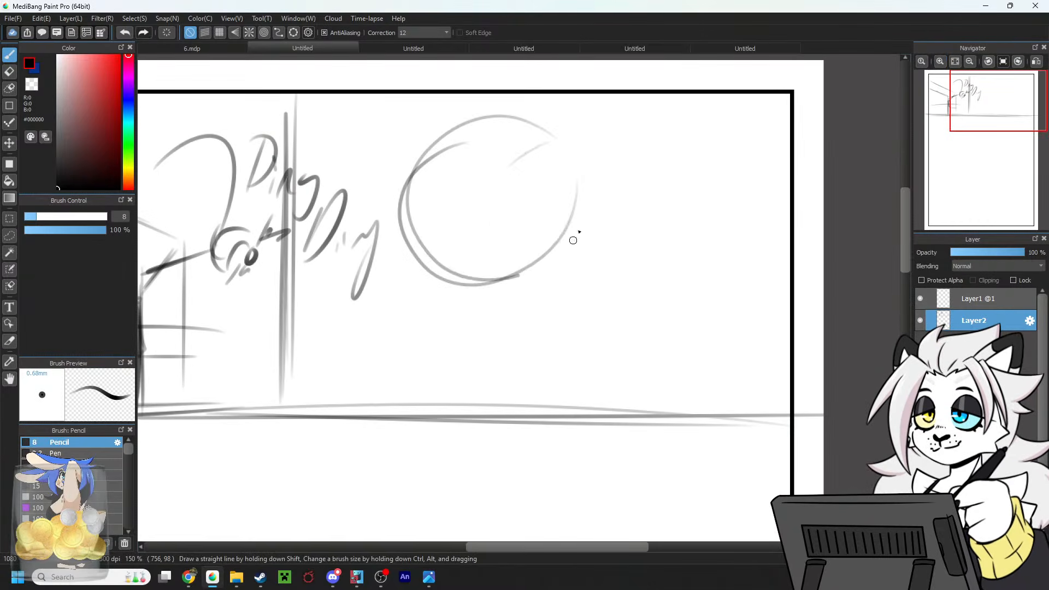
left_click_drag(498, 112, 562, 264)
left_click_drag(459, 112, 489, 292)
Add a curved vertical centre line and a tilted eye line across the head circle, plus a short brow mark.
left_click_drag(511, 129, 496, 280)
left_click_drag(515, 122, 495, 304)
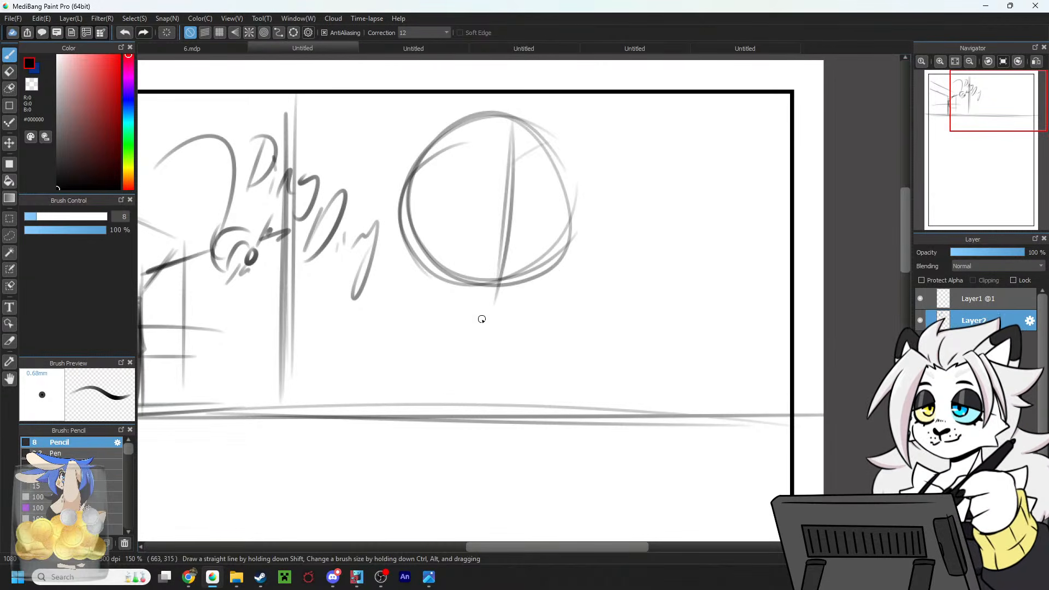
key("ctrl+z")
left_click_drag(514, 118, 474, 356)
key("ctrl+z")
key("ctrl+z")
left_click_drag(515, 118, 493, 331)
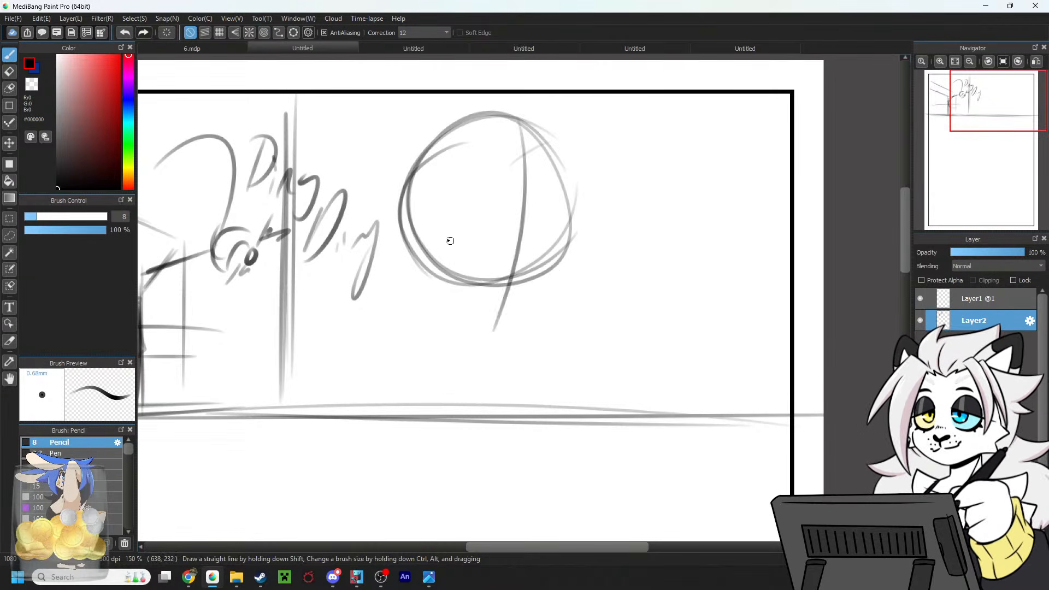
left_click_drag(428, 216, 578, 246)
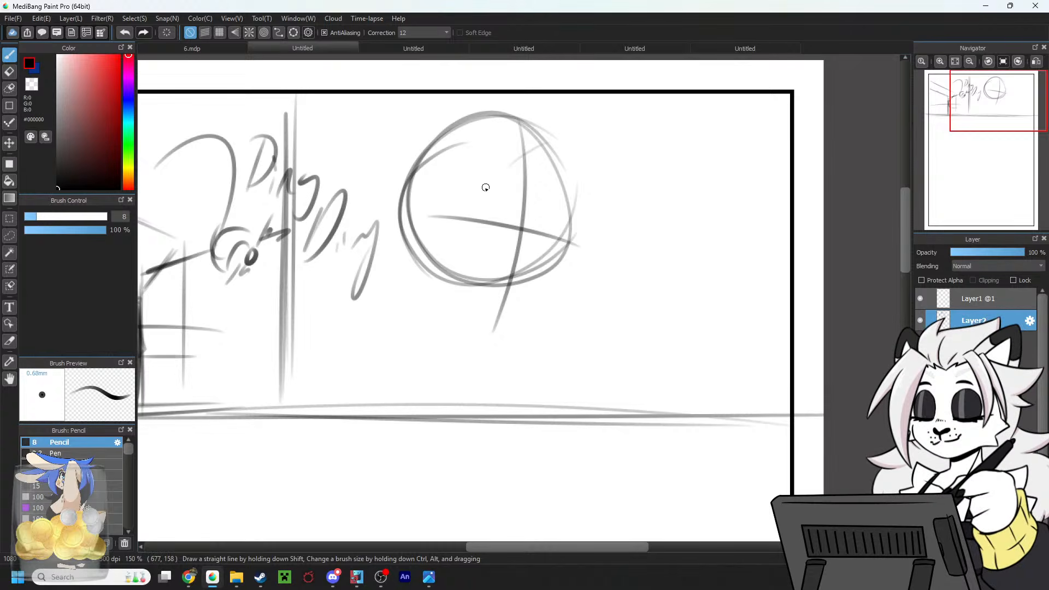
left_click_drag(539, 201, 535, 228)
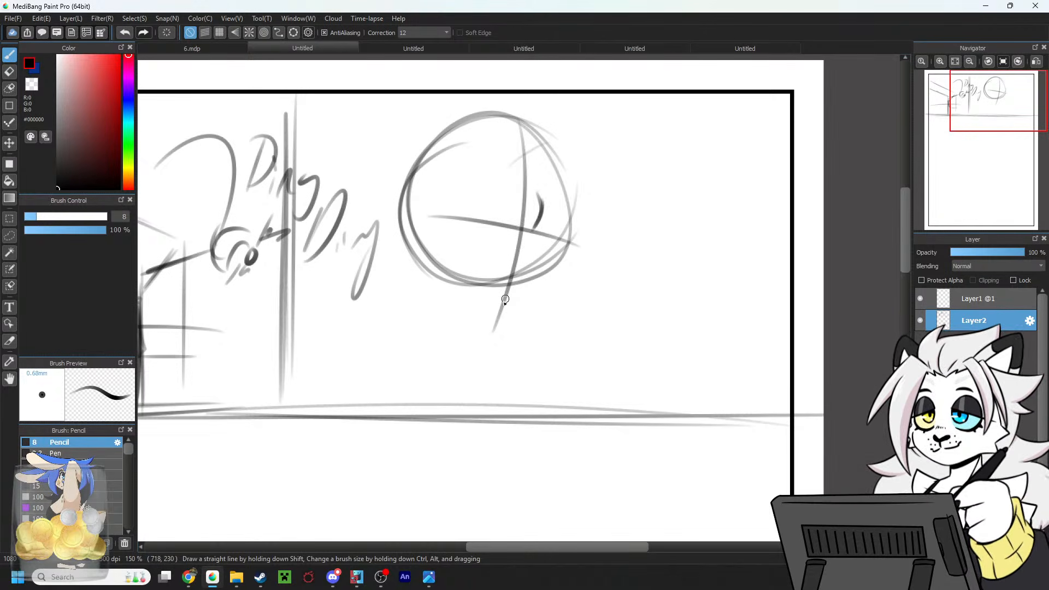
Rough in the jaw sides, chin line and taller skull around the circle, and add an ear.
left_click_drag(411, 239, 420, 305)
mouse_move(404, 229)
left_mouse_down()
mouse_move(416, 301)
mouse_move(546, 331)
mouse_move(566, 151)
left_mouse_up()
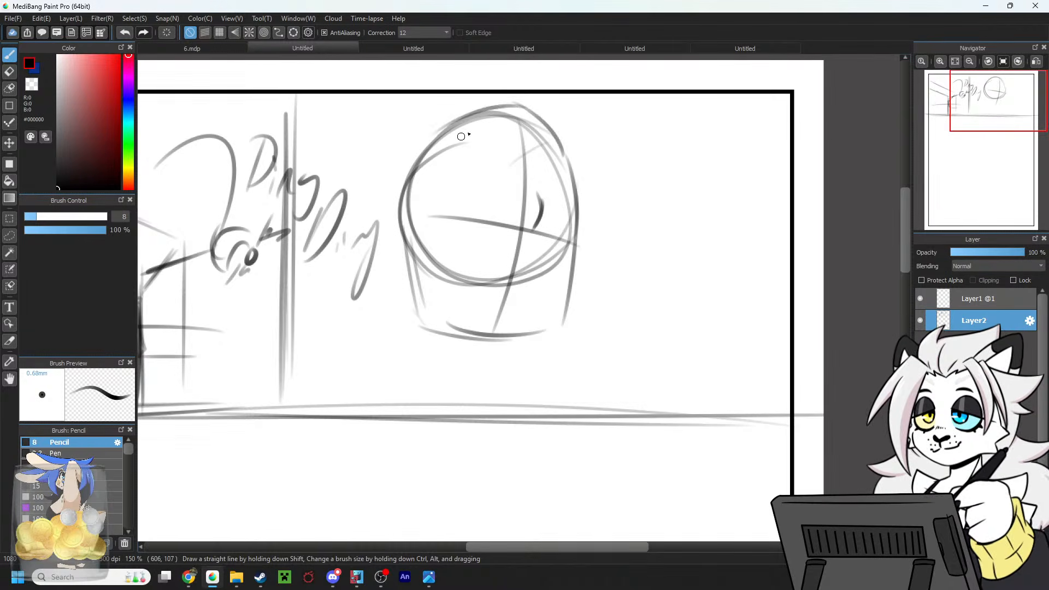
mouse_move(391, 171)
left_mouse_down()
mouse_move(508, 104)
mouse_move(547, 133)
mouse_move(551, 327)
left_mouse_up()
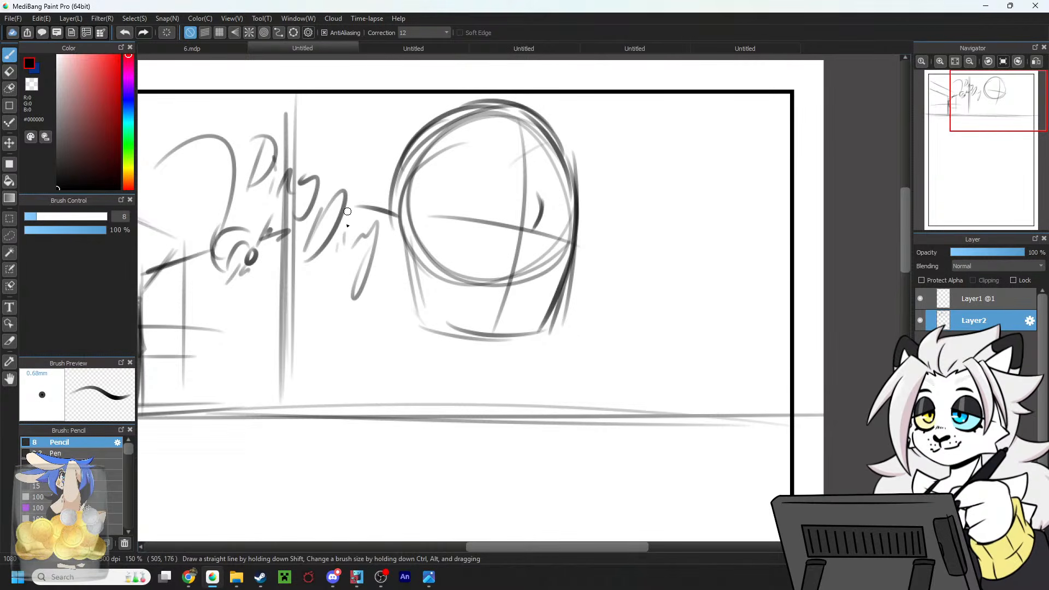
left_click_drag(398, 213, 401, 285)
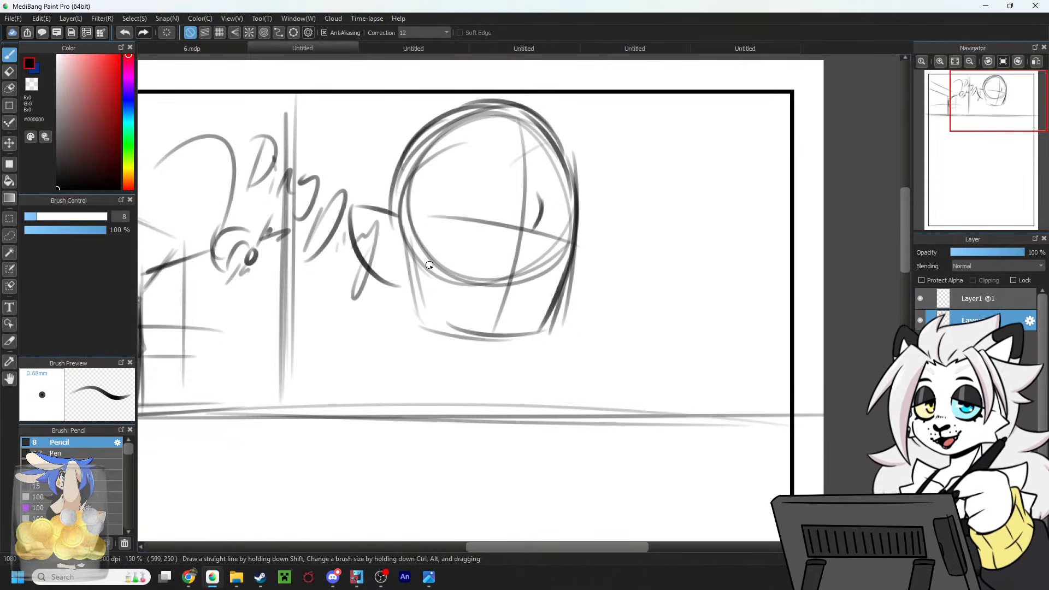
Examine the man's head and its underlying construction sketch up close in the full-figure drawing, and return to the rough comic page.
left_click(726, 49)
left_click(939, 61)
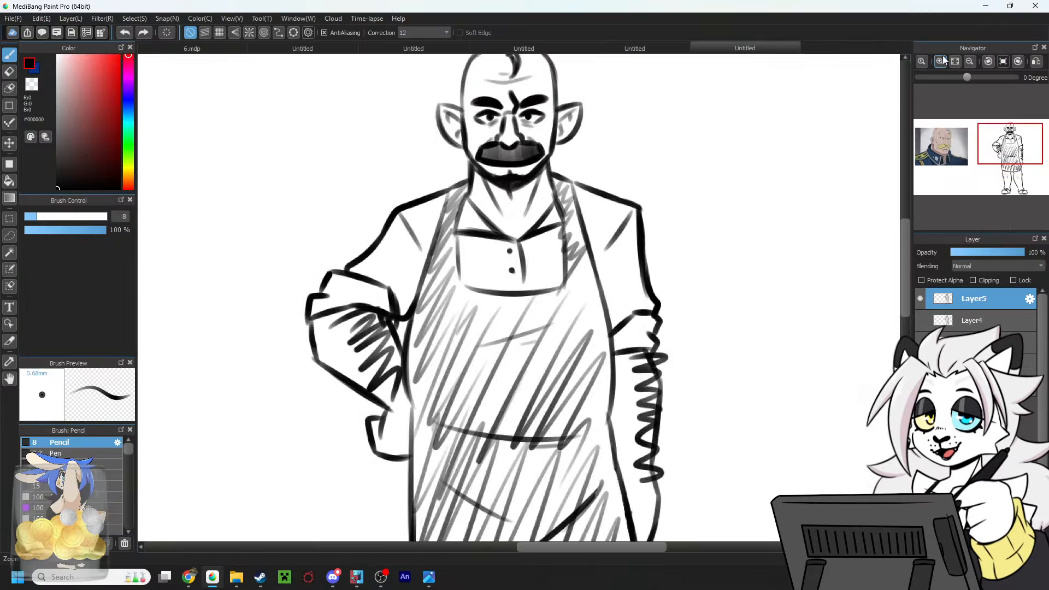
left_click(939, 62)
left_click_drag(1003, 132, 1009, 125)
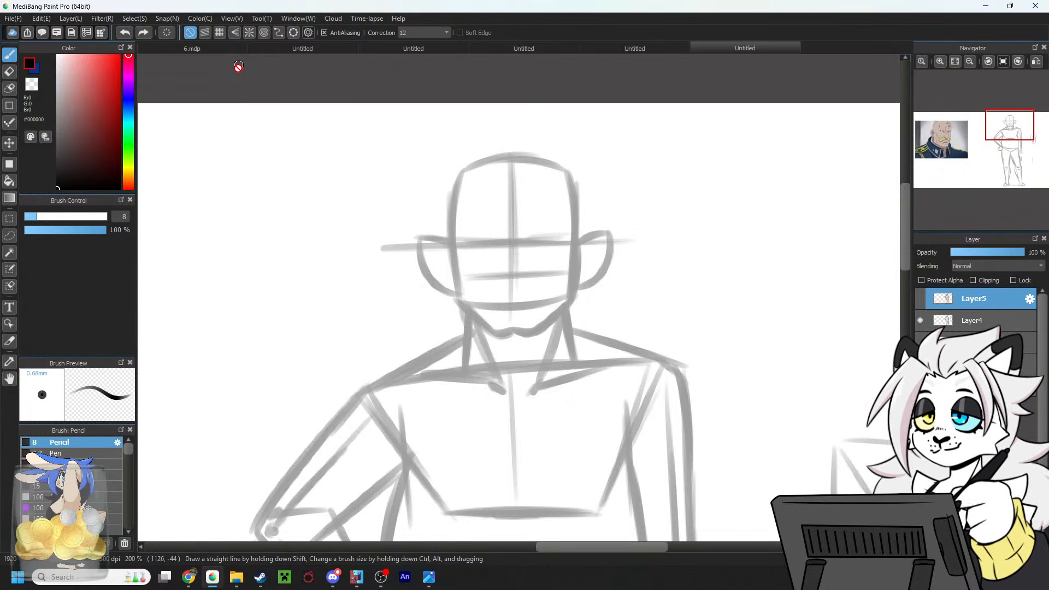
left_click(225, 47)
left_click(340, 47)
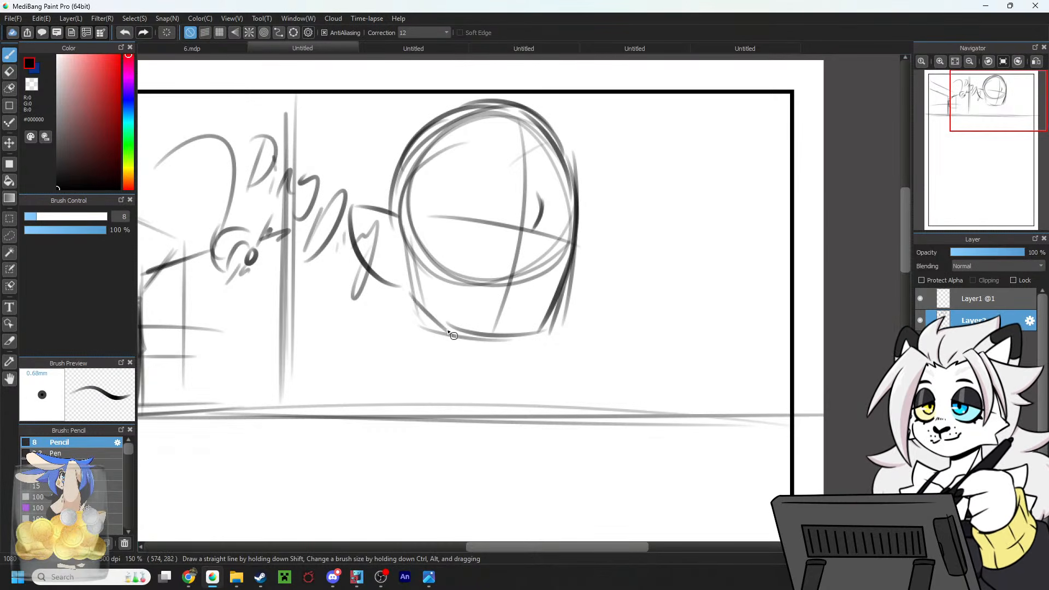
Draw the angular jaw and cleft chin below the circle, and outline the cheek and bald skull with heavy strokes up to the ear.
left_click_drag(407, 290, 506, 343)
key("ctrl+z")
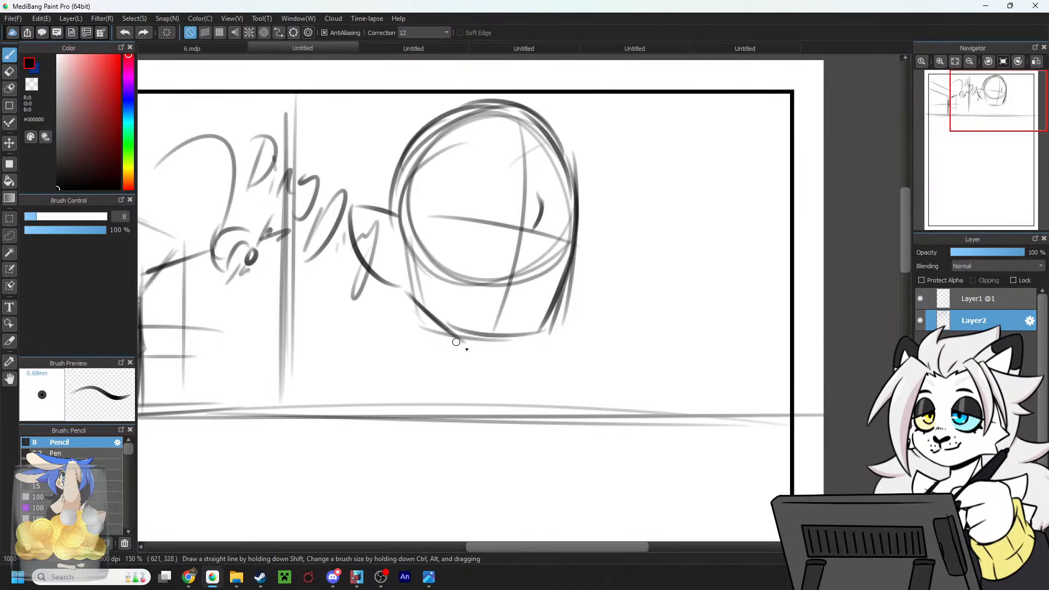
mouse_move(447, 328)
left_mouse_down()
mouse_move(513, 325)
mouse_move(520, 350)
mouse_move(536, 347)
mouse_move(578, 256)
left_mouse_up()
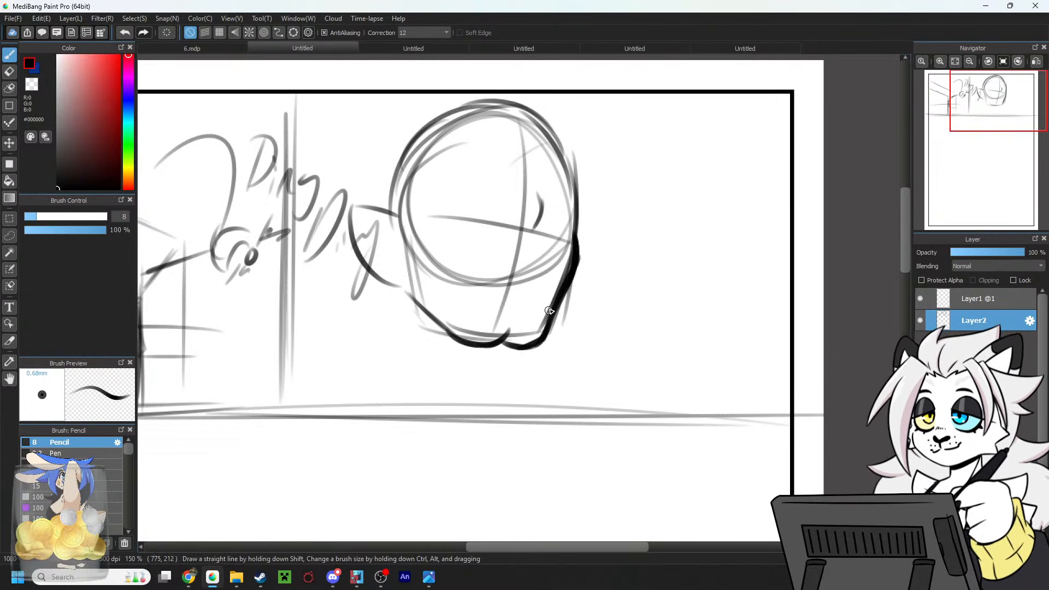
key("ctrl+z")
mouse_move(553, 308)
left_mouse_down()
mouse_move(574, 243)
mouse_move(570, 162)
mouse_move(583, 213)
mouse_move(574, 251)
left_mouse_up()
key("ctrl+z")
mouse_move(572, 184)
left_mouse_down()
mouse_move(574, 160)
mouse_move(471, 126)
mouse_move(548, 139)
mouse_move(524, 105)
mouse_move(453, 133)
mouse_move(431, 116)
mouse_move(409, 202)
mouse_move(407, 169)
mouse_move(413, 184)
mouse_move(455, 119)
mouse_move(523, 127)
left_mouse_up()
key("ctrl+z")
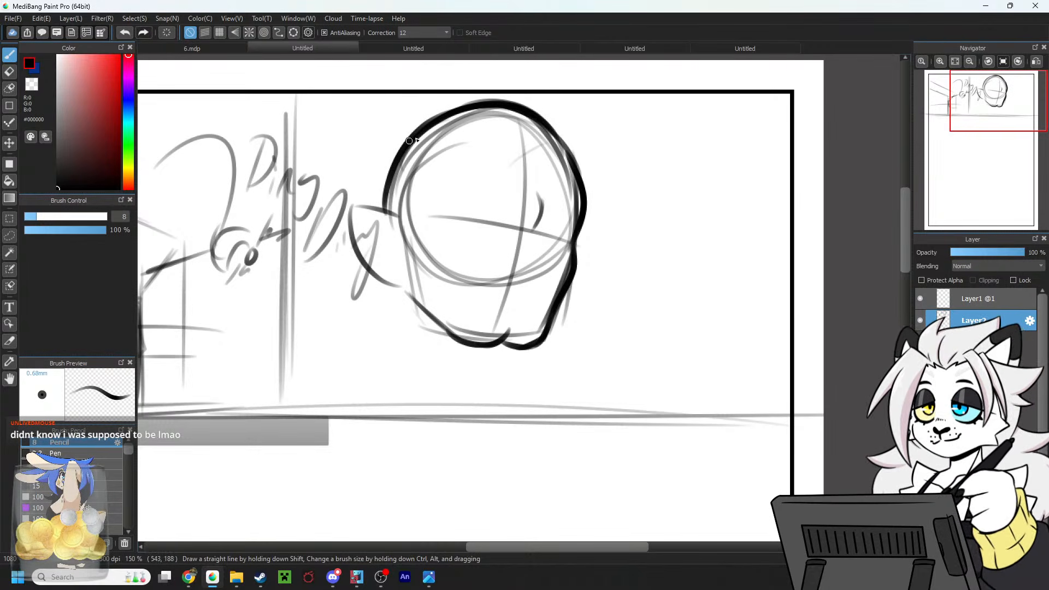
left_click_drag(409, 141, 387, 191)
Sketch both sides of the neck and the collar lines below the jaw down to the horizontal line.
left_click_drag(389, 286, 371, 362)
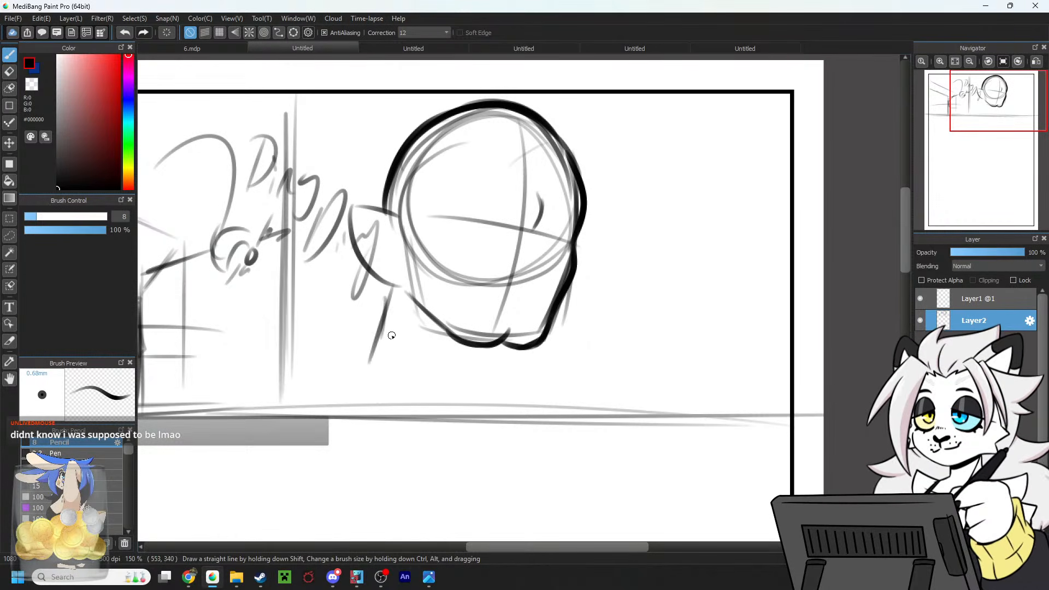
key("ctrl+z")
mouse_move(388, 284)
left_mouse_down()
mouse_move(370, 351)
mouse_move(438, 420)
left_mouse_up()
left_click_drag(380, 375, 430, 417)
key("ctrl+z")
key("ctrl+z")
left_click_drag(366, 363, 418, 418)
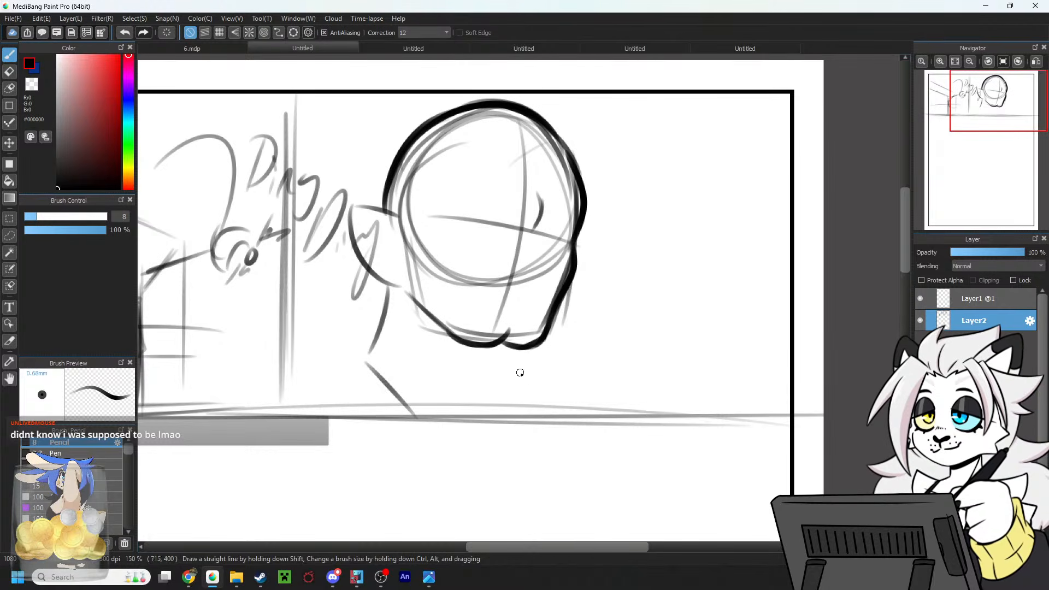
mouse_move(515, 354)
left_mouse_down()
mouse_move(507, 394)
mouse_move(523, 422)
left_mouse_up()
key("ctrl+z")
left_click_drag(526, 363, 522, 414)
key("ctrl+z")
key("ctrl+z")
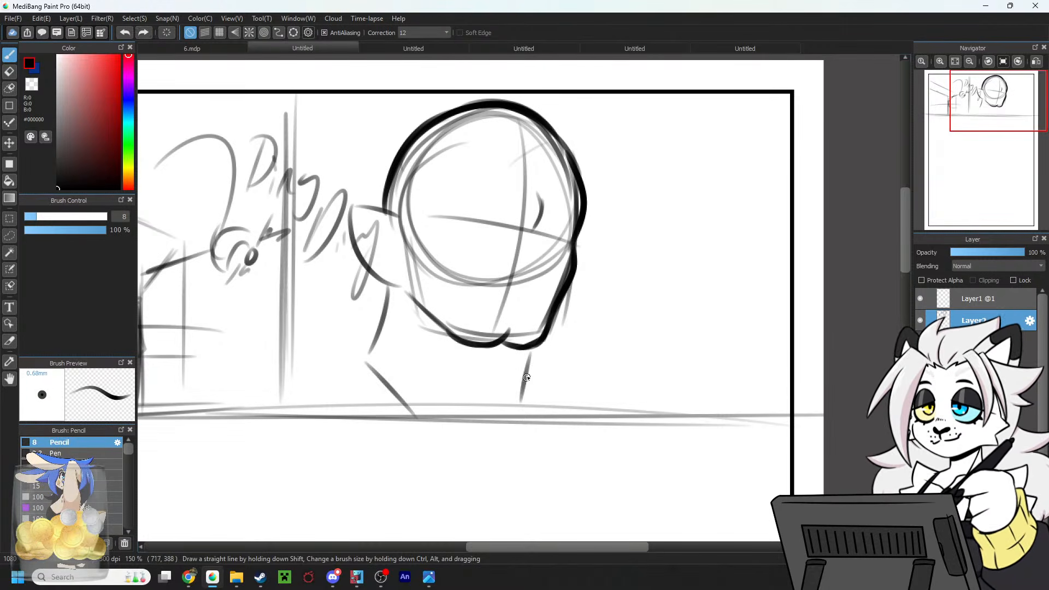
key("ctrl+z")
mouse_move(529, 351)
left_mouse_down()
mouse_move(526, 399)
mouse_move(514, 408)
mouse_move(522, 389)
mouse_move(507, 419)
left_mouse_up()
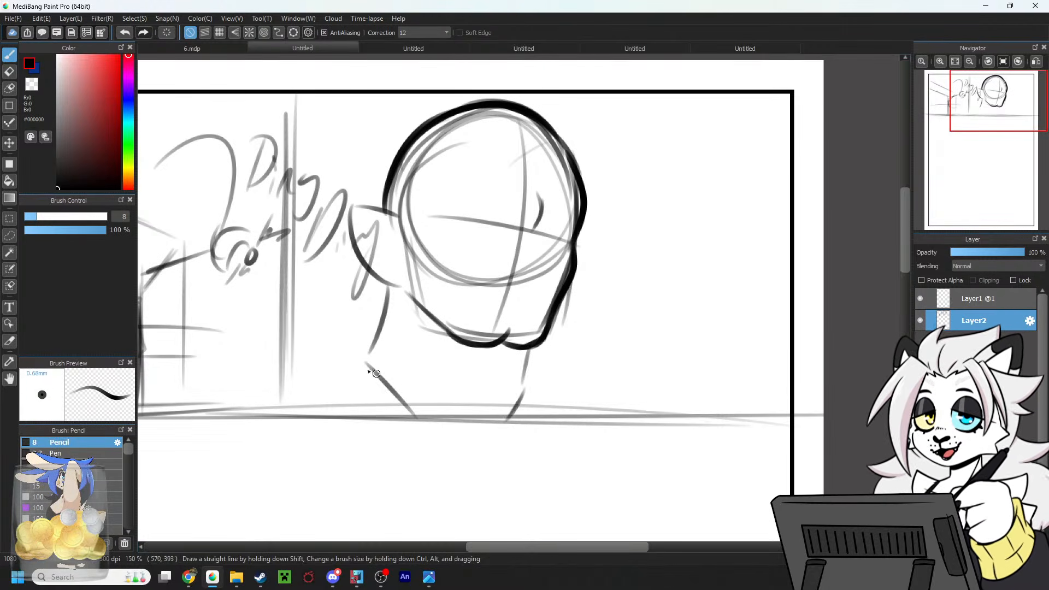
Sketch the sloping shoulder lines on both sides of the neck and add inner neck muscle lines beneath the jaw.
mouse_move(364, 345)
left_mouse_down()
mouse_move(290, 370)
mouse_move(369, 345)
mouse_move(300, 357)
left_mouse_up()
key("ctrl+z")
key("ctrl+z")
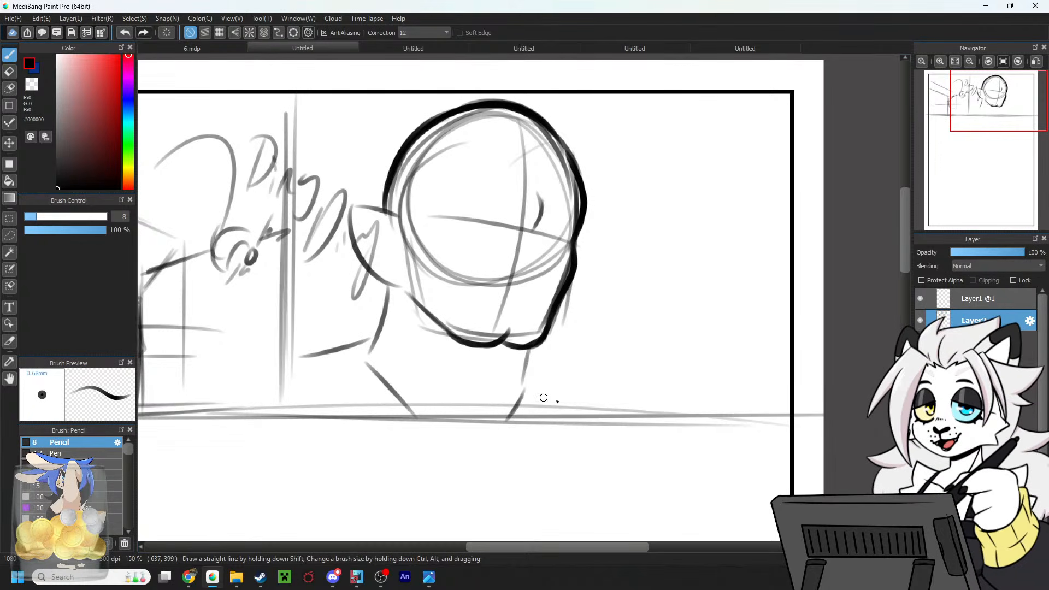
left_click_drag(583, 420, 528, 382)
mouse_move(395, 295)
left_mouse_down()
mouse_move(451, 416)
mouse_move(435, 417)
mouse_move(486, 348)
mouse_move(431, 412)
mouse_move(489, 358)
left_mouse_up()
key("ctrl+z")
key("ctrl+z")
key("ctrl+z")
key("ctrl+z")
mouse_move(484, 405)
left_mouse_down()
mouse_move(489, 358)
mouse_move(527, 351)
left_mouse_up()
key("ctrl+z")
key("ctrl+z")
left_click_drag(493, 422, 529, 349)
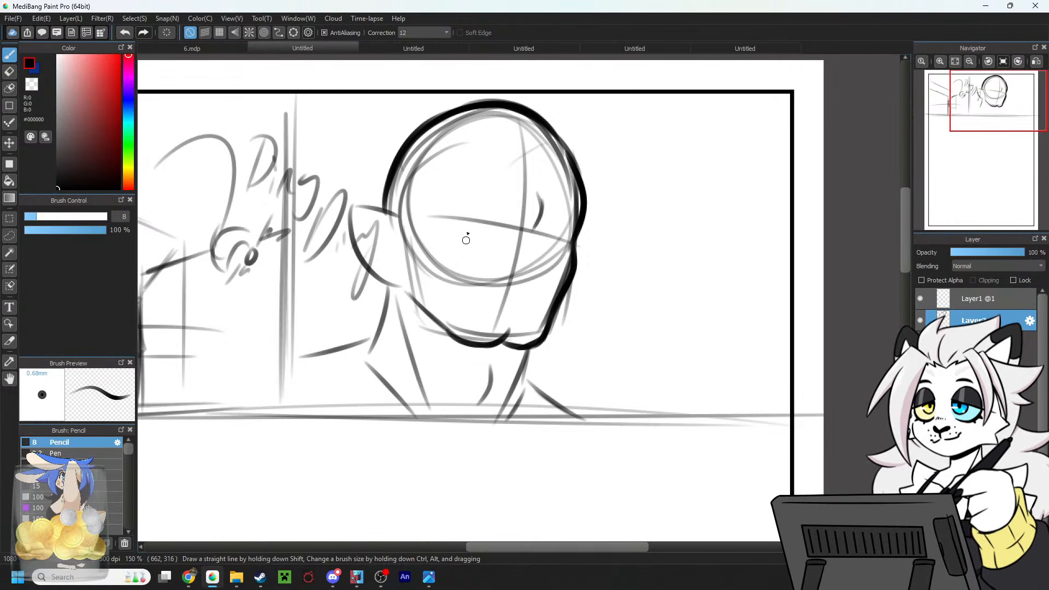
Lasso the lower jaw and chin, shift them slightly down to lengthen the face, and redraw the jaw line up to the ear.
left_click(9, 236)
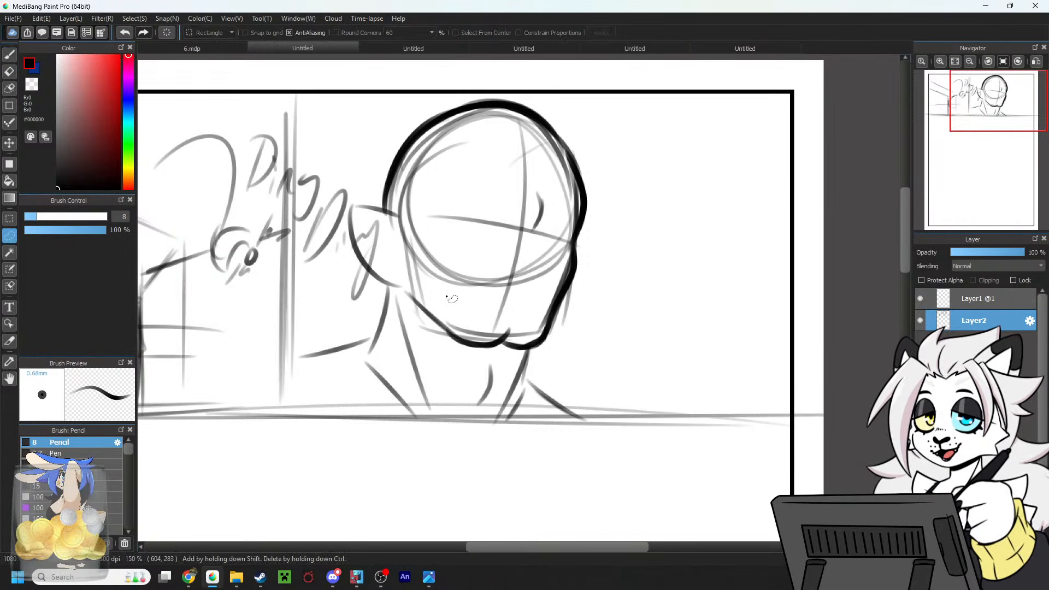
mouse_move(437, 341)
left_mouse_down()
mouse_move(525, 358)
mouse_move(571, 311)
mouse_move(426, 282)
left_mouse_up()
key("ctrl+t")
mouse_move(522, 293)
left_mouse_down()
mouse_move(518, 307)
mouse_move(526, 299)
left_mouse_up()
key("Return")
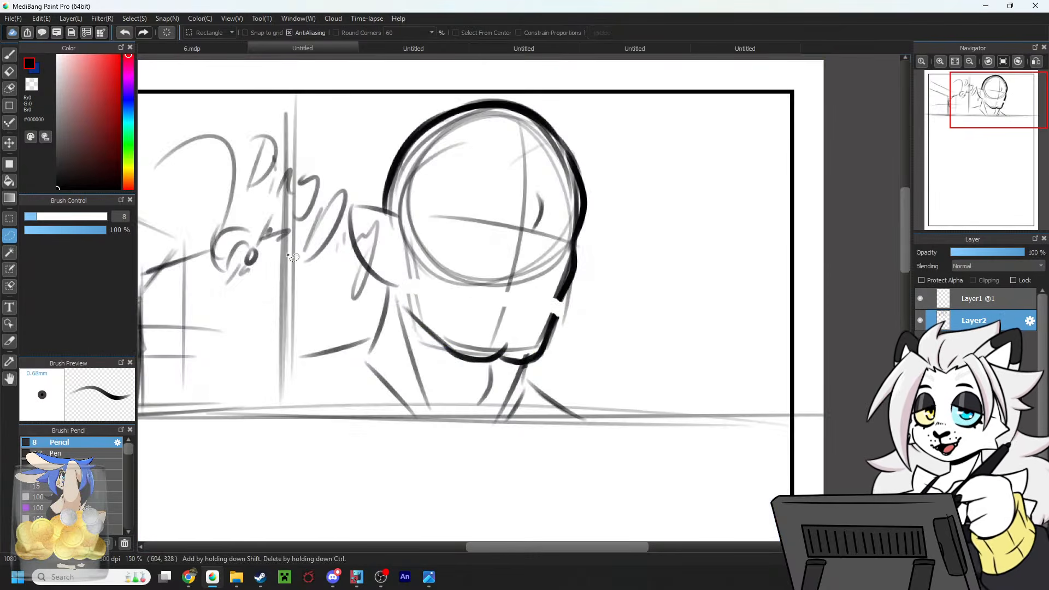
left_click(10, 54)
left_click_drag(401, 281, 451, 348)
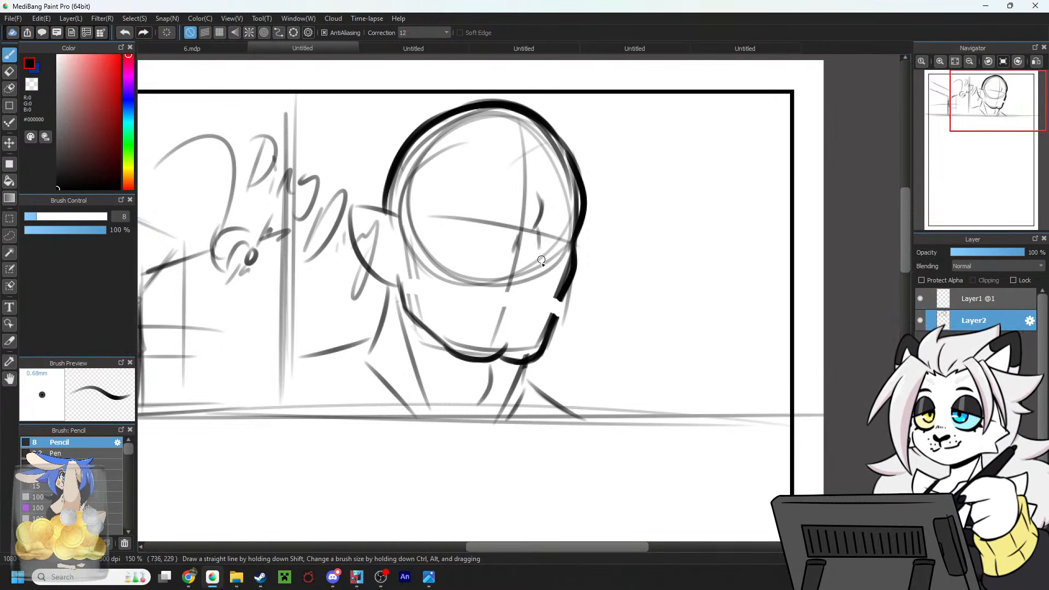
Draw the nose along the face's centre line and outline a wide, thick moustache beneath it reaching the far cheek.
left_click_drag(538, 245, 542, 280)
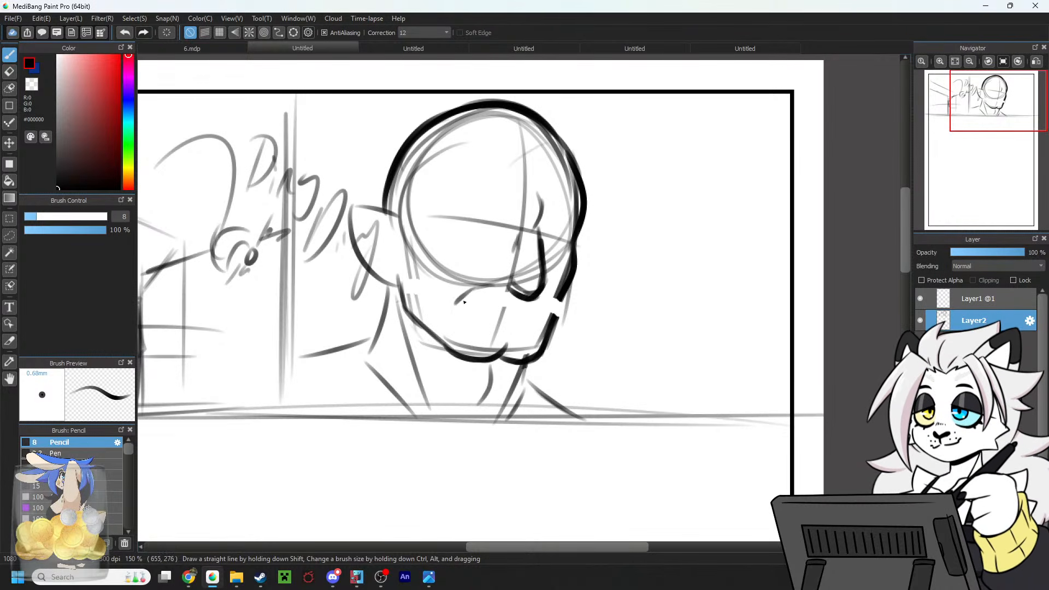
mouse_move(448, 309)
left_mouse_down()
mouse_move(524, 333)
mouse_move(565, 321)
mouse_move(551, 294)
left_mouse_up()
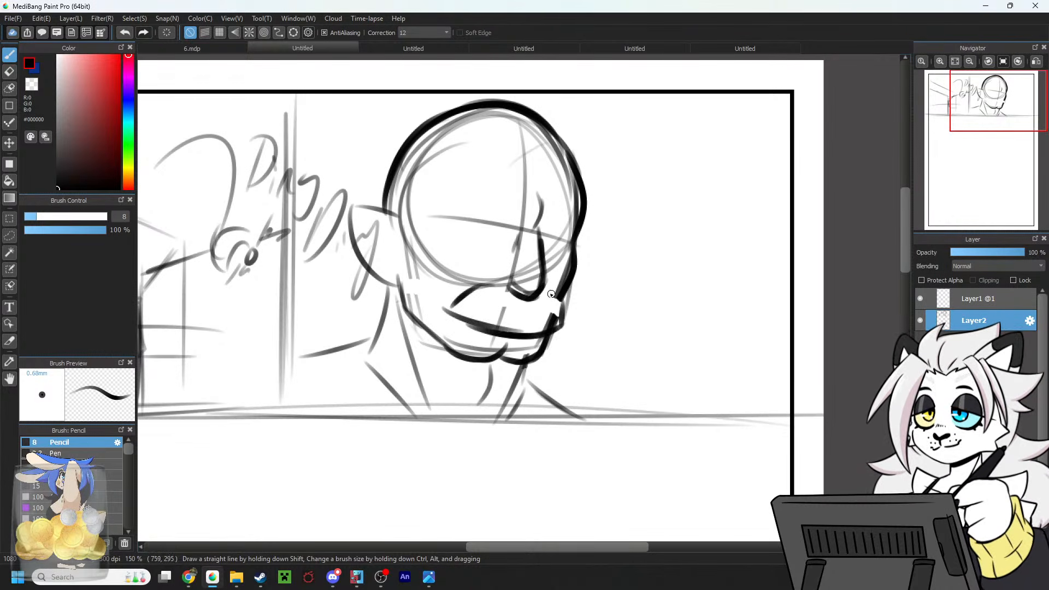
left_click_drag(448, 298, 504, 326)
mouse_move(462, 282)
left_mouse_down()
mouse_move(506, 288)
mouse_move(441, 304)
left_mouse_up()
mouse_move(445, 297)
left_mouse_down()
mouse_move(501, 340)
mouse_move(463, 302)
left_mouse_up()
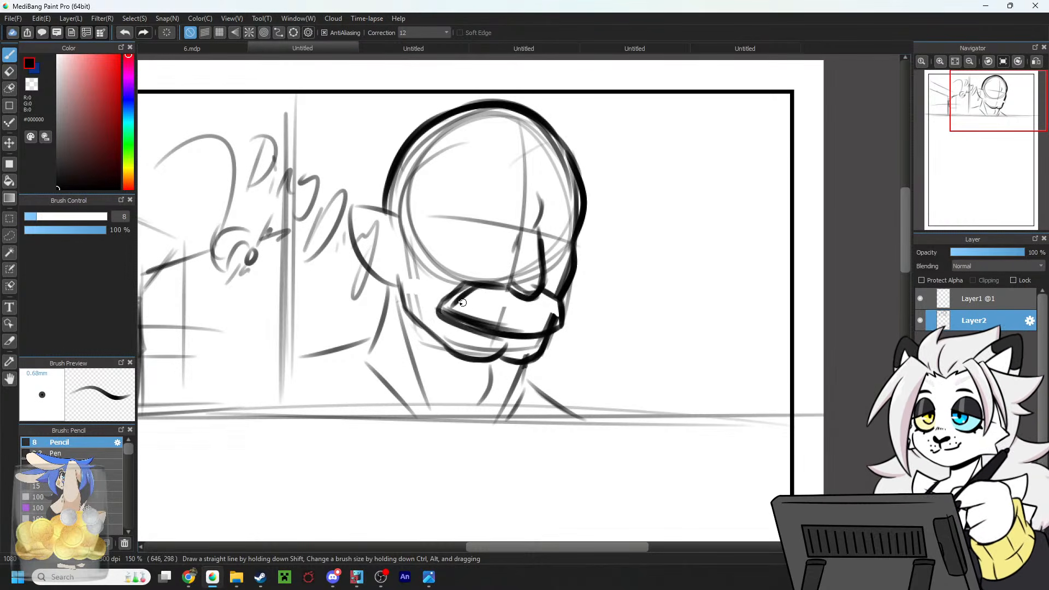
key("ctrl+z")
key("ctrl+z")
key("ctrl+z")
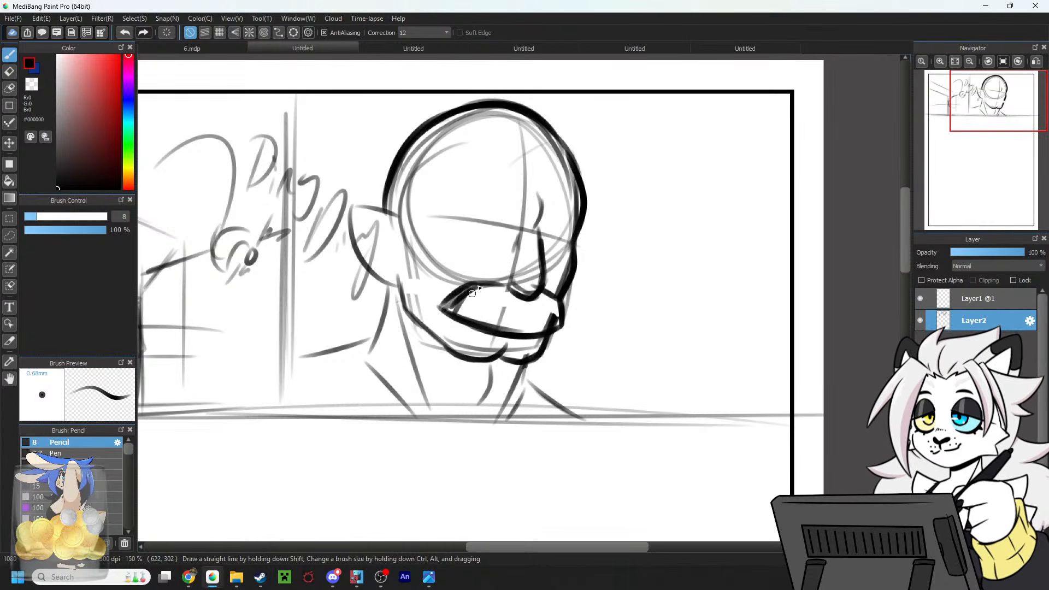
Fill the moustache with slanted hatching, then strengthen the nose bridge and add the near nostril.
left_click_drag(443, 307, 467, 285)
left_click_drag(458, 314, 480, 286)
left_click_drag(471, 319, 491, 289)
left_click_drag(481, 323, 501, 291)
mouse_move(503, 330)
left_mouse_down()
mouse_move(514, 293)
mouse_move(525, 295)
left_mouse_up()
mouse_move(529, 331)
left_mouse_down()
mouse_move(531, 289)
mouse_move(549, 301)
left_mouse_up()
left_click_drag(552, 326, 556, 306)
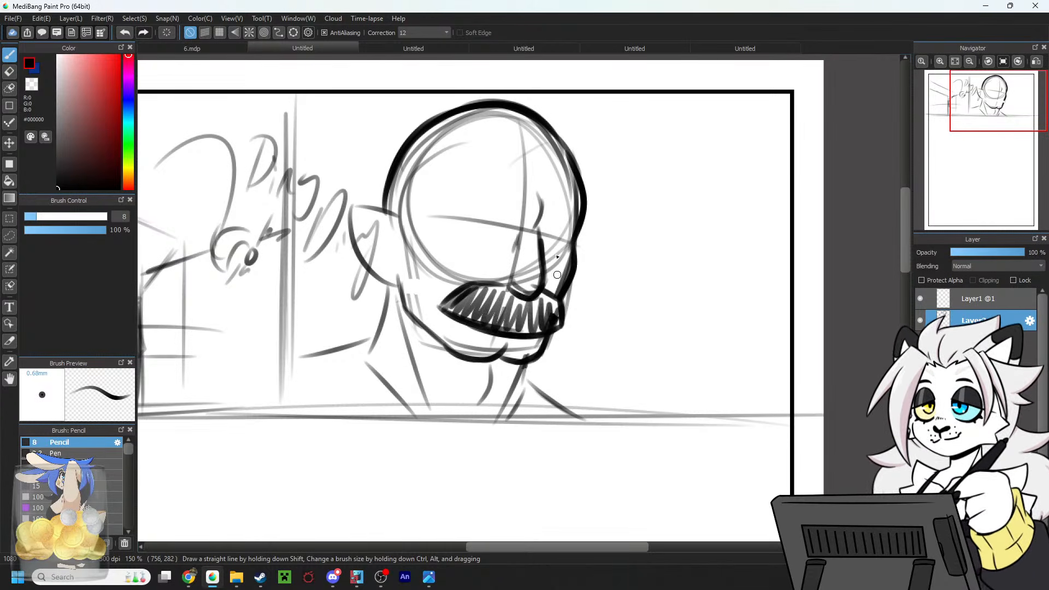
left_click_drag(538, 194, 536, 229)
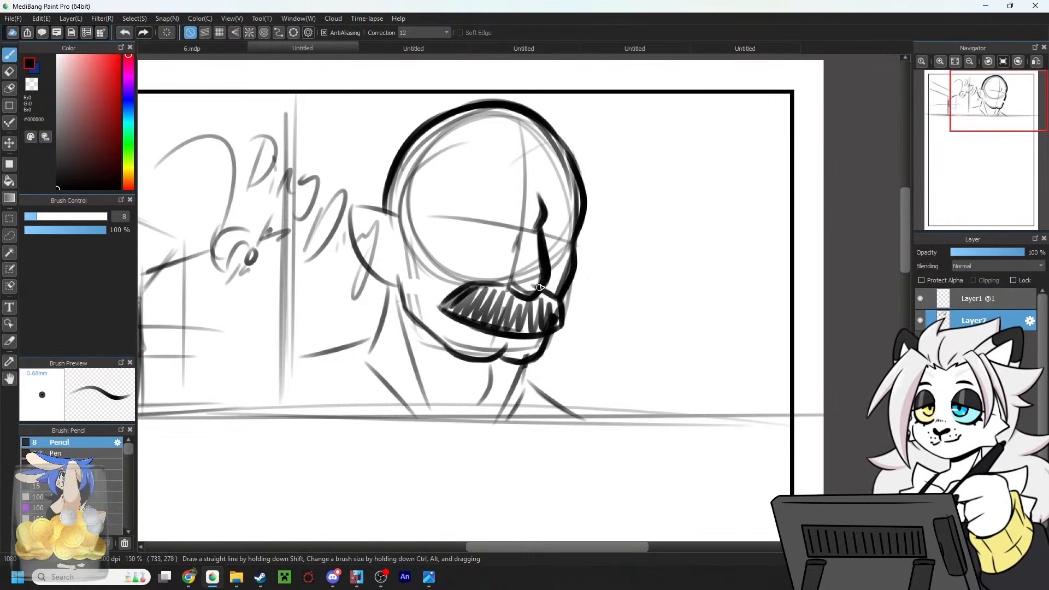
left_click_drag(495, 280, 532, 294)
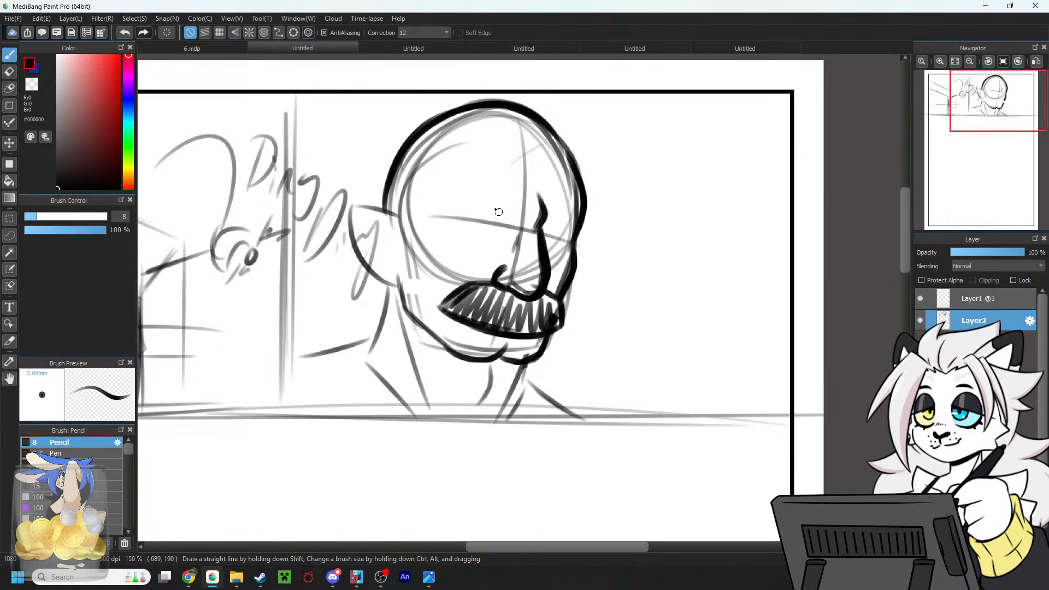
Draw both narrowed eyes with pupils and under-eye lines on the eye line, and add the slanted near eyebrow.
left_click(754, 48)
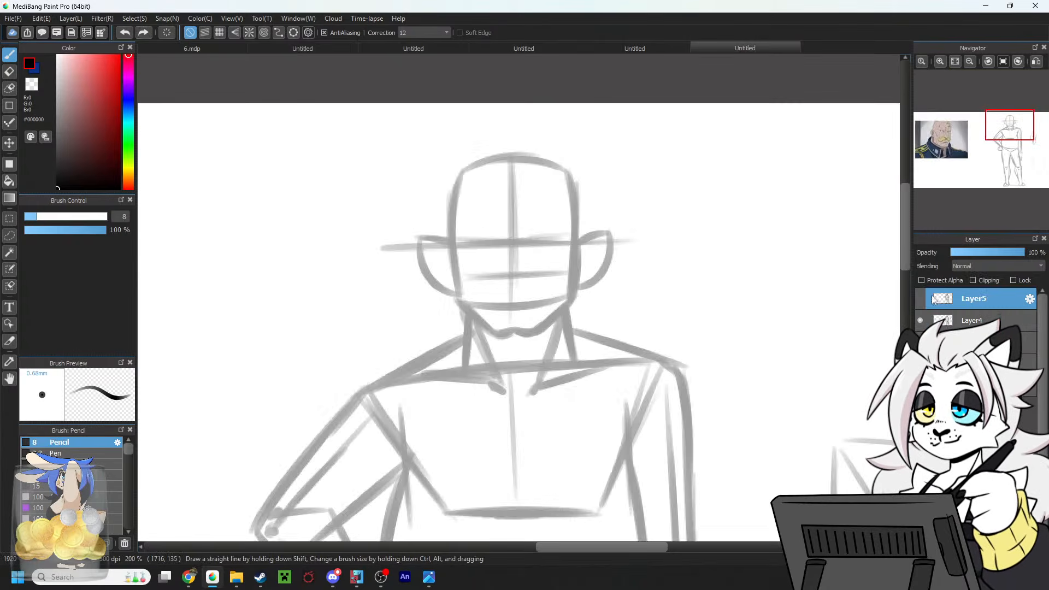
left_click(217, 48)
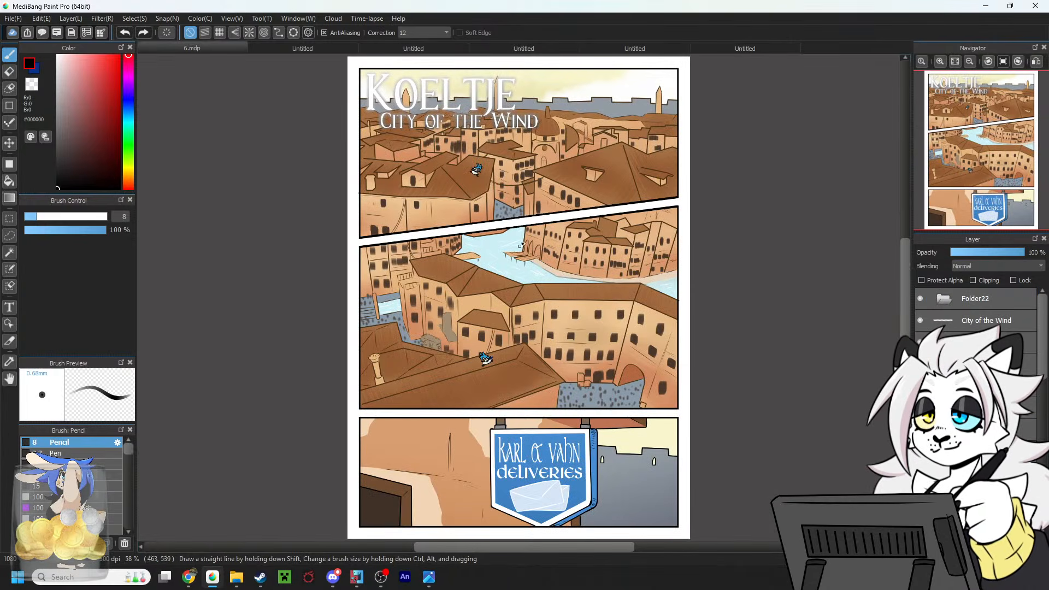
left_click(705, 48)
left_click(267, 48)
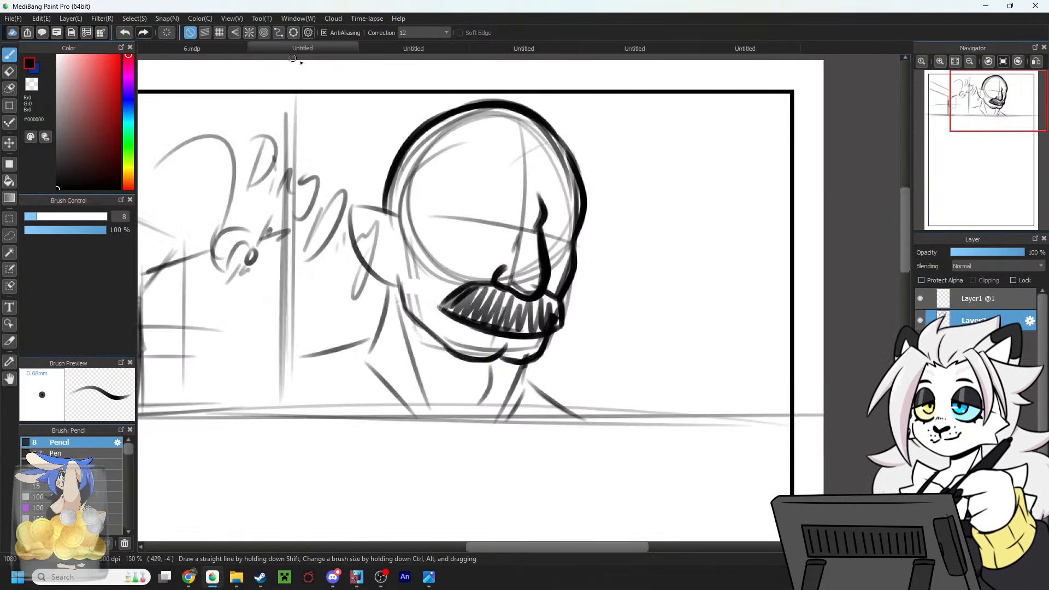
mouse_move(481, 204)
left_mouse_down()
mouse_move(500, 224)
mouse_move(479, 203)
mouse_move(447, 212)
mouse_move(498, 225)
mouse_move(495, 240)
left_mouse_up()
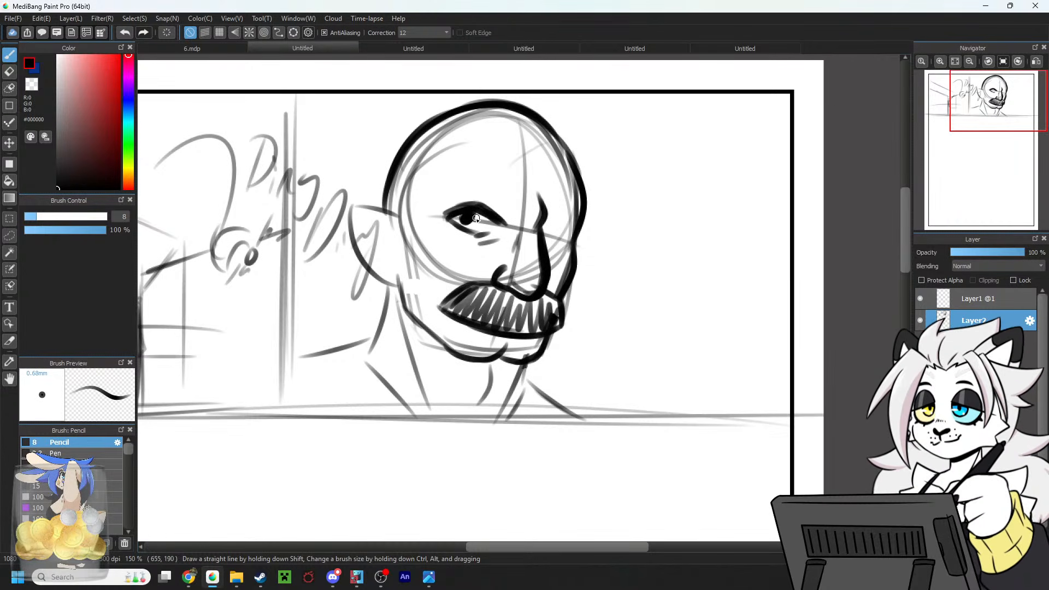
left_click_drag(465, 212, 465, 220)
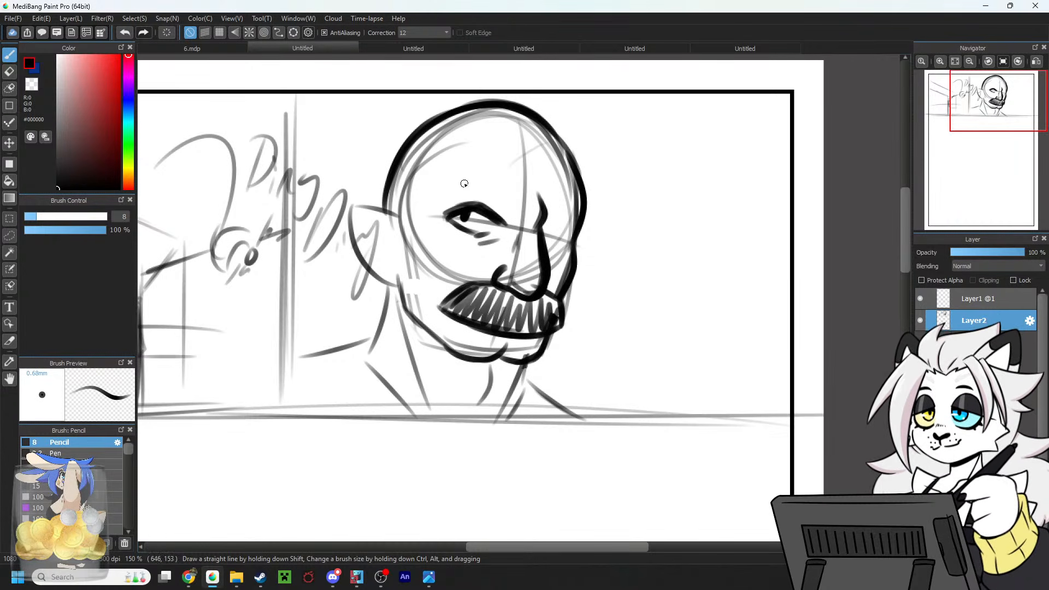
left_click_drag(464, 183, 513, 211)
key("ctrl+z")
mouse_move(461, 179)
left_mouse_down()
mouse_move(507, 189)
mouse_move(492, 183)
mouse_move(559, 221)
mouse_move(565, 246)
left_mouse_up()
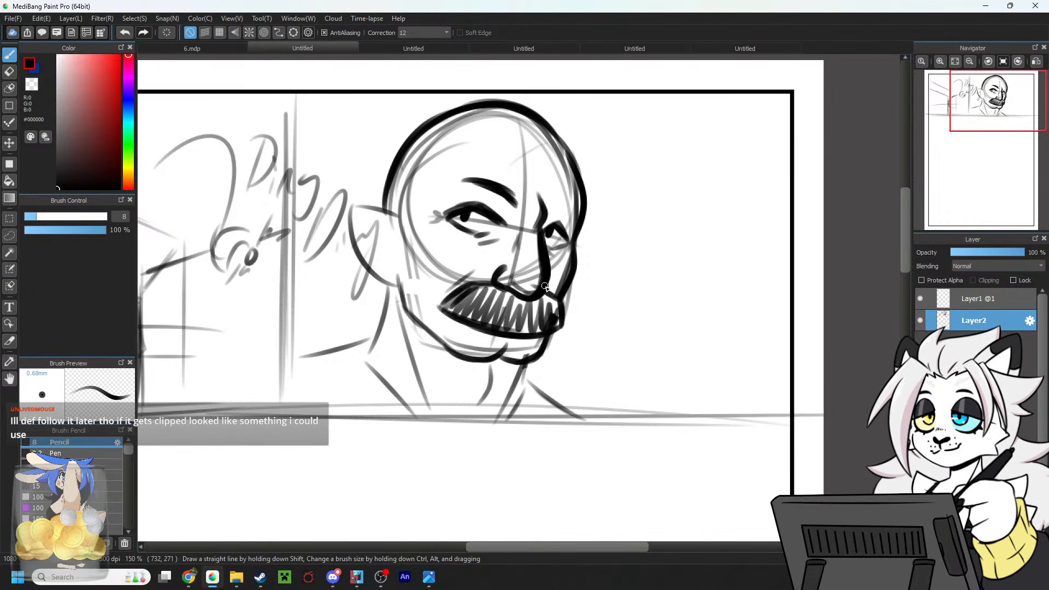
Add the small hair curl on the far side of the forehead, outline the near ear, and try a temple crease.
mouse_move(549, 152)
left_mouse_down()
mouse_move(578, 138)
mouse_move(552, 155)
mouse_move(571, 144)
left_mouse_up()
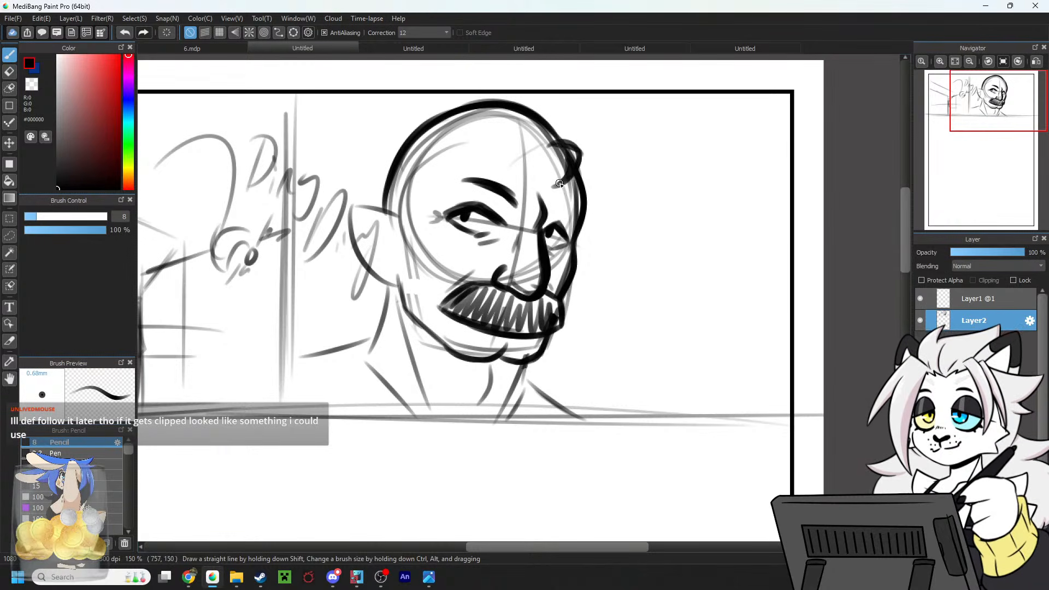
mouse_move(358, 209)
left_mouse_down()
mouse_move(397, 222)
mouse_move(348, 210)
mouse_move(396, 273)
left_mouse_up()
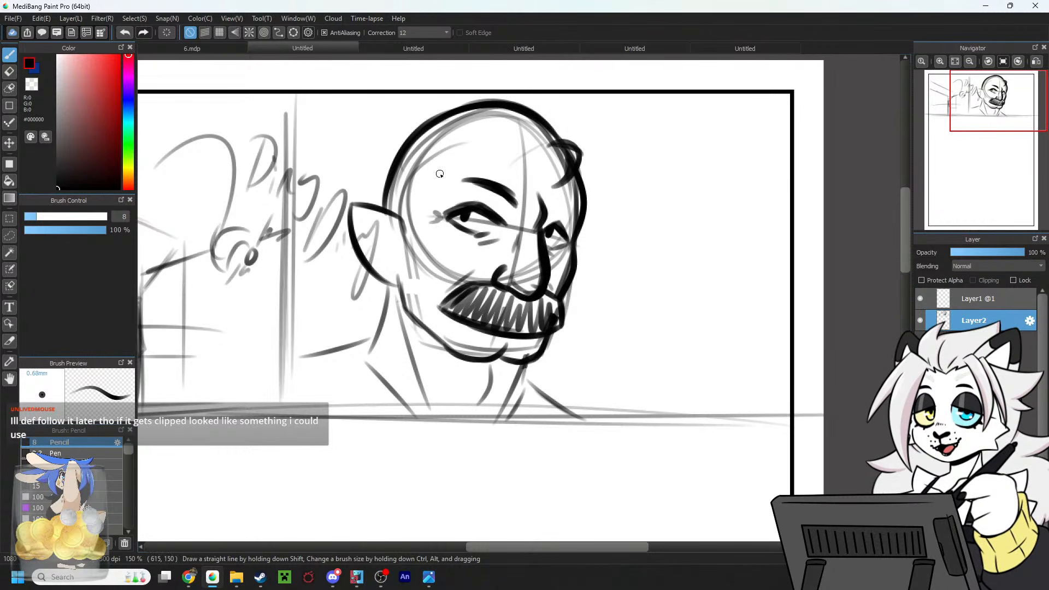
key("ctrl+z")
mouse_move(473, 142)
left_mouse_down()
mouse_move(477, 135)
mouse_move(462, 136)
left_mouse_up()
key("ctrl+z")
mouse_move(436, 170)
left_mouse_down()
mouse_move(457, 138)
mouse_move(439, 163)
left_mouse_up()
key("ctrl+z")
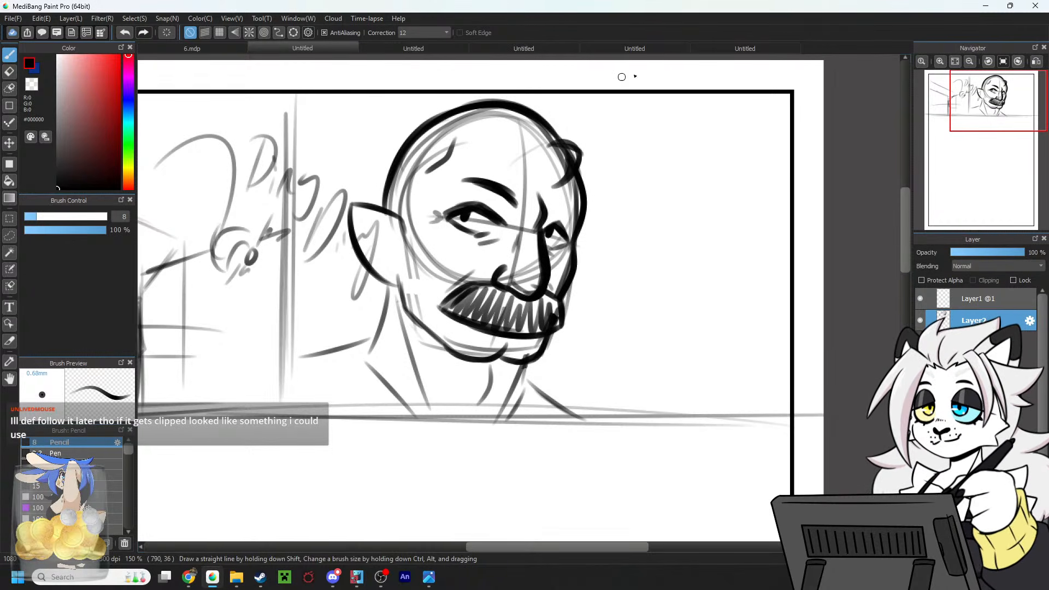
Compare with the bald character's colour reference, then redraw the short temple crease and add a cheekbone line.
left_click(706, 47)
left_click(661, 51)
left_click(716, 49)
left_click_drag(978, 135, 956, 128)
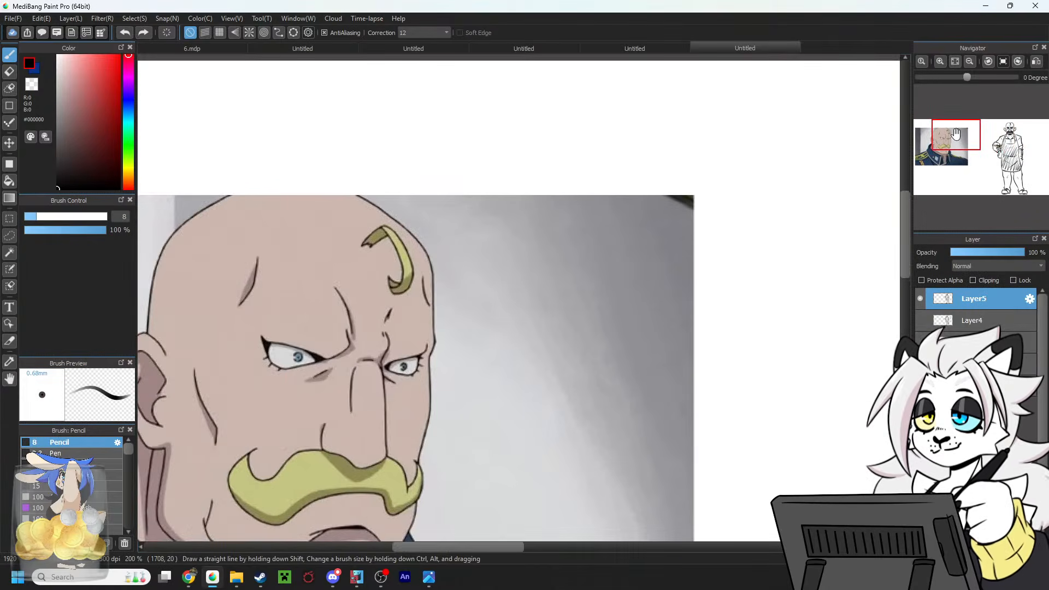
left_click(213, 49)
left_click(320, 48)
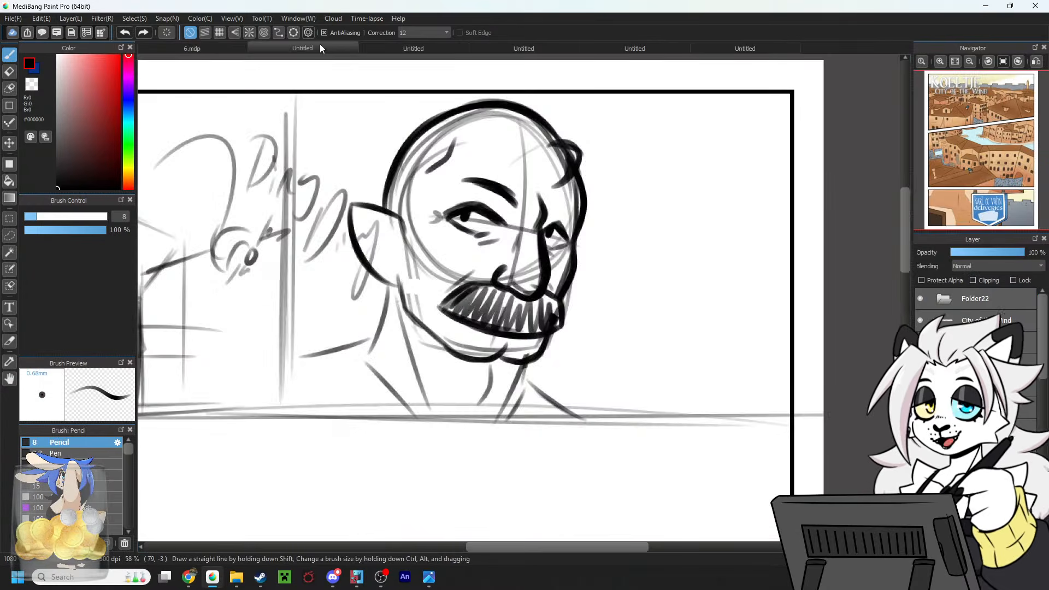
left_click_drag(452, 138, 434, 162)
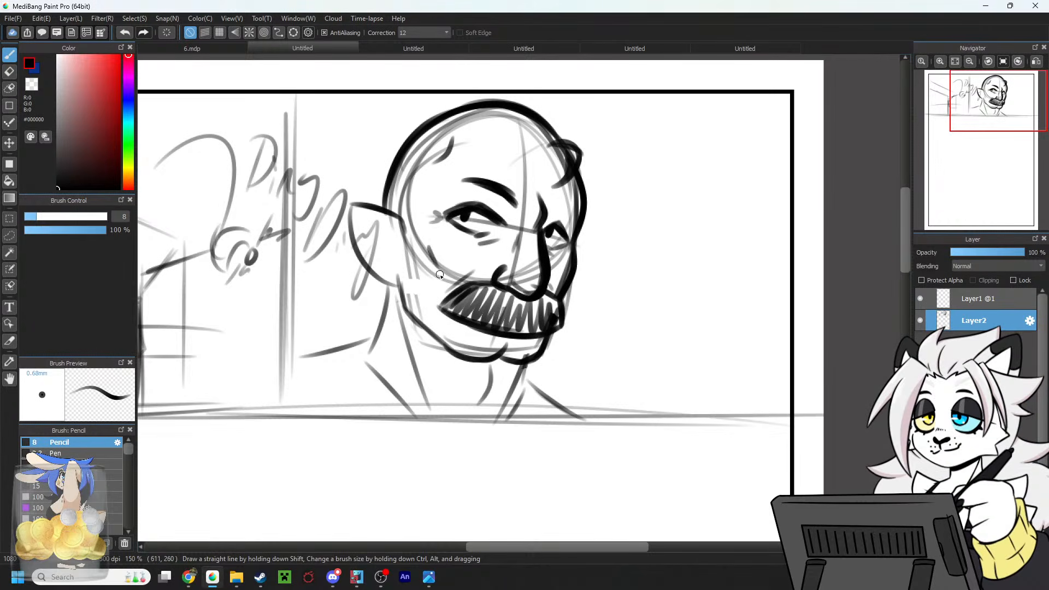
key("ctrl+z")
left_click_drag(426, 247, 433, 267)
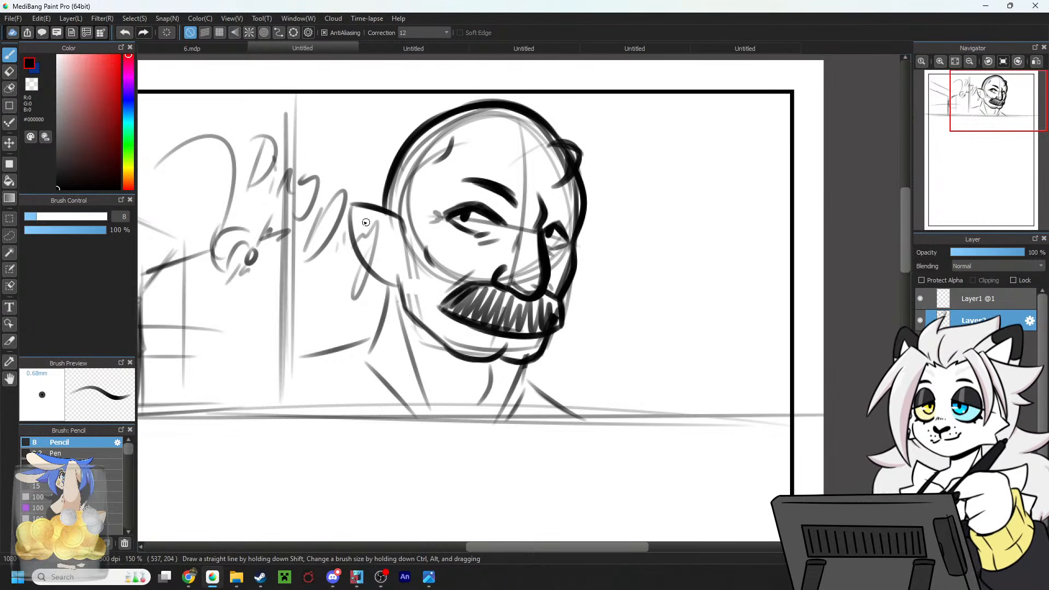
Draw the inner folds of the near ear and sketch the far ear behind the cheek.
mouse_move(359, 213)
left_mouse_down()
mouse_move(391, 234)
mouse_move(390, 271)
left_mouse_up()
key("ctrl+z")
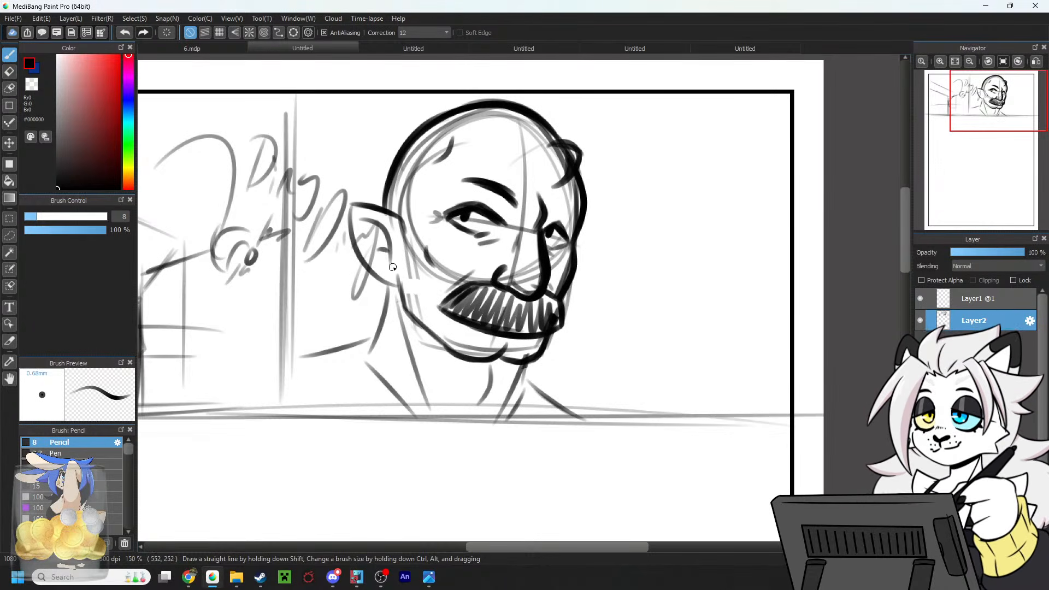
key("ctrl+z")
key("ctrl+z")
mouse_move(359, 216)
left_mouse_down()
mouse_move(382, 225)
mouse_move(391, 272)
left_mouse_up()
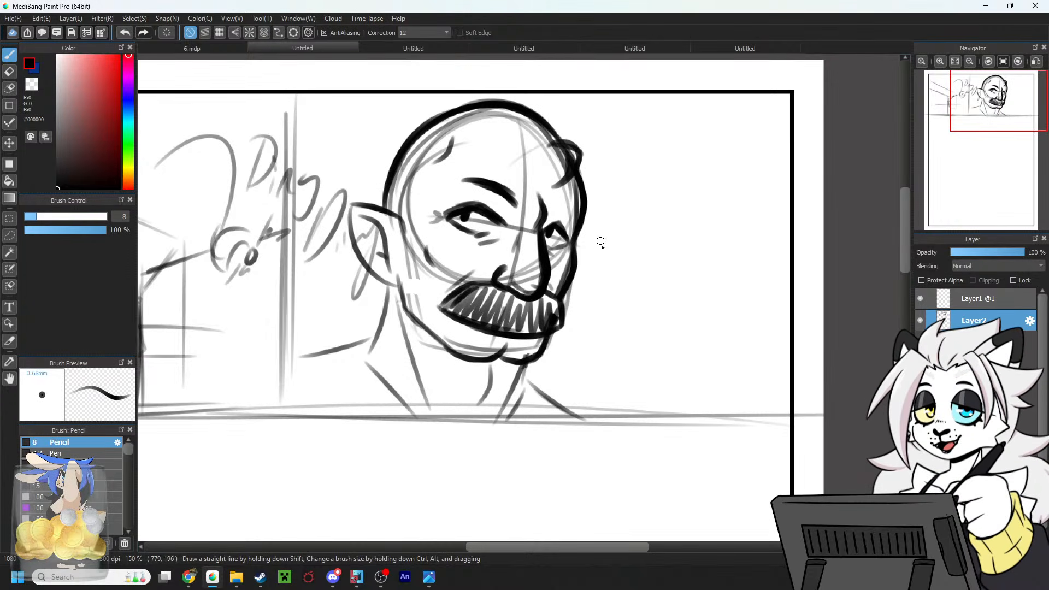
key("ctrl+z")
mouse_move(578, 241)
left_mouse_down()
mouse_move(593, 244)
mouse_move(566, 301)
left_mouse_up()
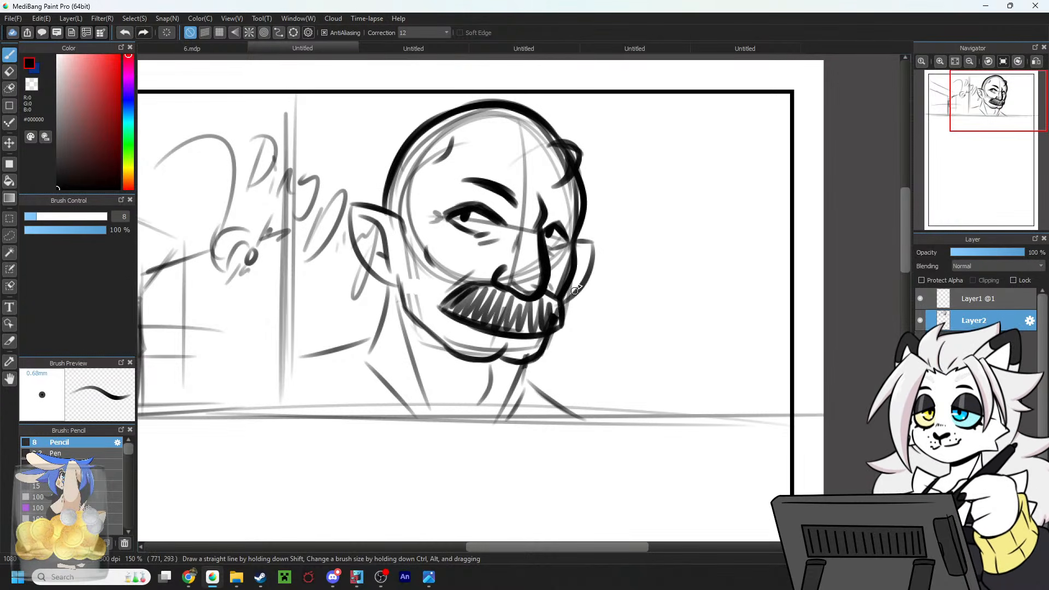
Erase the pupils and redraw them as small round dots in both eyes.
key("e")
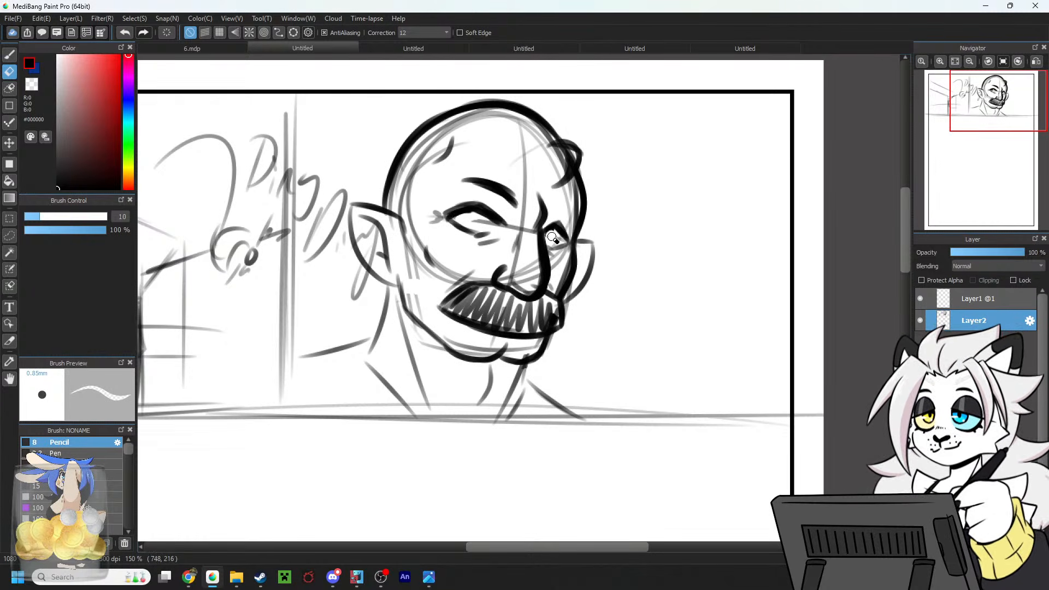
key("b")
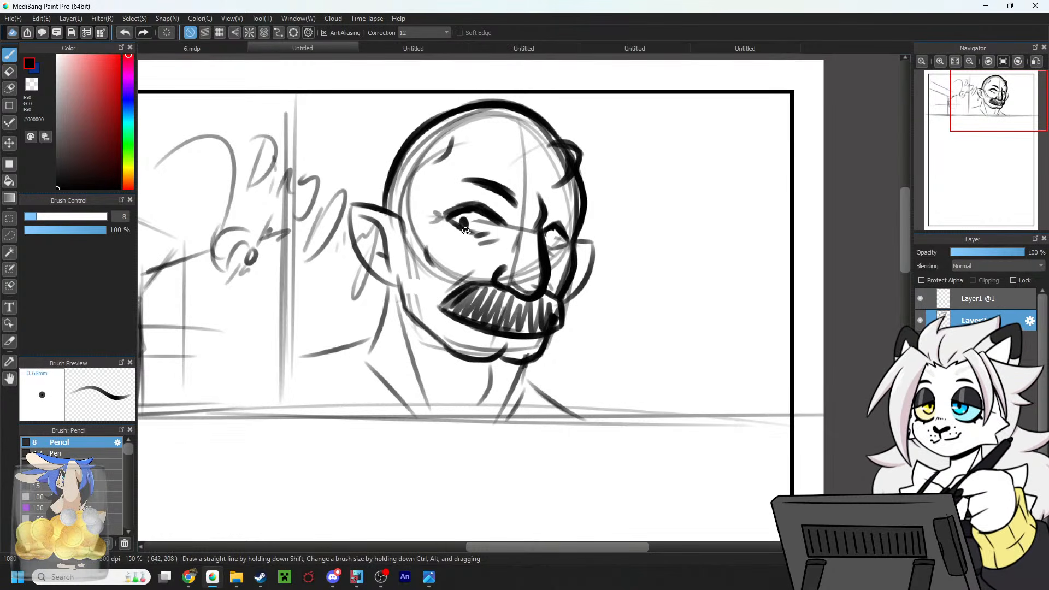
key("ctrl+z")
left_click_drag(463, 220, 464, 226)
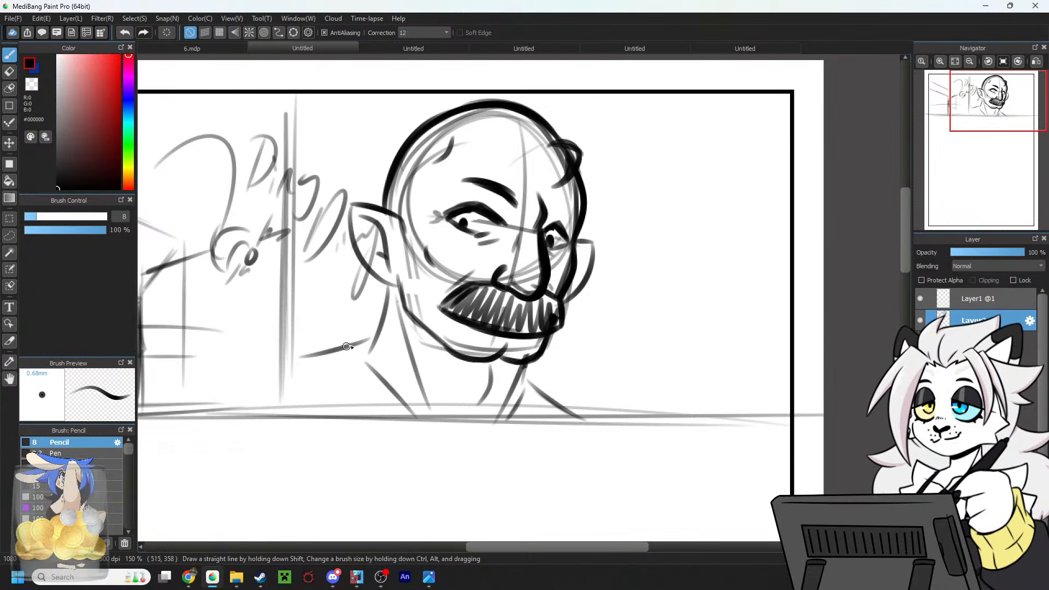
Darken the collar and shoulder lines on both sides of the neck and the horizontal line closing the first panel.
left_click_drag(377, 339, 401, 419)
left_click_drag(307, 360, 306, 413)
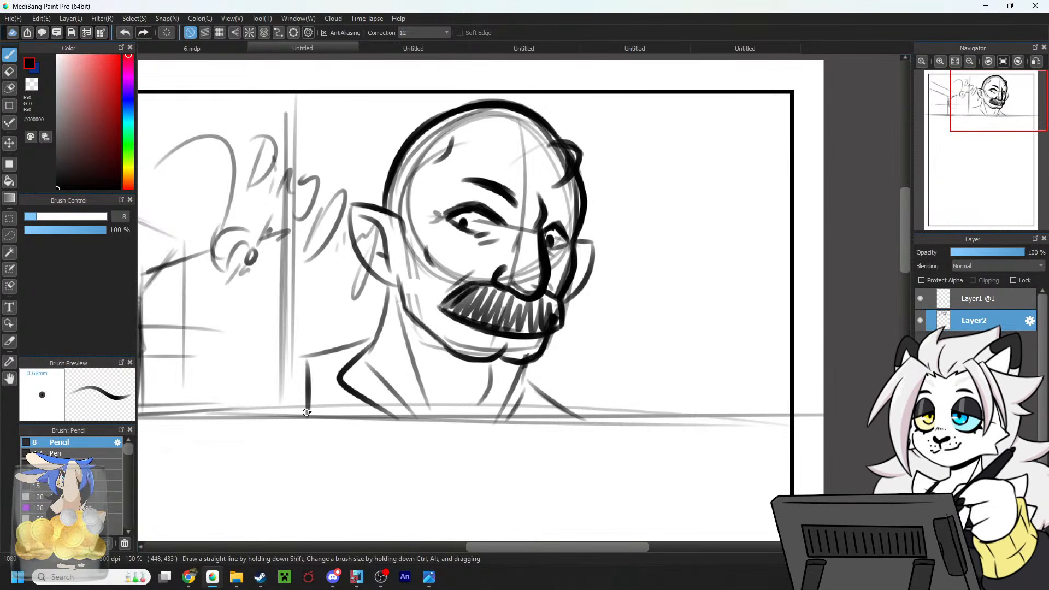
left_click_drag(303, 356, 369, 346)
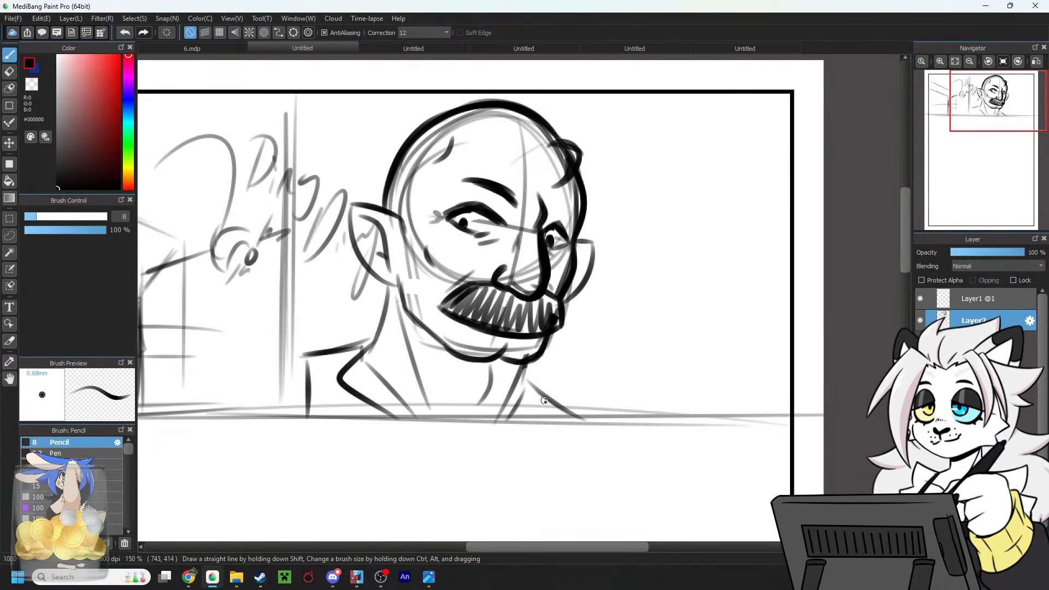
mouse_move(523, 387)
left_mouse_down()
mouse_move(528, 423)
mouse_move(586, 419)
left_mouse_up()
key("ctrl+z")
key("ctrl+z")
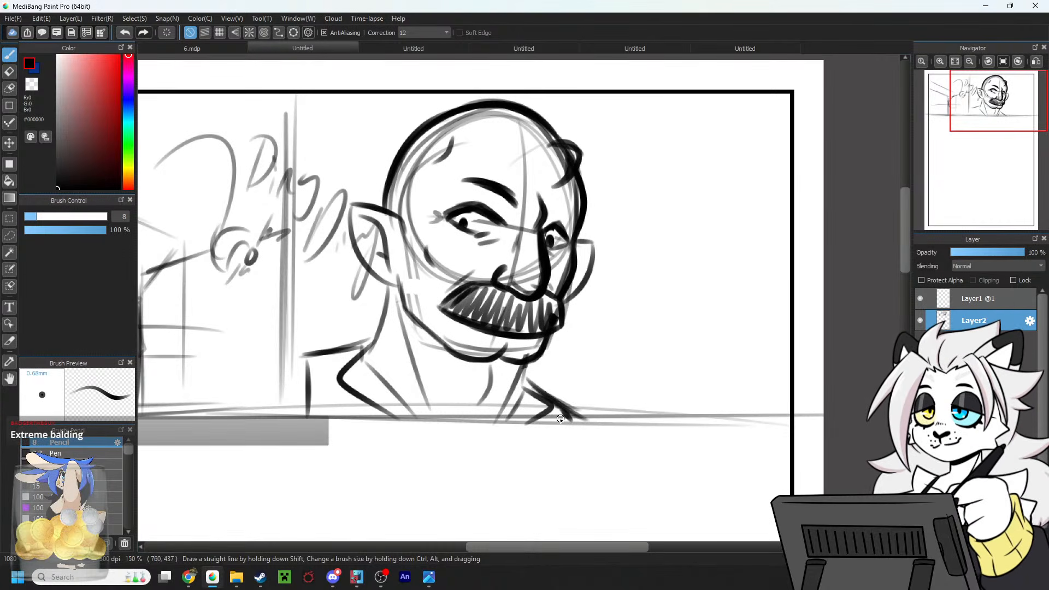
left_click_drag(290, 413, 790, 420)
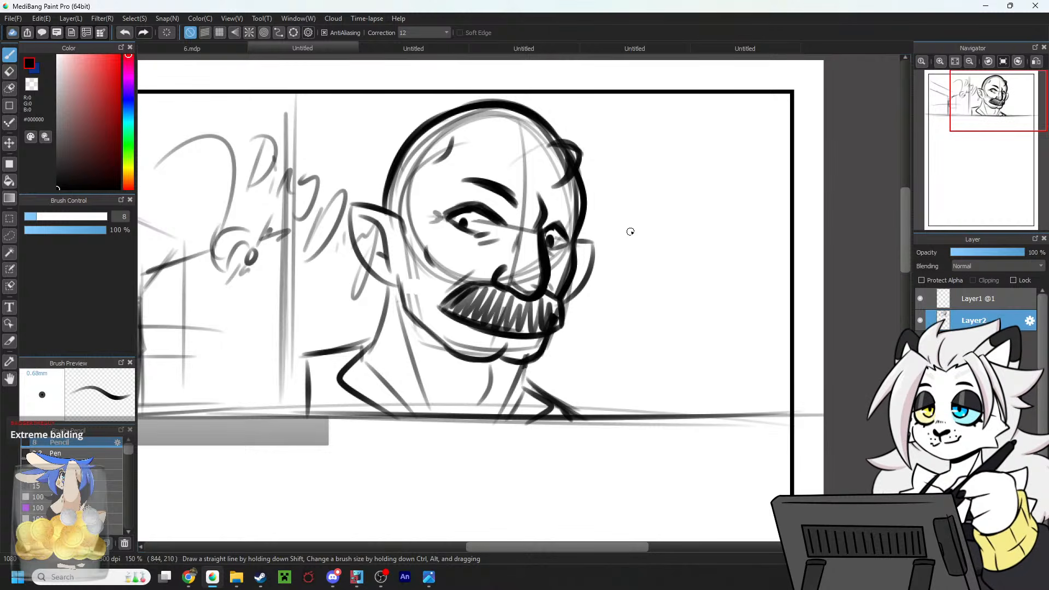
Draw an oval speech bubble with a tail beside the man's head and letter "Welco-" inside it.
mouse_move(642, 220)
left_mouse_down()
mouse_move(623, 241)
mouse_move(657, 241)
mouse_move(657, 227)
mouse_move(761, 159)
mouse_move(662, 216)
mouse_move(726, 236)
mouse_move(680, 244)
left_mouse_up()
key("ctrl+z")
key("ctrl+z")
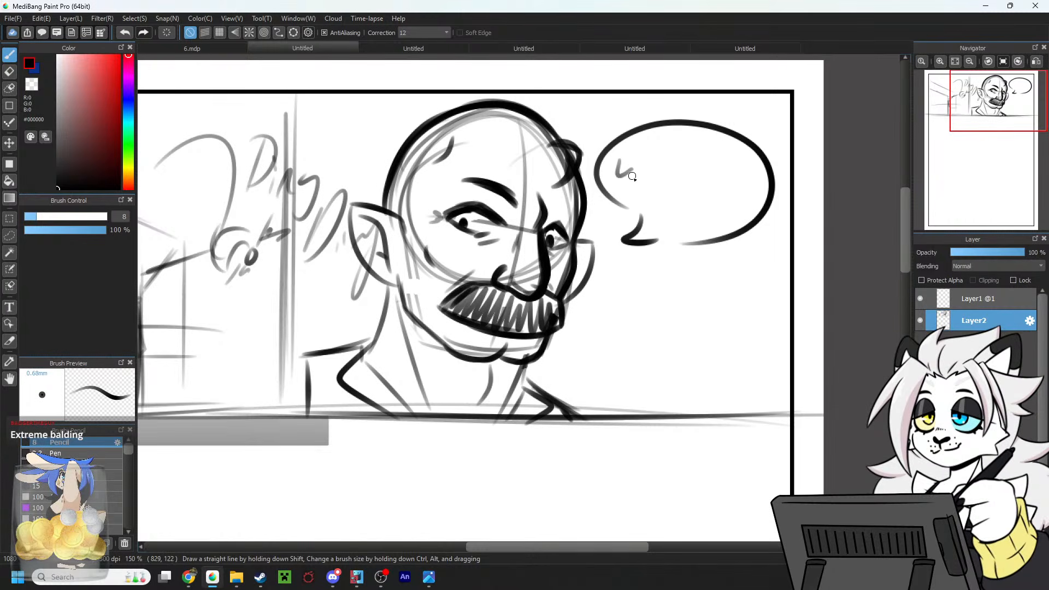
mouse_move(667, 159)
left_mouse_down()
mouse_move(672, 178)
mouse_move(760, 185)
mouse_move(743, 175)
left_mouse_up()
key("ctrl+z")
key("ctrl+z")
key("ctrl+z")
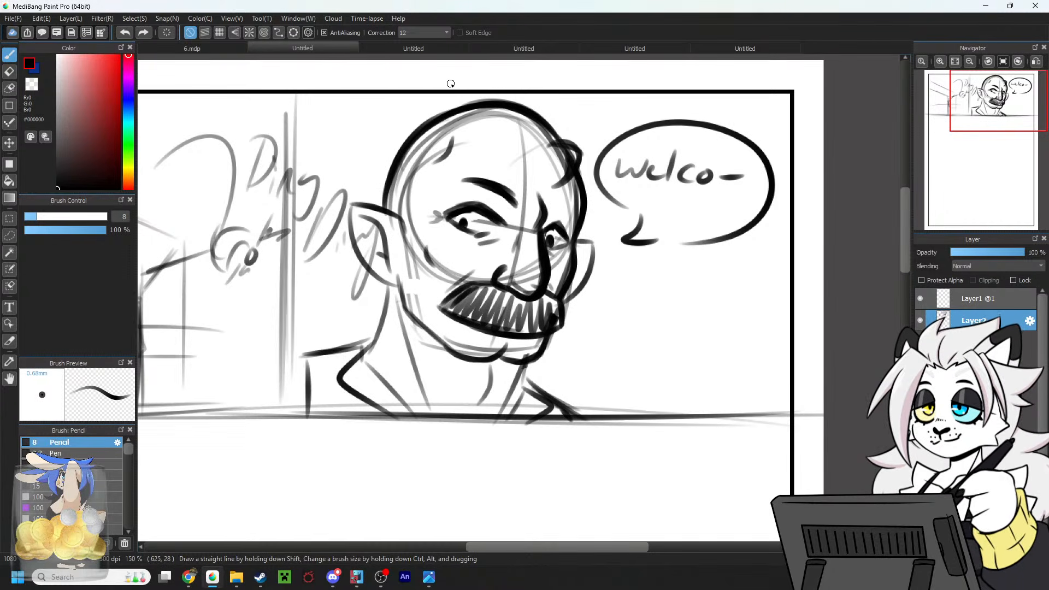
left_click_drag(982, 118, 984, 145)
left_click(969, 62)
left_click(984, 137)
left_click_drag(244, 419, 612, 399)
mouse_move(238, 419)
left_mouse_down()
mouse_move(685, 398)
mouse_move(798, 410)
left_mouse_up()
key("ctrl+z")
key("ctrl+z")
left_click(988, 175)
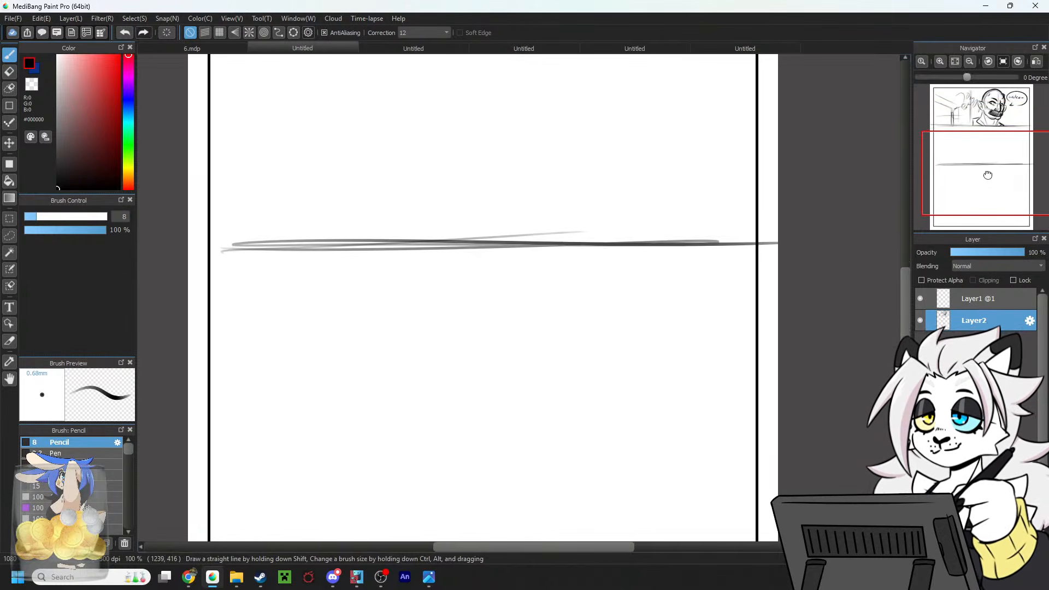
left_click_drag(988, 175, 988, 167)
key("ctrl+z")
key("ctrl+z")
left_click(969, 62)
key("ctrl+z")
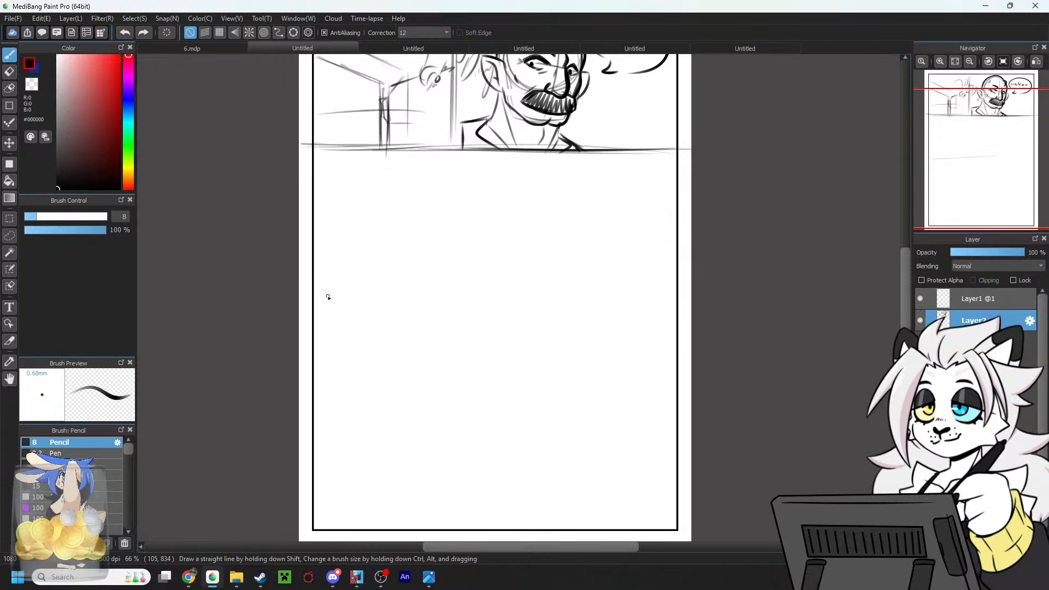
Sketch rough horizontal divider lines across the page below the first panel, marking off a wide, short second panel.
left_click_drag(329, 296, 677, 311)
mouse_move(677, 311)
left_mouse_down()
mouse_move(301, 299)
mouse_move(676, 298)
left_mouse_up()
key("ctrl+z")
mouse_move(675, 297)
left_mouse_down()
mouse_move(299, 275)
mouse_move(339, 264)
mouse_move(753, 258)
left_mouse_up()
key("ctrl+z")
left_click_drag(317, 249, 810, 257)
key("ctrl+z")
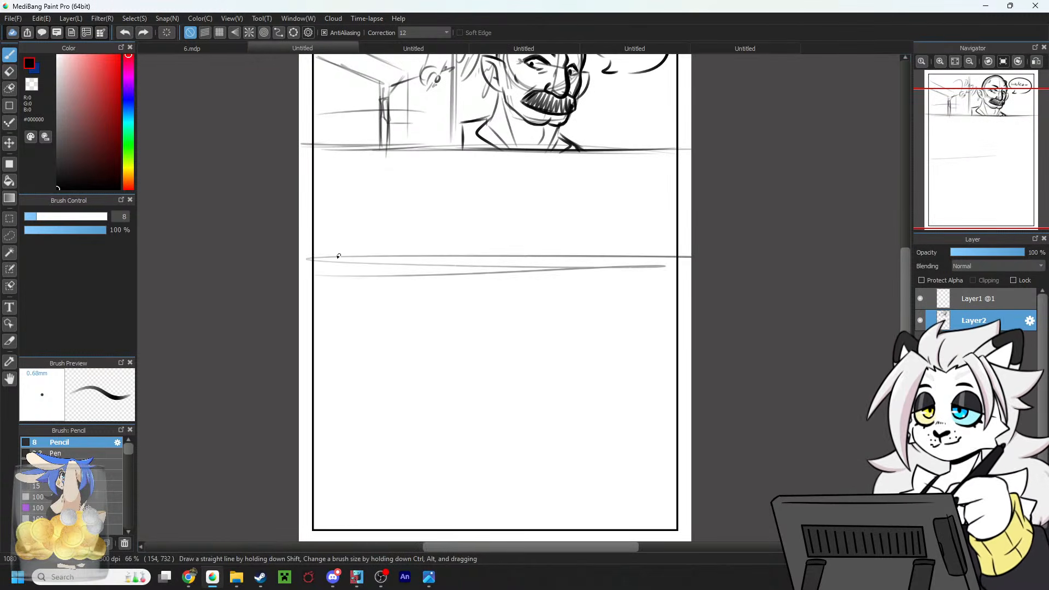
left_click_drag(310, 259, 631, 273)
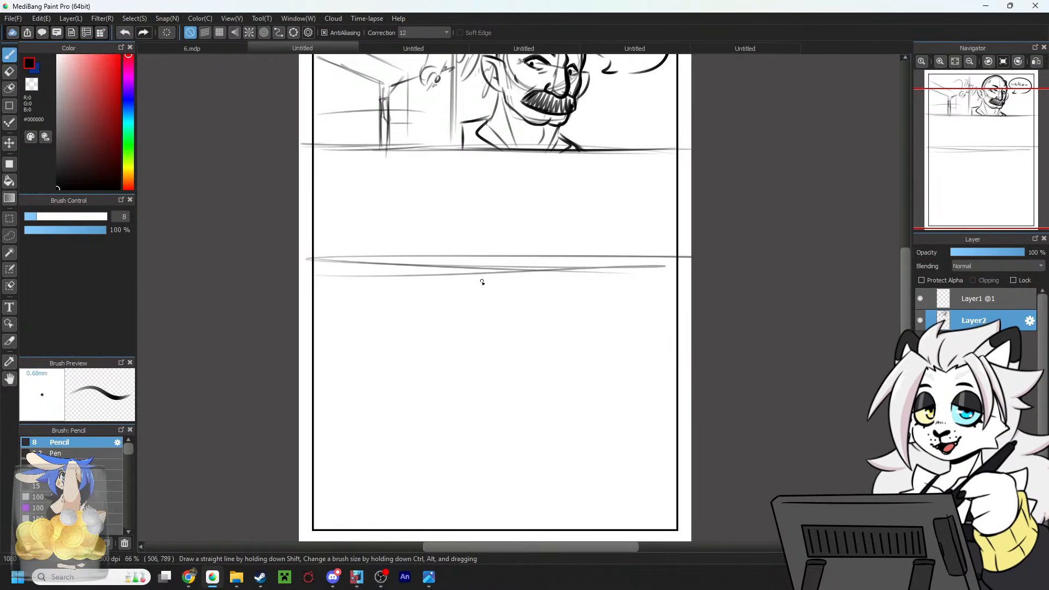
left_click_drag(481, 267, 491, 527)
key("ctrl+z")
left_click_drag(476, 269, 473, 525)
key("ctrl+z")
key("ctrl+z")
mouse_move(521, 272)
left_mouse_down()
mouse_move(535, 528)
mouse_move(519, 528)
left_mouse_up()
key("ctrl+z")
key("ctrl+z")
key("ctrl+z")
left_click_drag(517, 272, 515, 528)
key("ctrl+z")
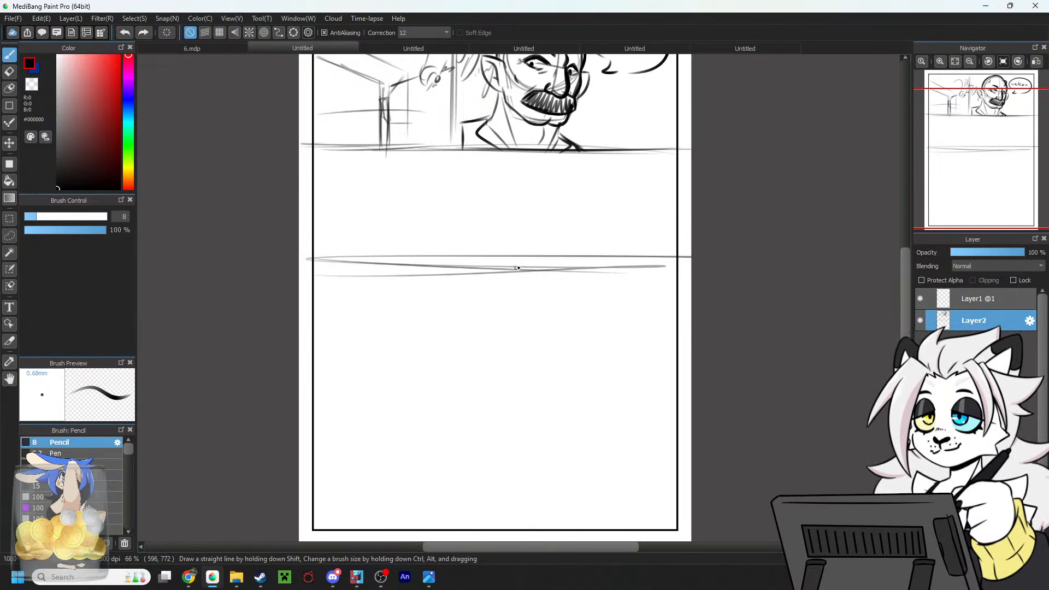
Sketch a vertical divider from the lower horizontal line down to the page frame, splitting the bottom area into two panels.
mouse_move(518, 271)
left_mouse_down()
mouse_move(512, 531)
mouse_move(519, 283)
left_mouse_up()
left_click_drag(519, 285, 513, 508)
Frame the first panel and the empty second panel below it at 100 % zoom.
left_click_drag(980, 157, 986, 148)
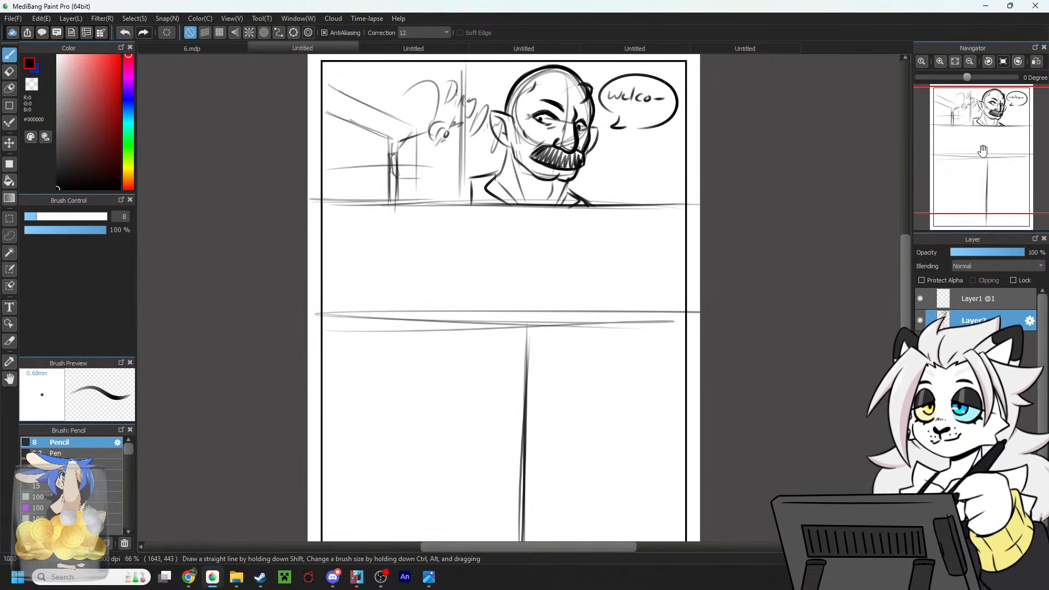
left_click_drag(983, 151, 964, 75)
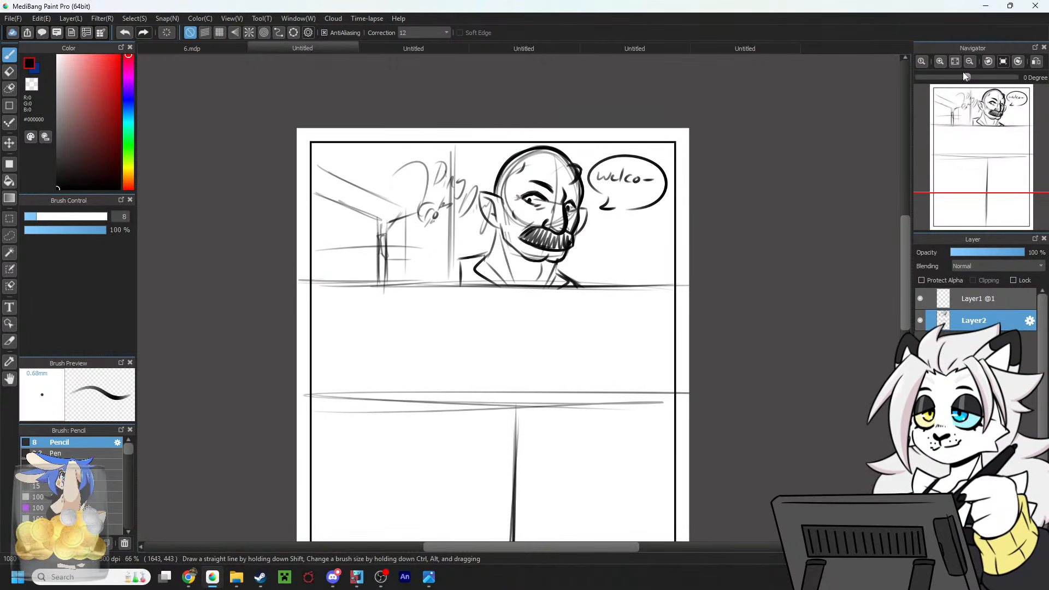
left_click(940, 61)
left_click(940, 61)
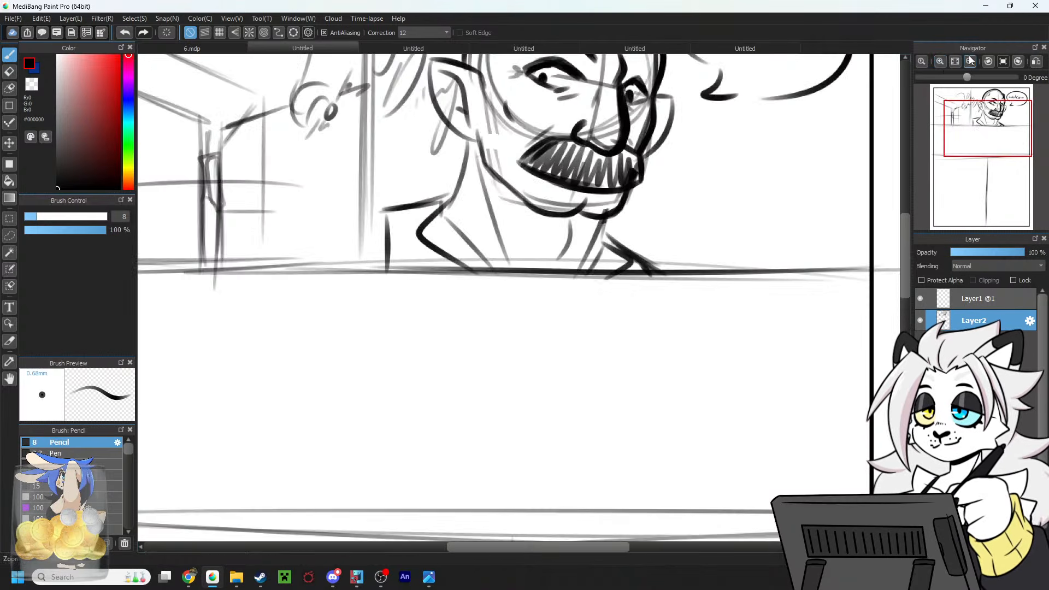
left_click(970, 61)
left_click_drag(972, 125, 984, 129)
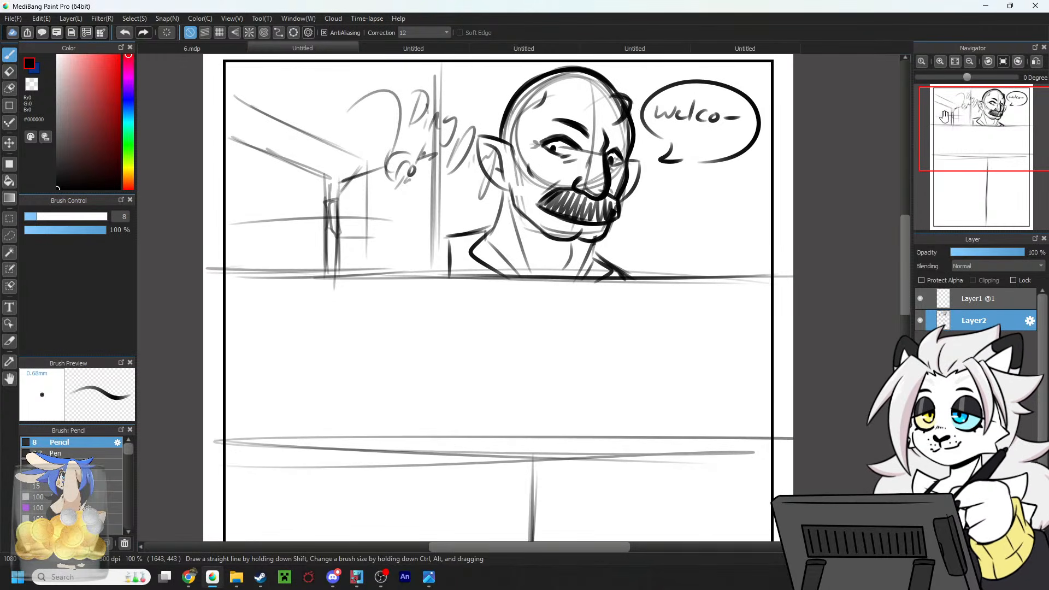